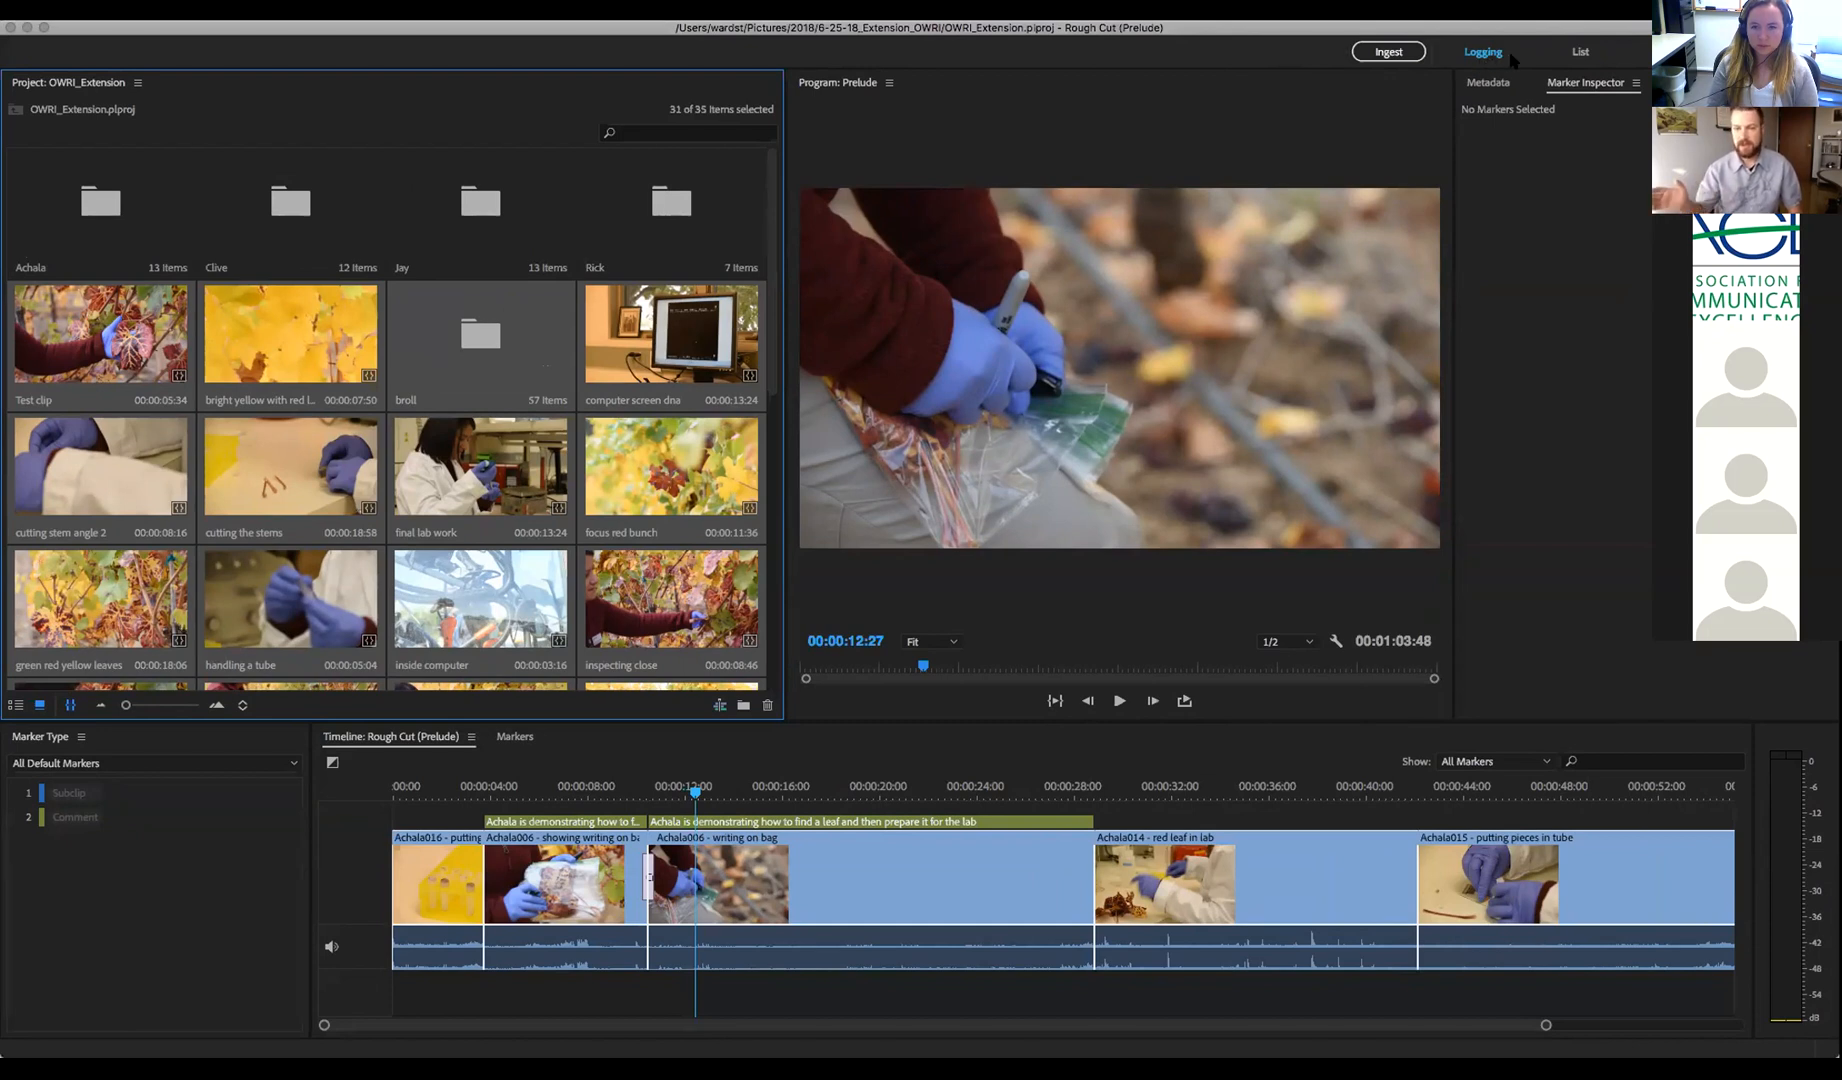
Switch Prelude back to the Logging workspace with project bins and the Rough Cut timeline
left_click(1576, 56)
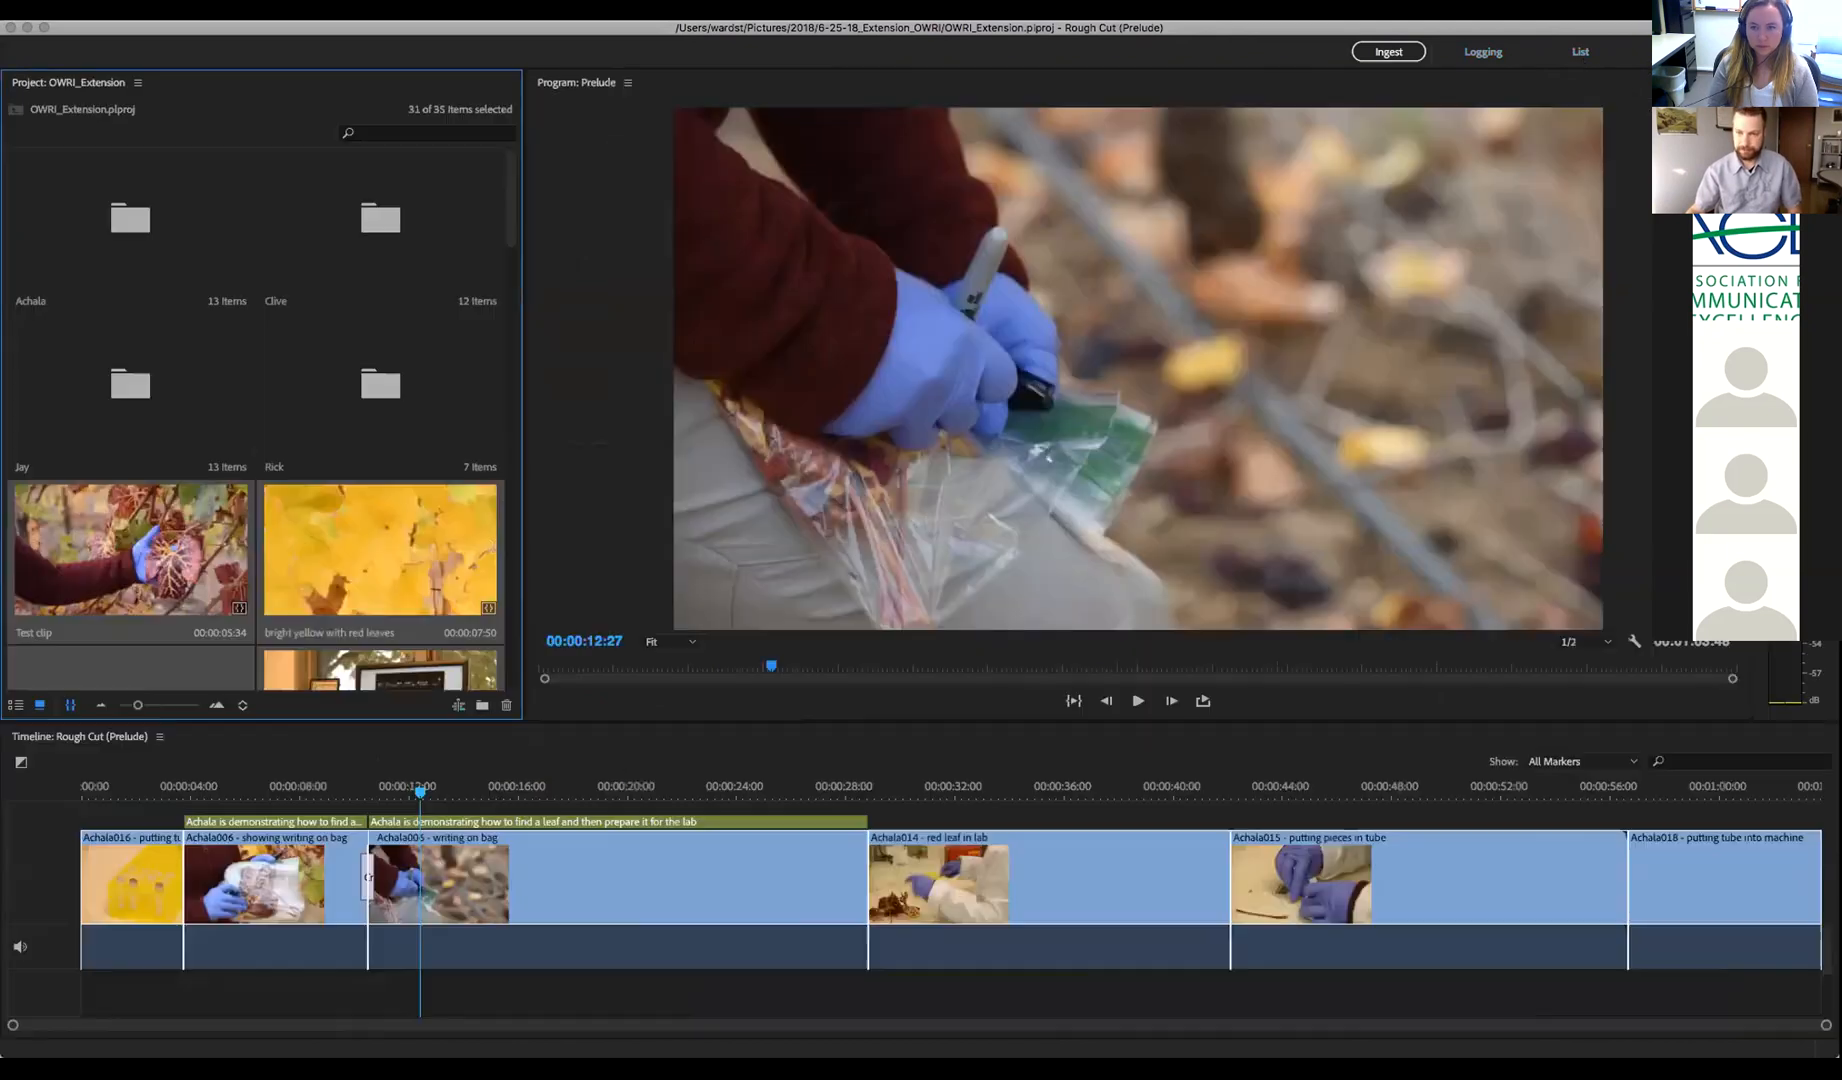
left_click(1473, 56)
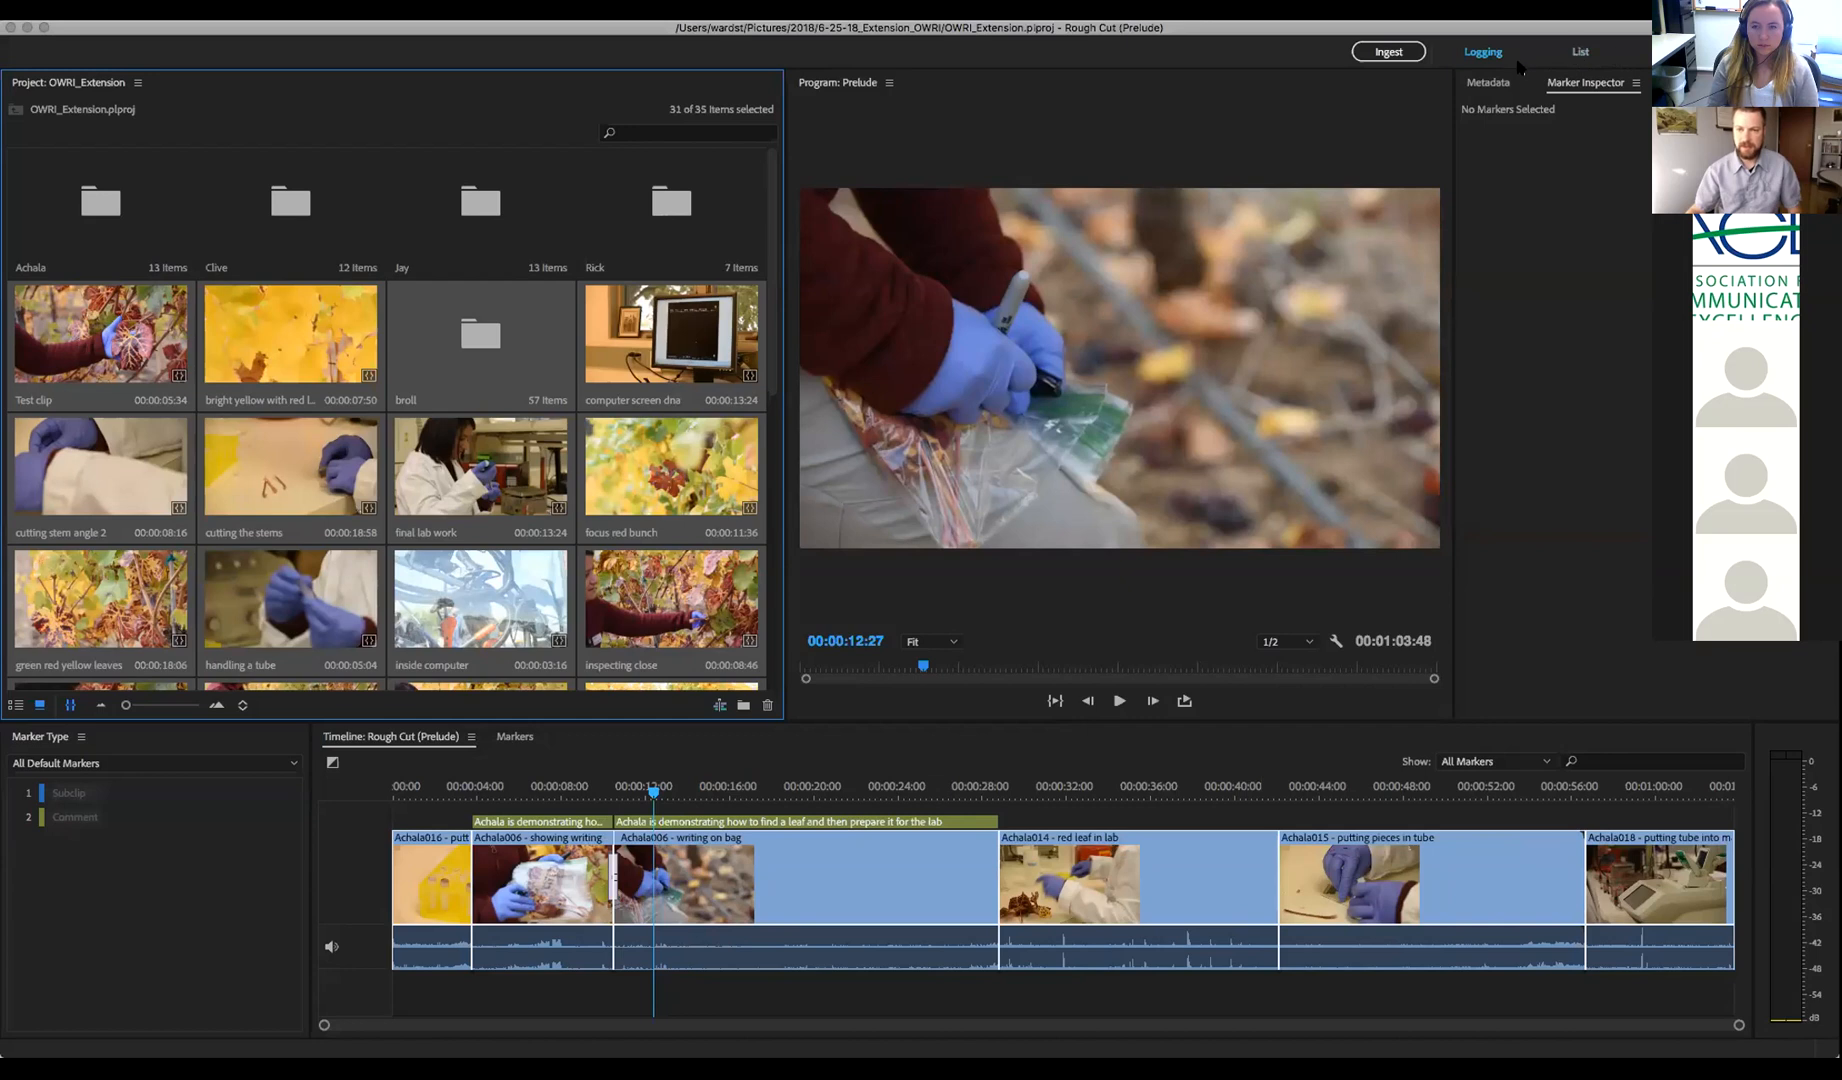
Open Ingest for the nine camera-card clips and enable Transfer Clips to Destination
left_click(1385, 56)
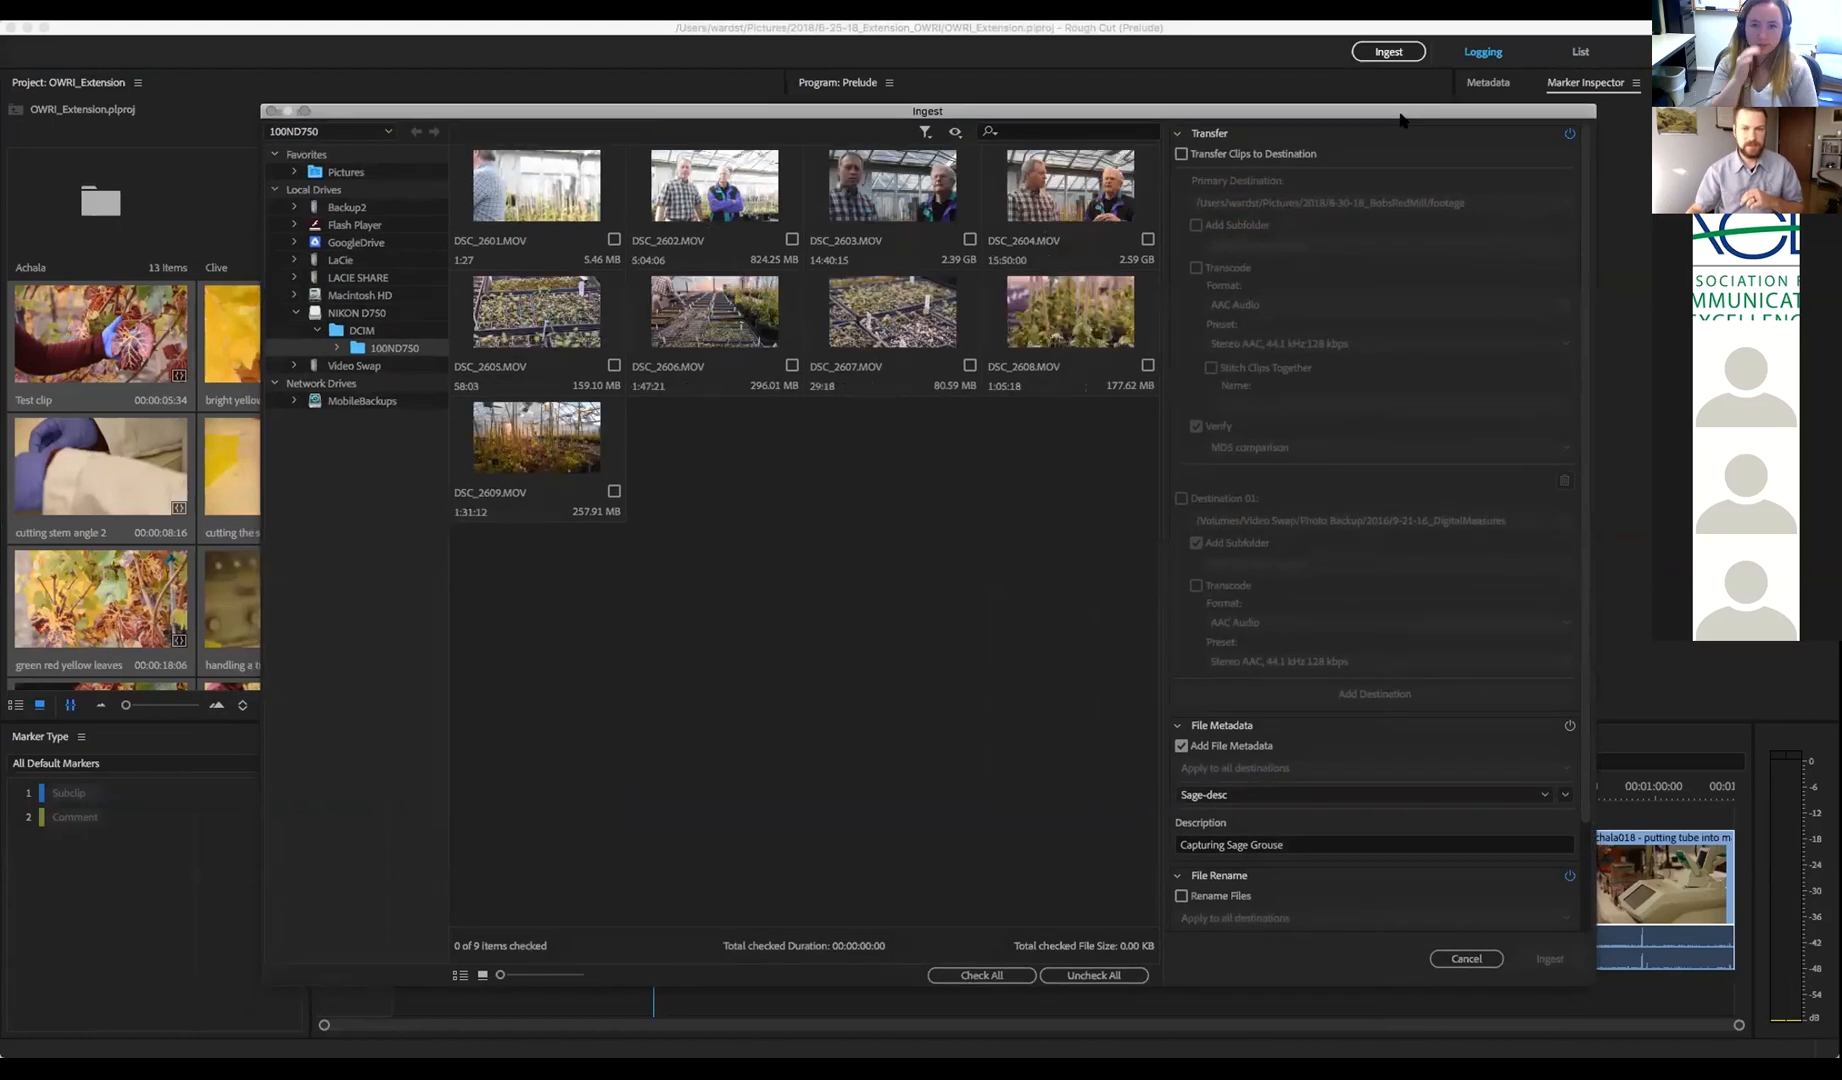
left_click_drag(1398, 117, 1381, 100)
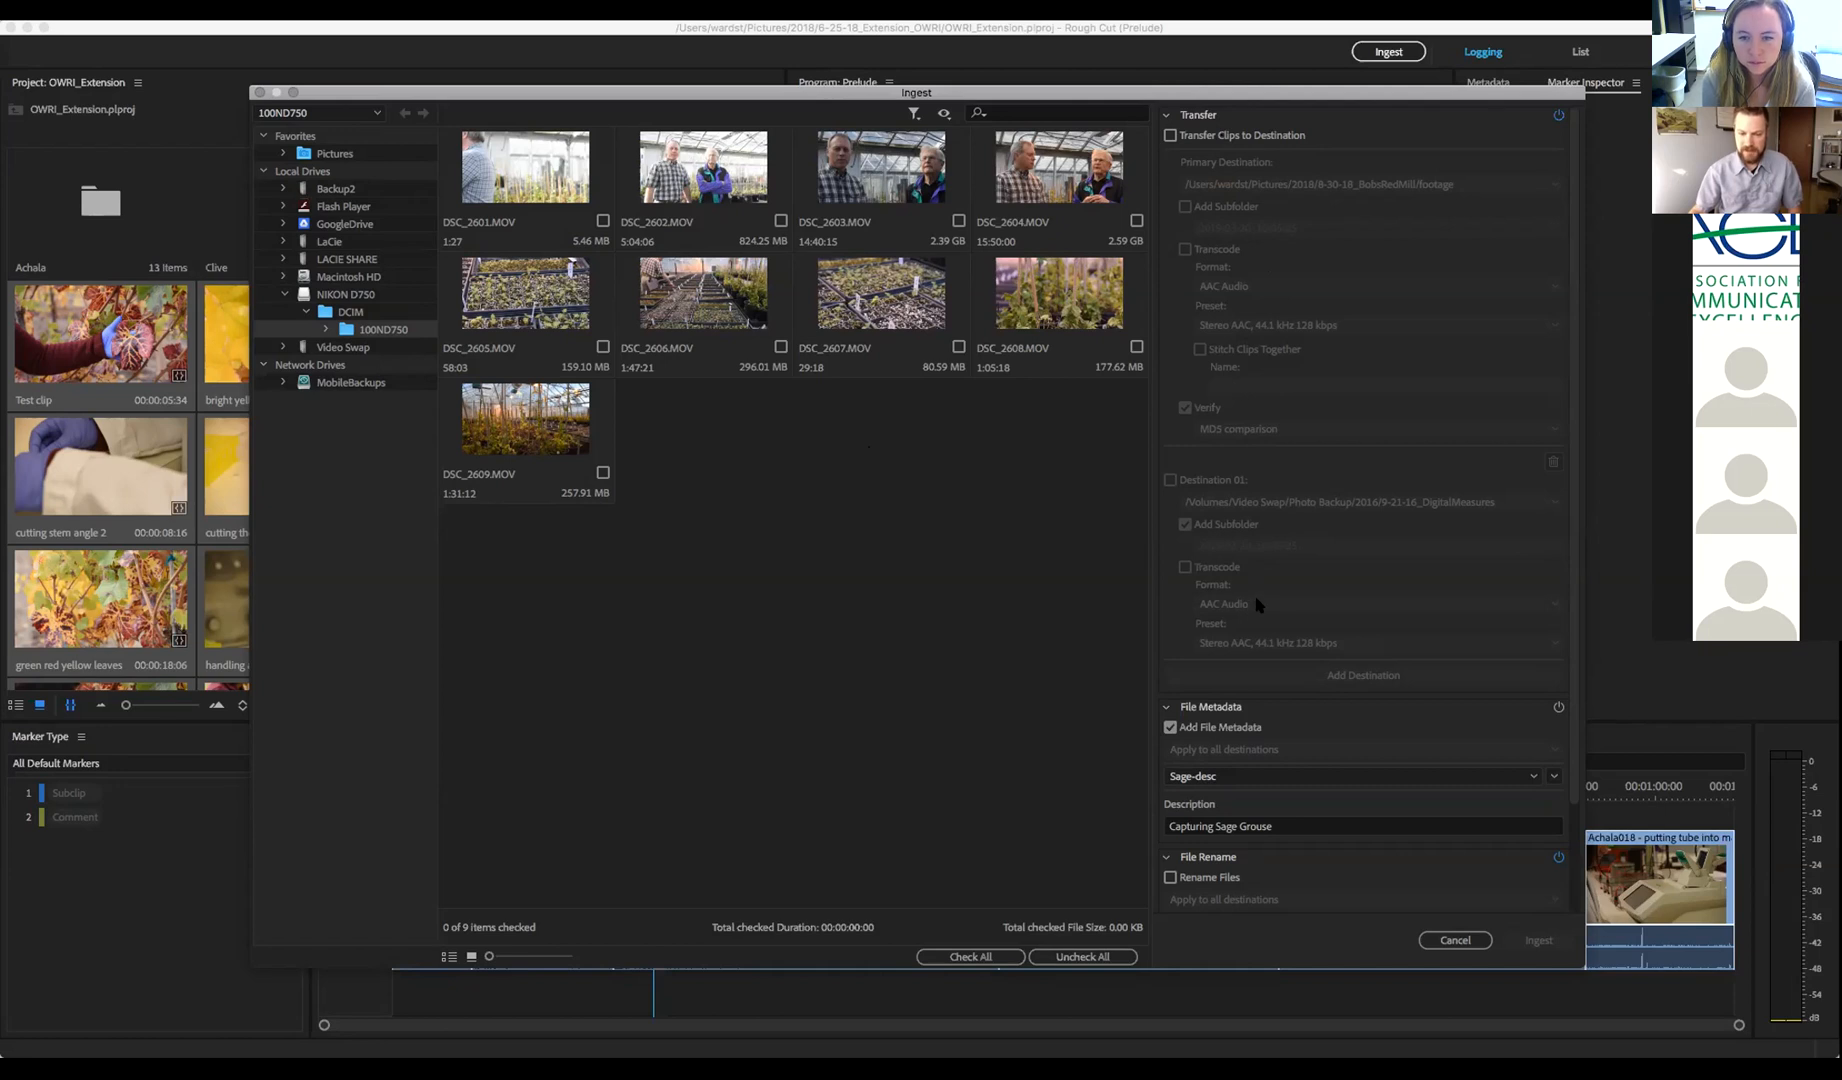
scroll(1303, 568, "down", 3)
scroll(1303, 568, "up", 3)
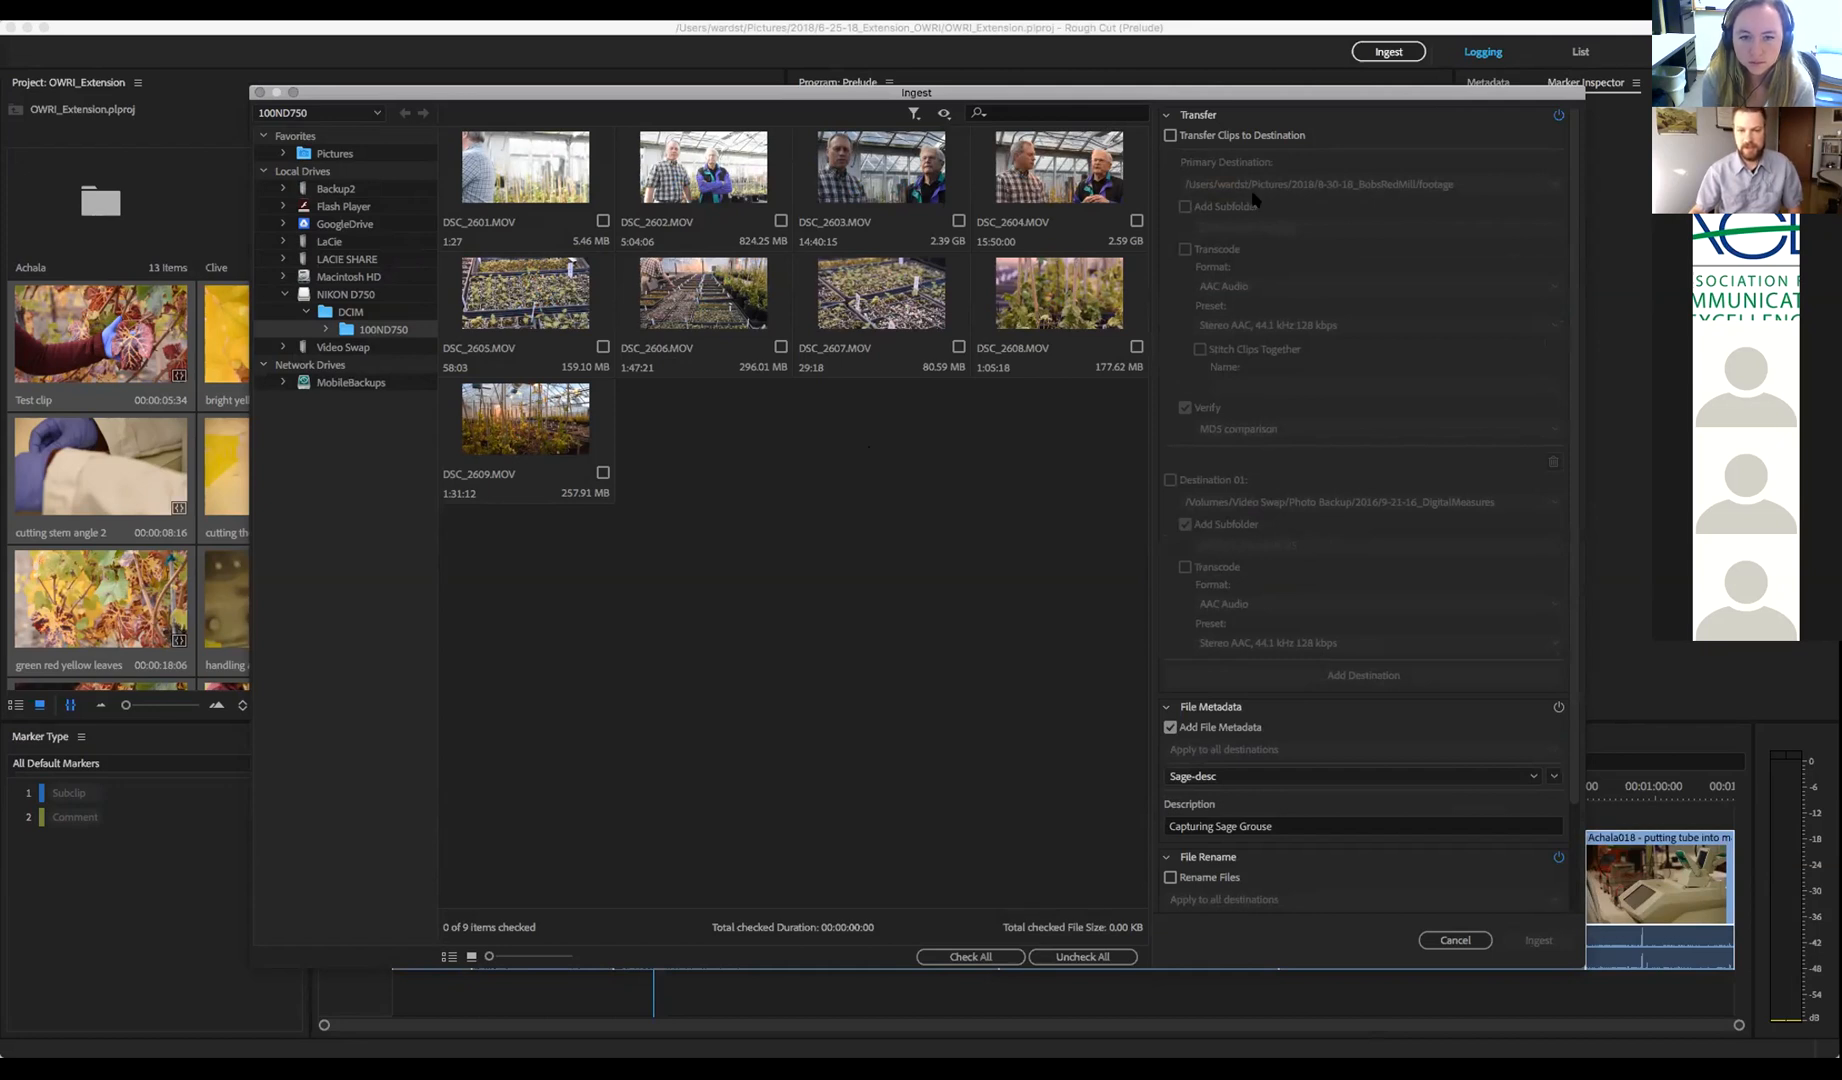
left_click(1170, 135)
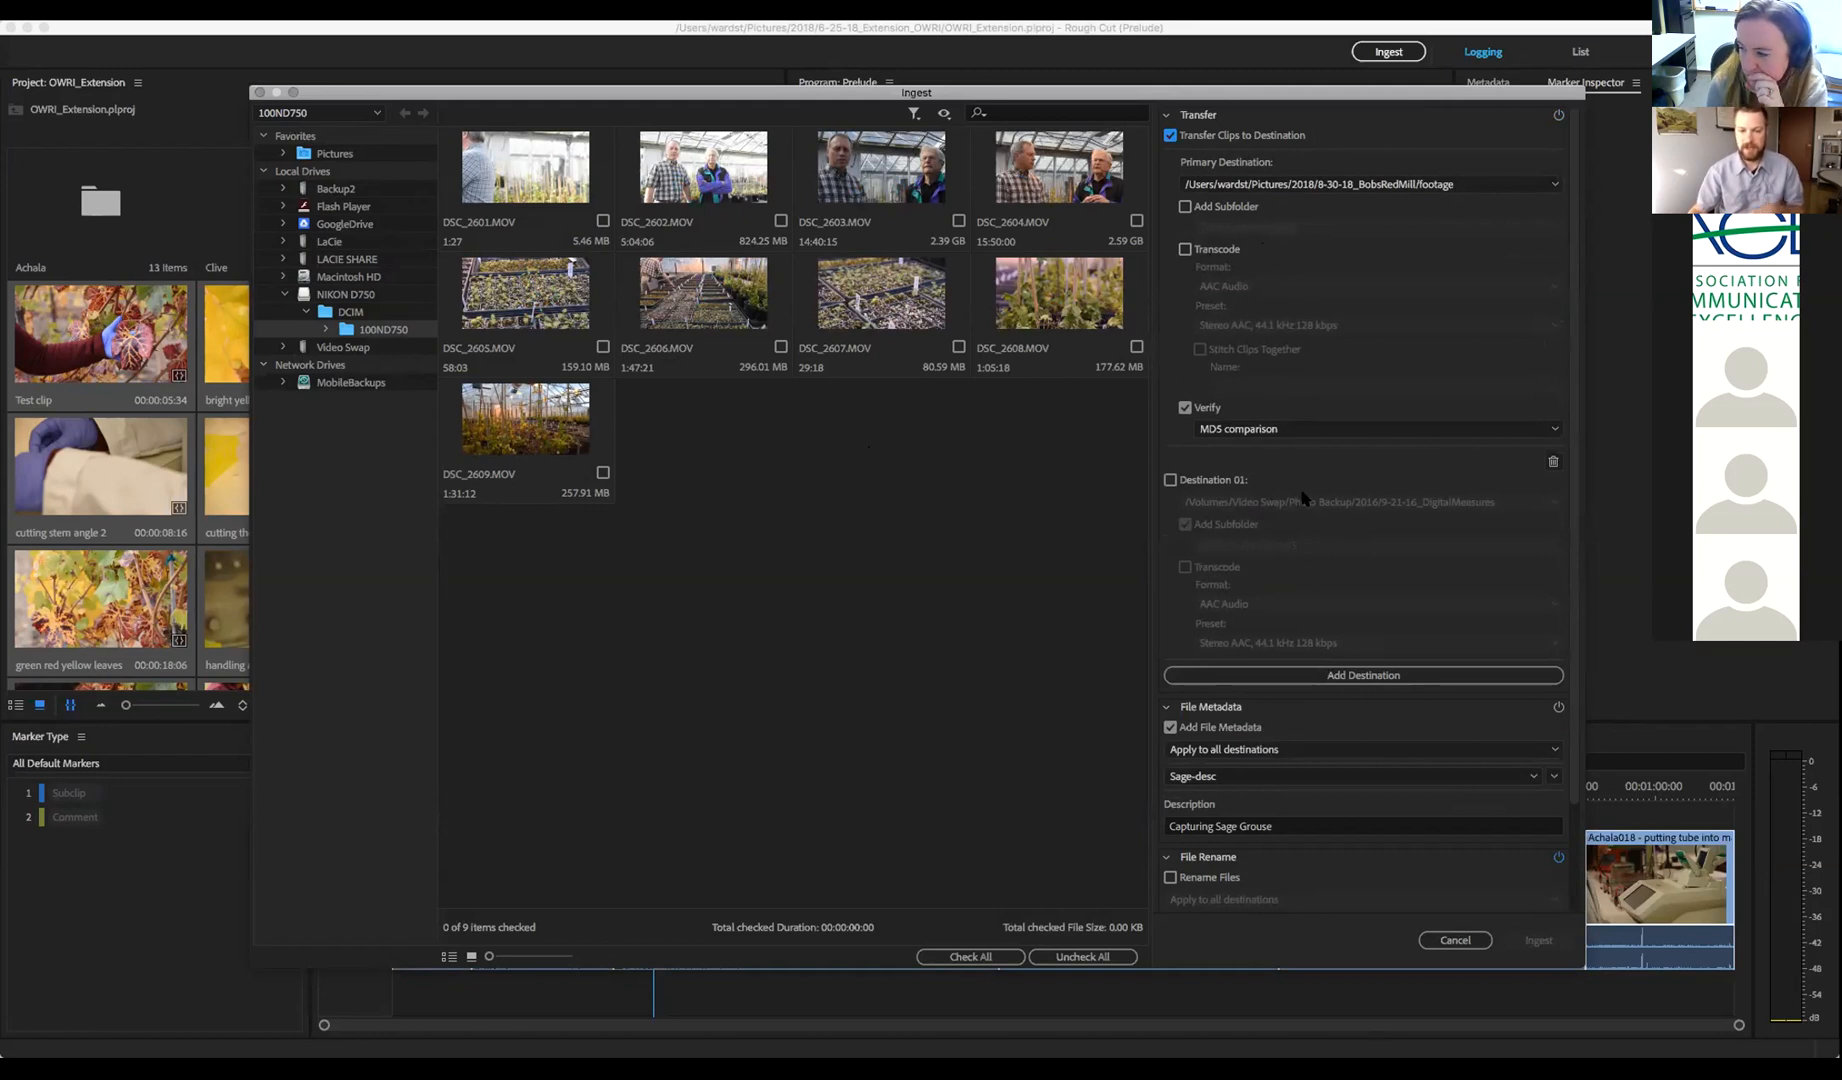
Add backup Destination 01 on the Video Swap drive with dated subfolder 2019-03-20_10-05-25
left_click(1170, 480)
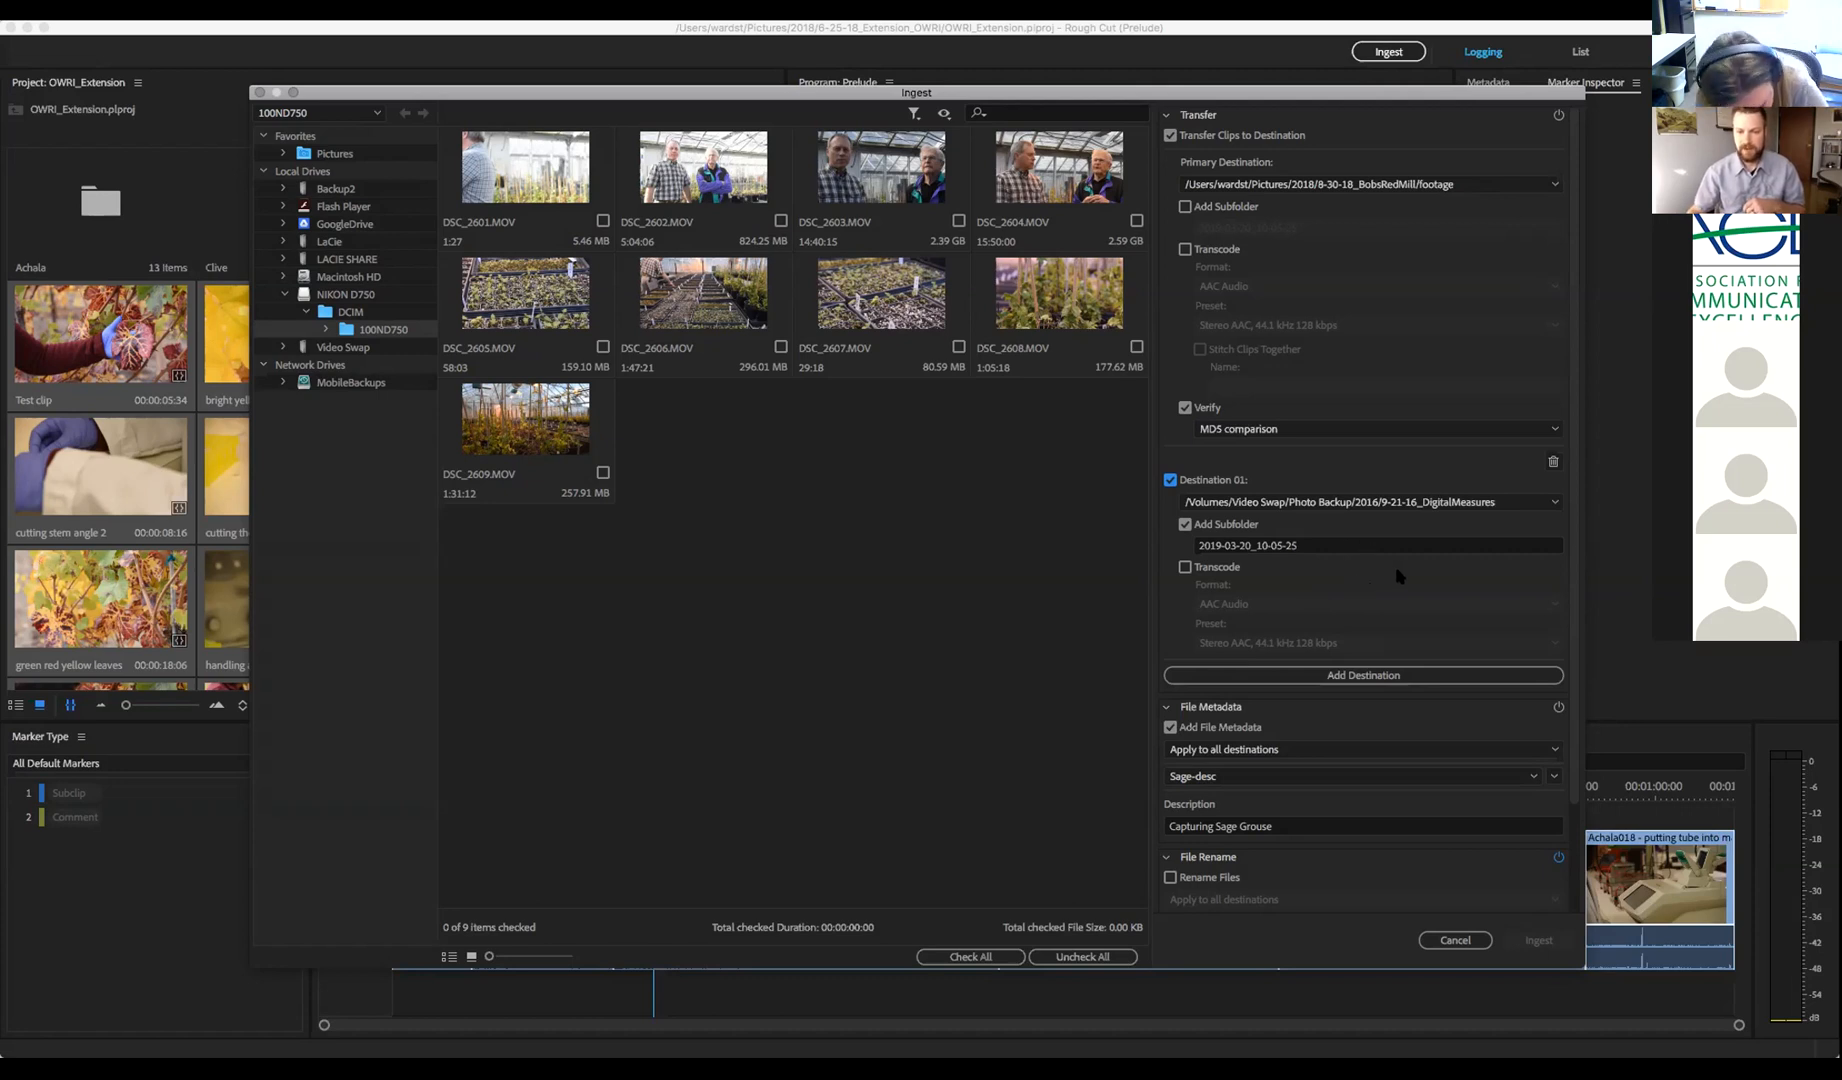
scroll(1395, 572, "down", 3)
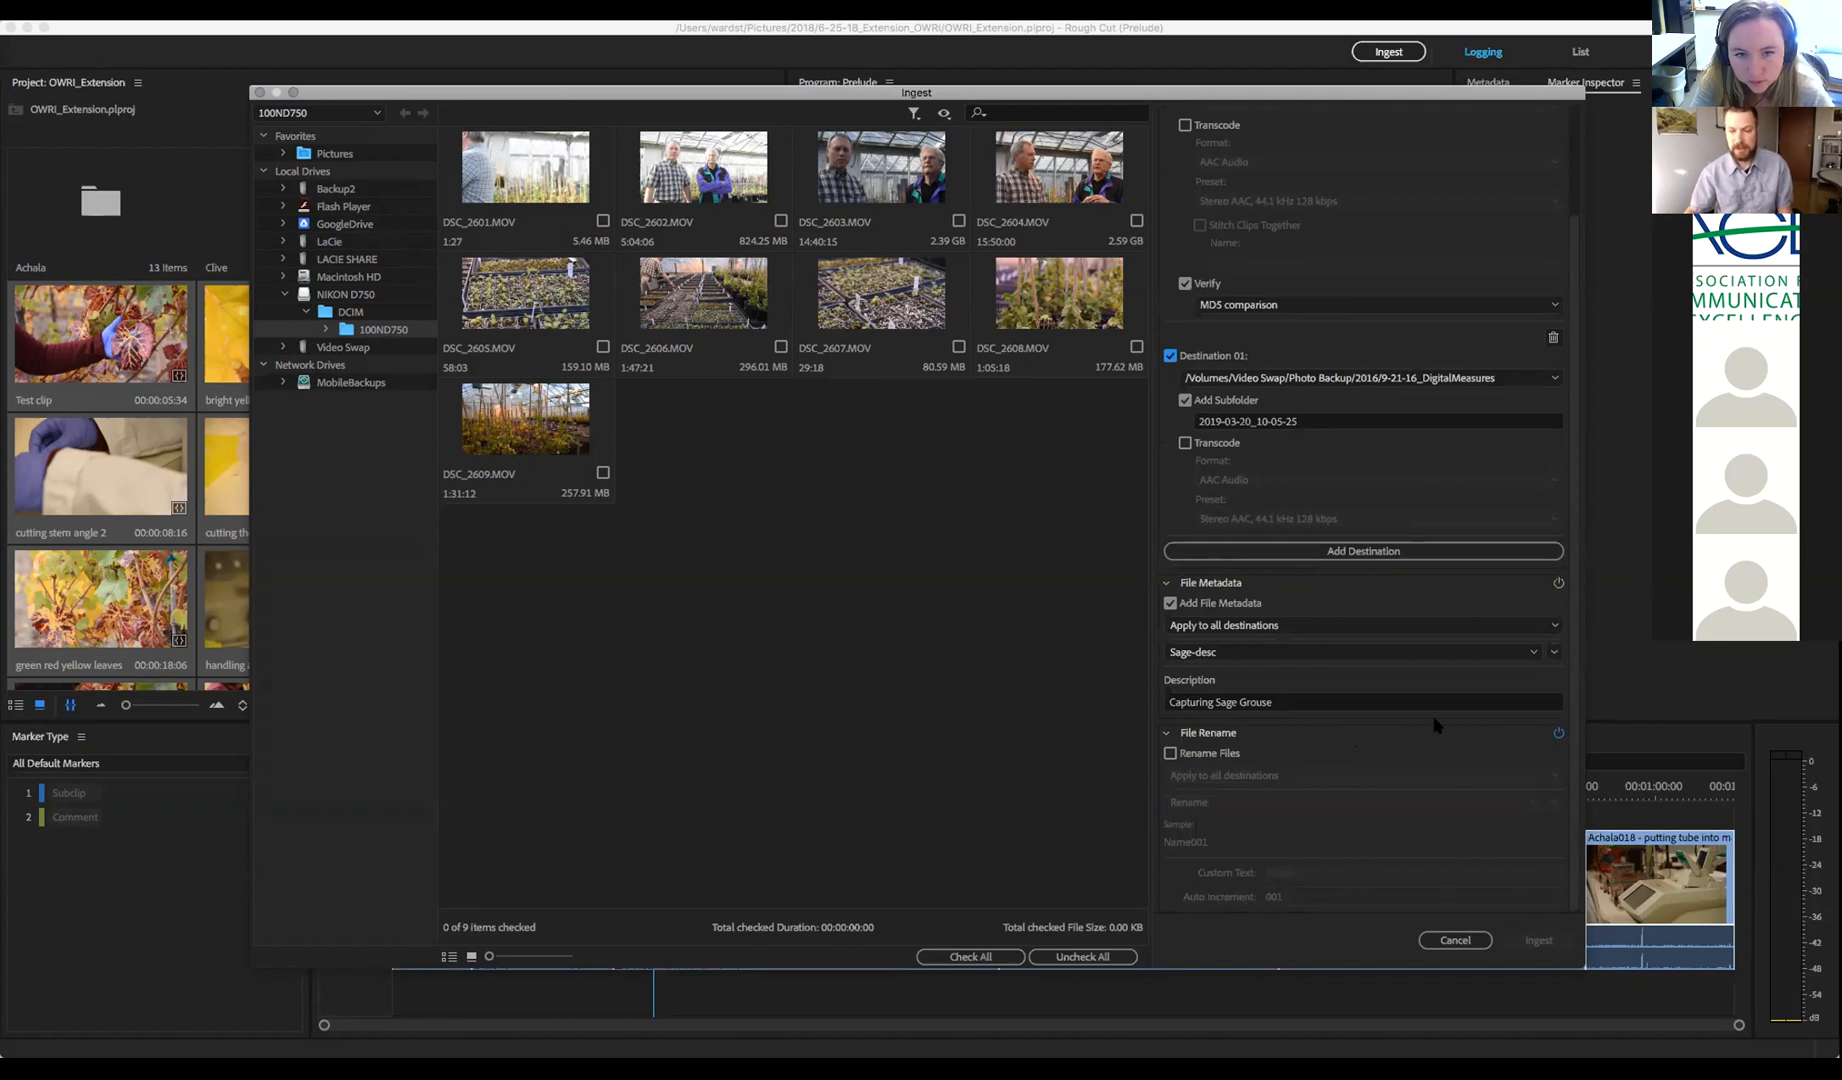
Apply the Hops metadata template, review Description and Title, enable Rename Files, then cancel ingest
left_click(1533, 652)
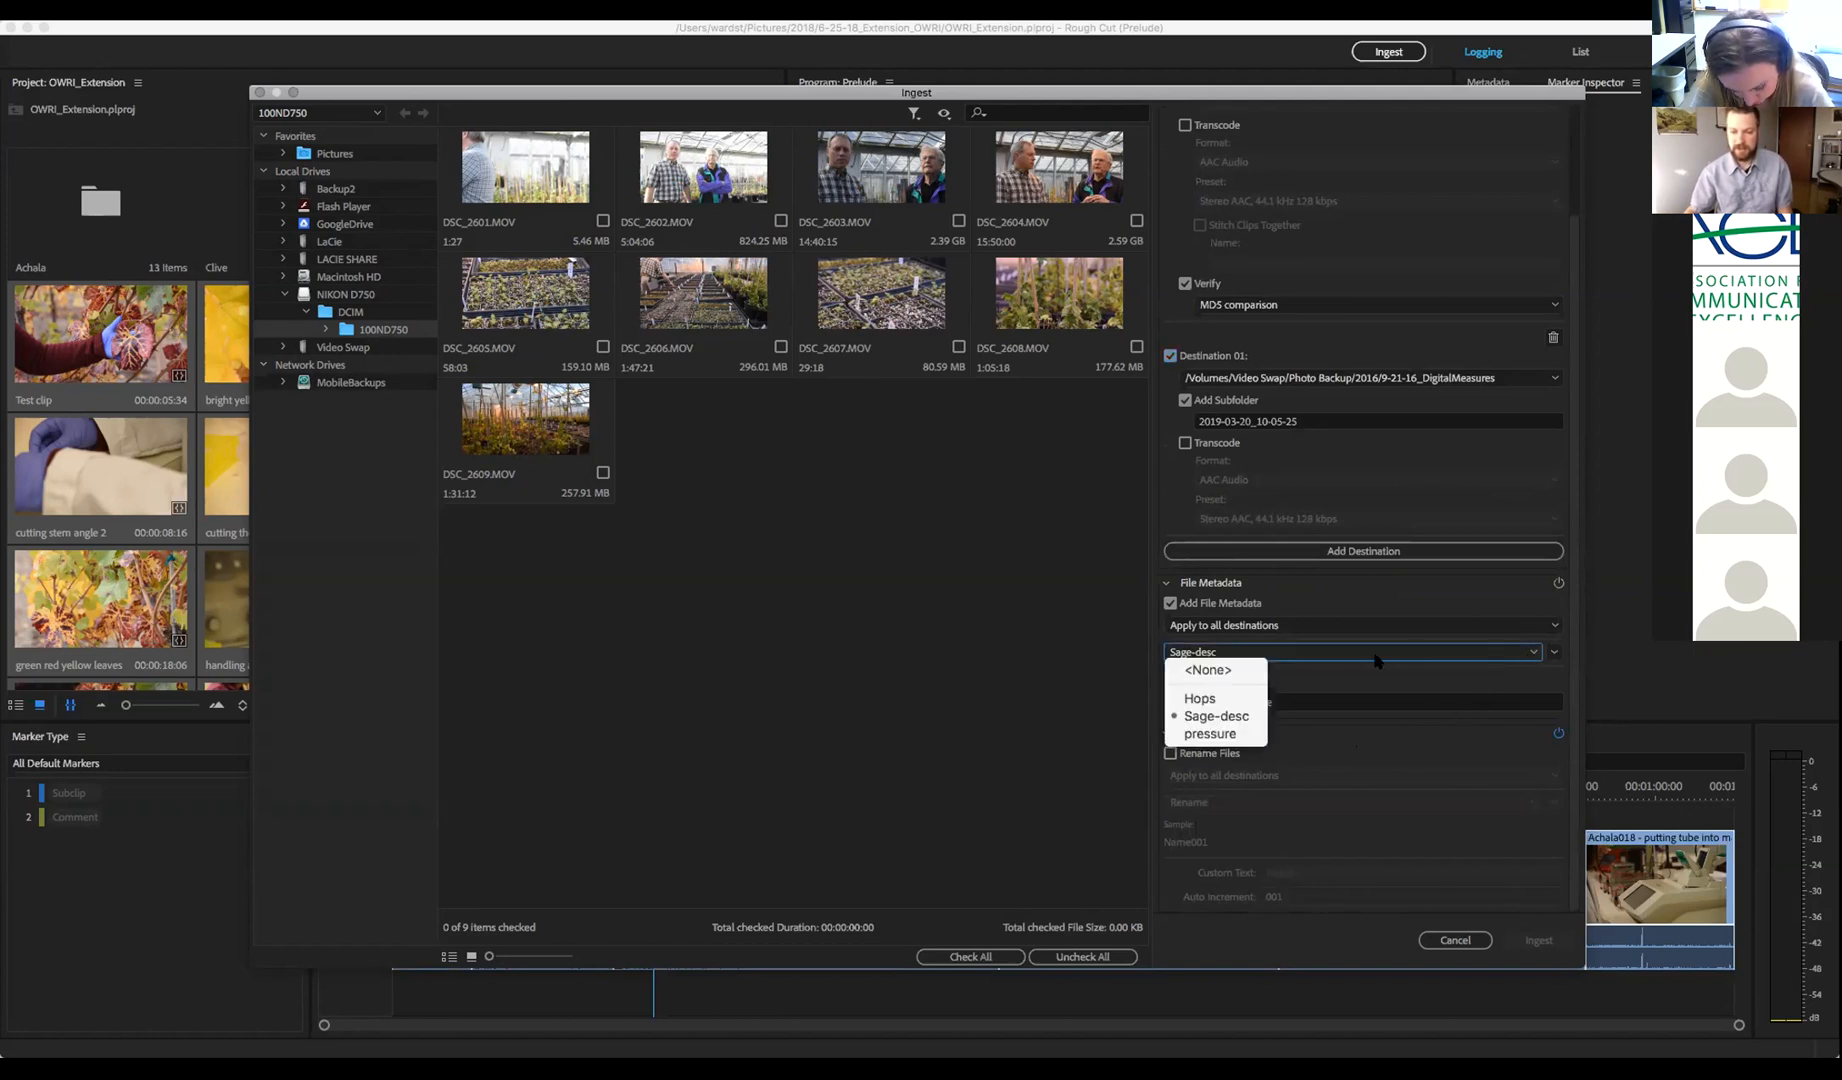
left_click(1204, 699)
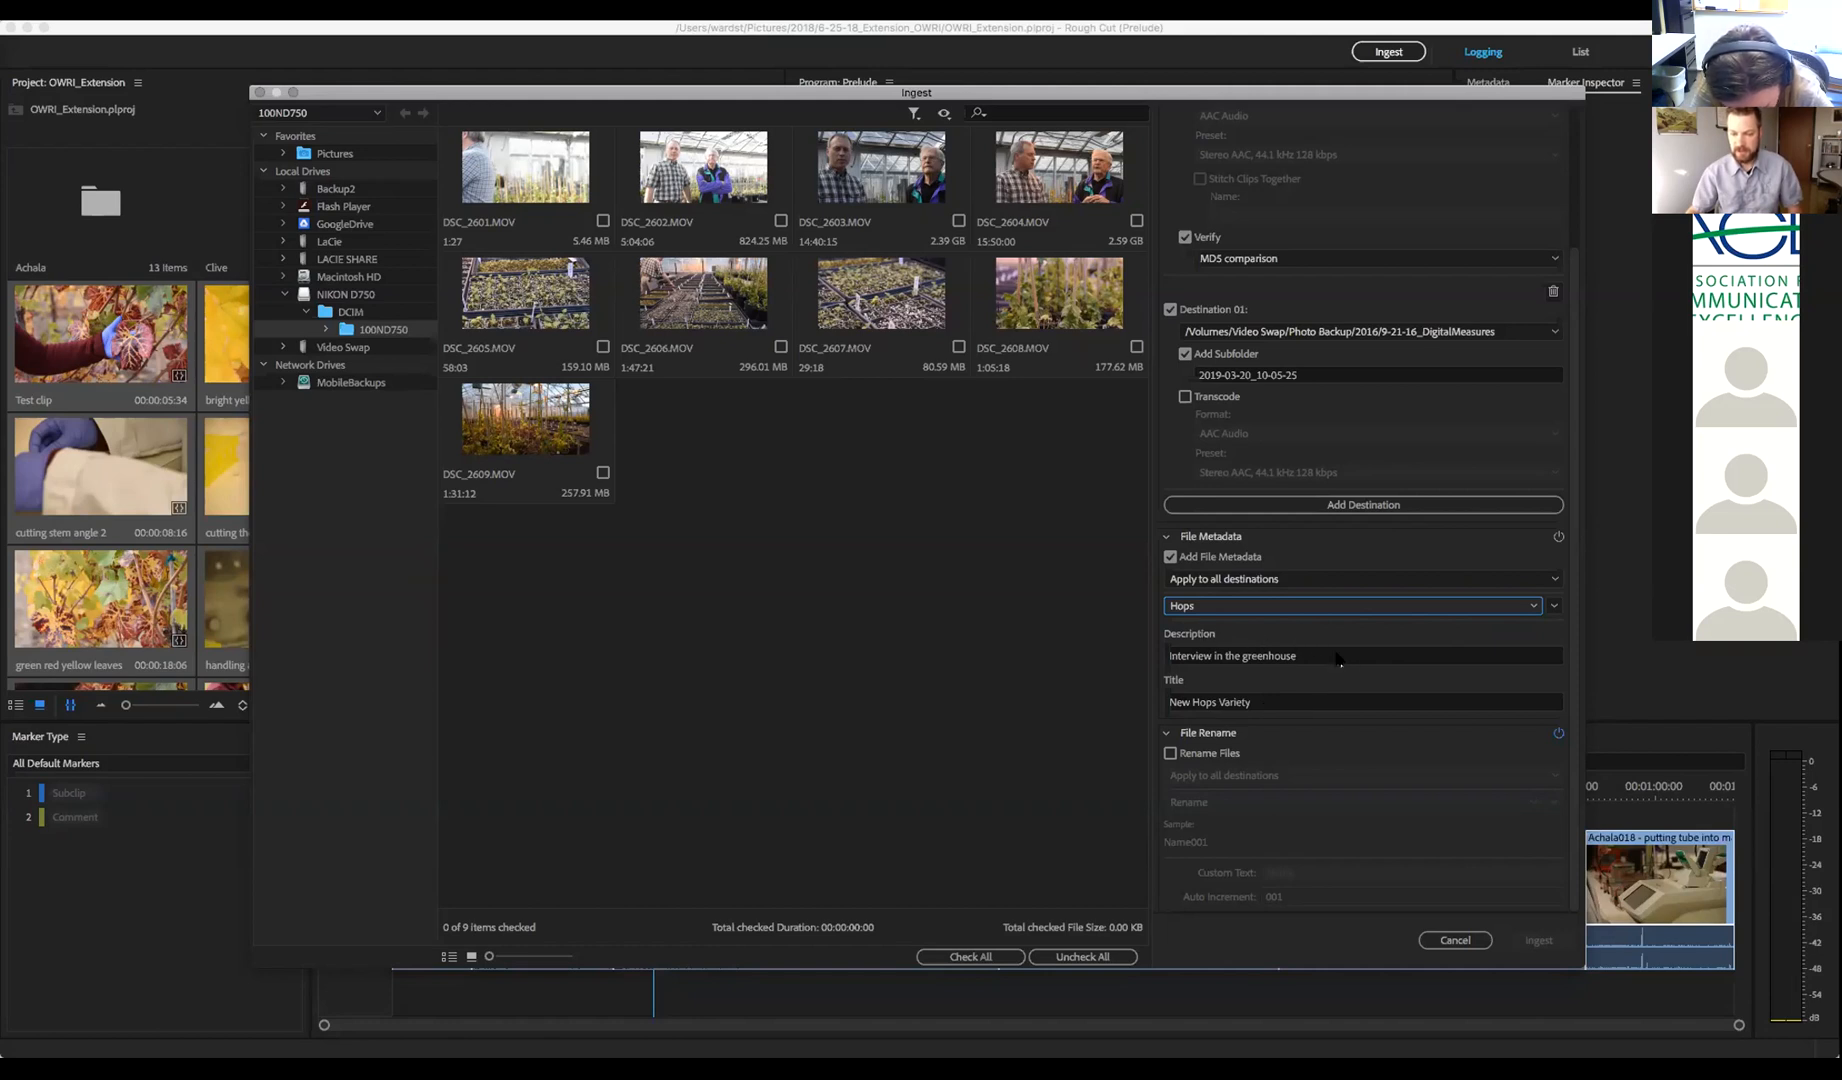
left_click(1338, 656)
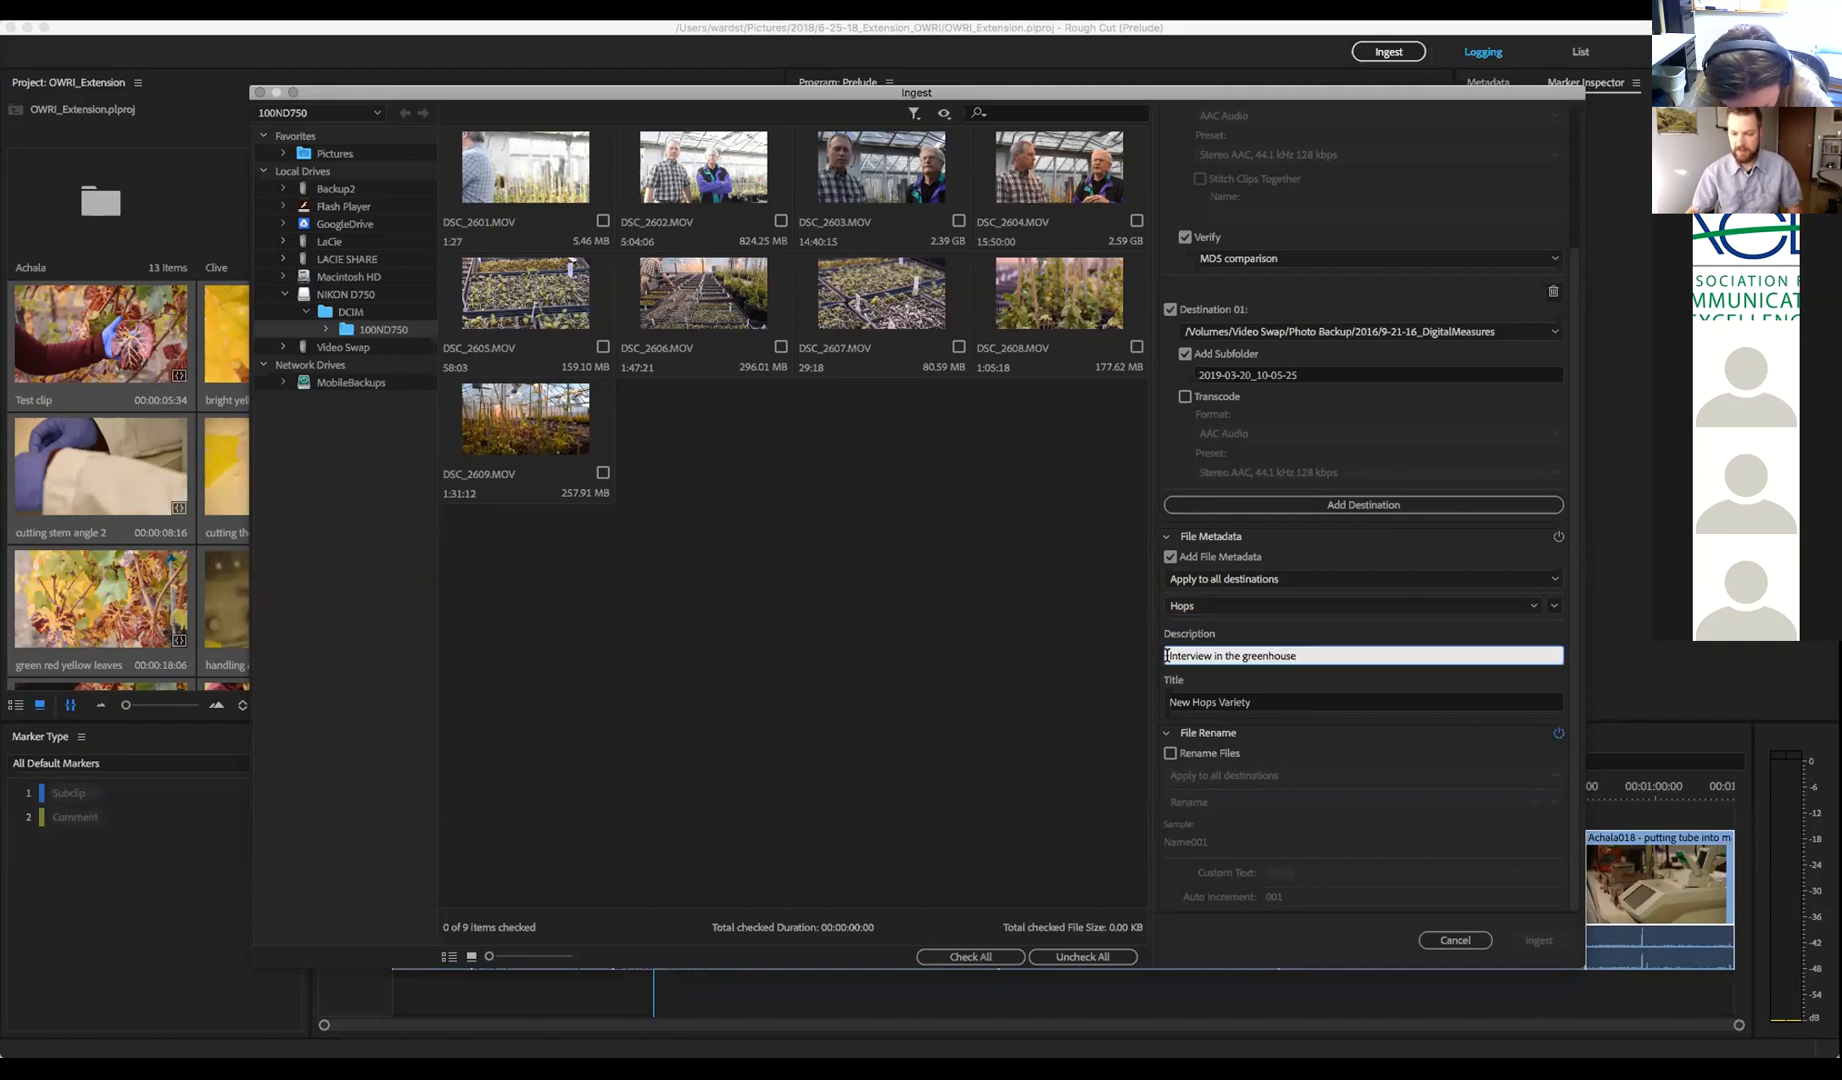
left_click(1226, 702)
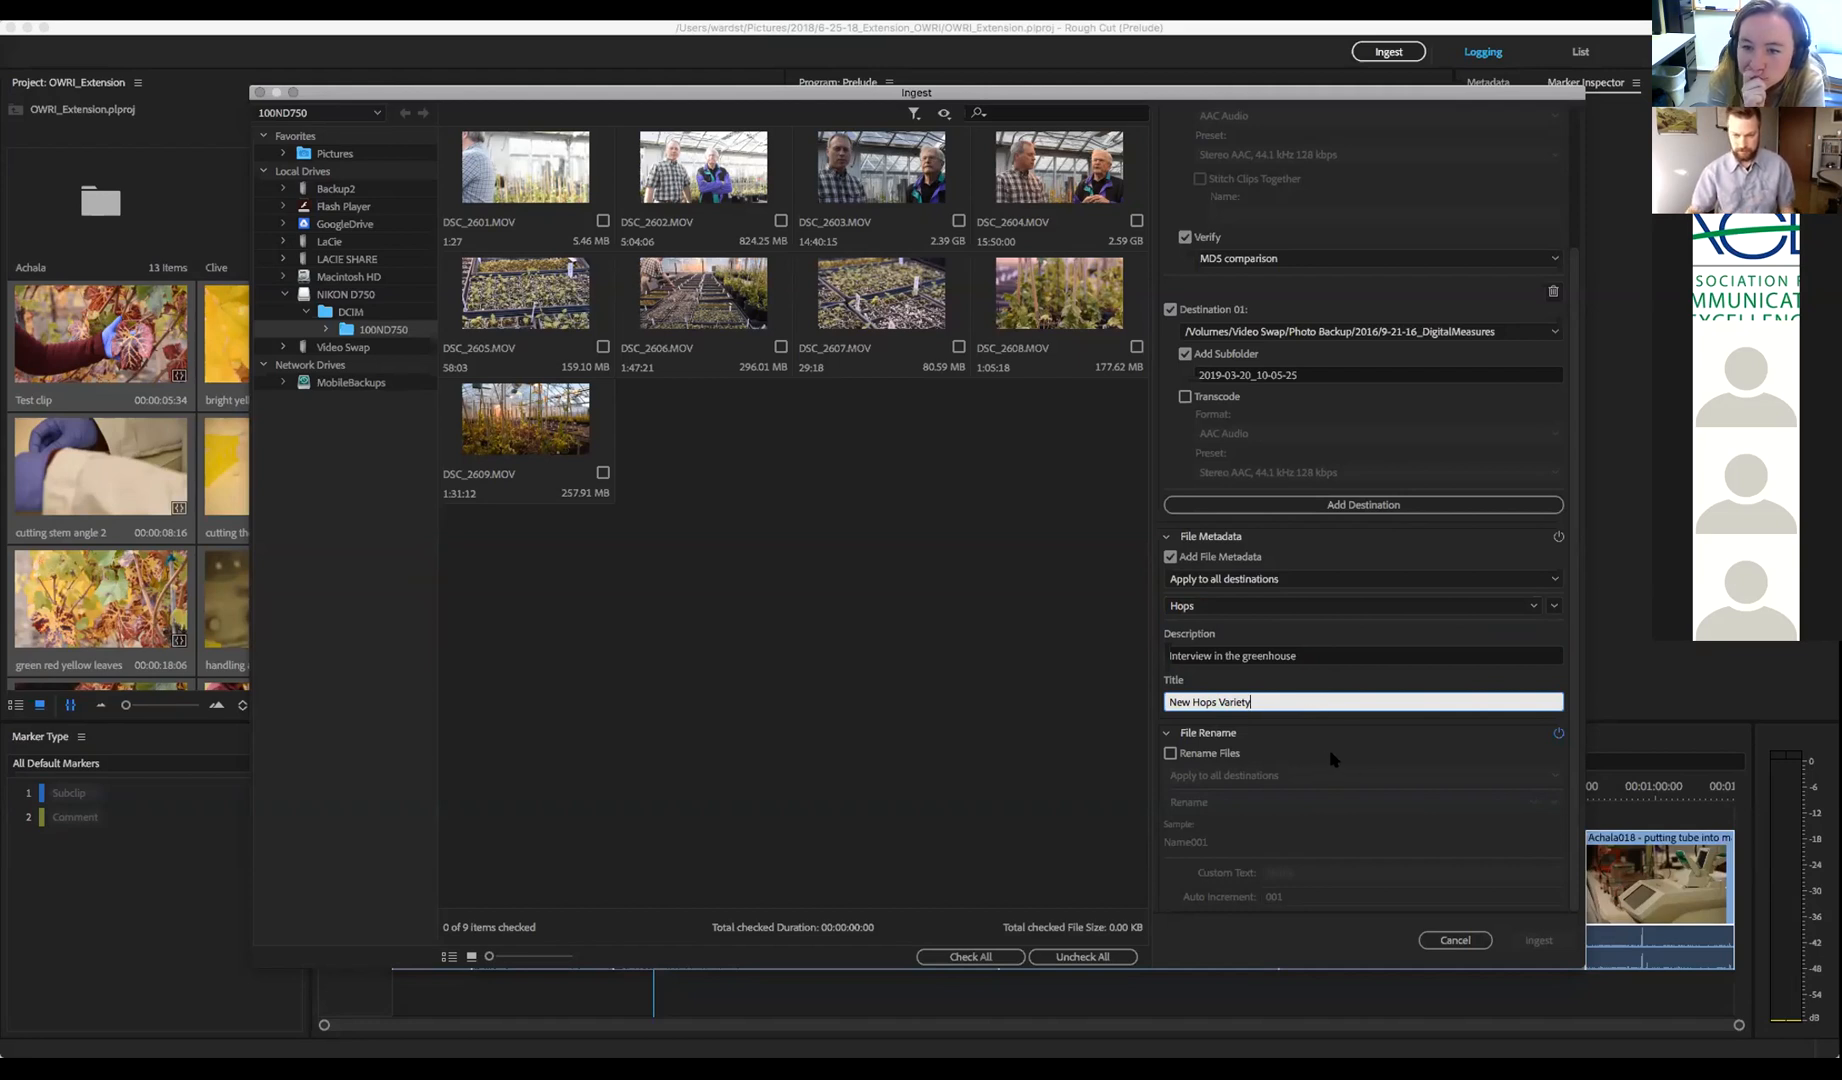
left_click(1171, 753)
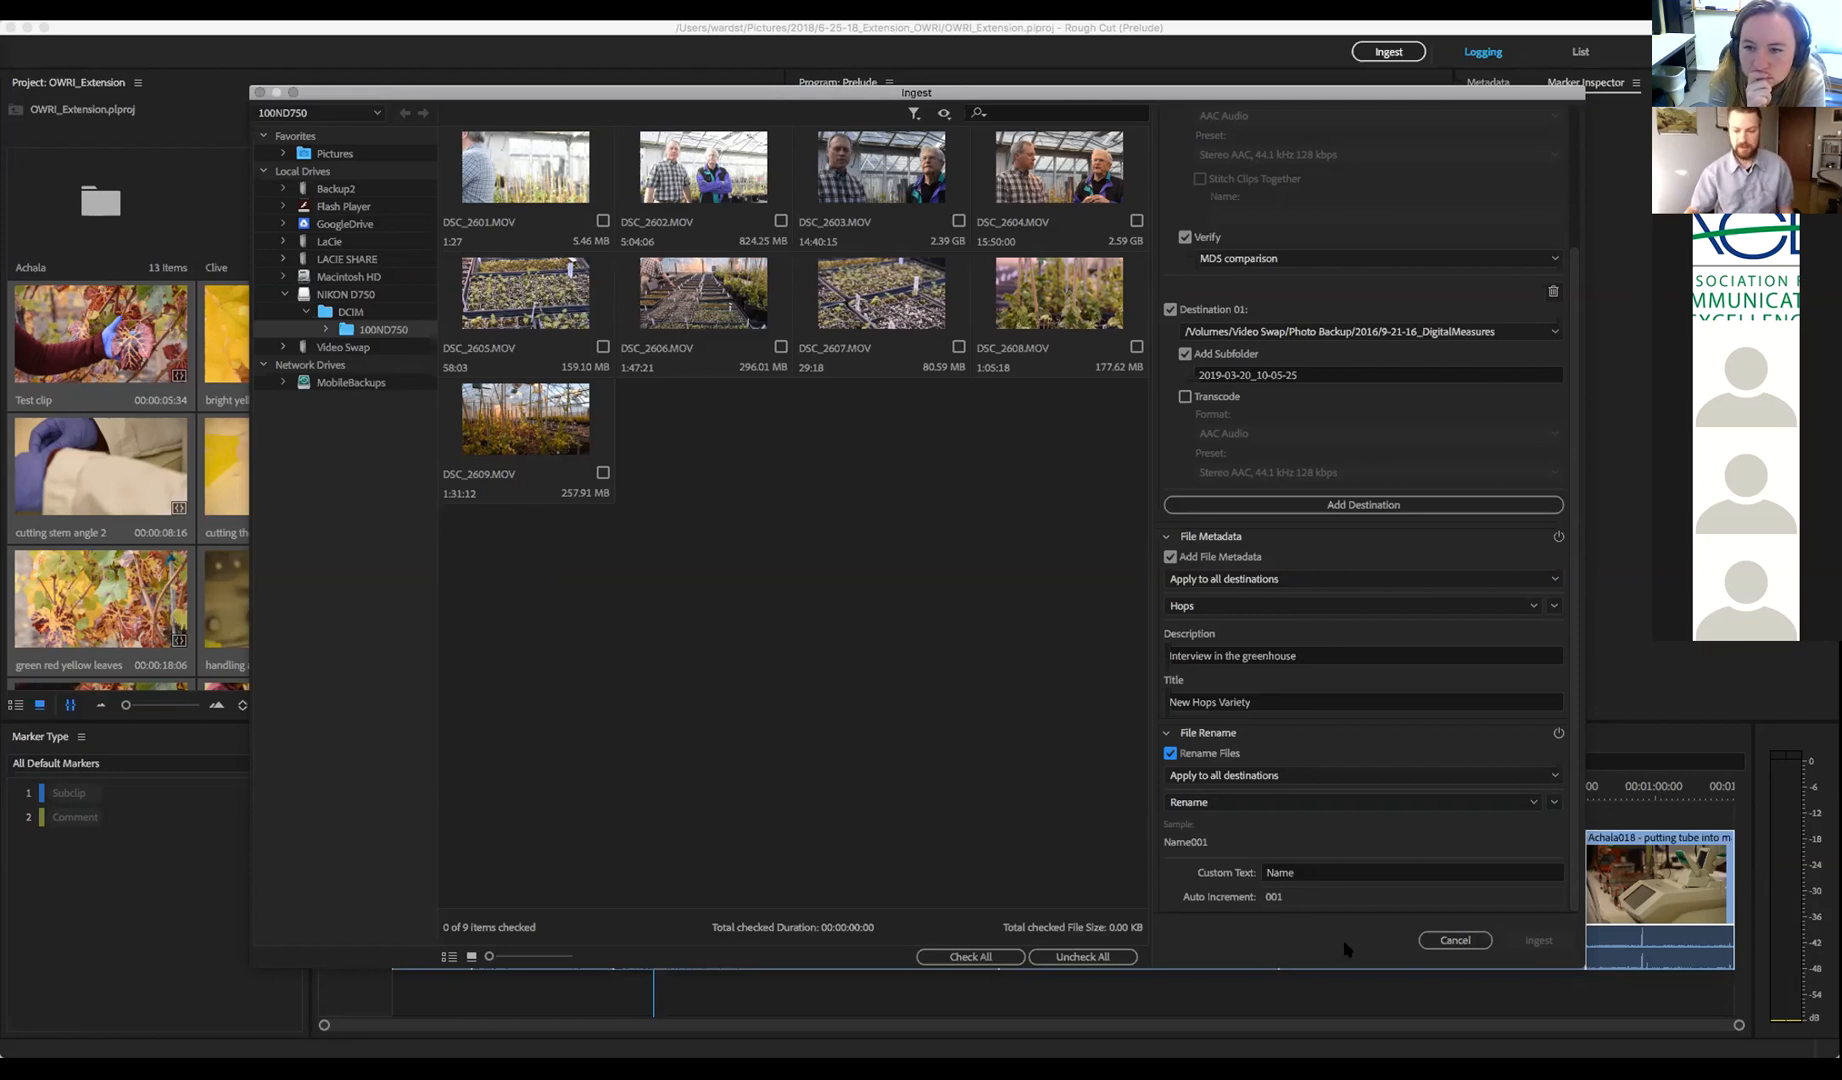
left_click(1454, 941)
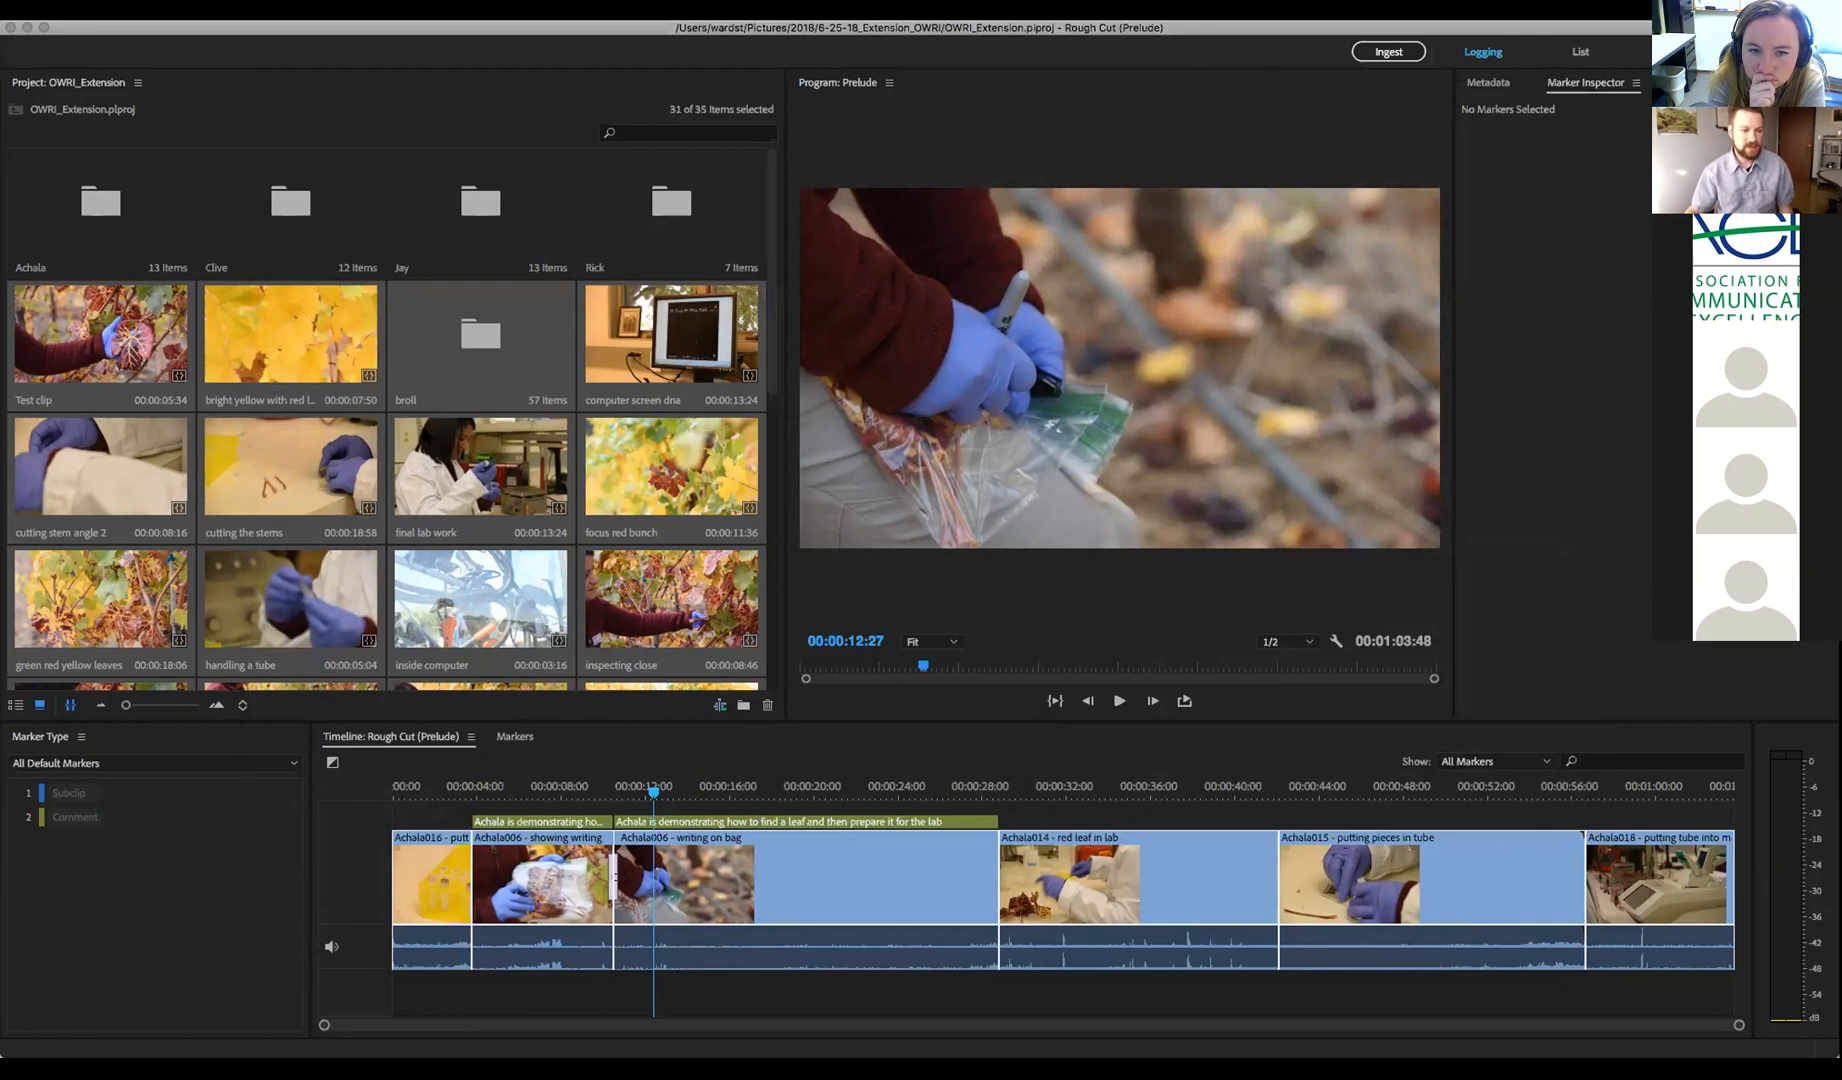
Show the Achala clips as thumbnails in the Project panel and select Achala001
left_click(70, 706)
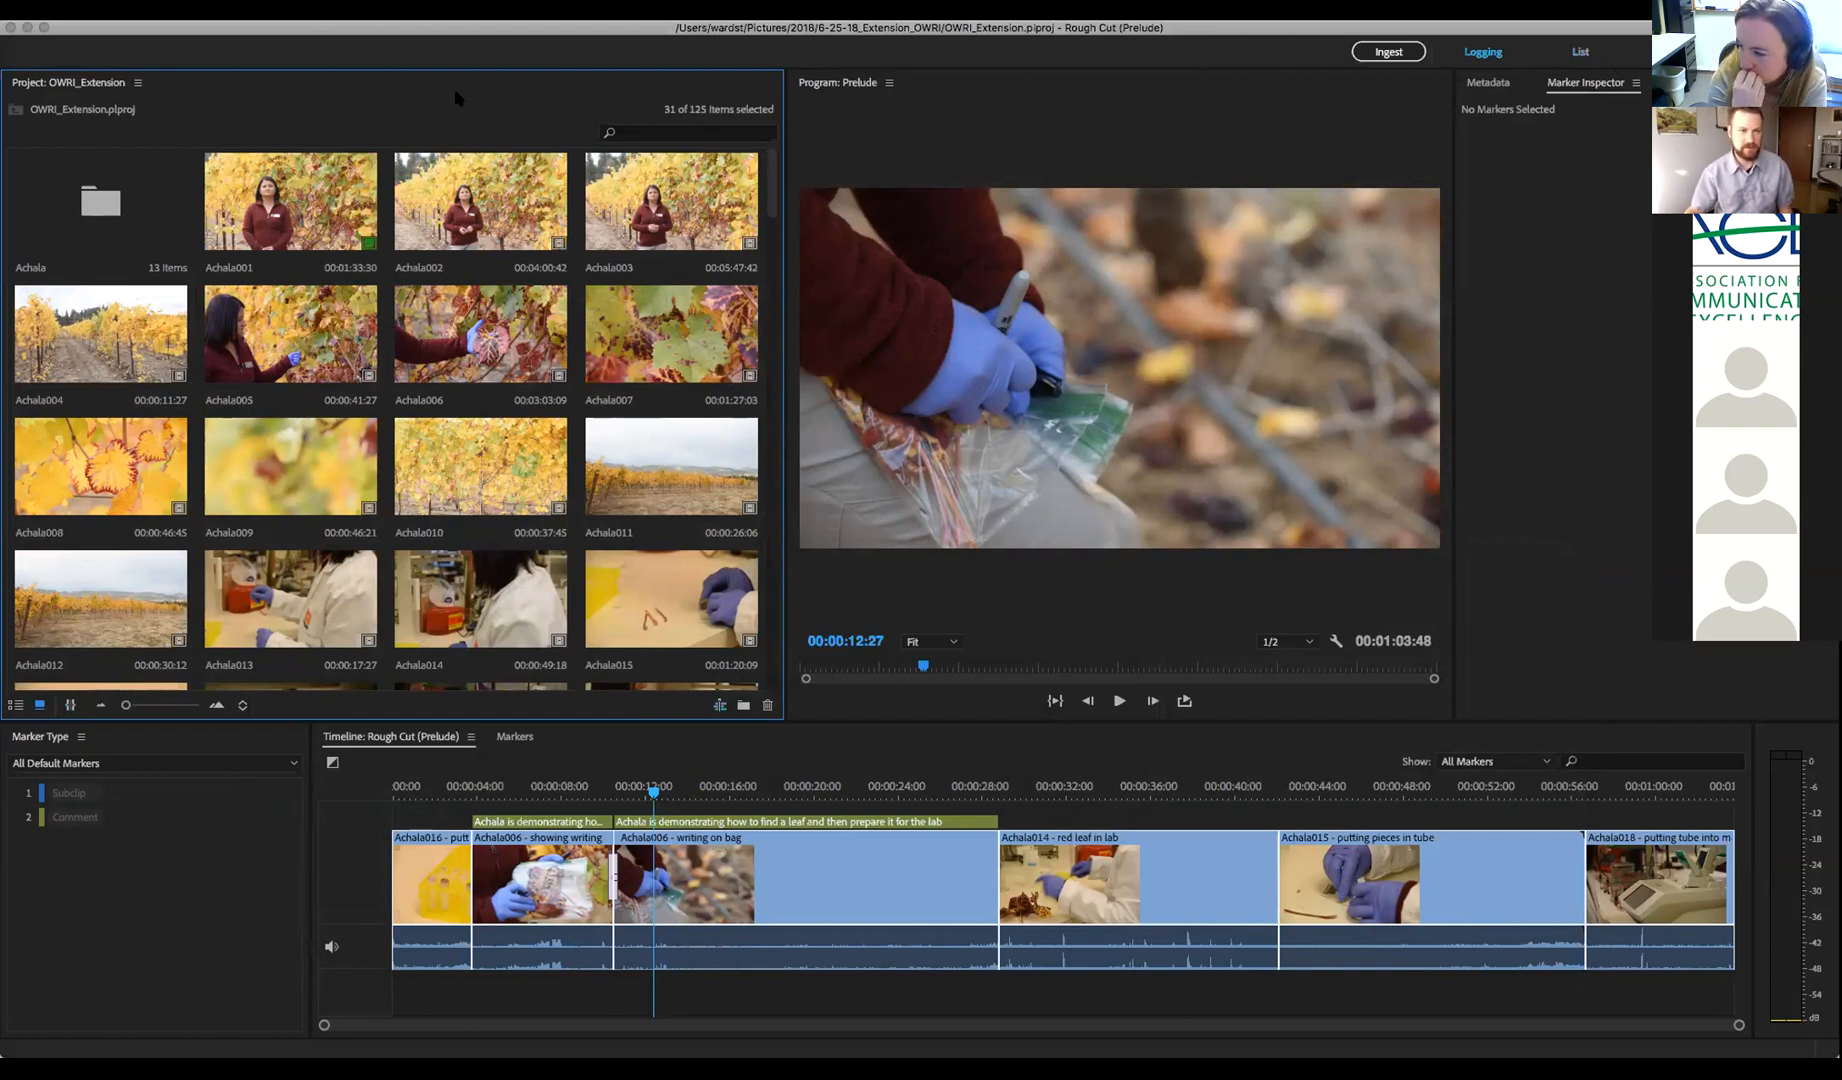
left_click(259, 4)
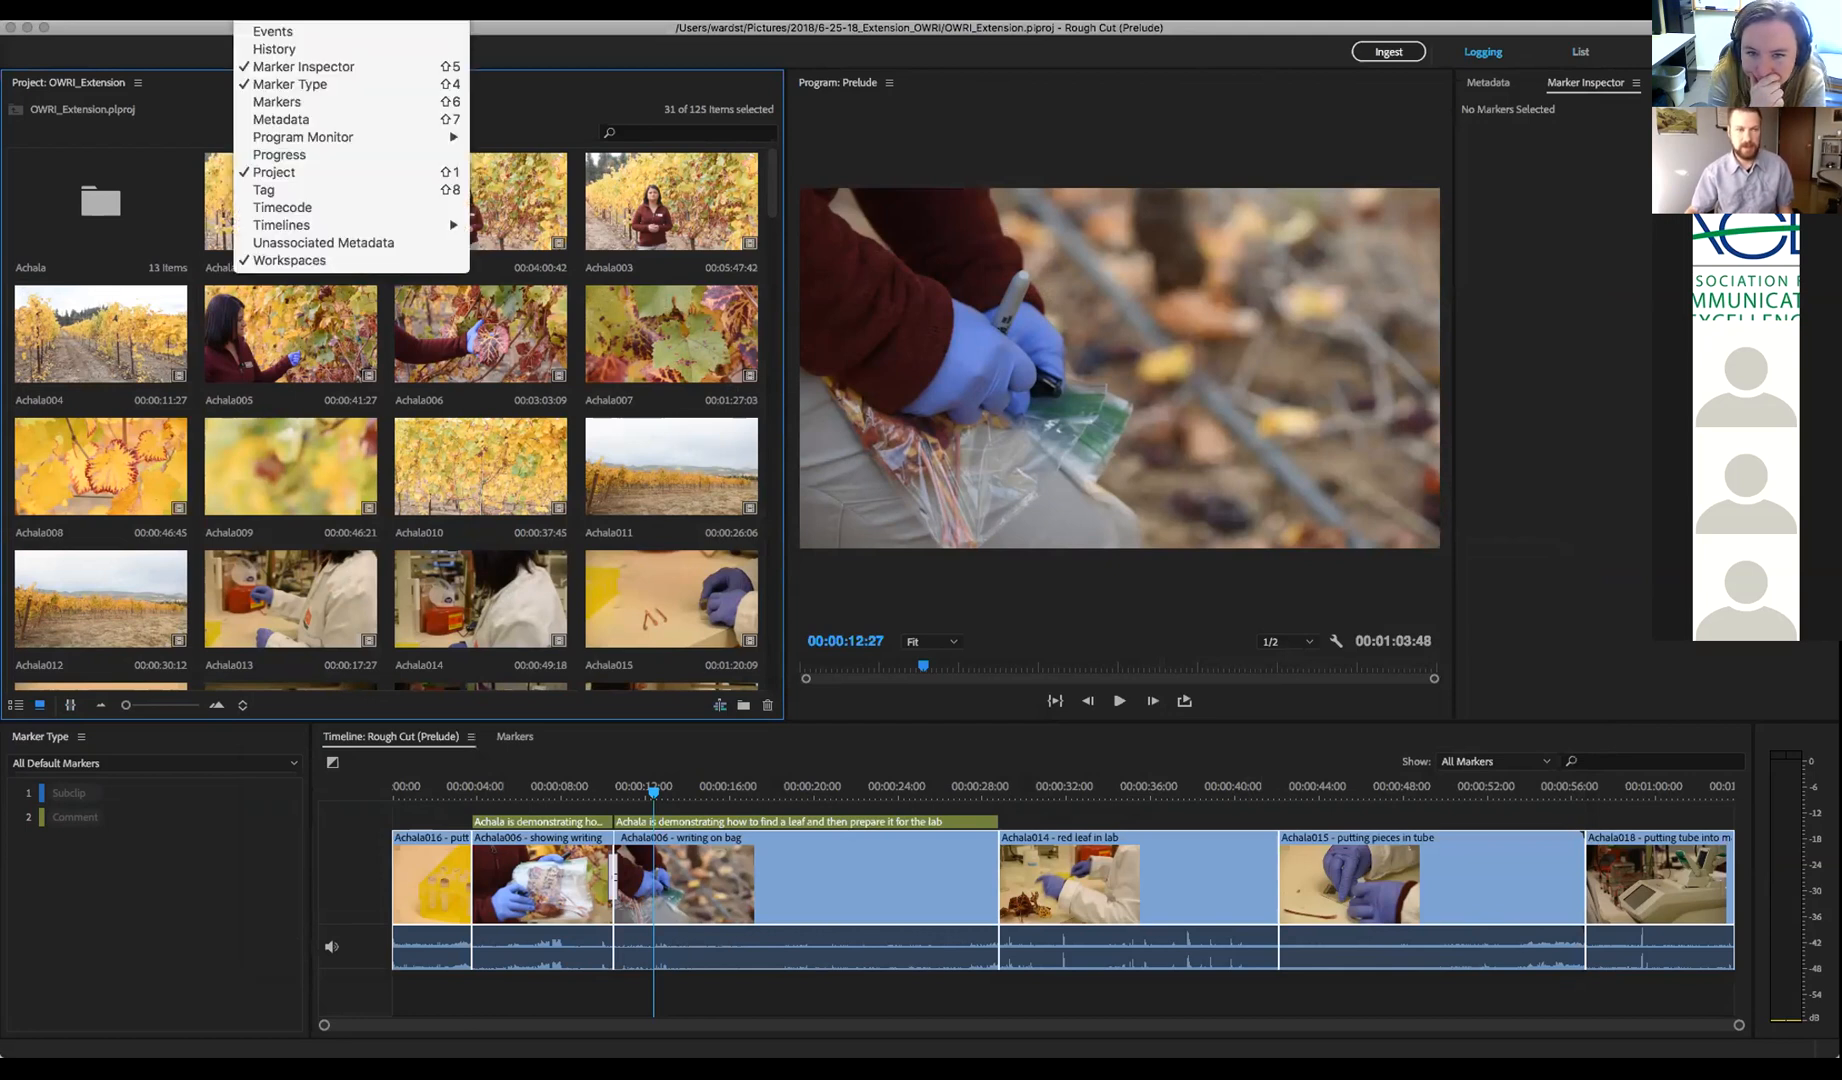
mouse_move(300, 10)
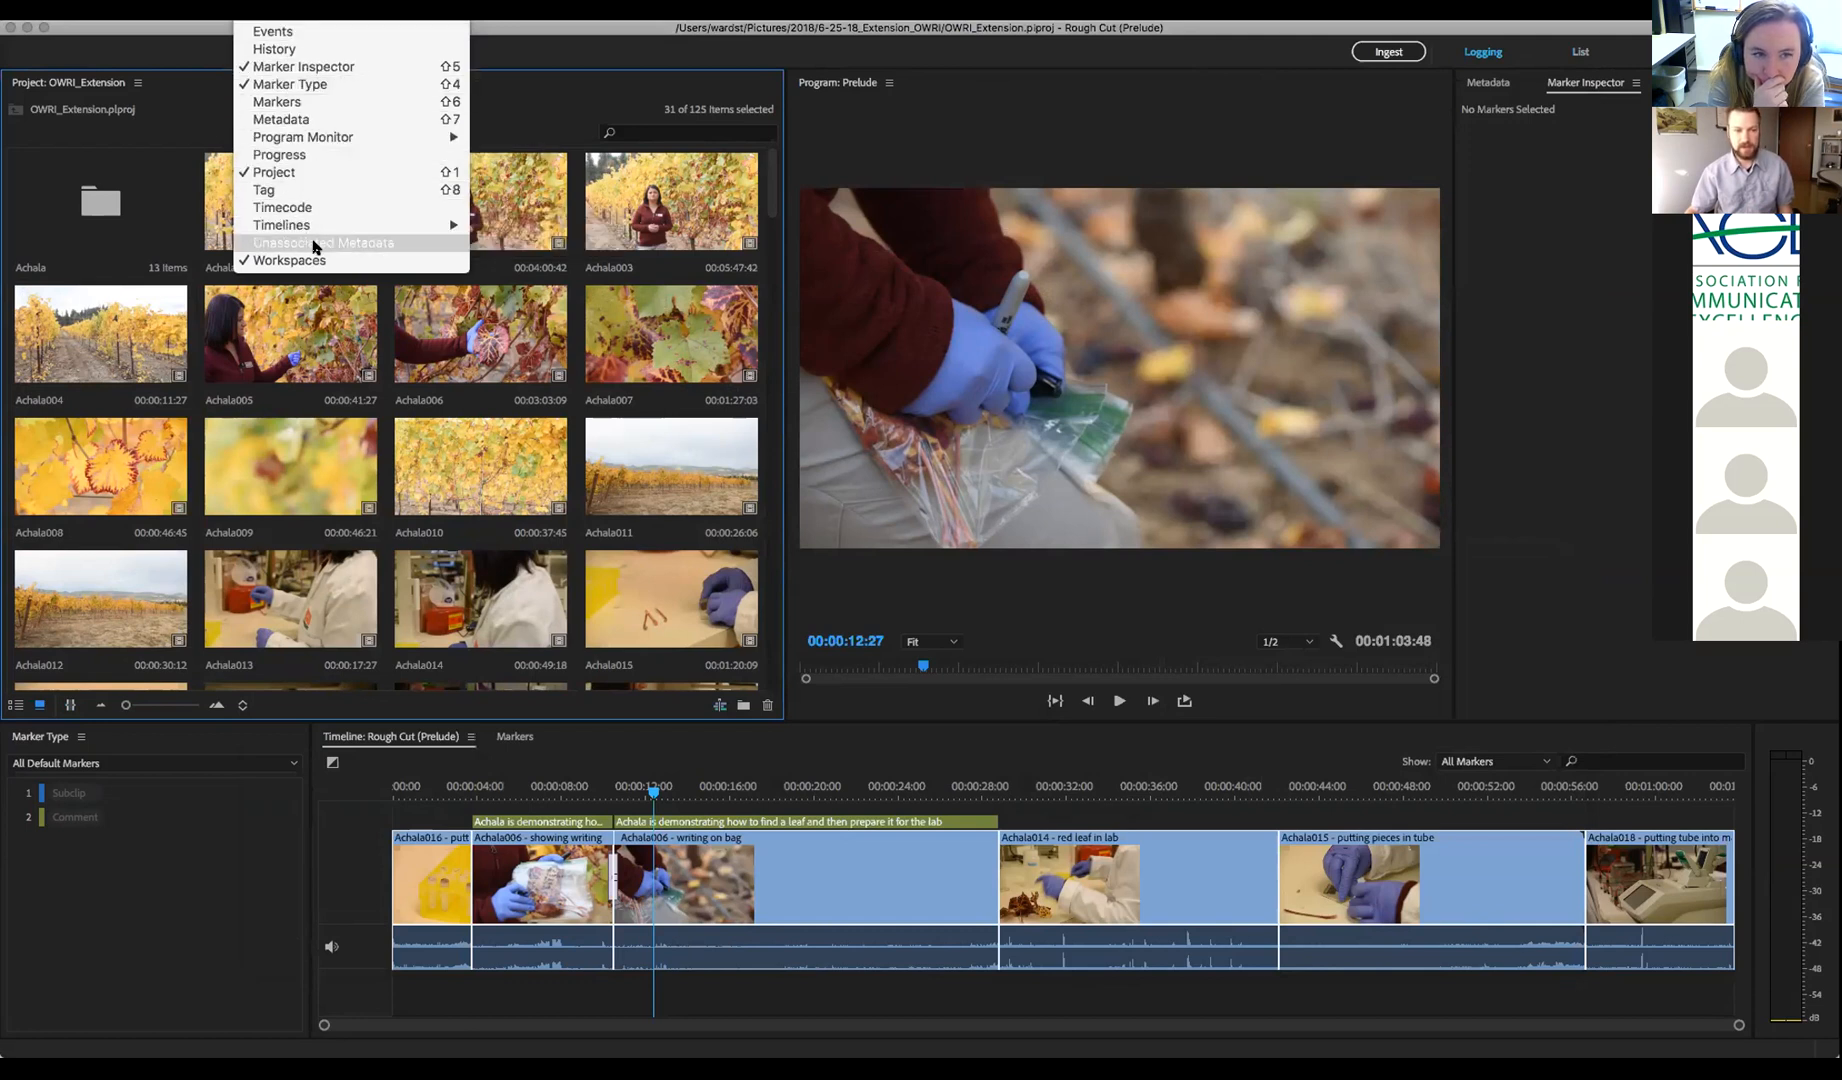
key("Escape")
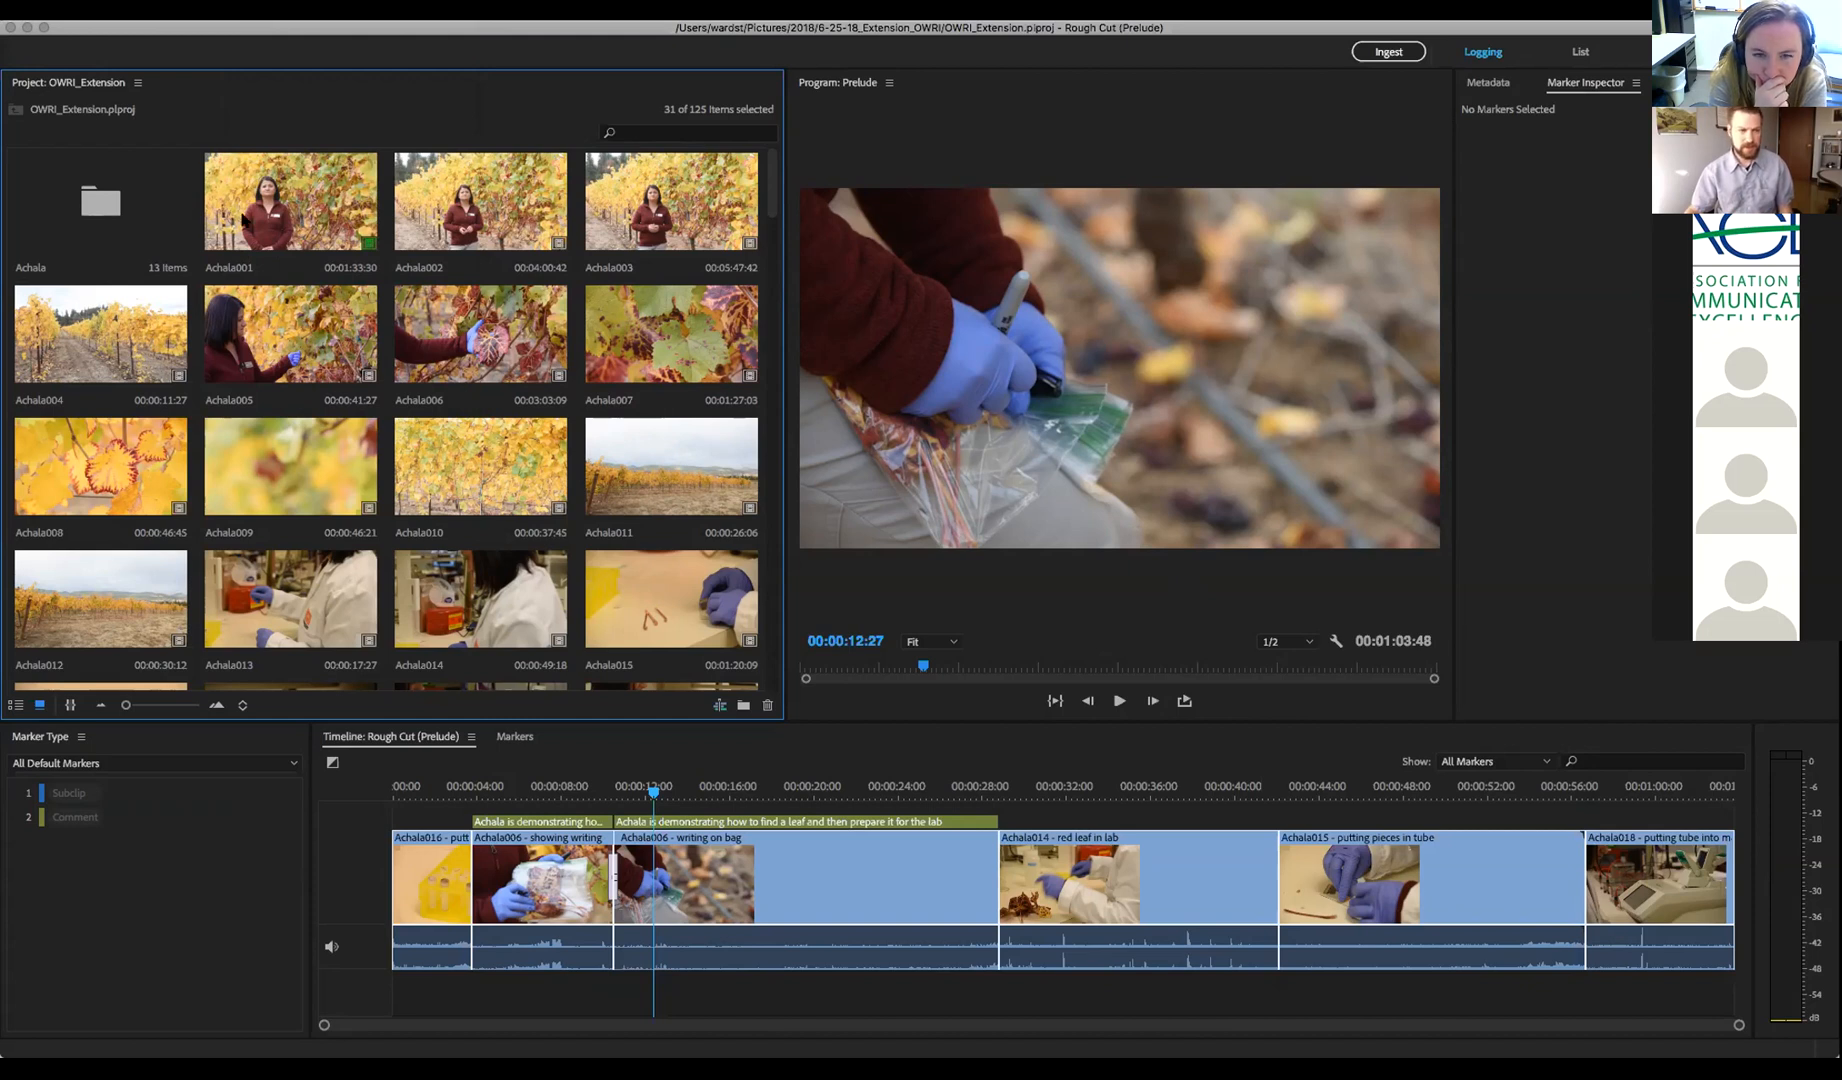
left_click(272, 212)
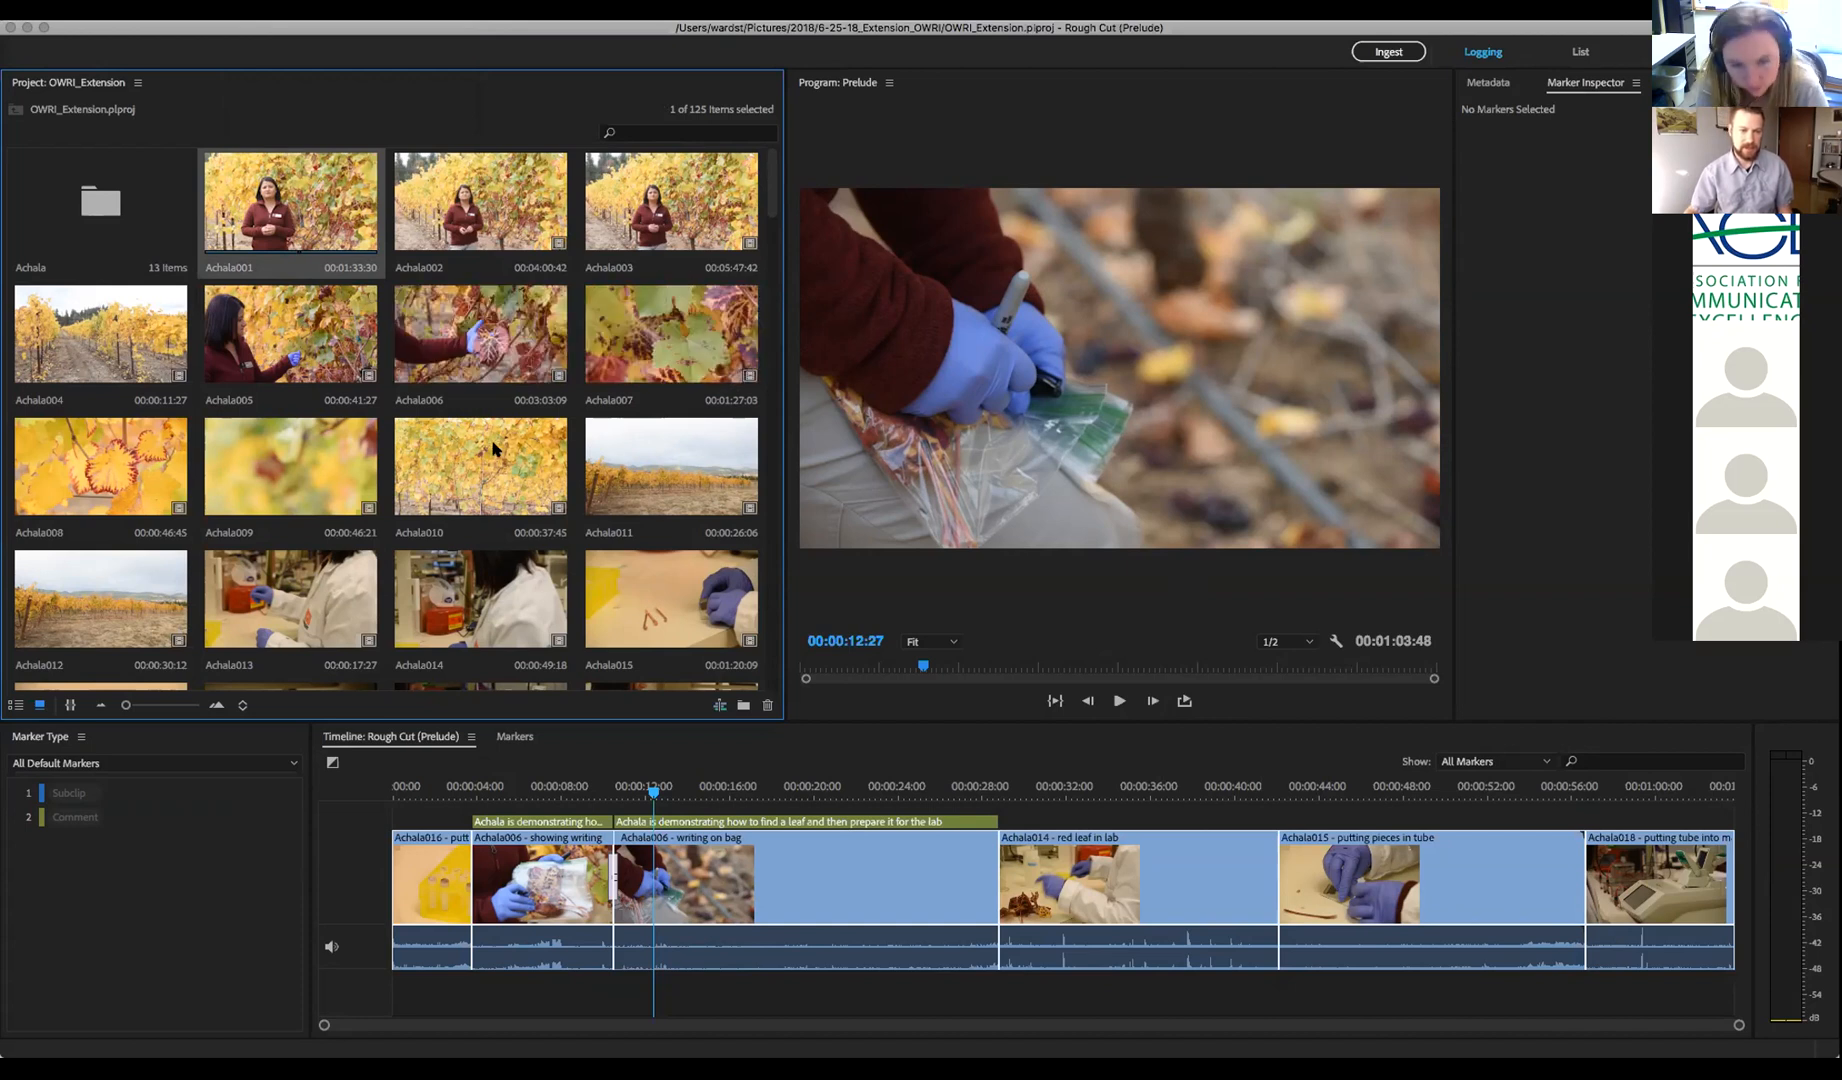
Open Achala006 in its timeline at the start, show its Metadata, and switch to the List workspace
double_click(460, 343)
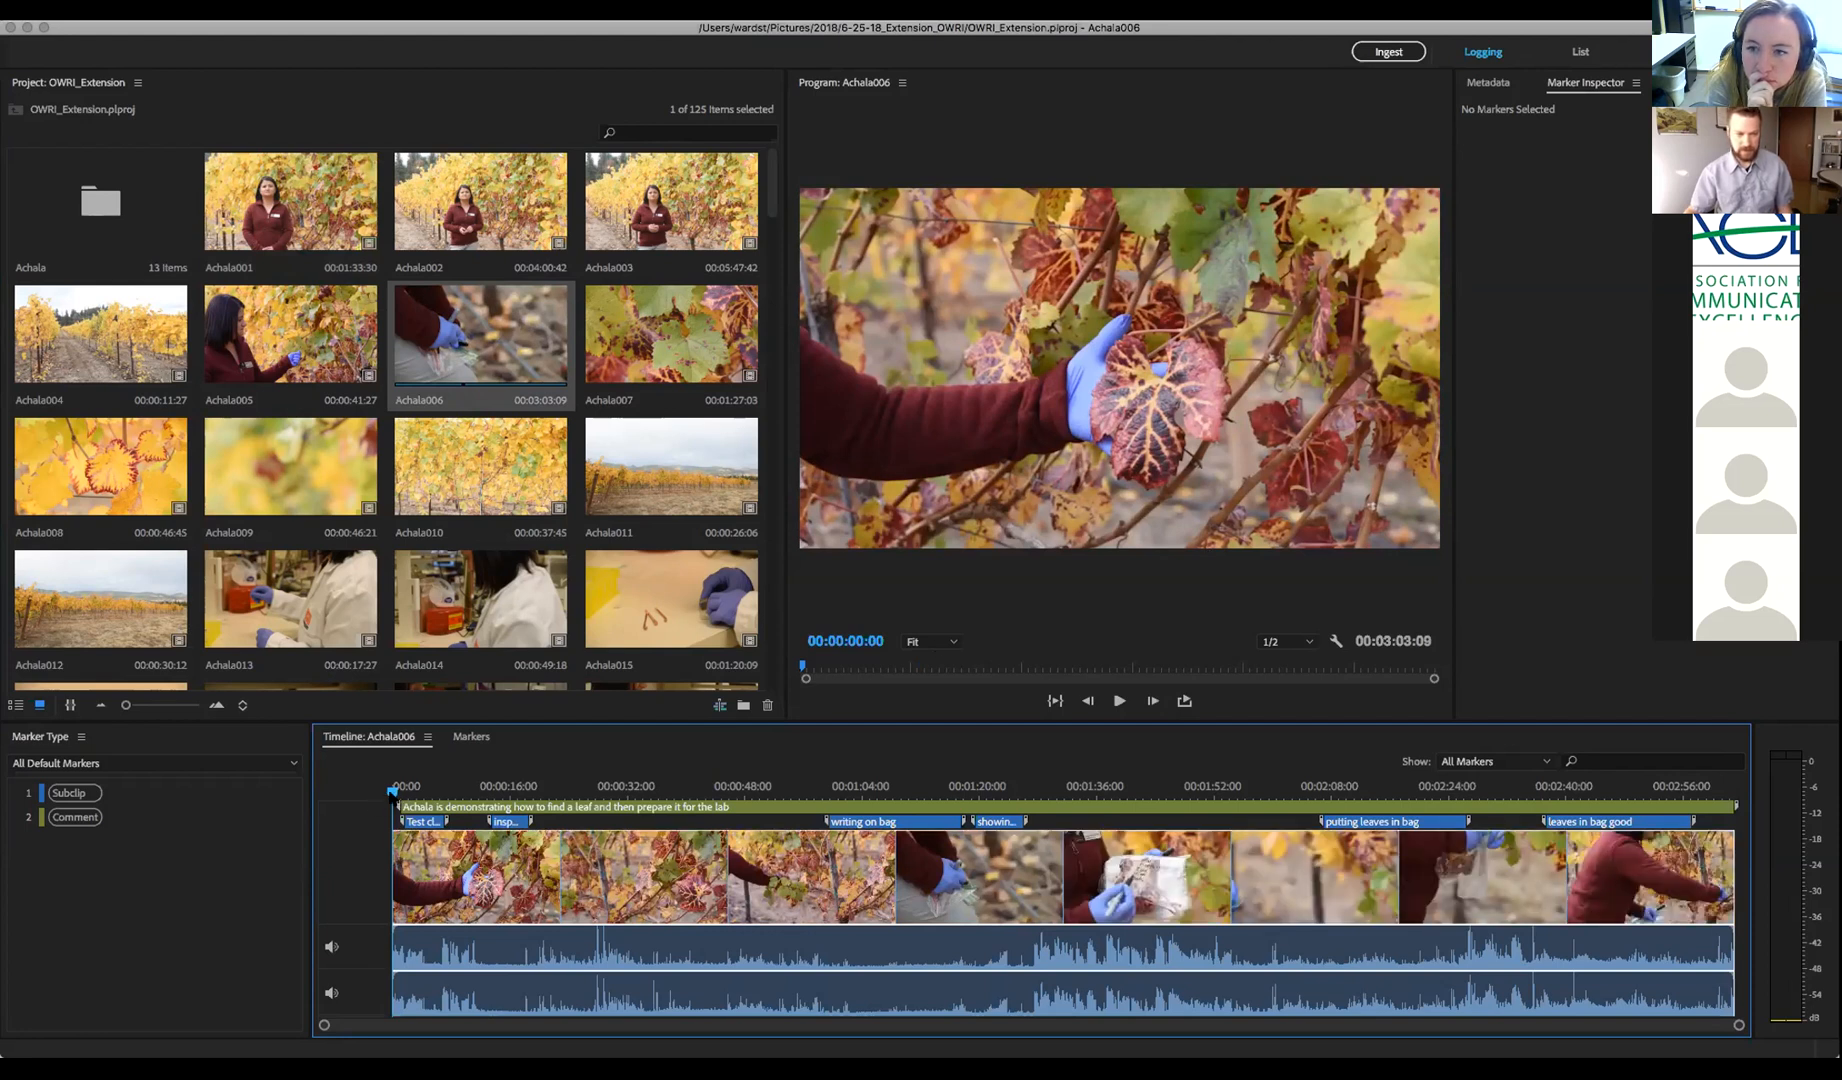
mouse_move(393, 791)
left_mouse_down()
mouse_move(694, 800)
mouse_move(382, 801)
left_mouse_up()
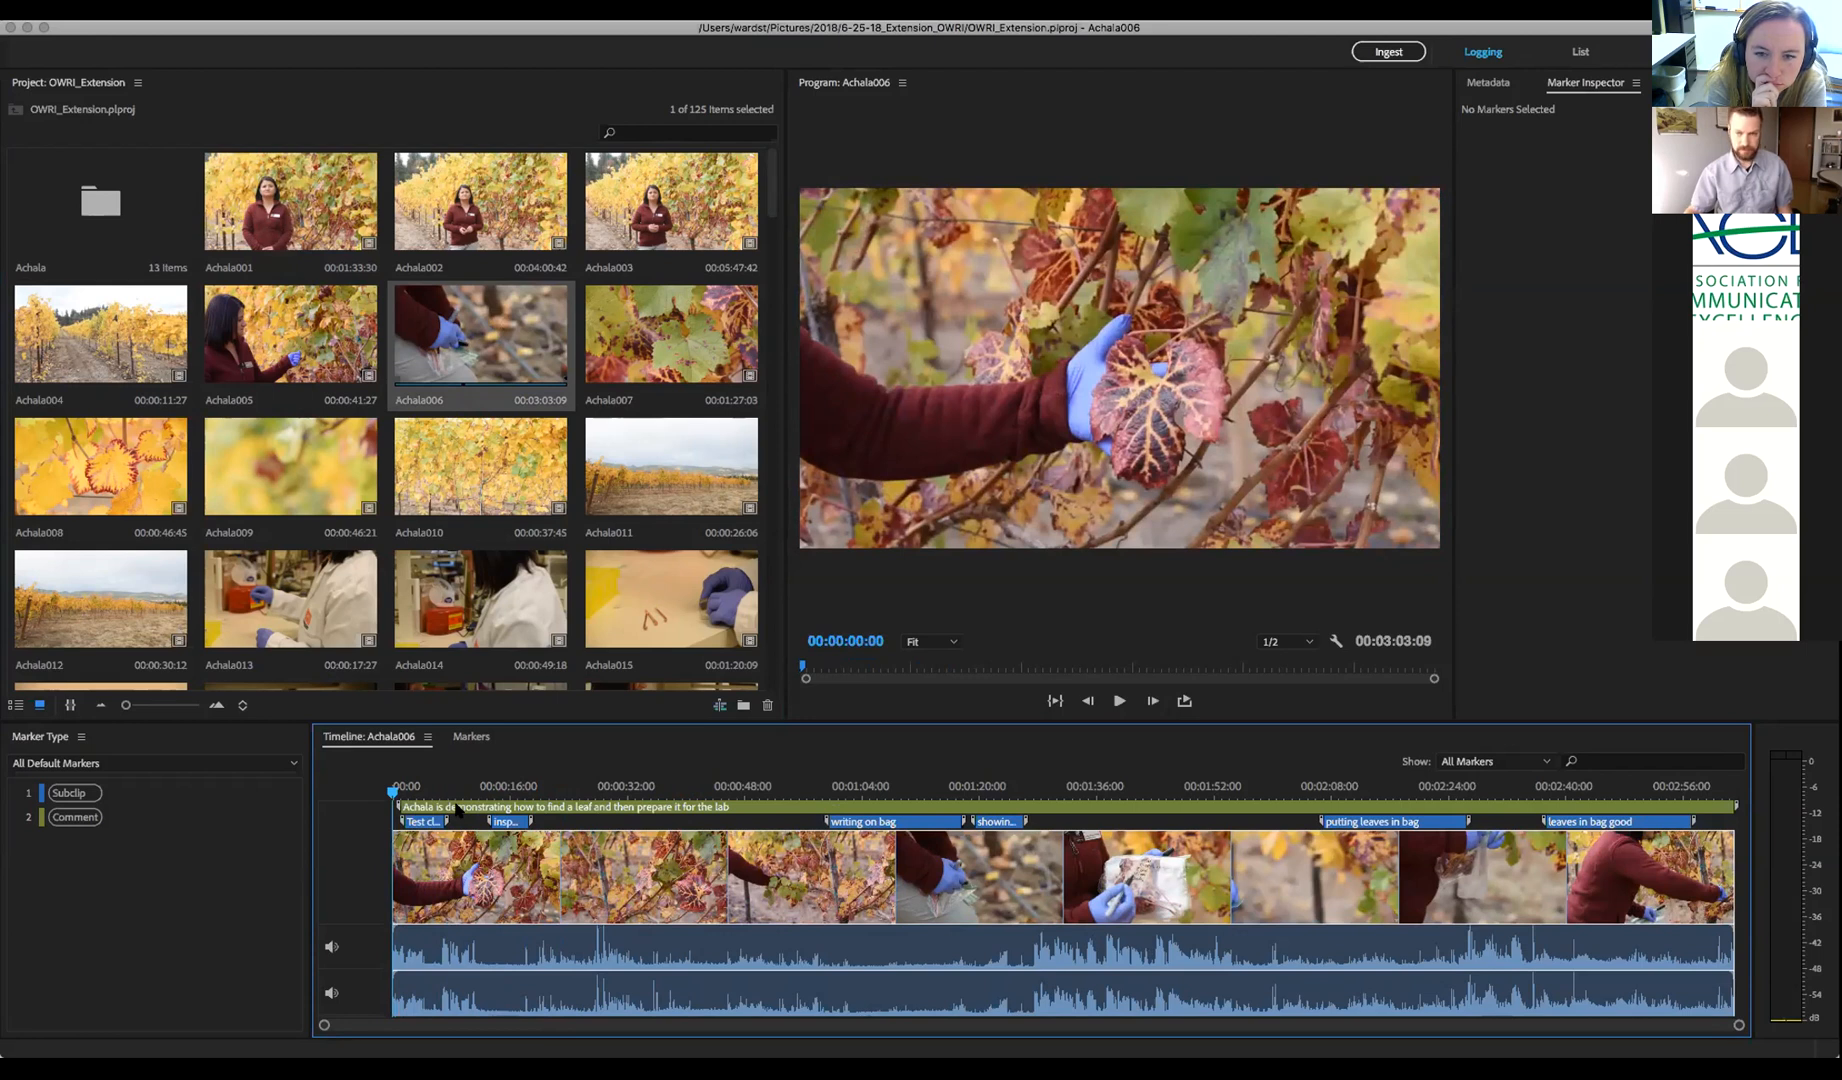
left_click(1494, 86)
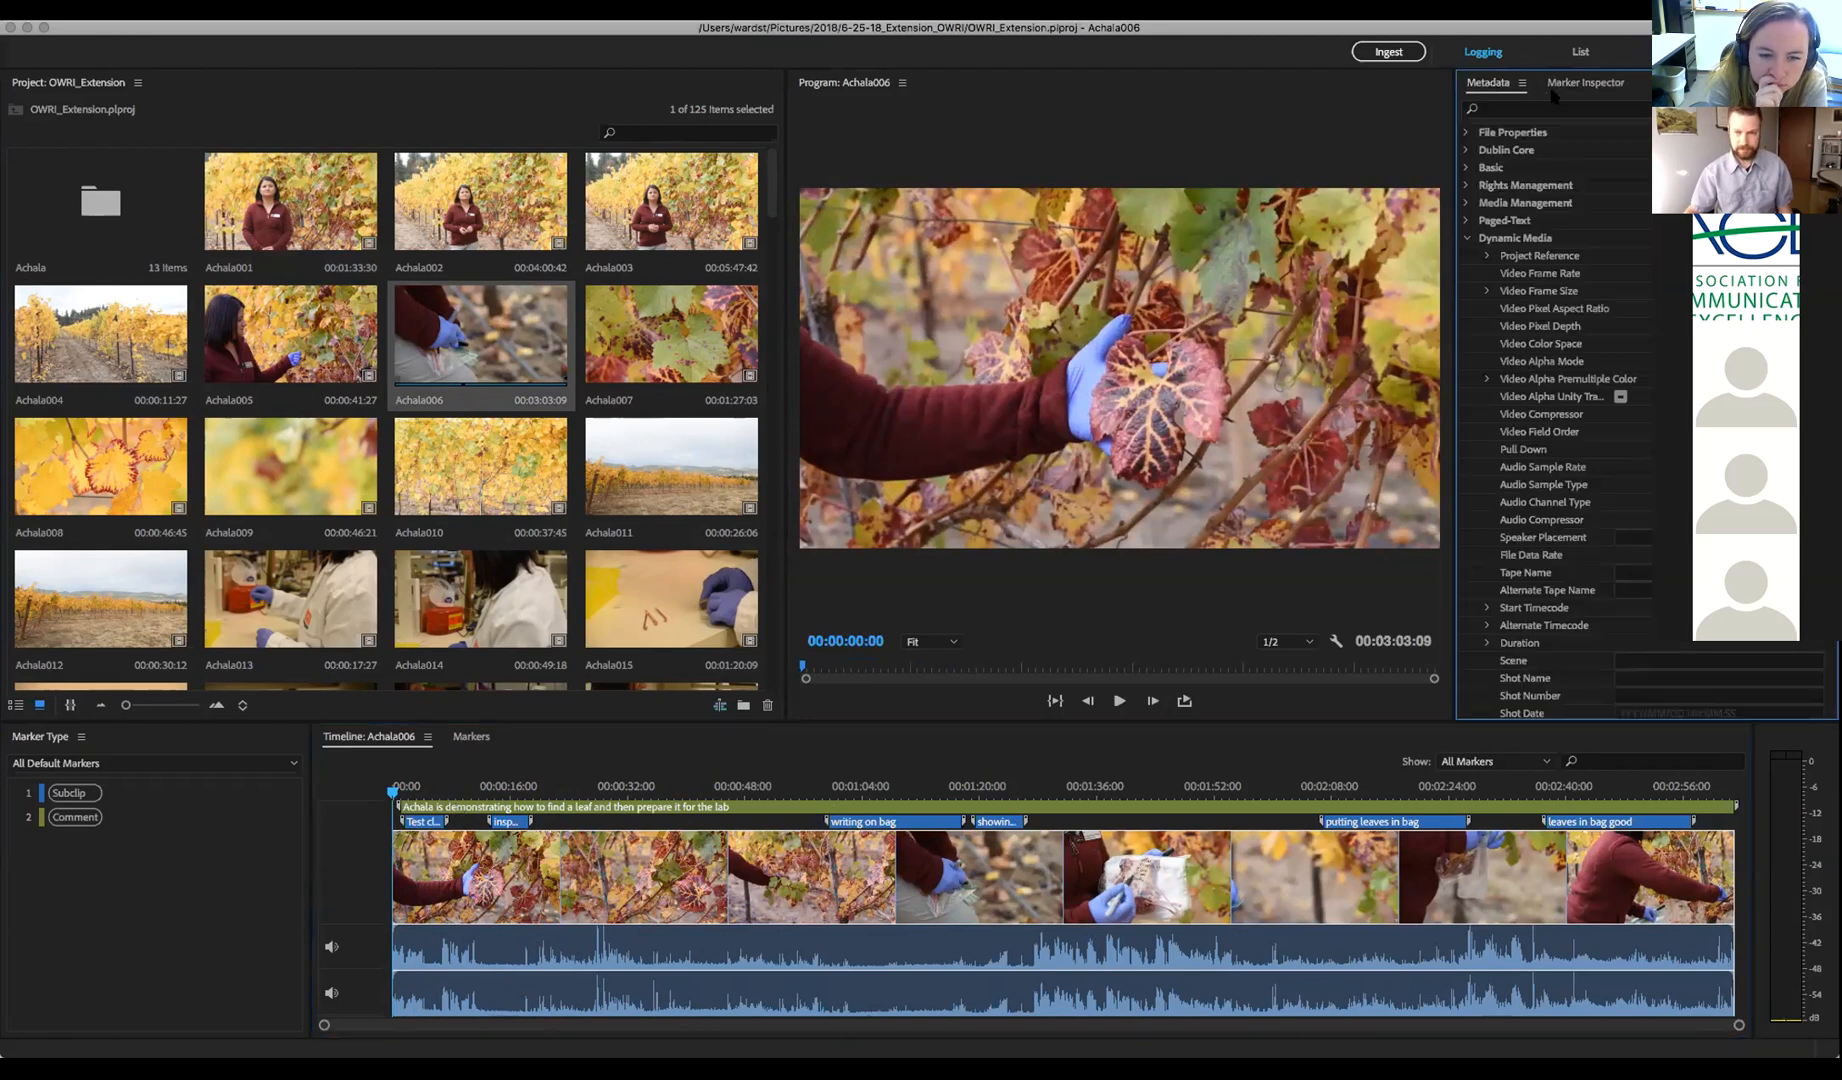
left_click(1579, 53)
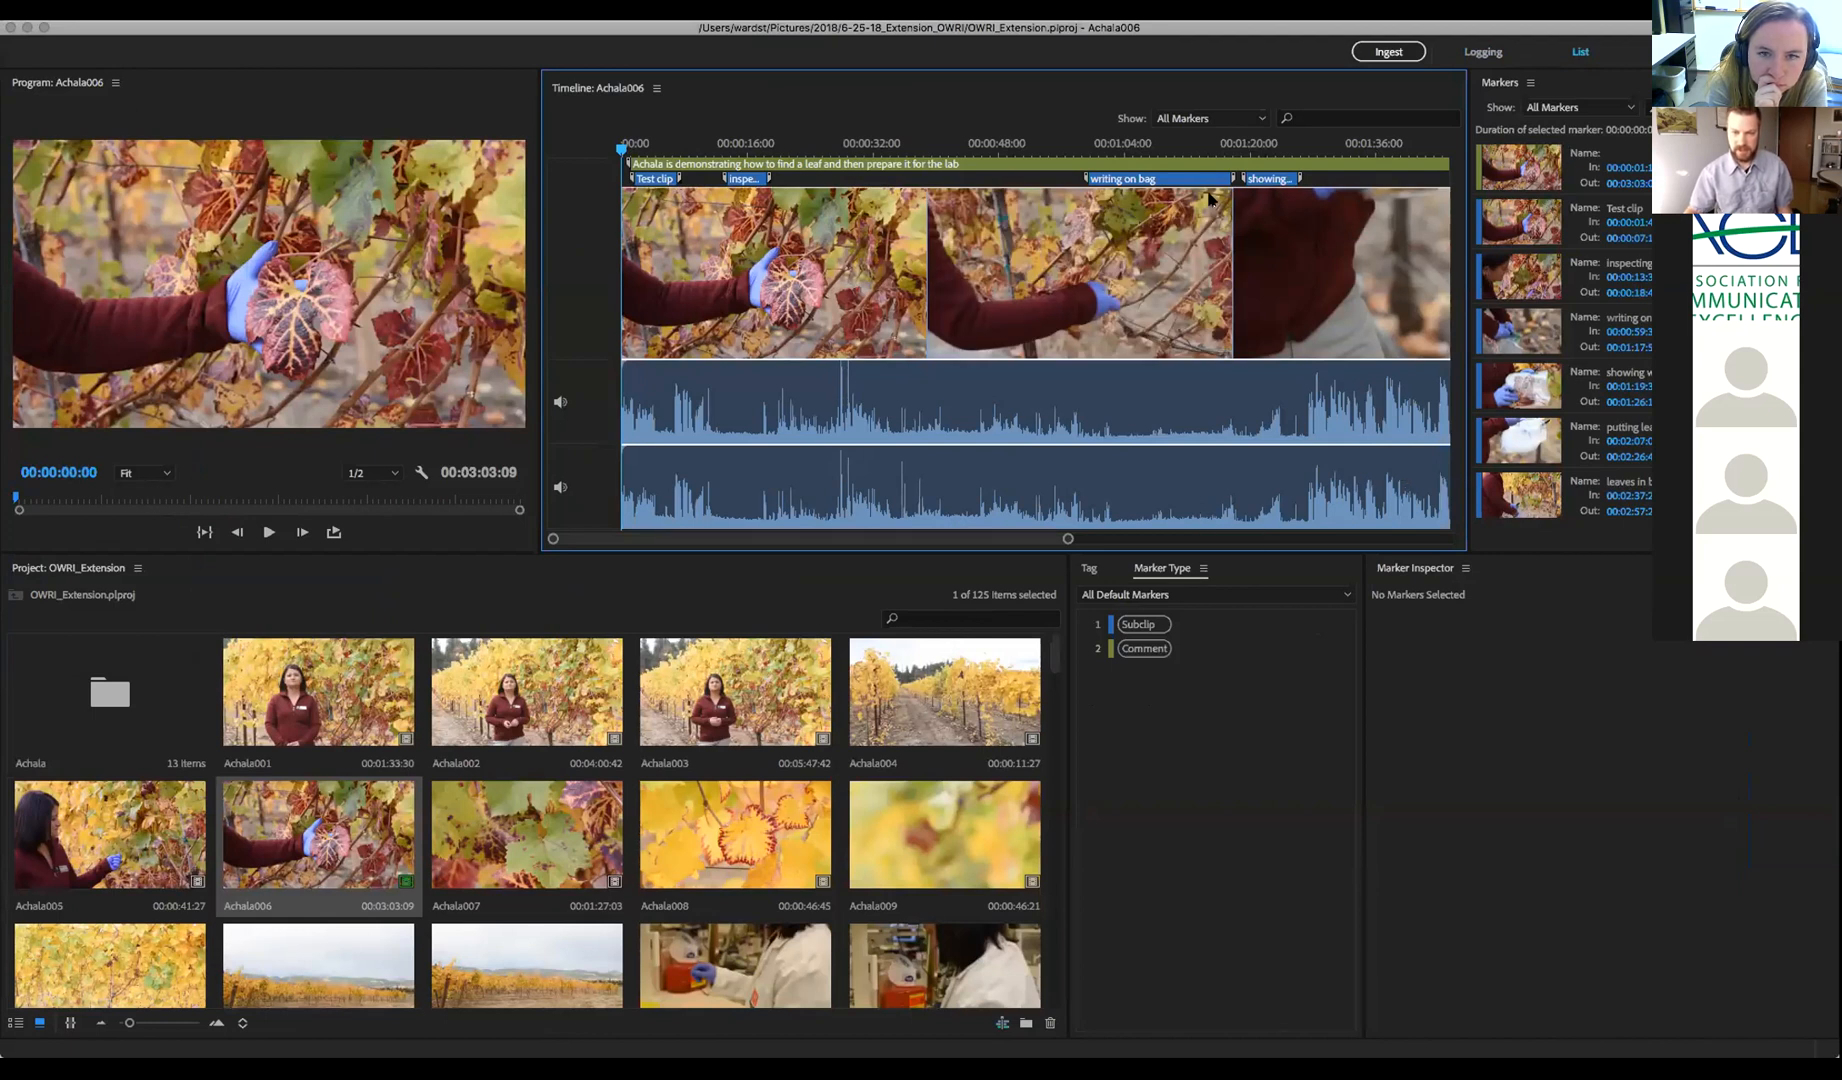
Scrub Achala006 to 00:00:30:57 and add subclip marker Achala006_01 there
left_click(641, 147)
key("space")
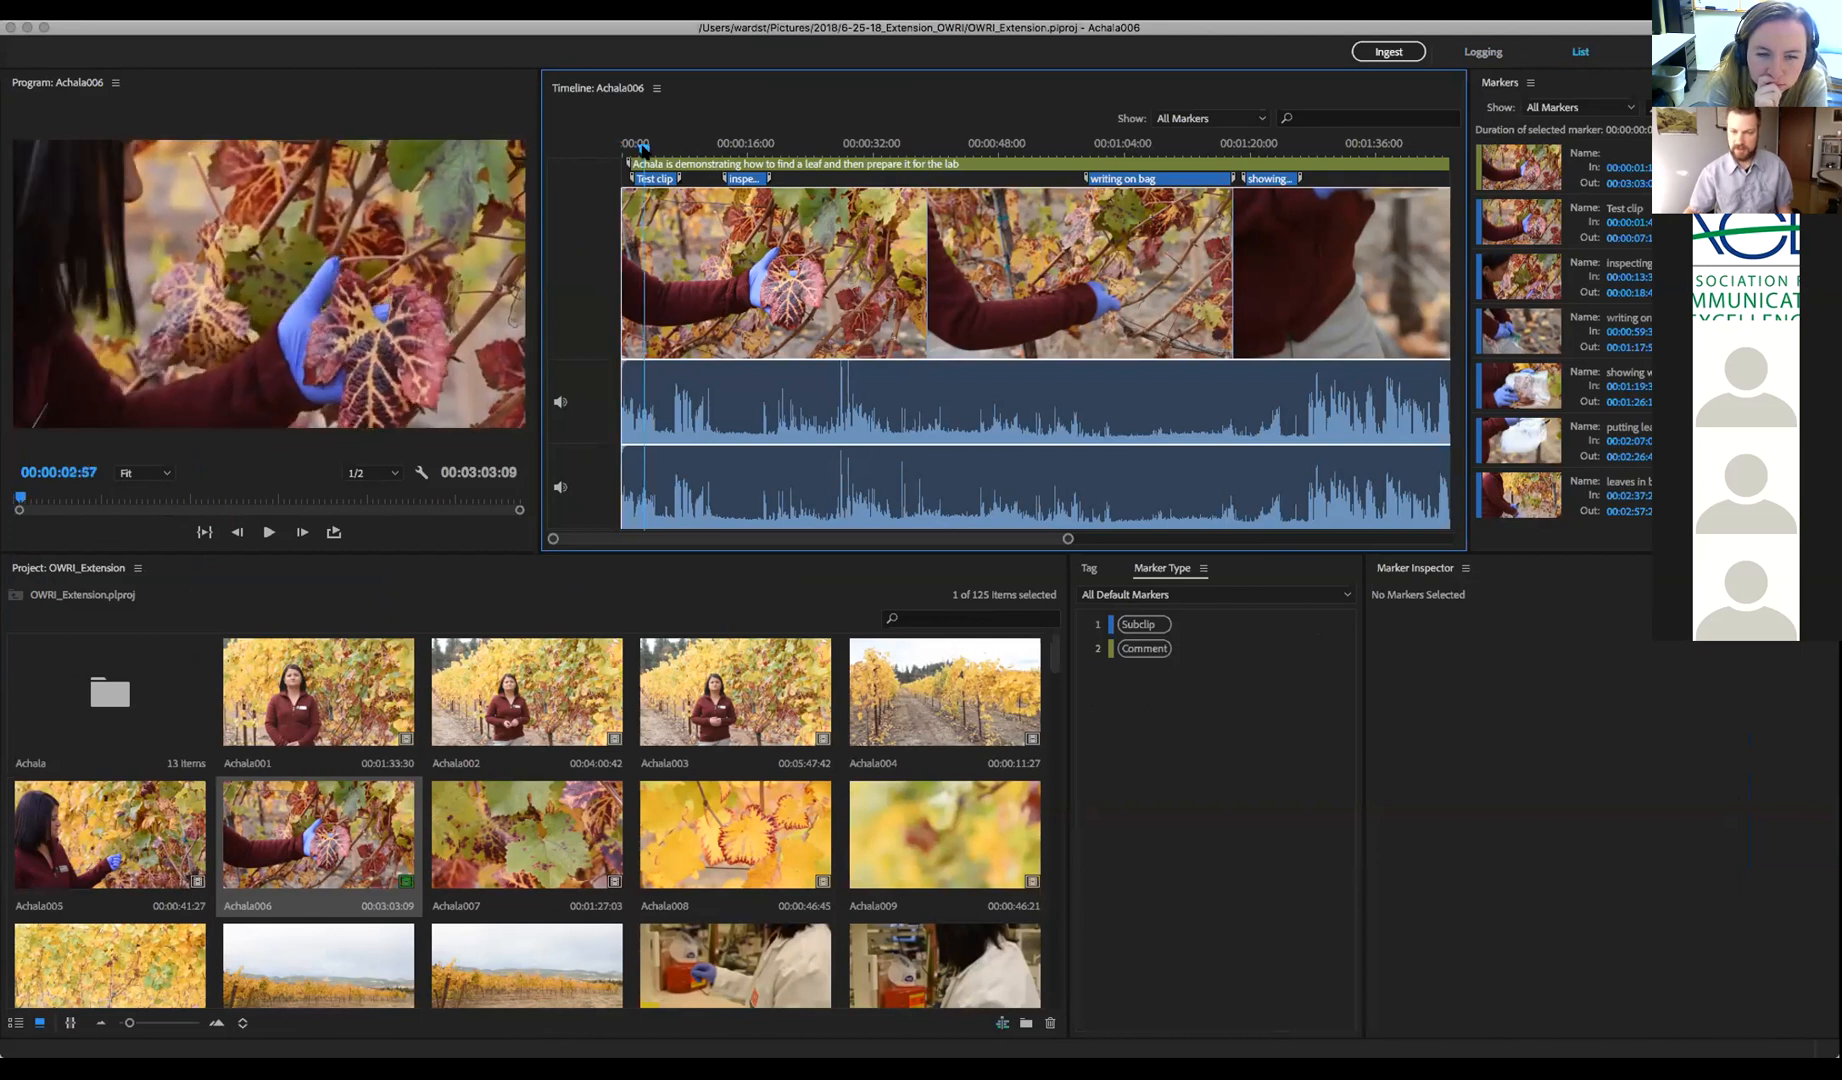
mouse_move(655, 151)
left_mouse_down()
mouse_move(619, 151)
mouse_move(656, 147)
left_mouse_up()
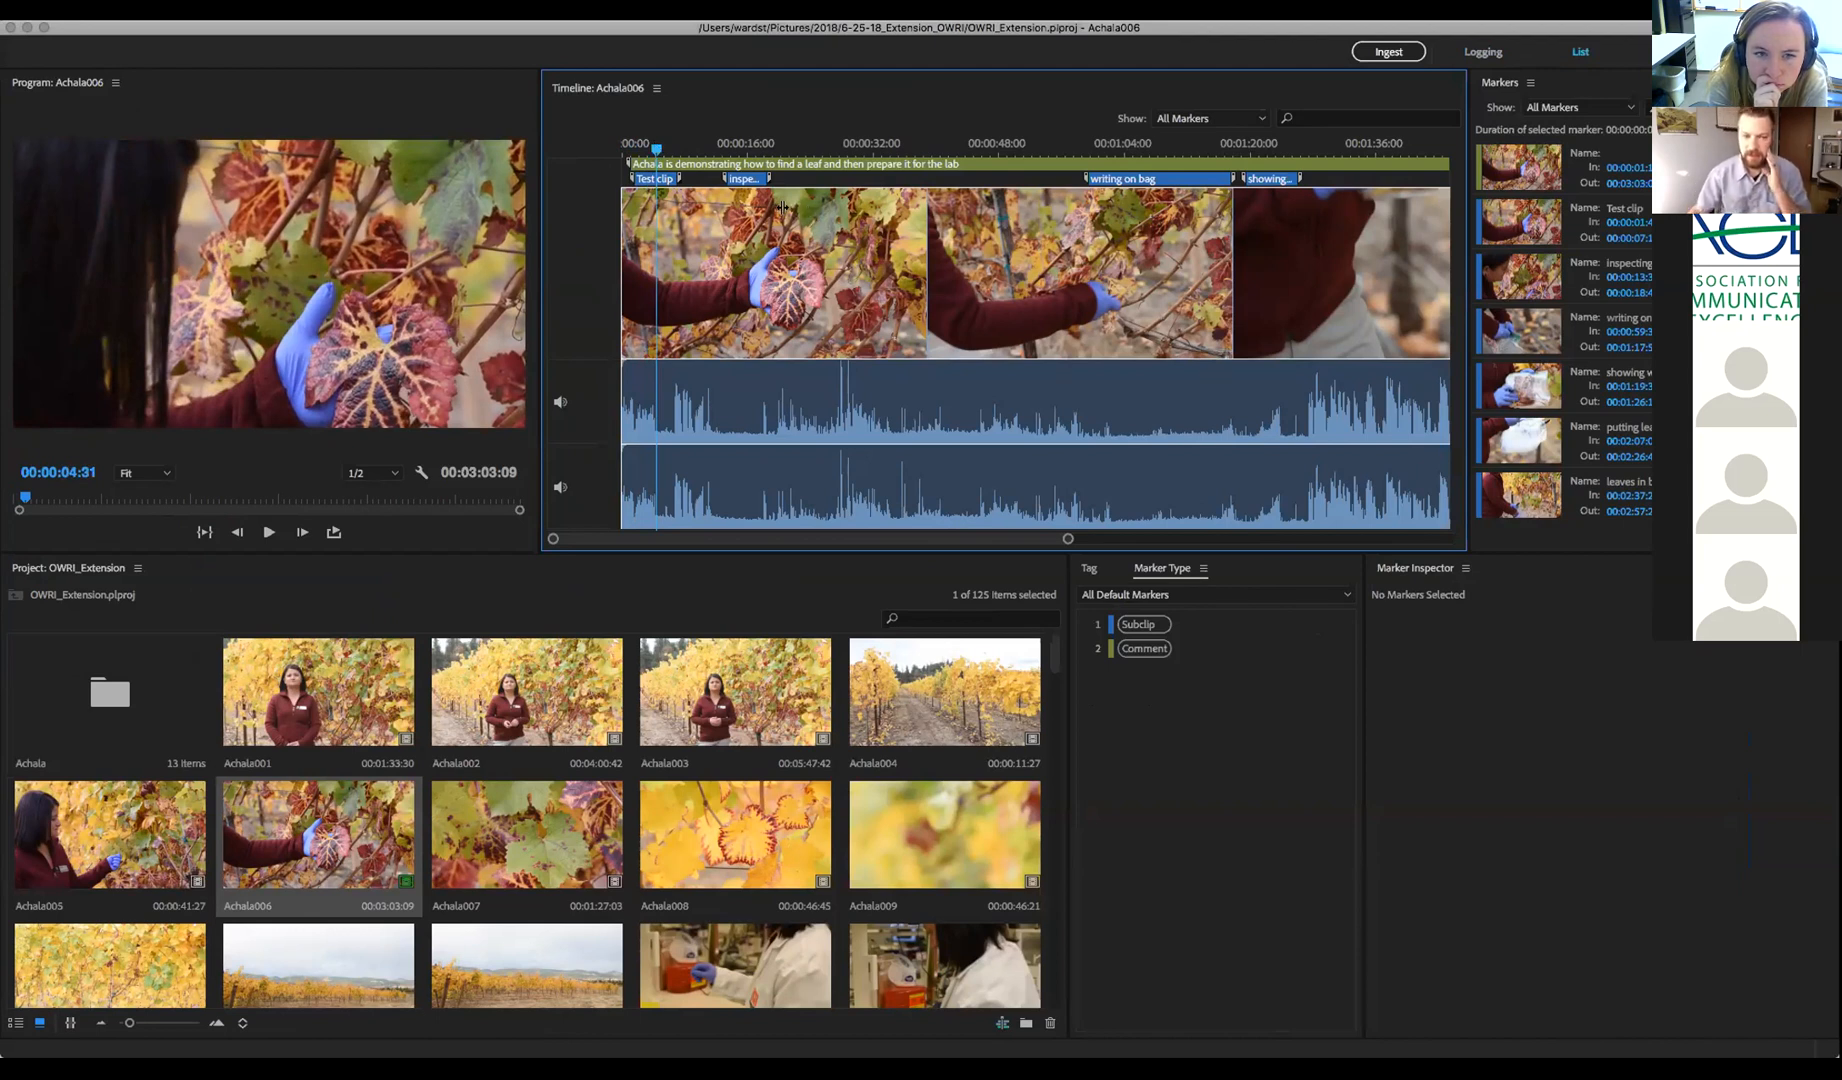
left_click_drag(655, 148, 676, 149)
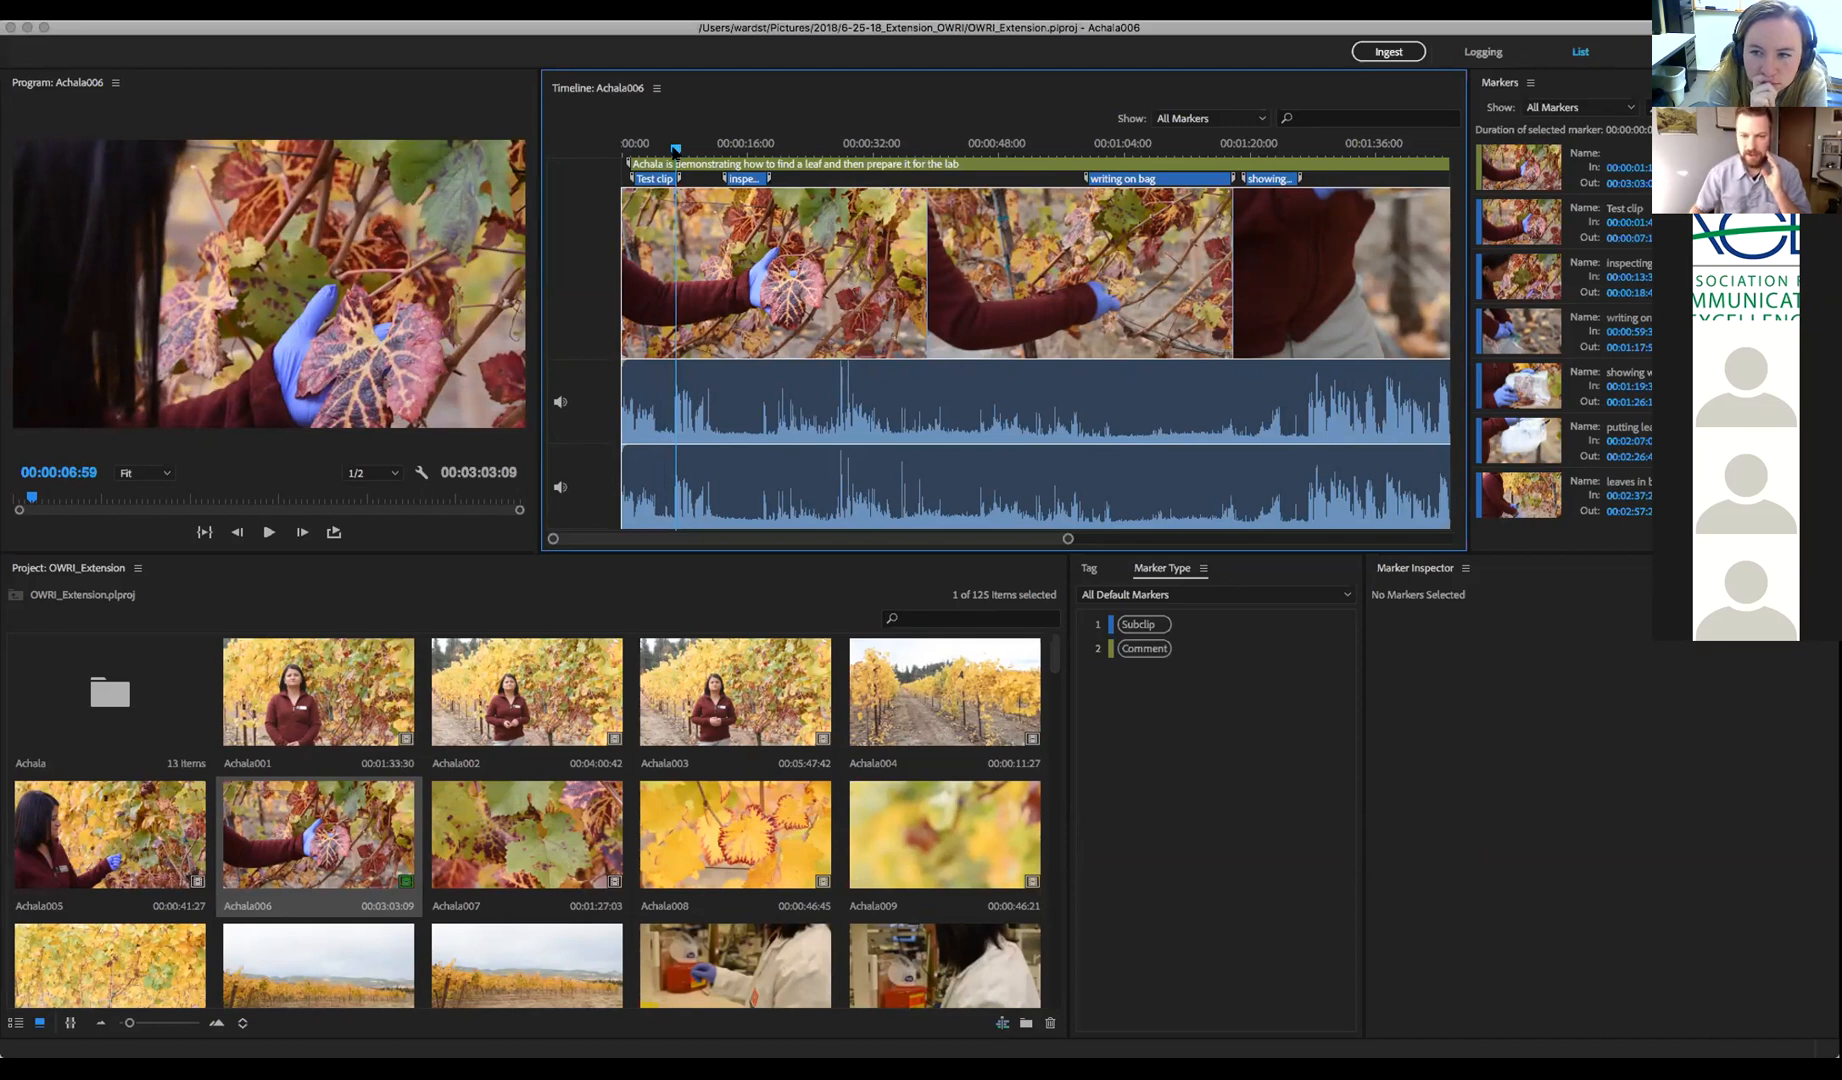
left_click(731, 145)
left_click_drag(731, 148, 734, 148)
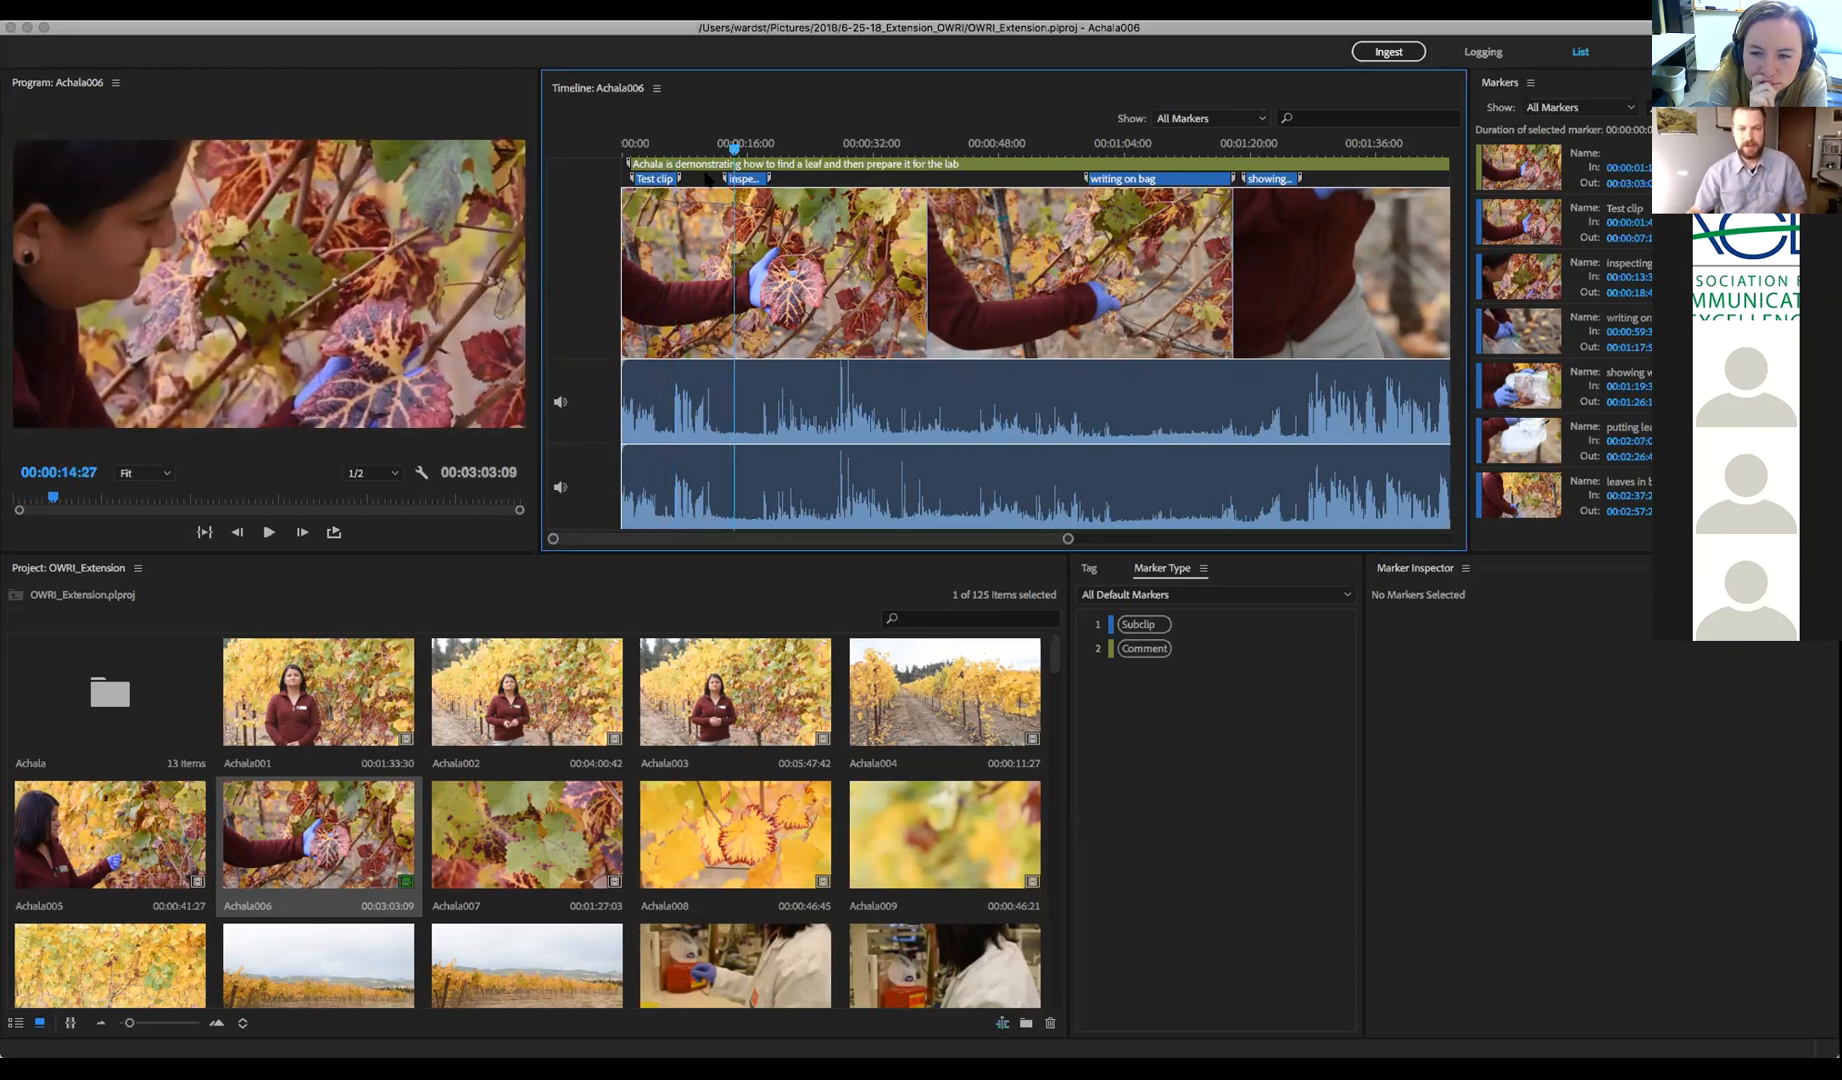
left_click_drag(735, 148, 864, 148)
left_click(821, 148)
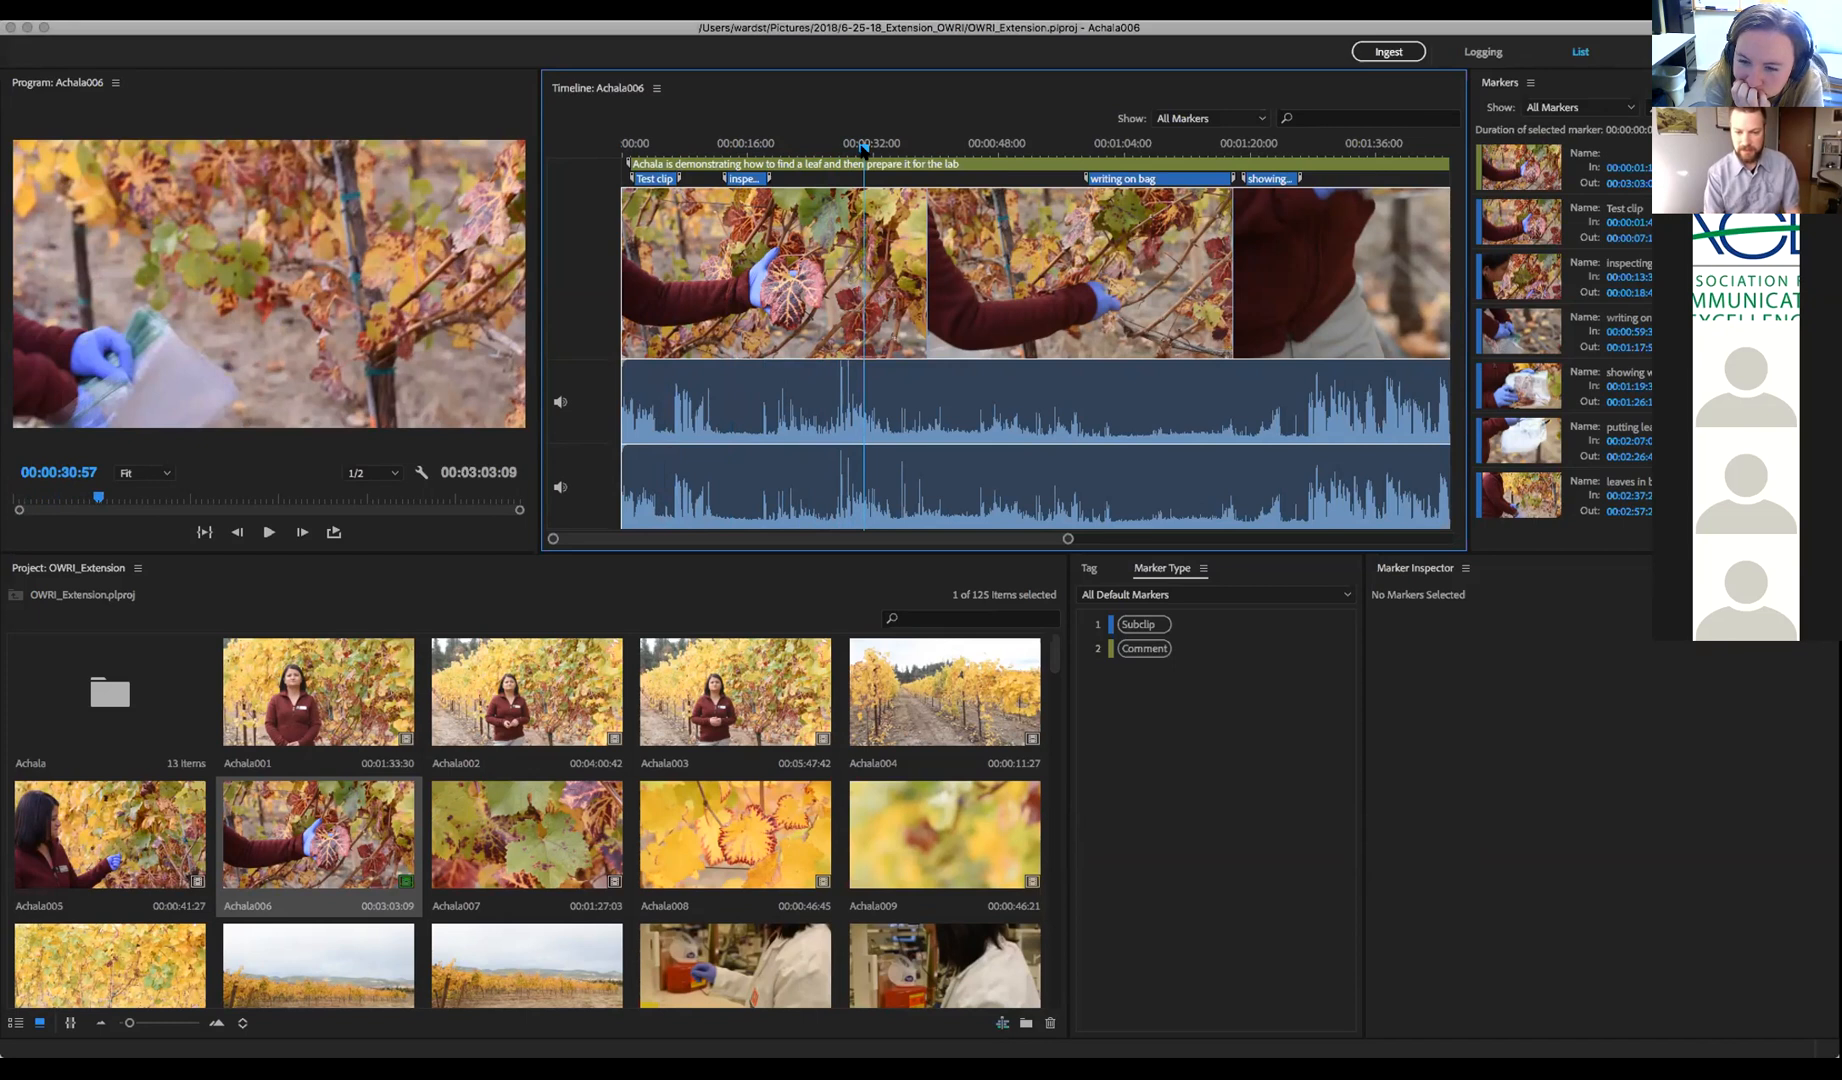
key("1")
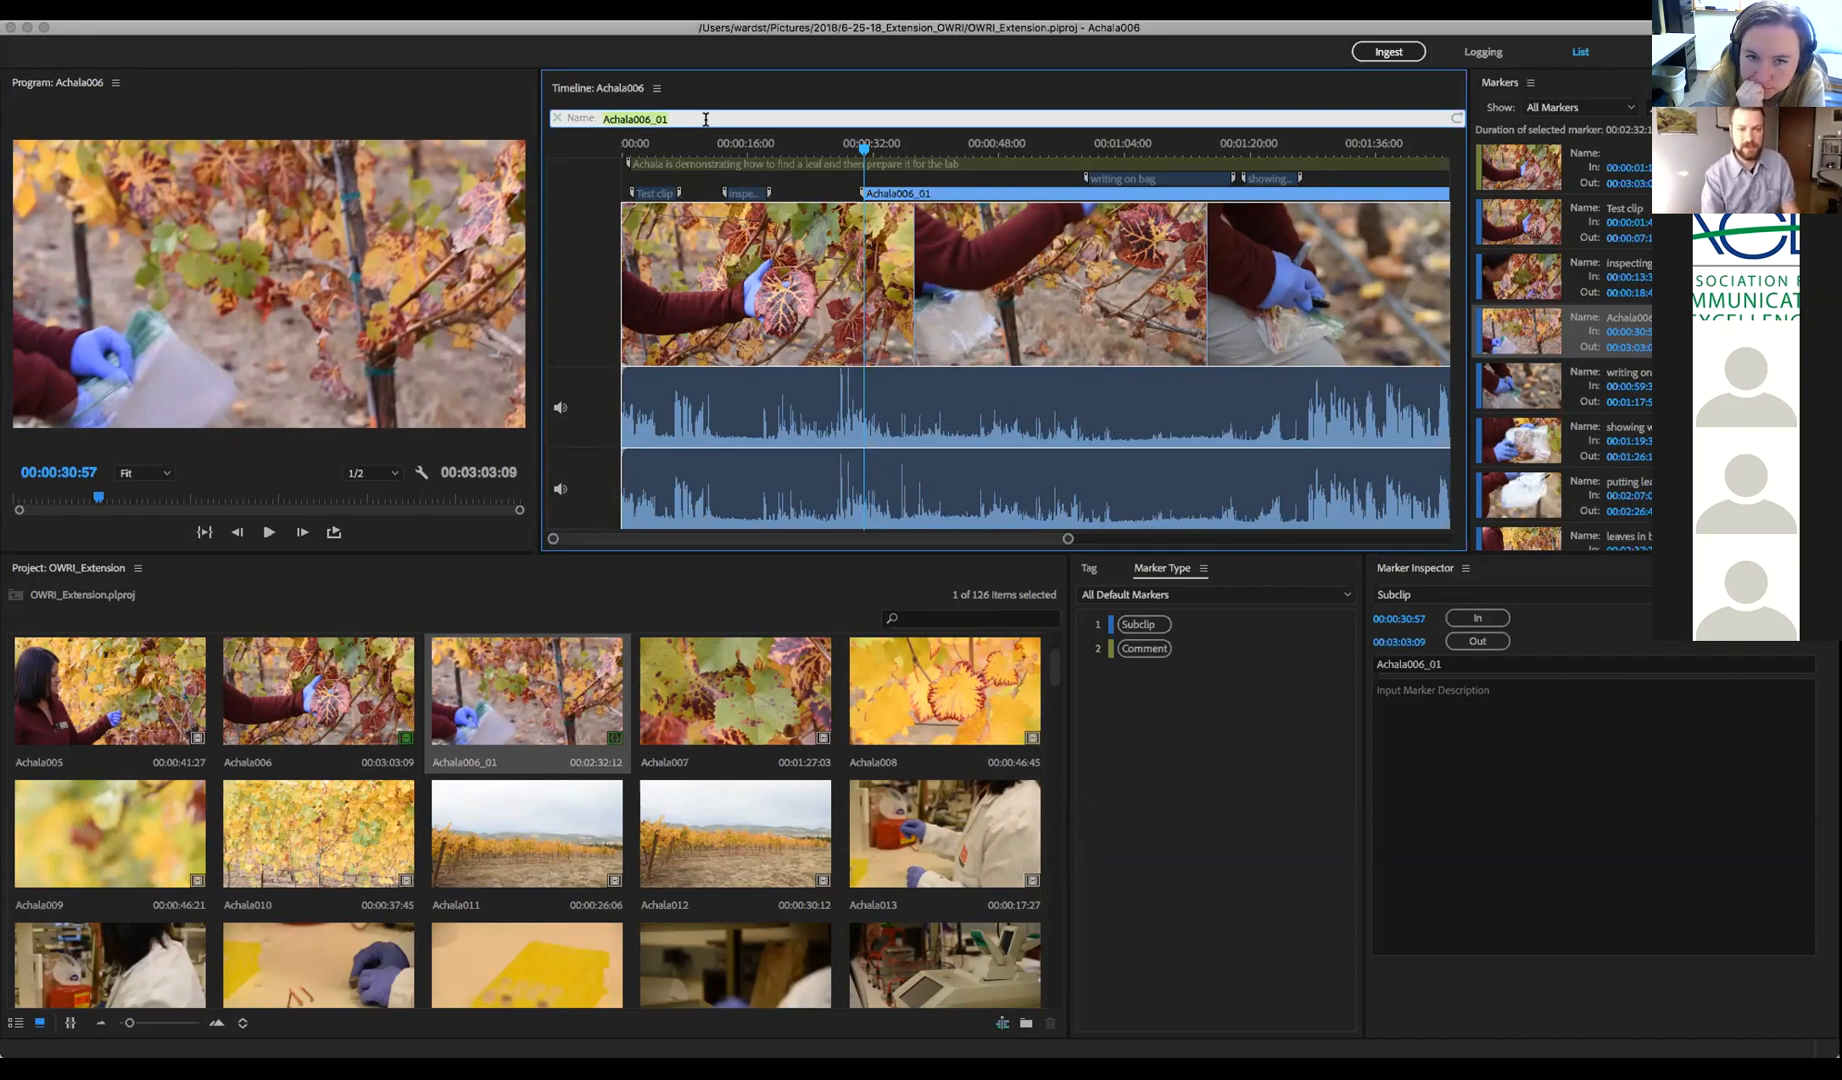
Name the subclip 'Grabbing a leaf of of a vine medium'
type("Grab")
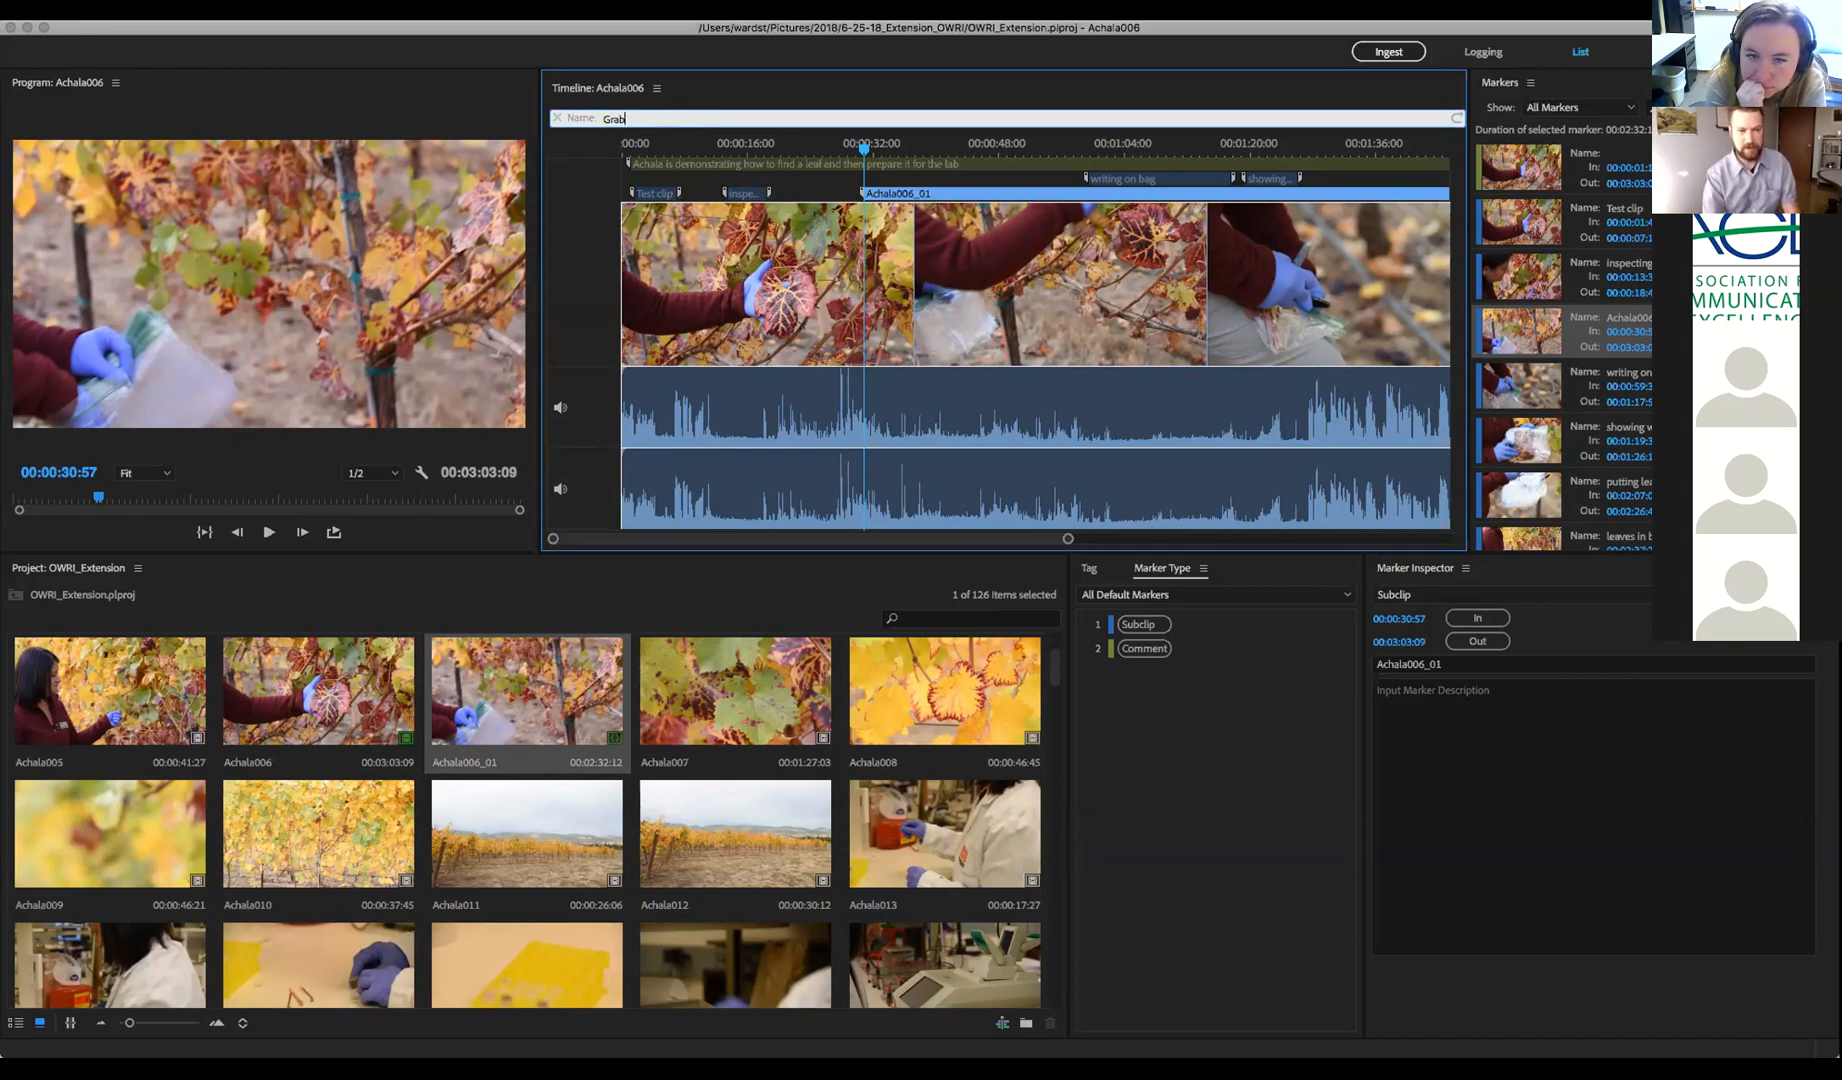
type("bing a leaf of of a vine")
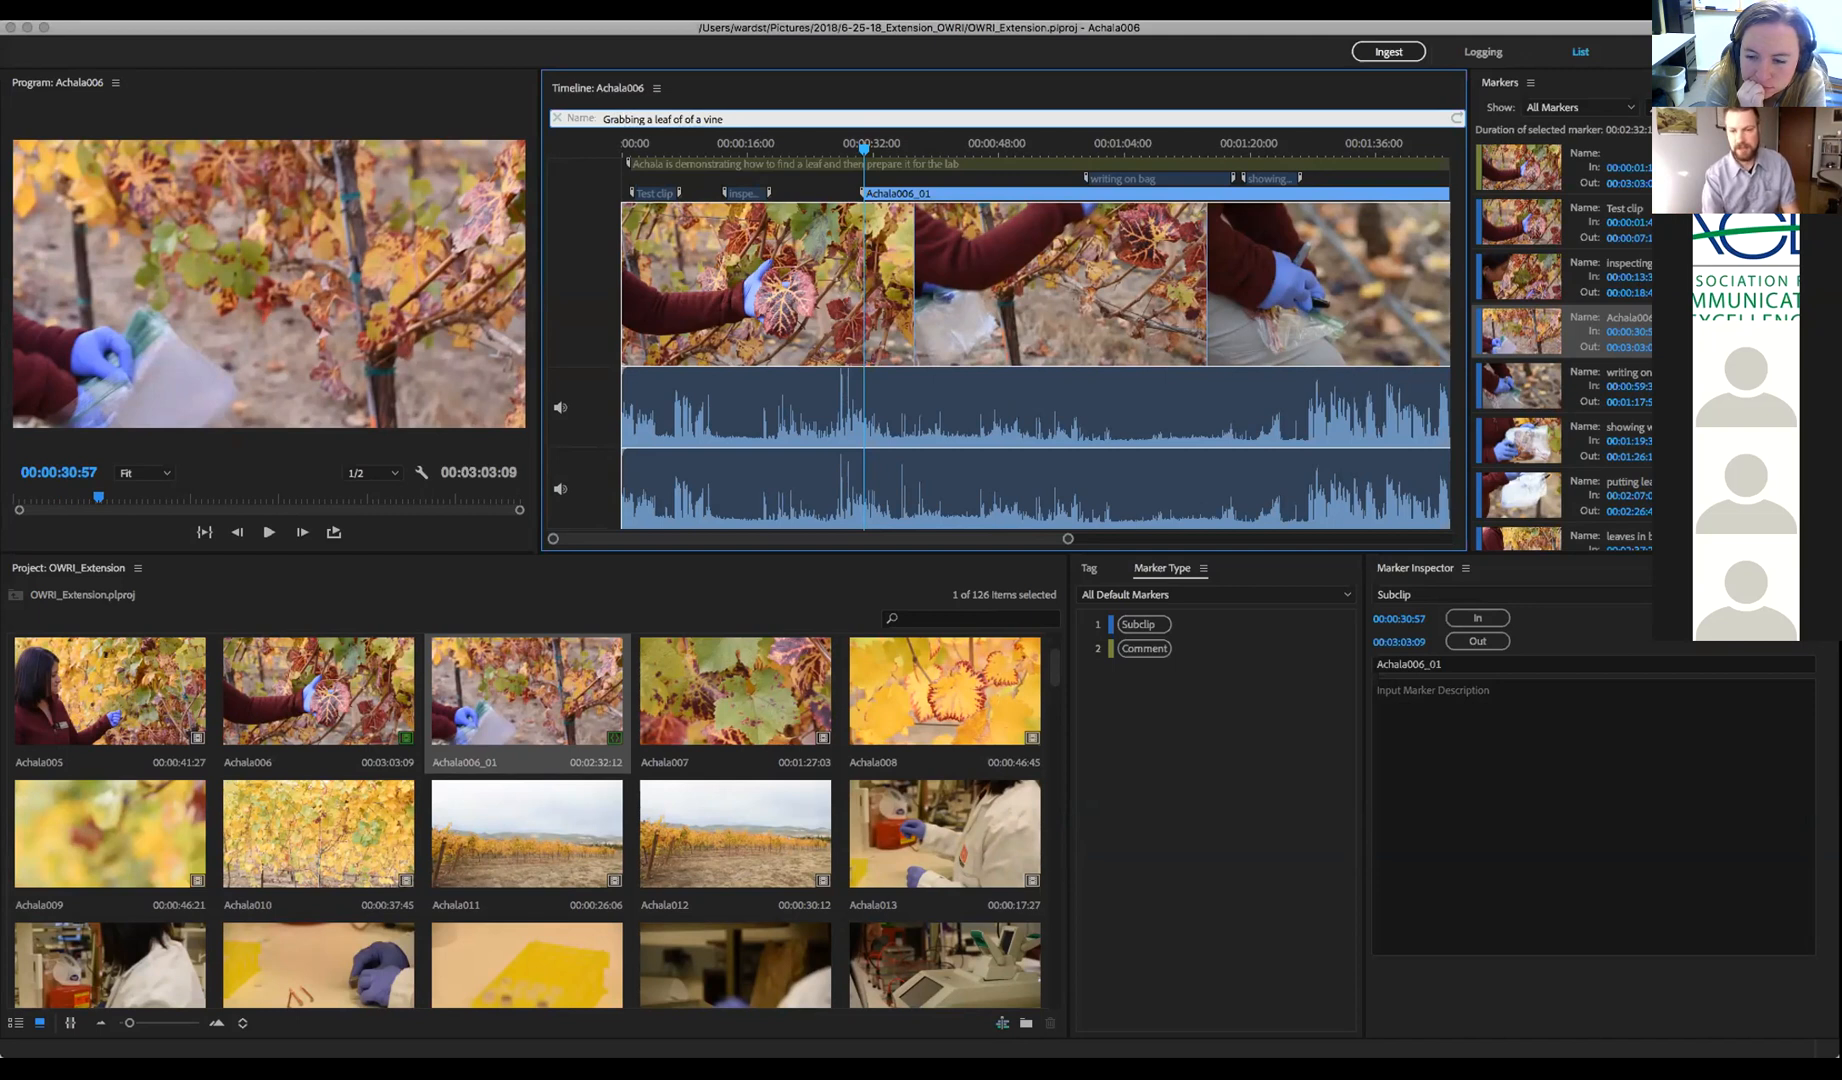
type("medium")
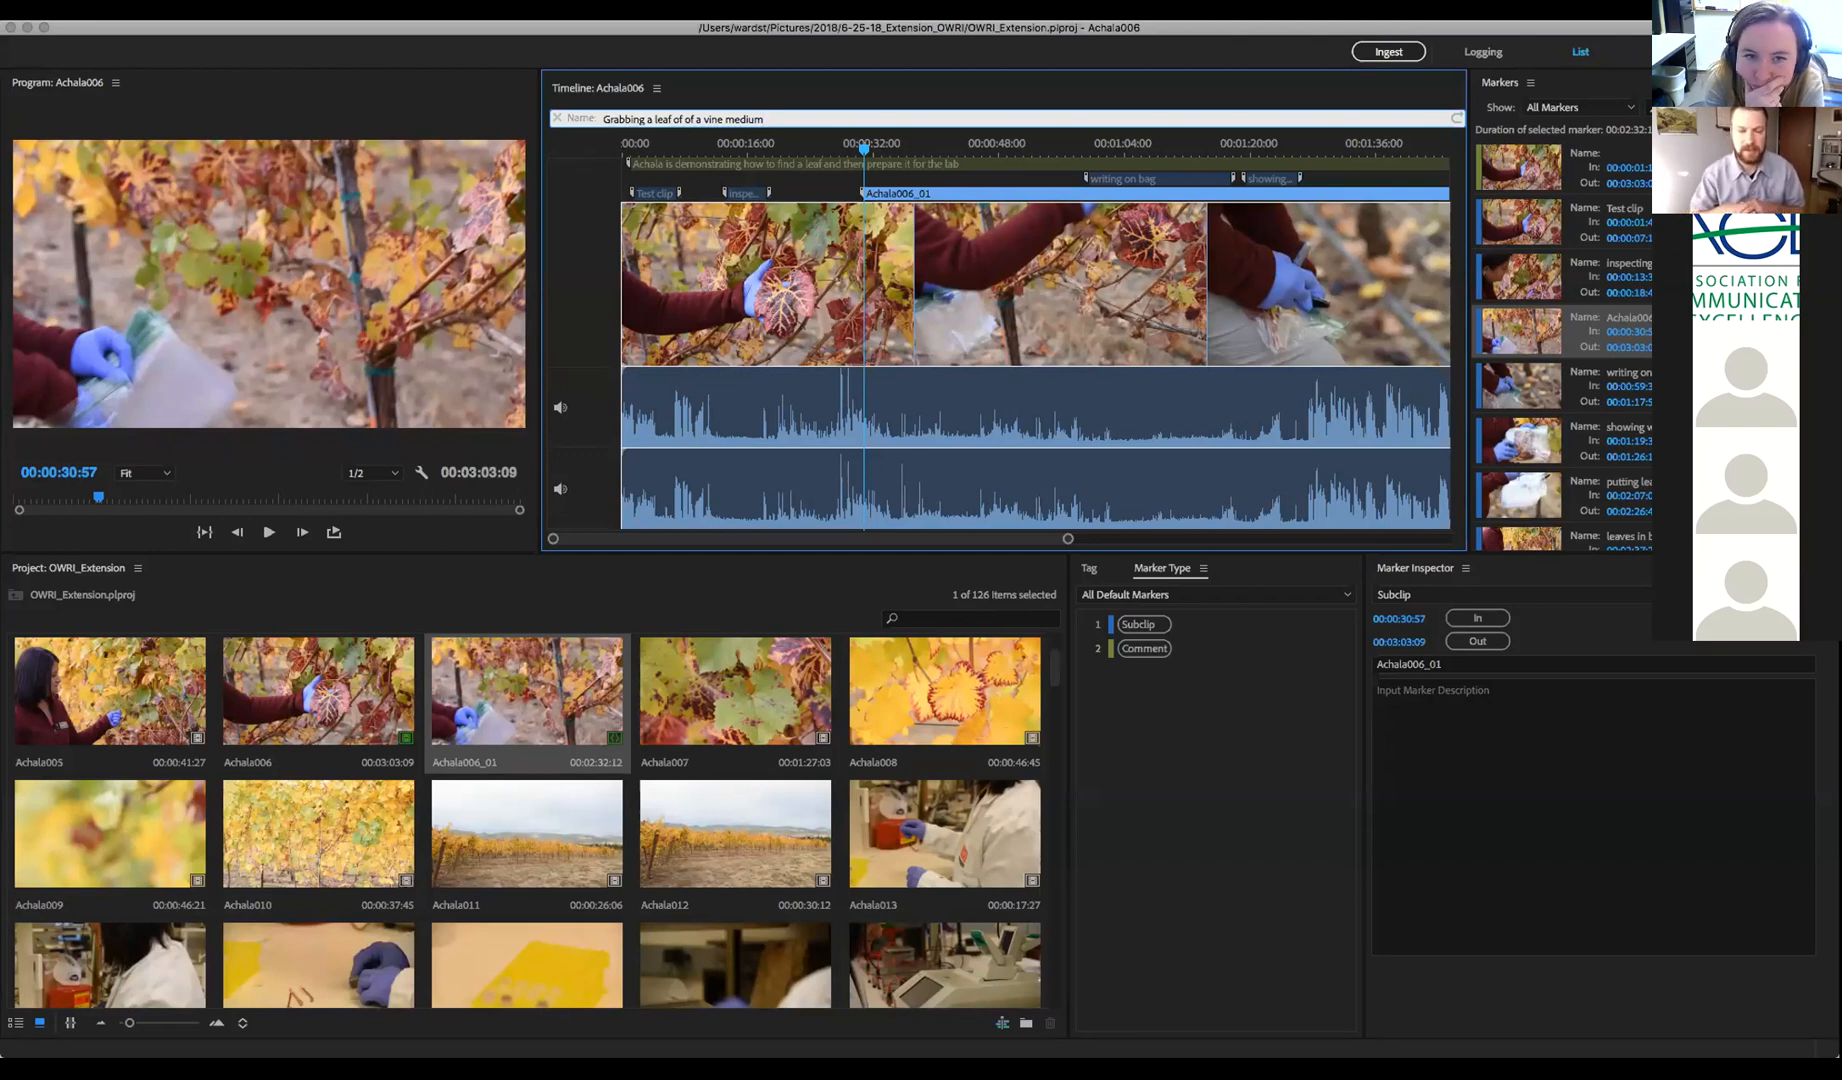
key("Return")
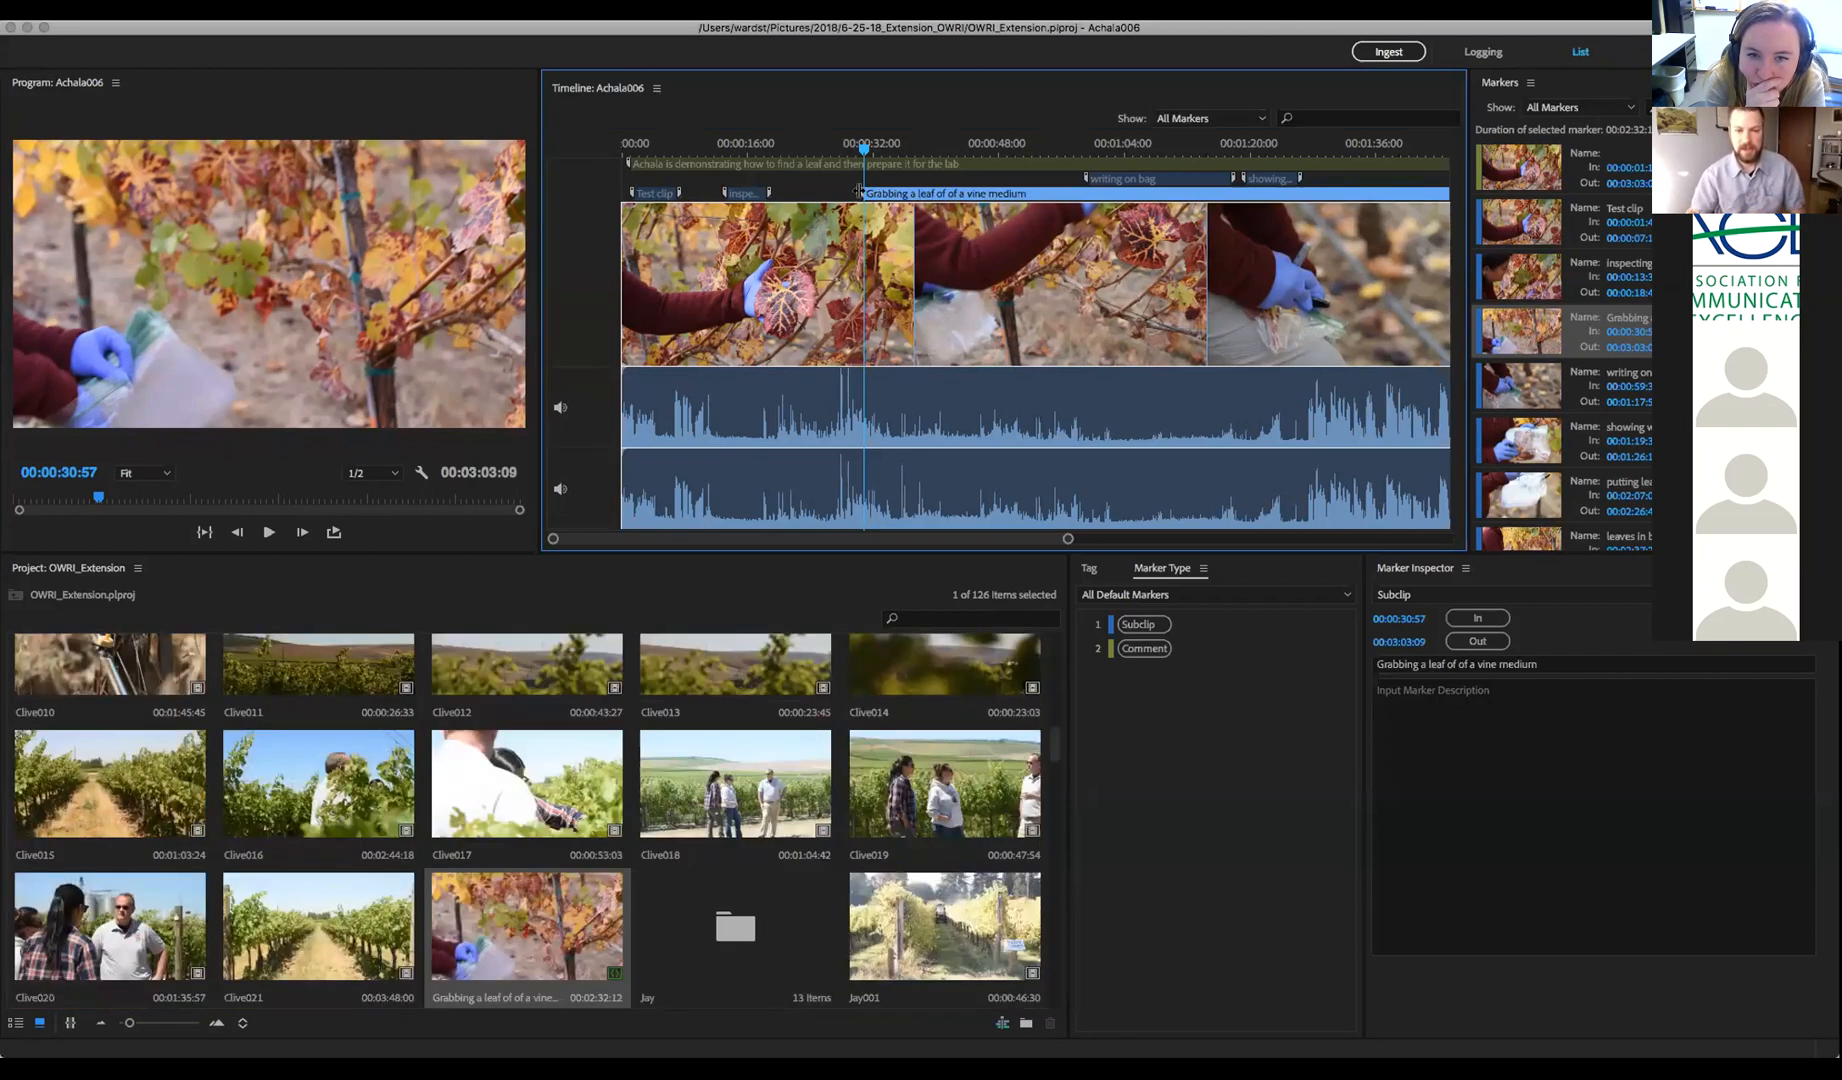
Trim the subclip to In 00:00:33:03 and Out 00:00:48:31
mouse_move(865, 150)
left_mouse_down()
mouse_move(798, 151)
mouse_move(904, 192)
mouse_move(822, 190)
mouse_move(852, 192)
left_mouse_up()
left_click(876, 150)
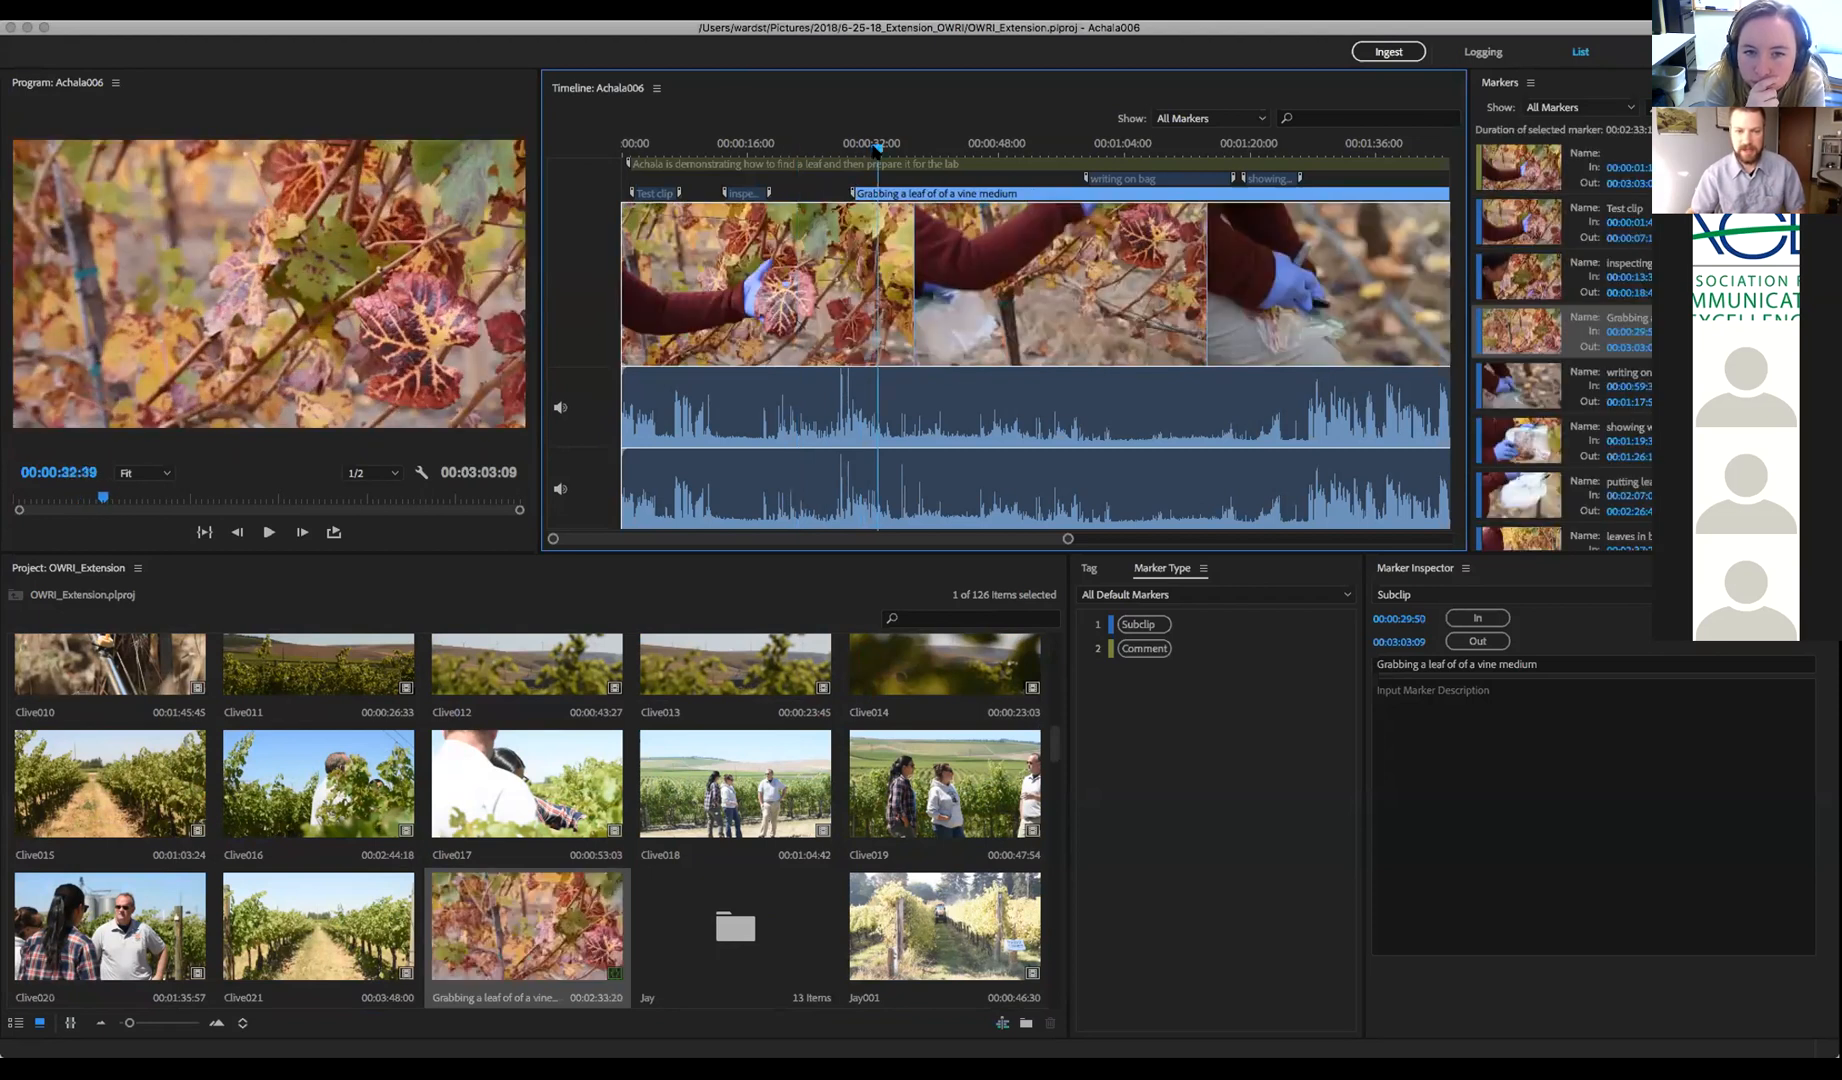
key("i")
mouse_move(882, 151)
left_mouse_down()
mouse_move(1003, 151)
mouse_move(884, 150)
mouse_move(999, 150)
mouse_move(938, 150)
left_mouse_up()
key("o")
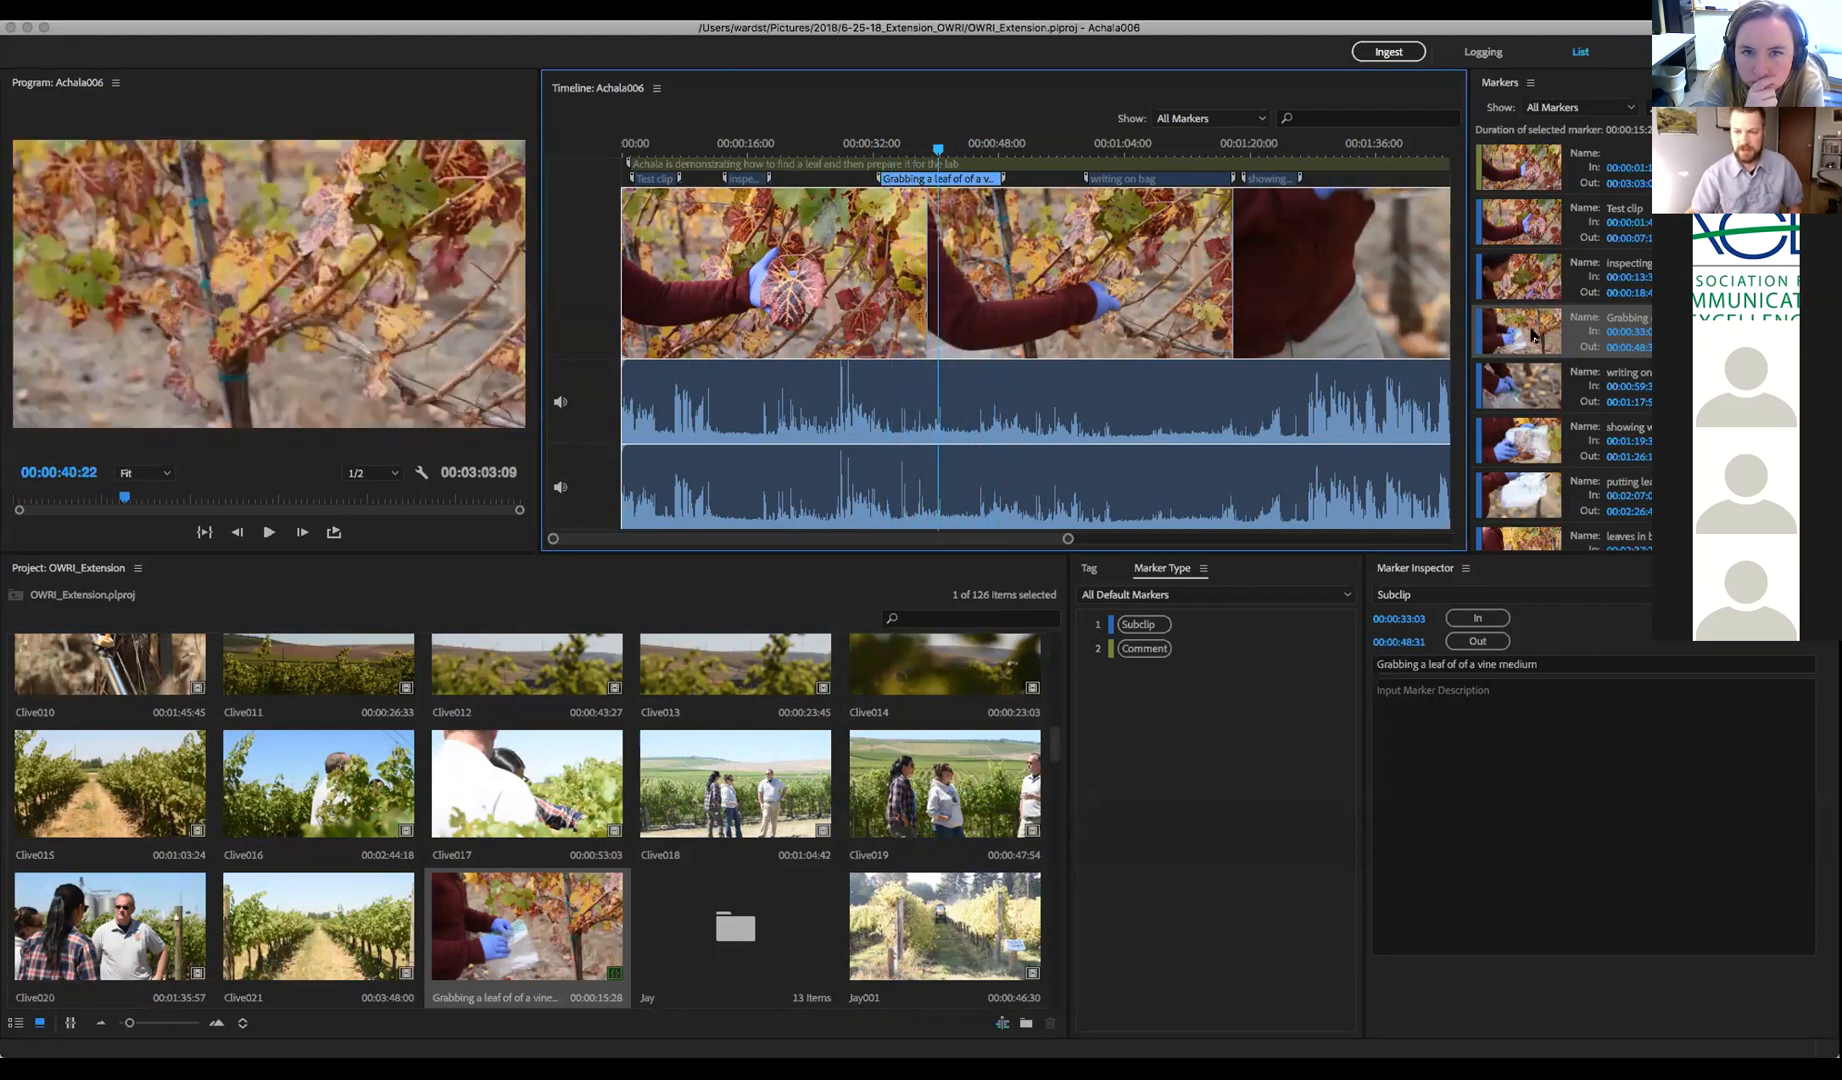
Select the subclip marker in the Markers list and start editing its description field
left_click(1533, 336)
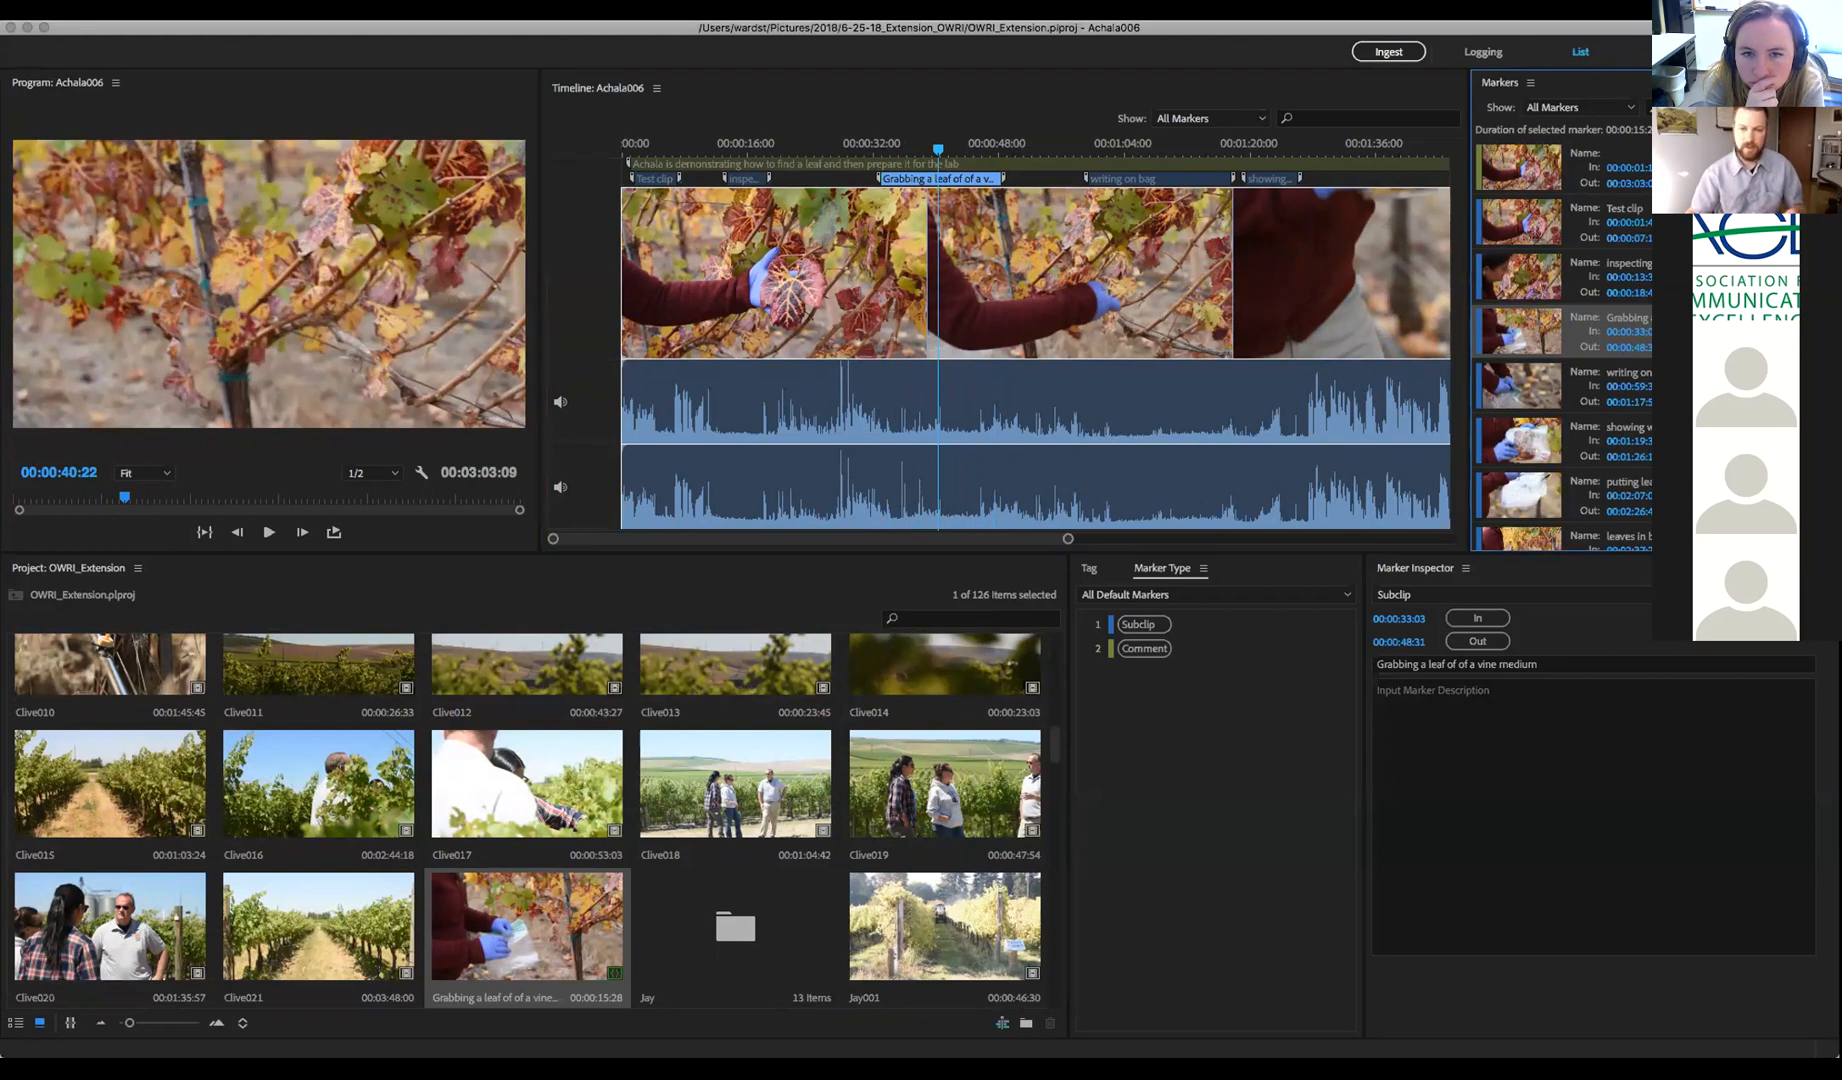
left_click(1557, 736)
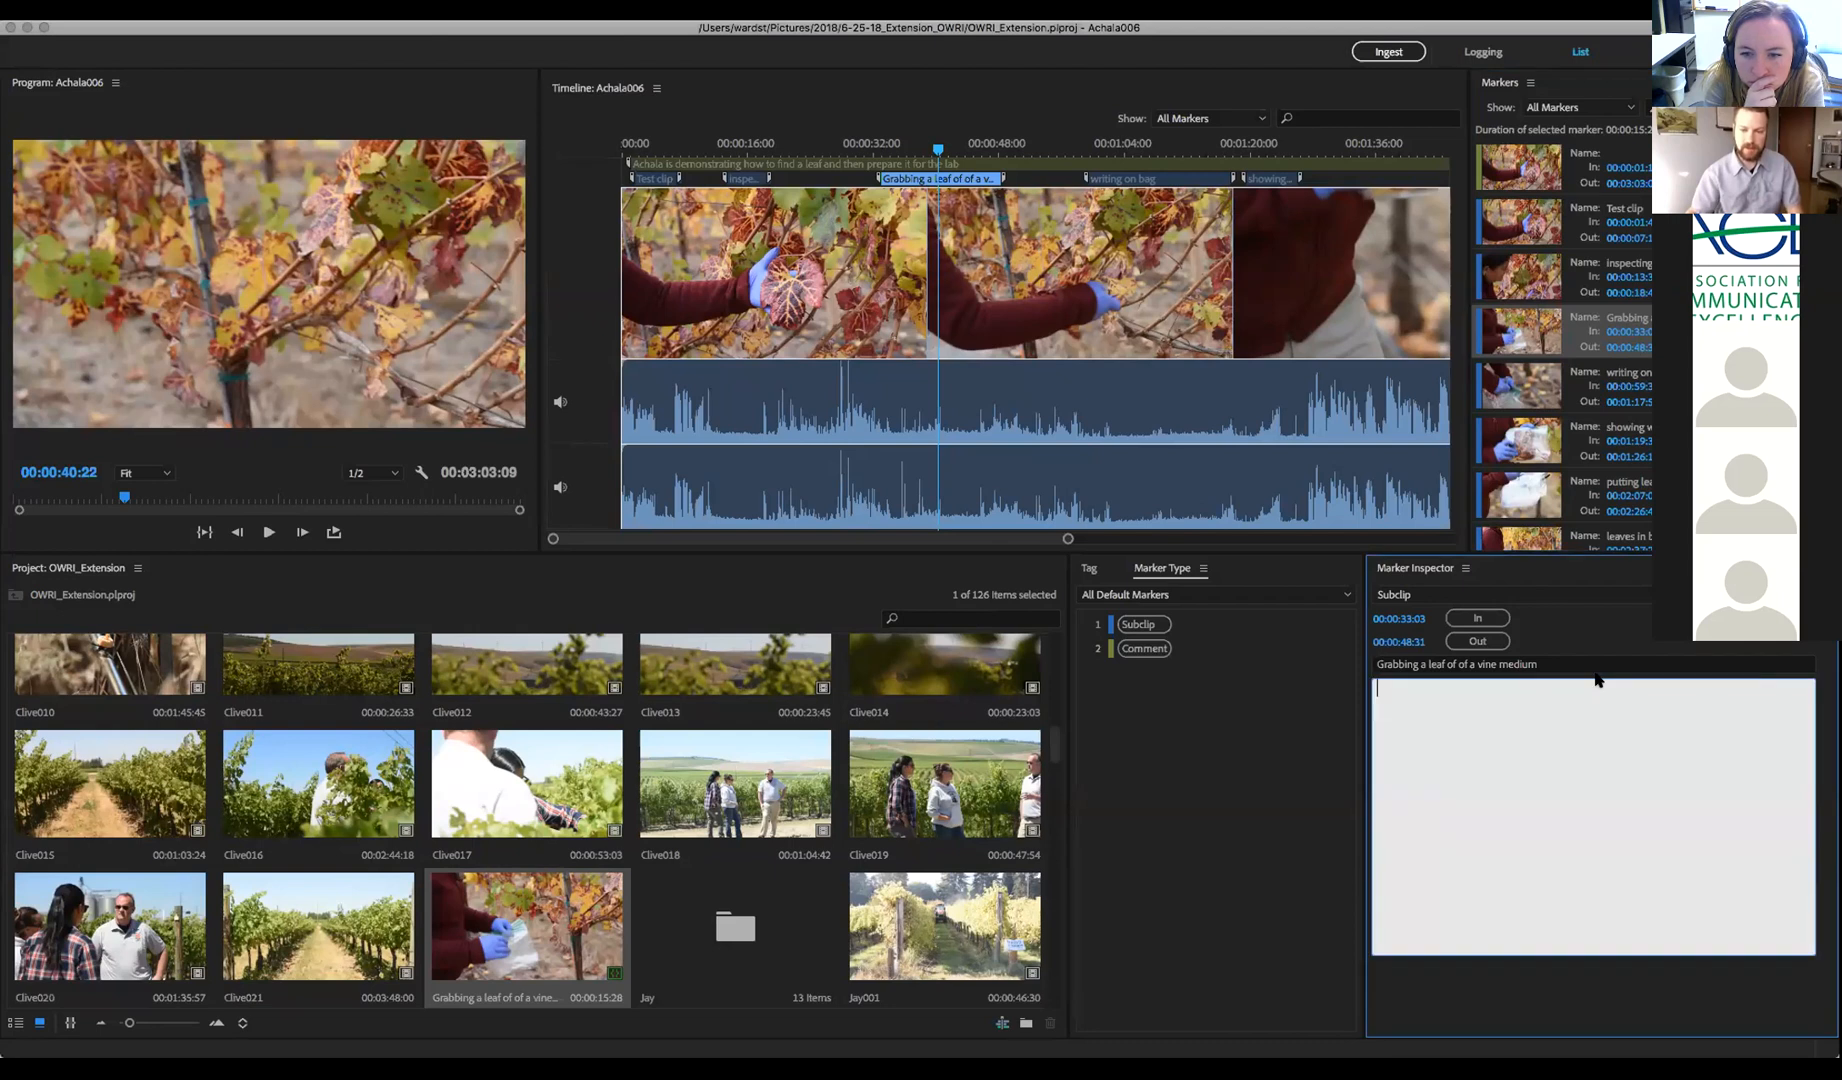
left_click(1690, 335)
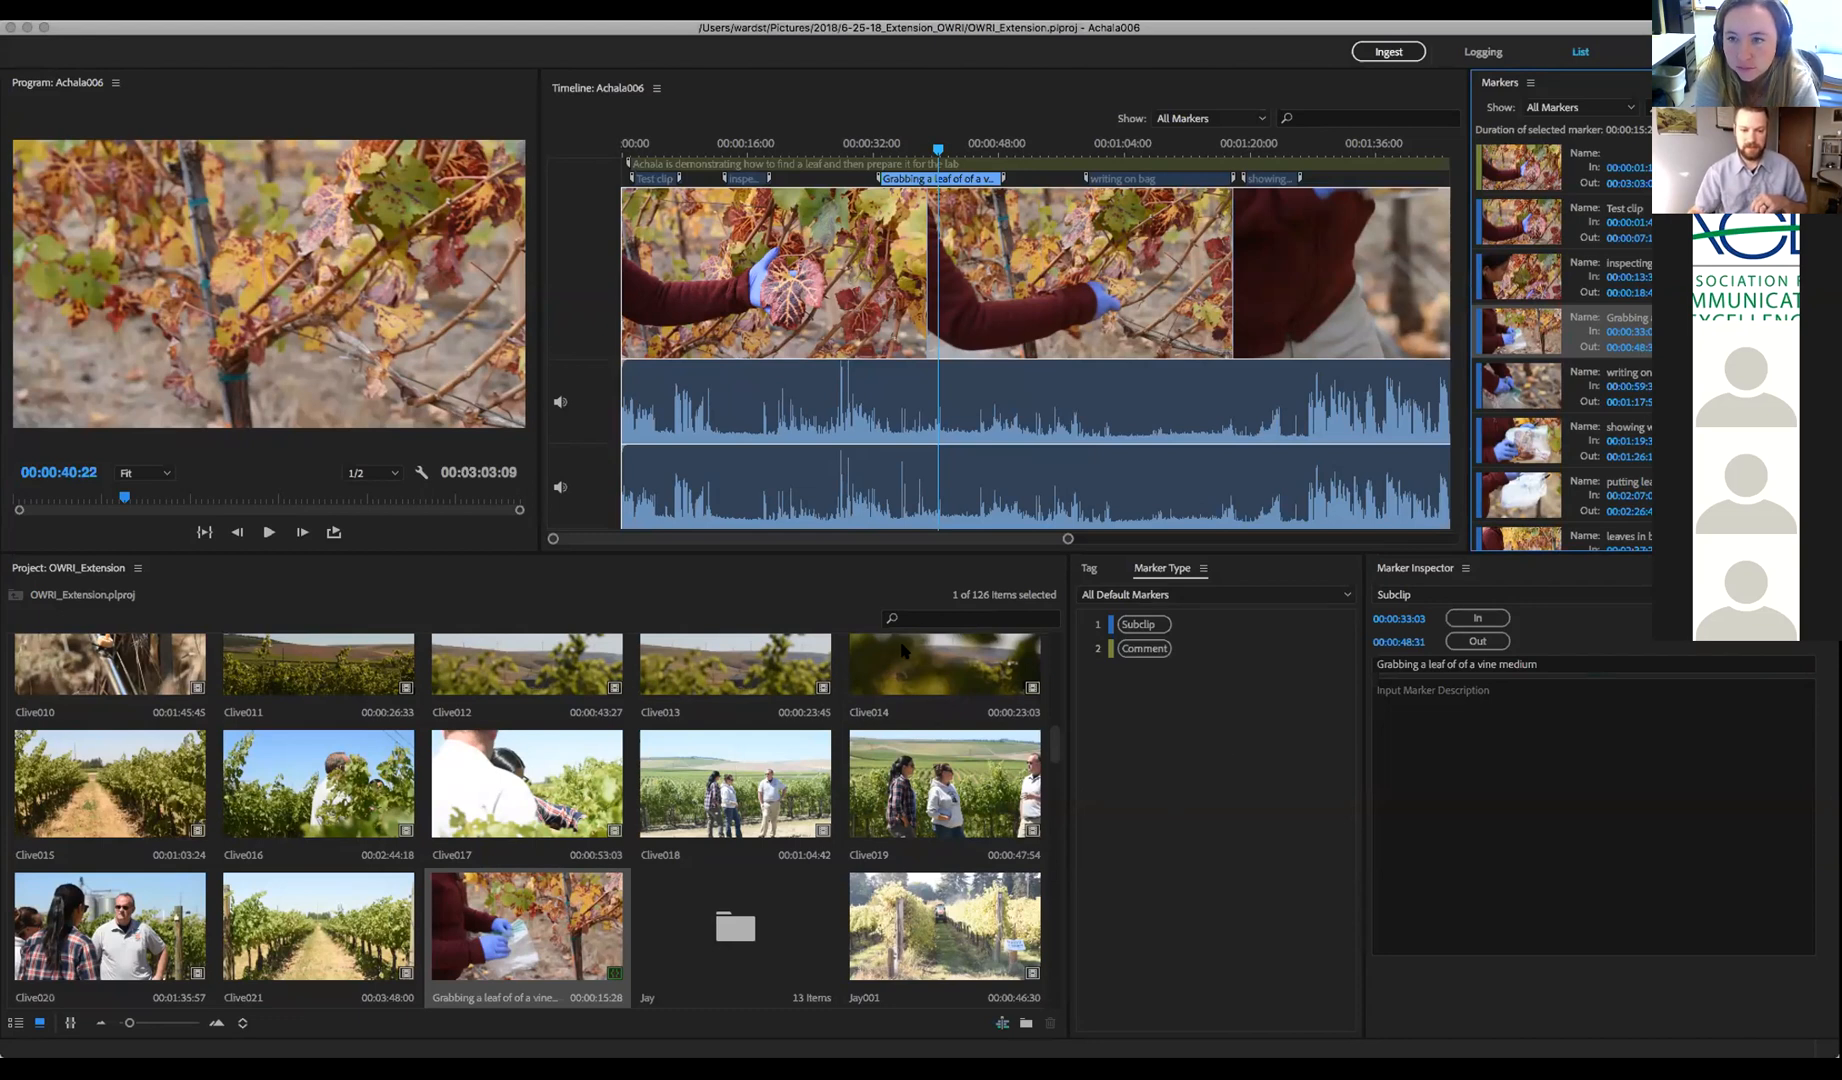
Filter the Project panel for 'bag', then clear the search to show all 126 items
left_click(944, 617)
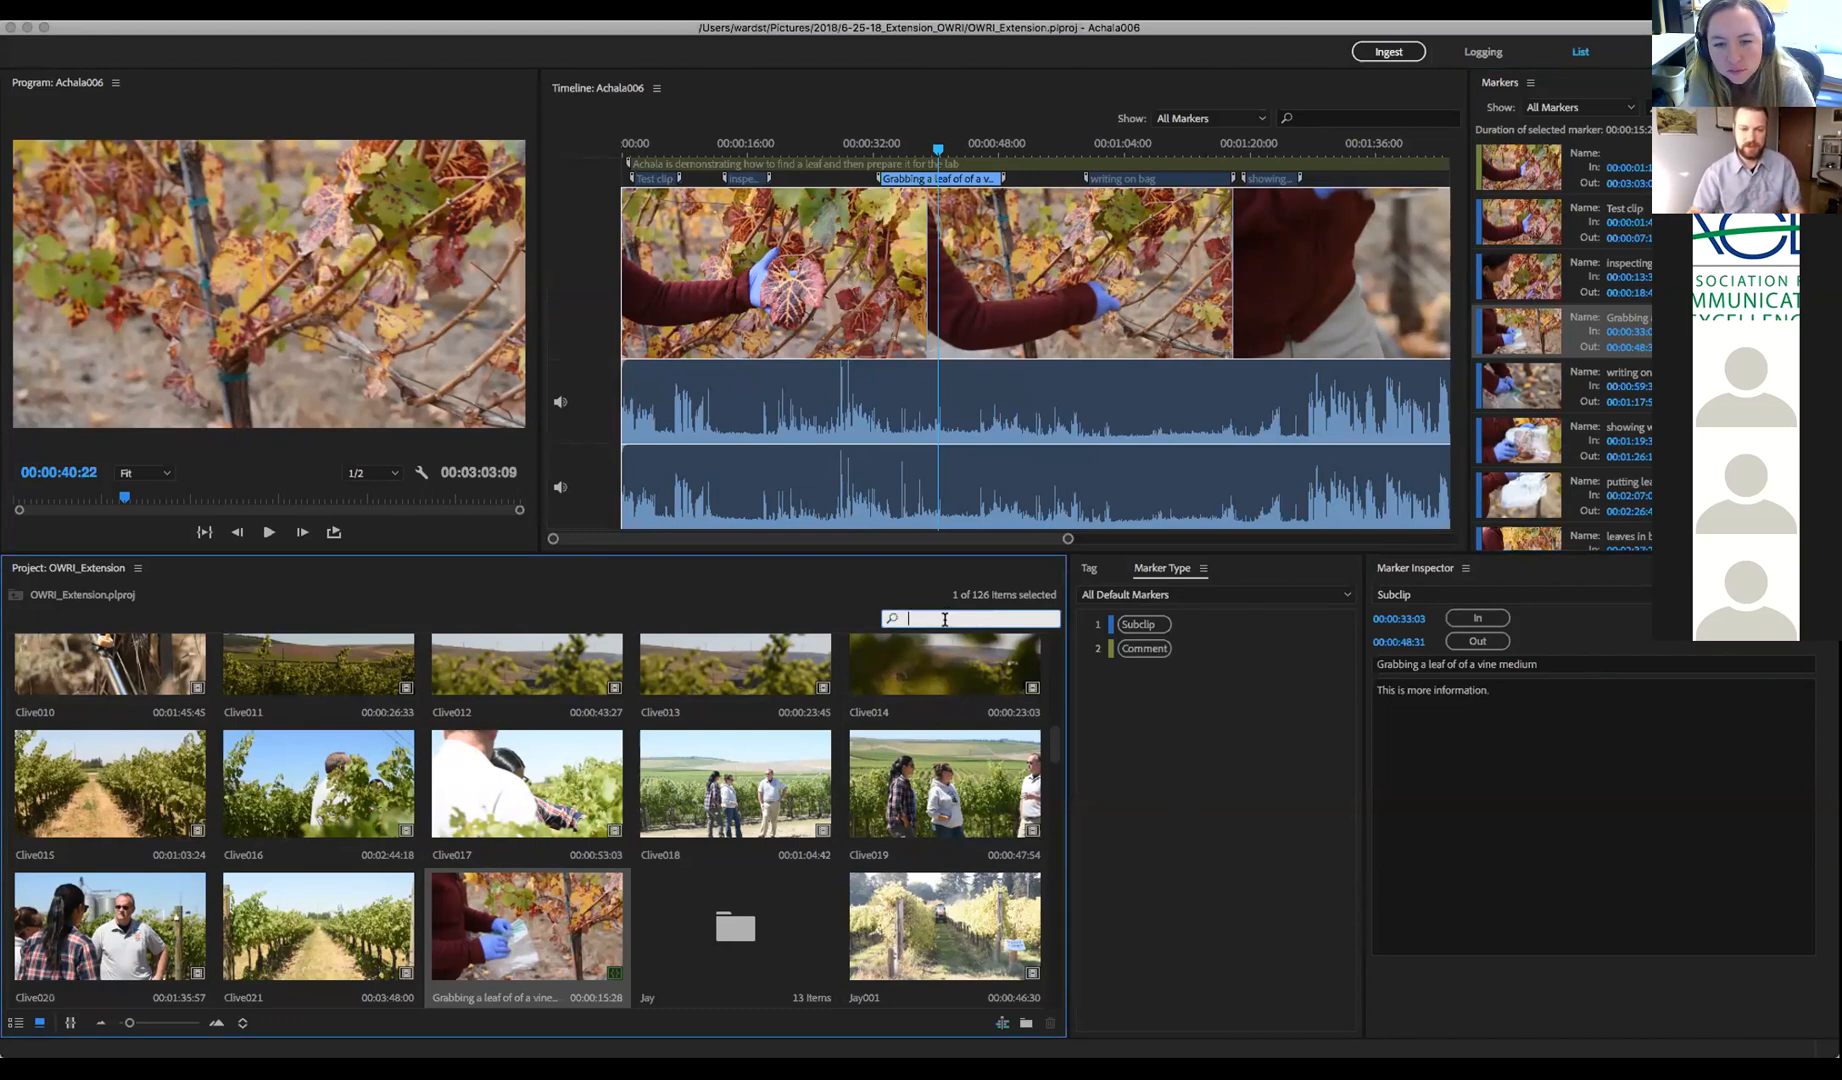
type("bag")
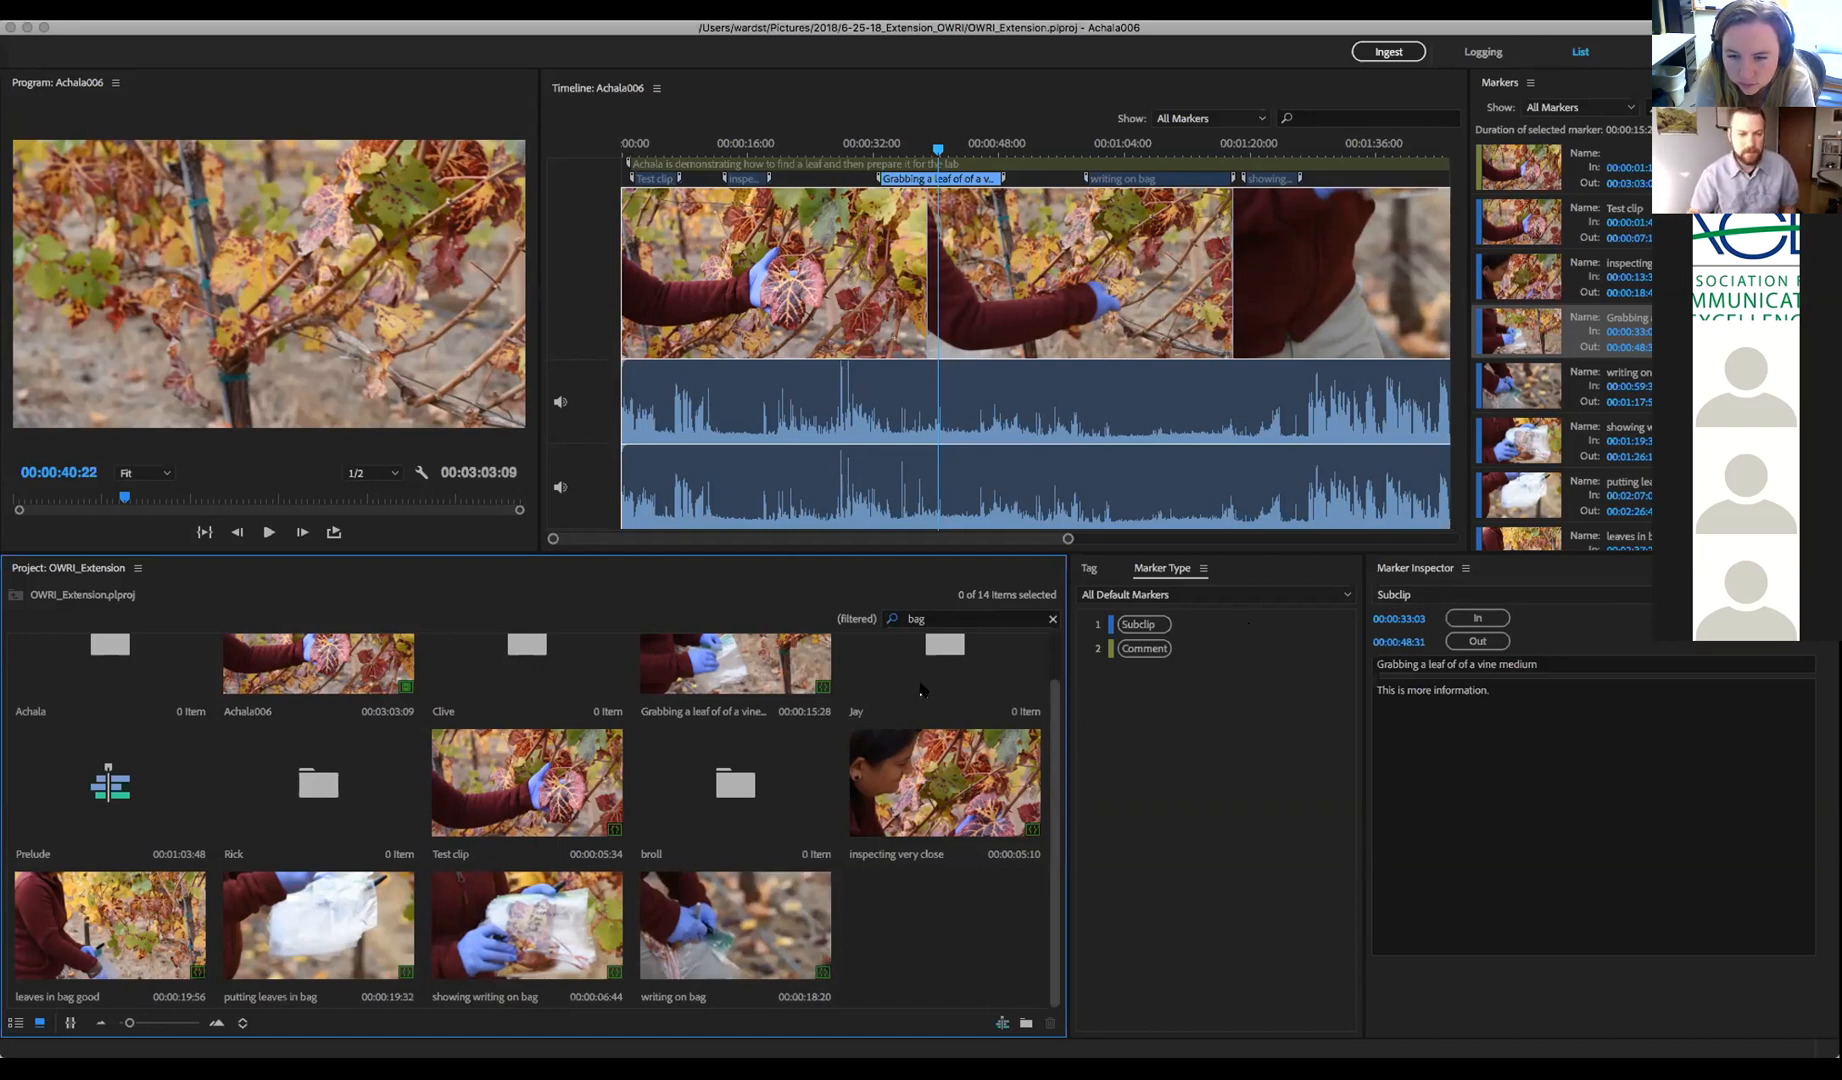
left_click(1052, 619)
left_click_drag(1051, 669, 1055, 635)
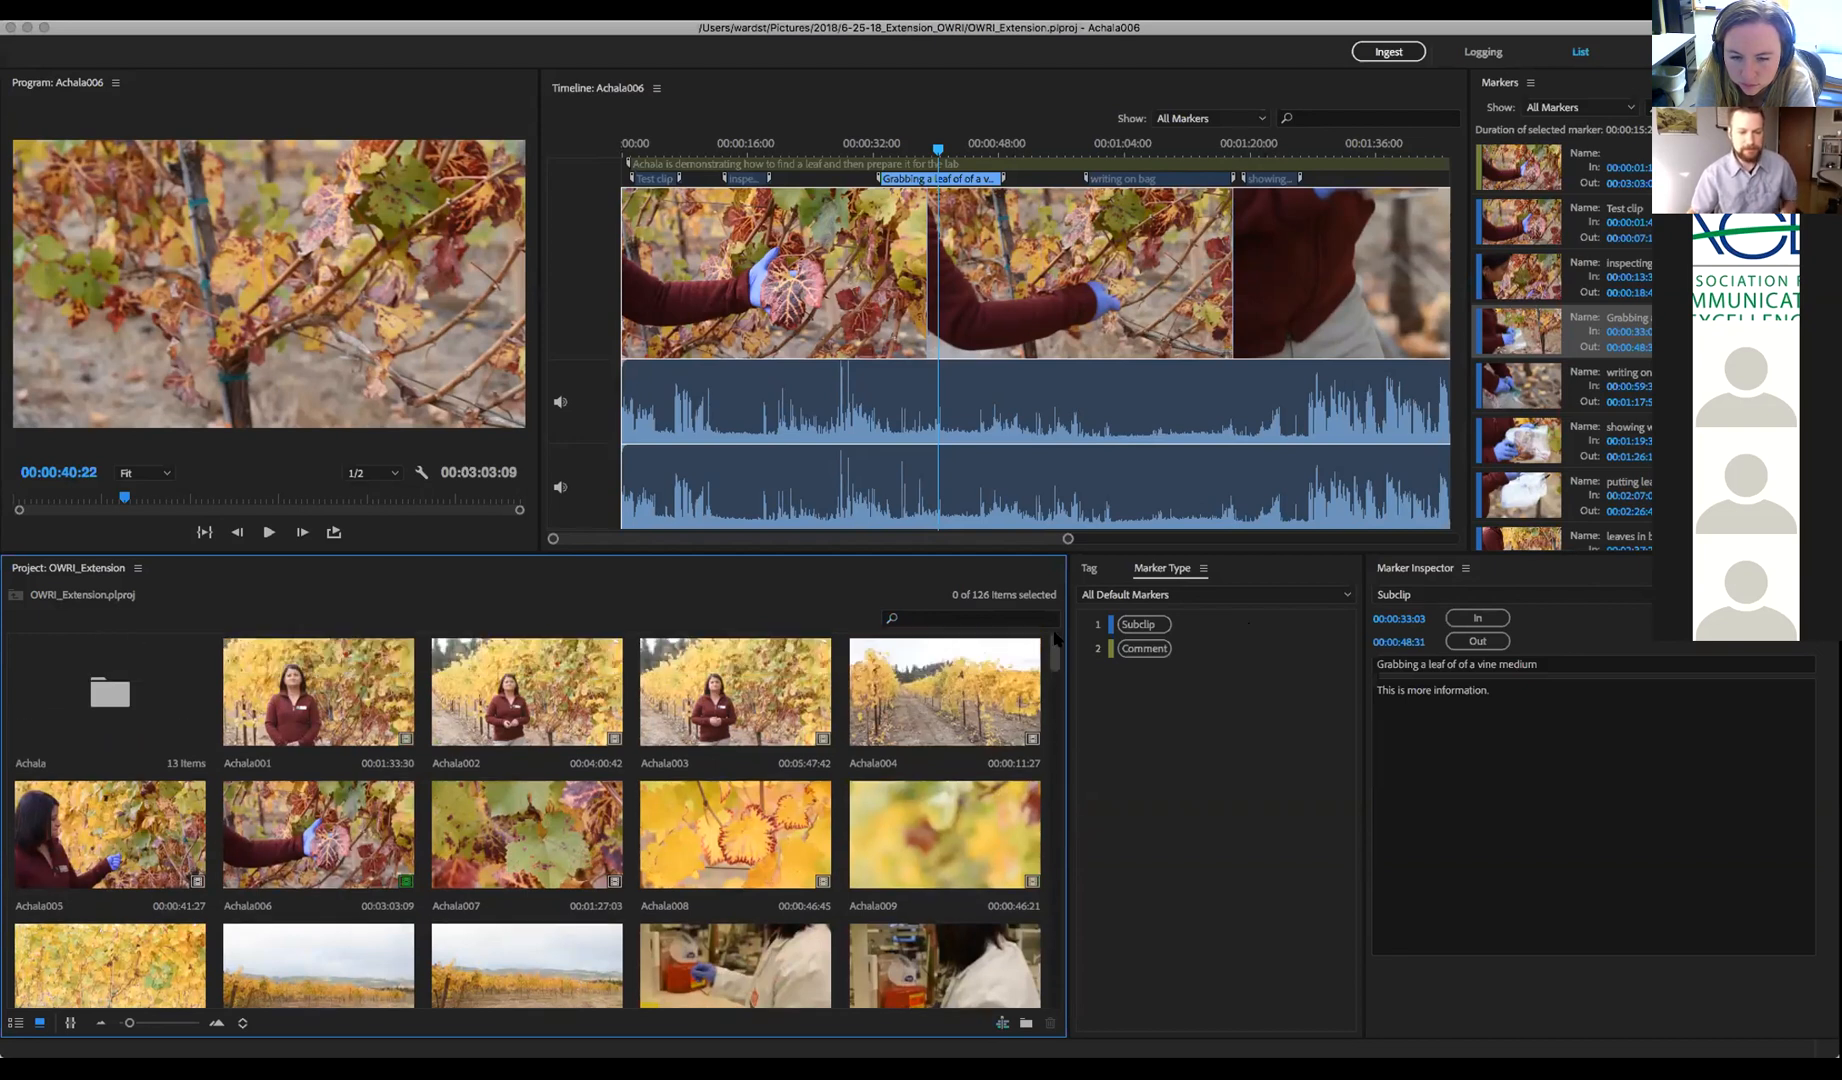
left_click_drag(1054, 655, 1057, 638)
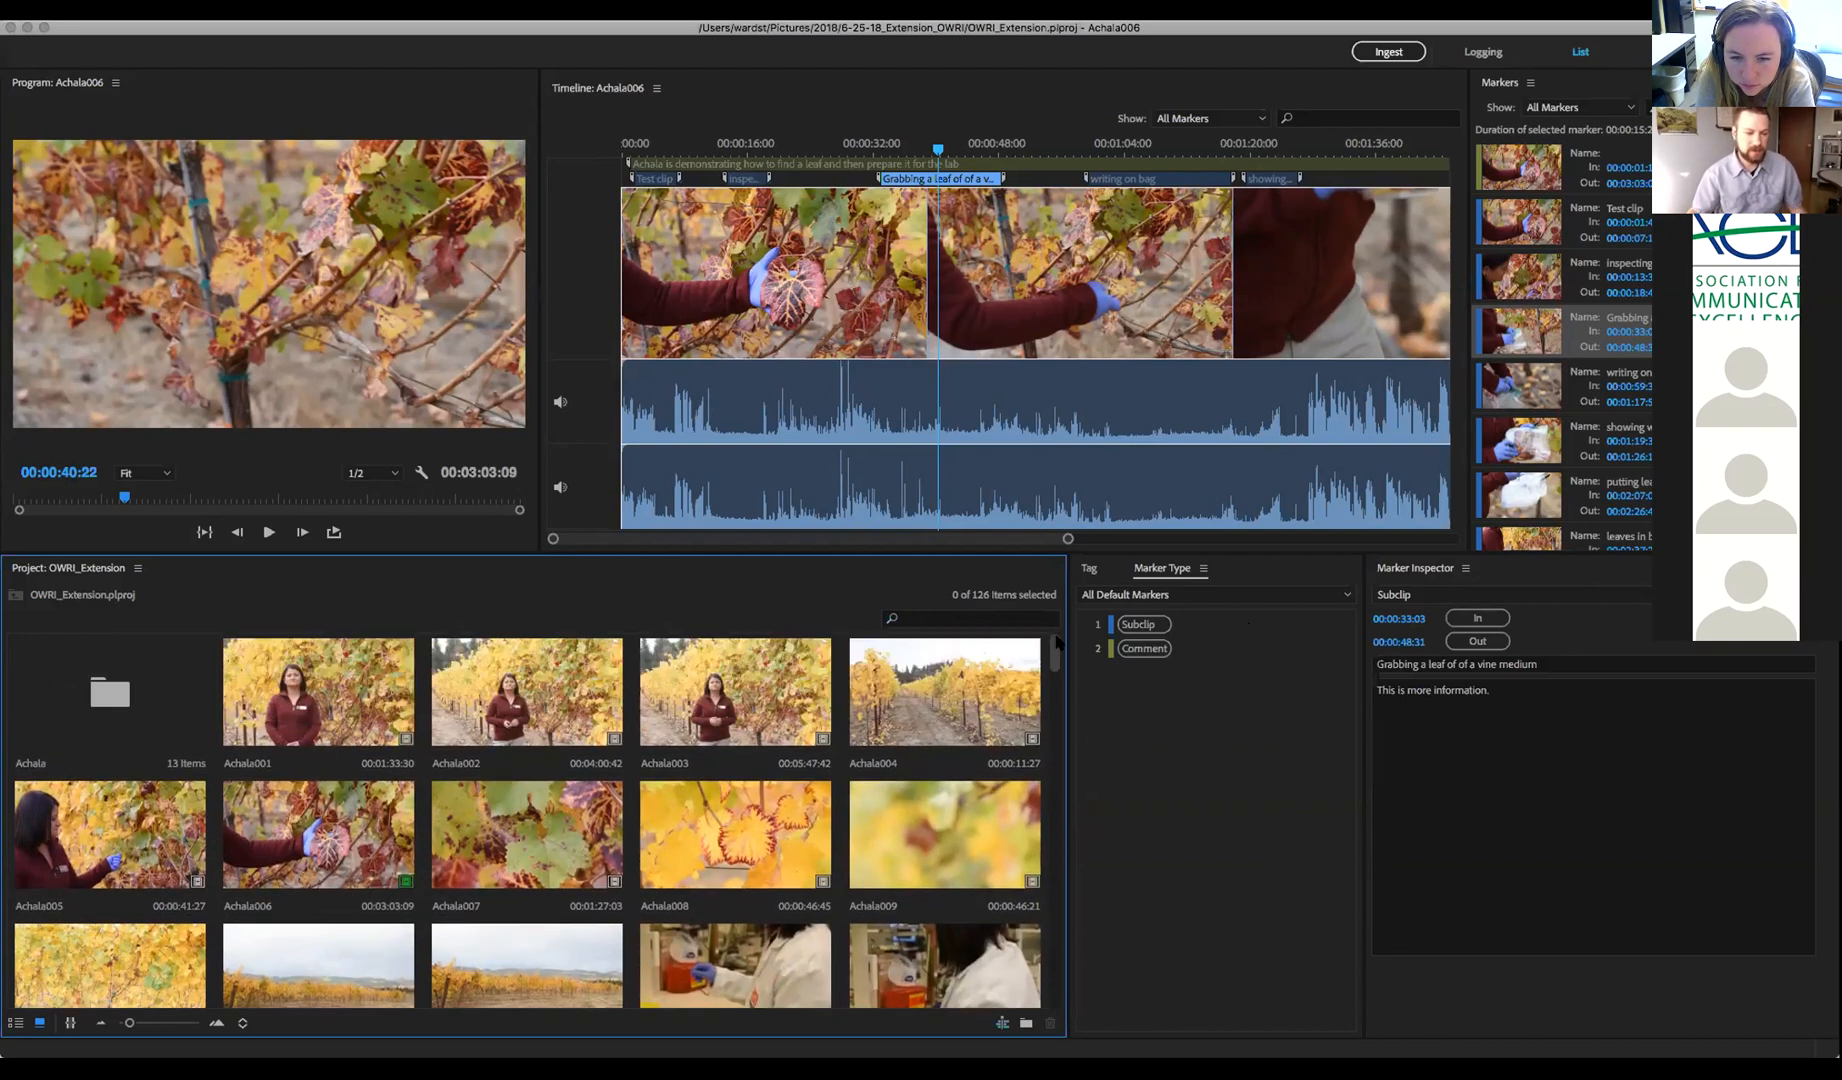
Toggle list and icon views, then filter the Project panel to subclips and bins (36 items)
left_click(16, 1023)
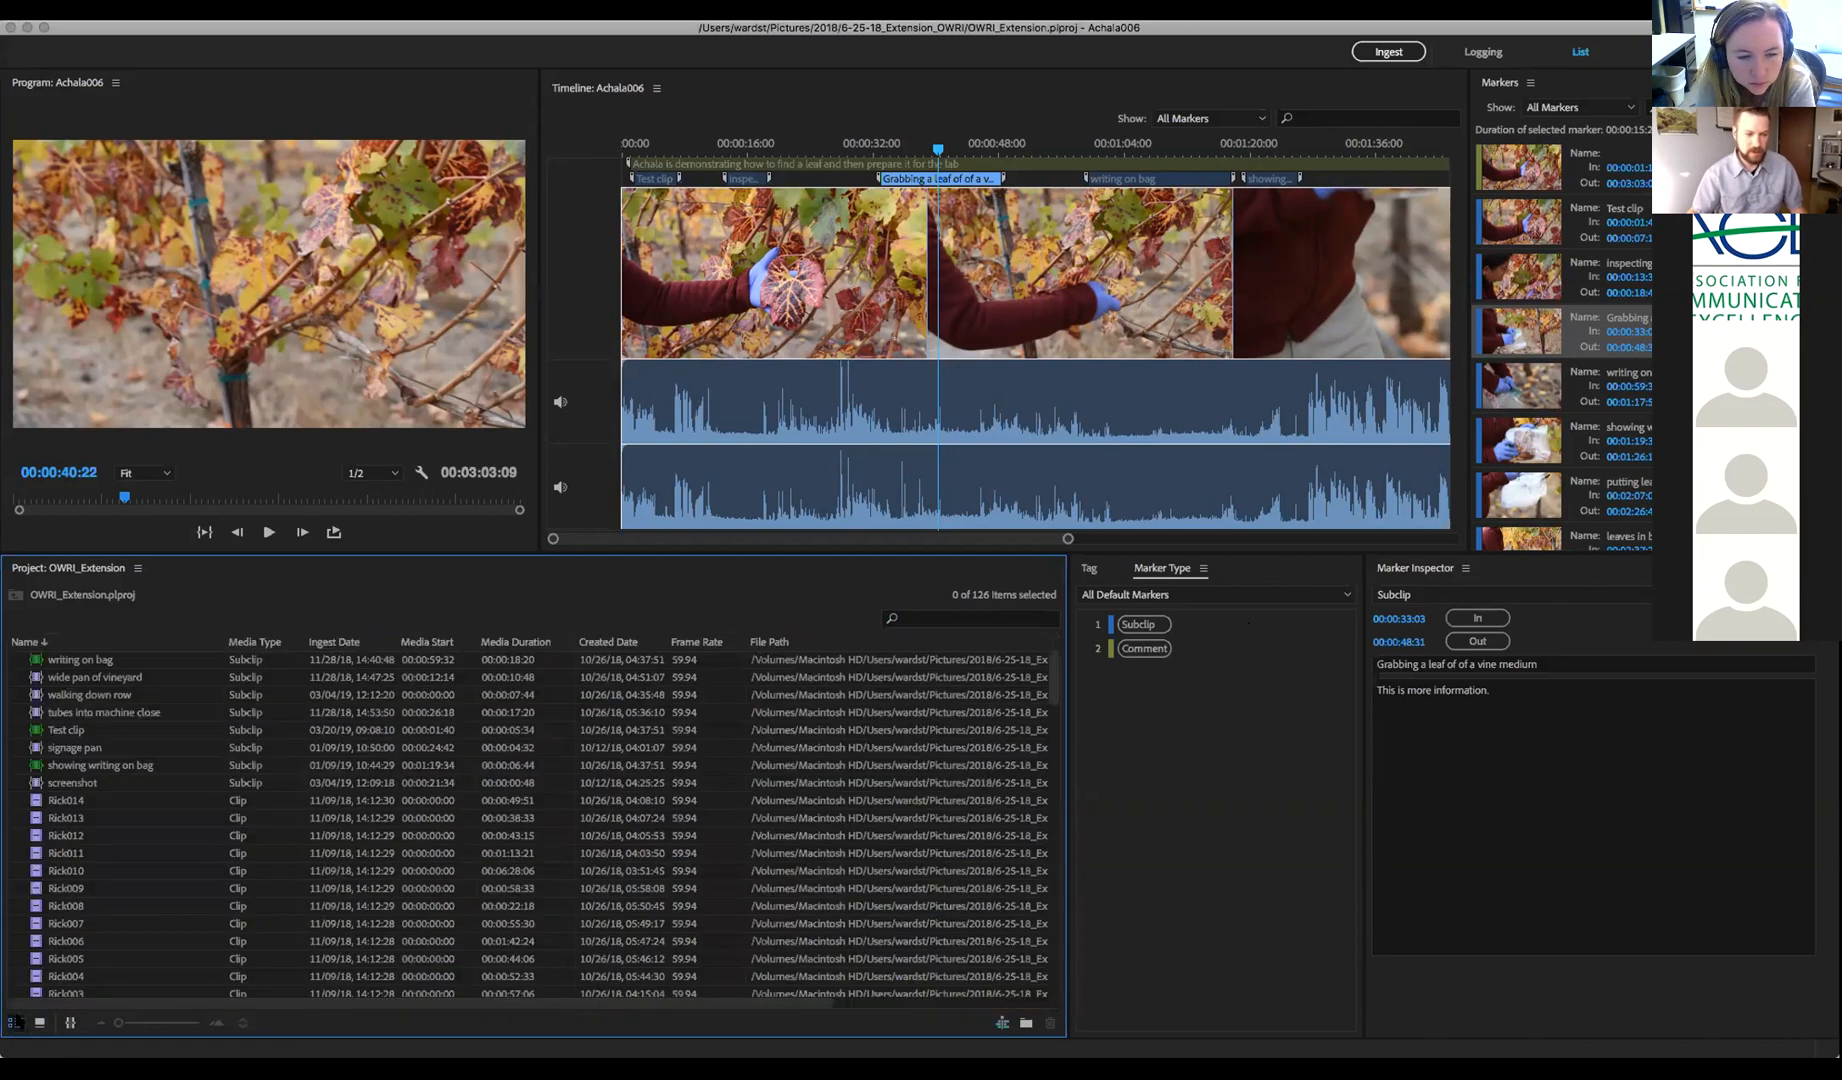
scroll(174, 909, "down", 5)
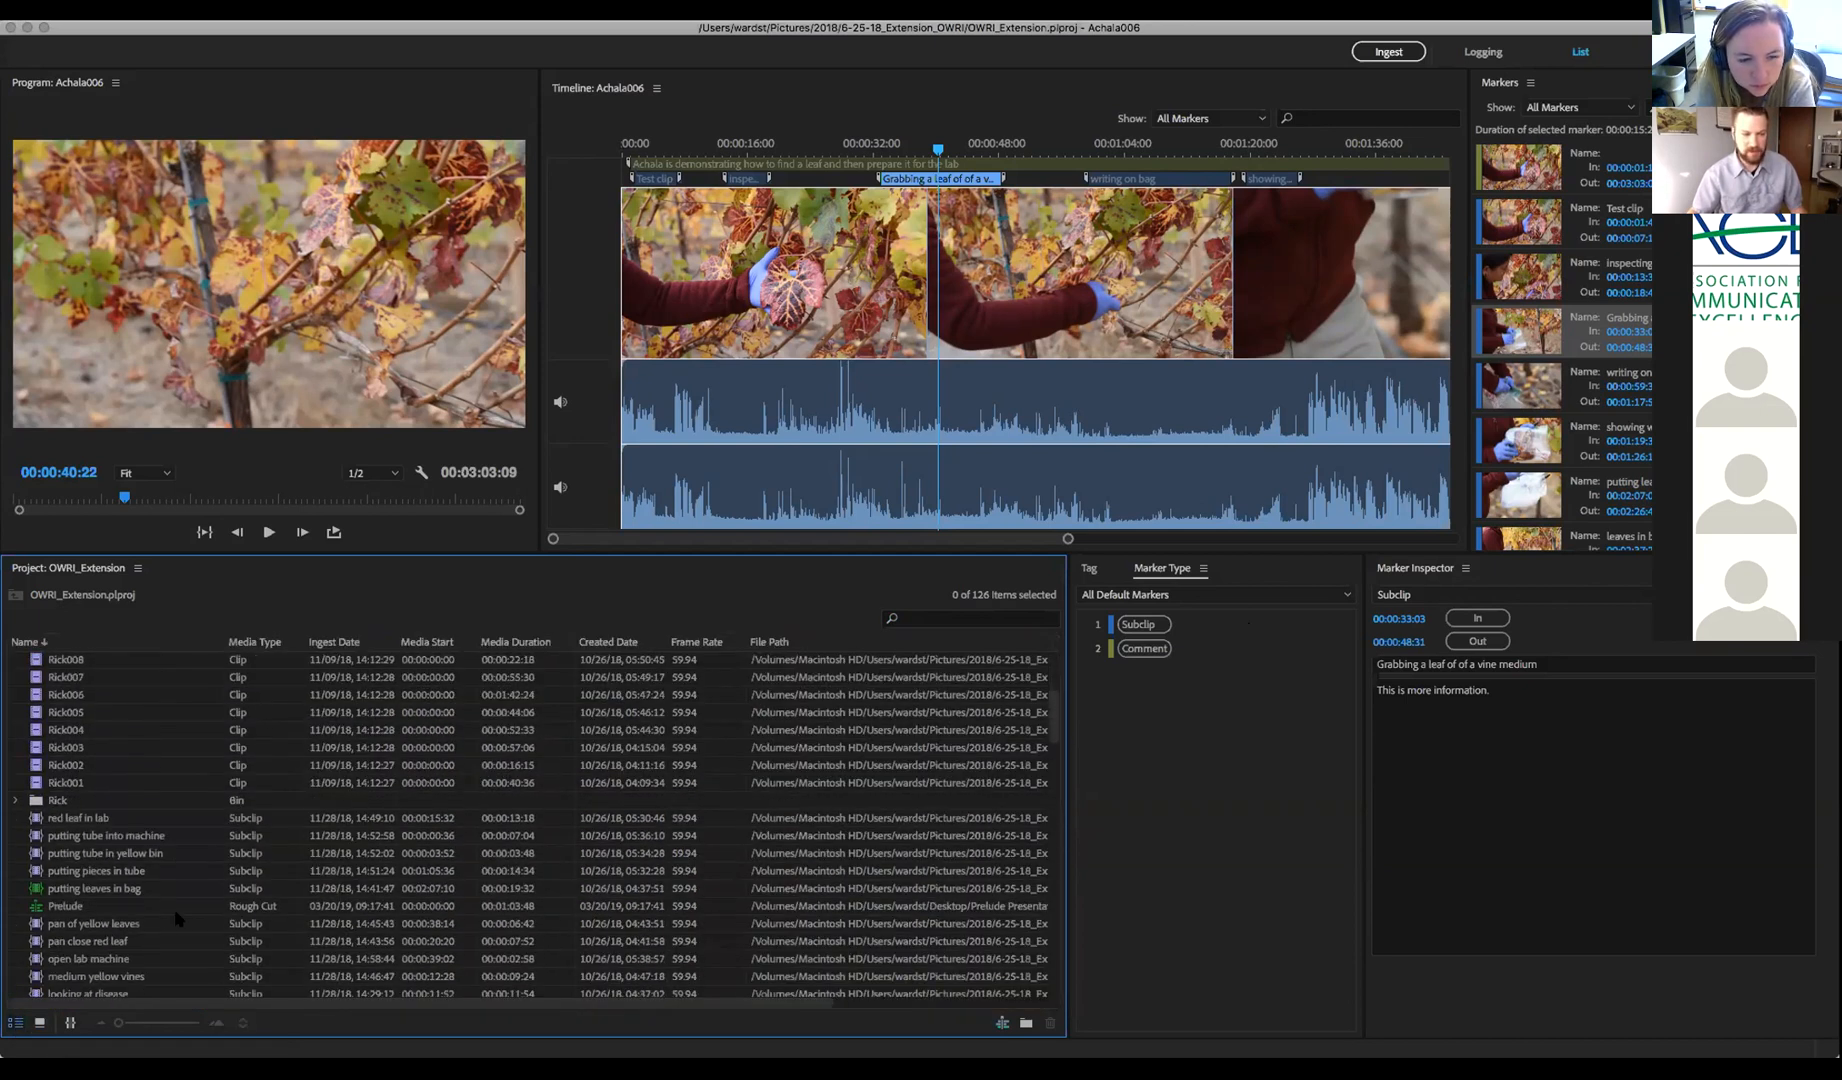
left_click(40, 1022)
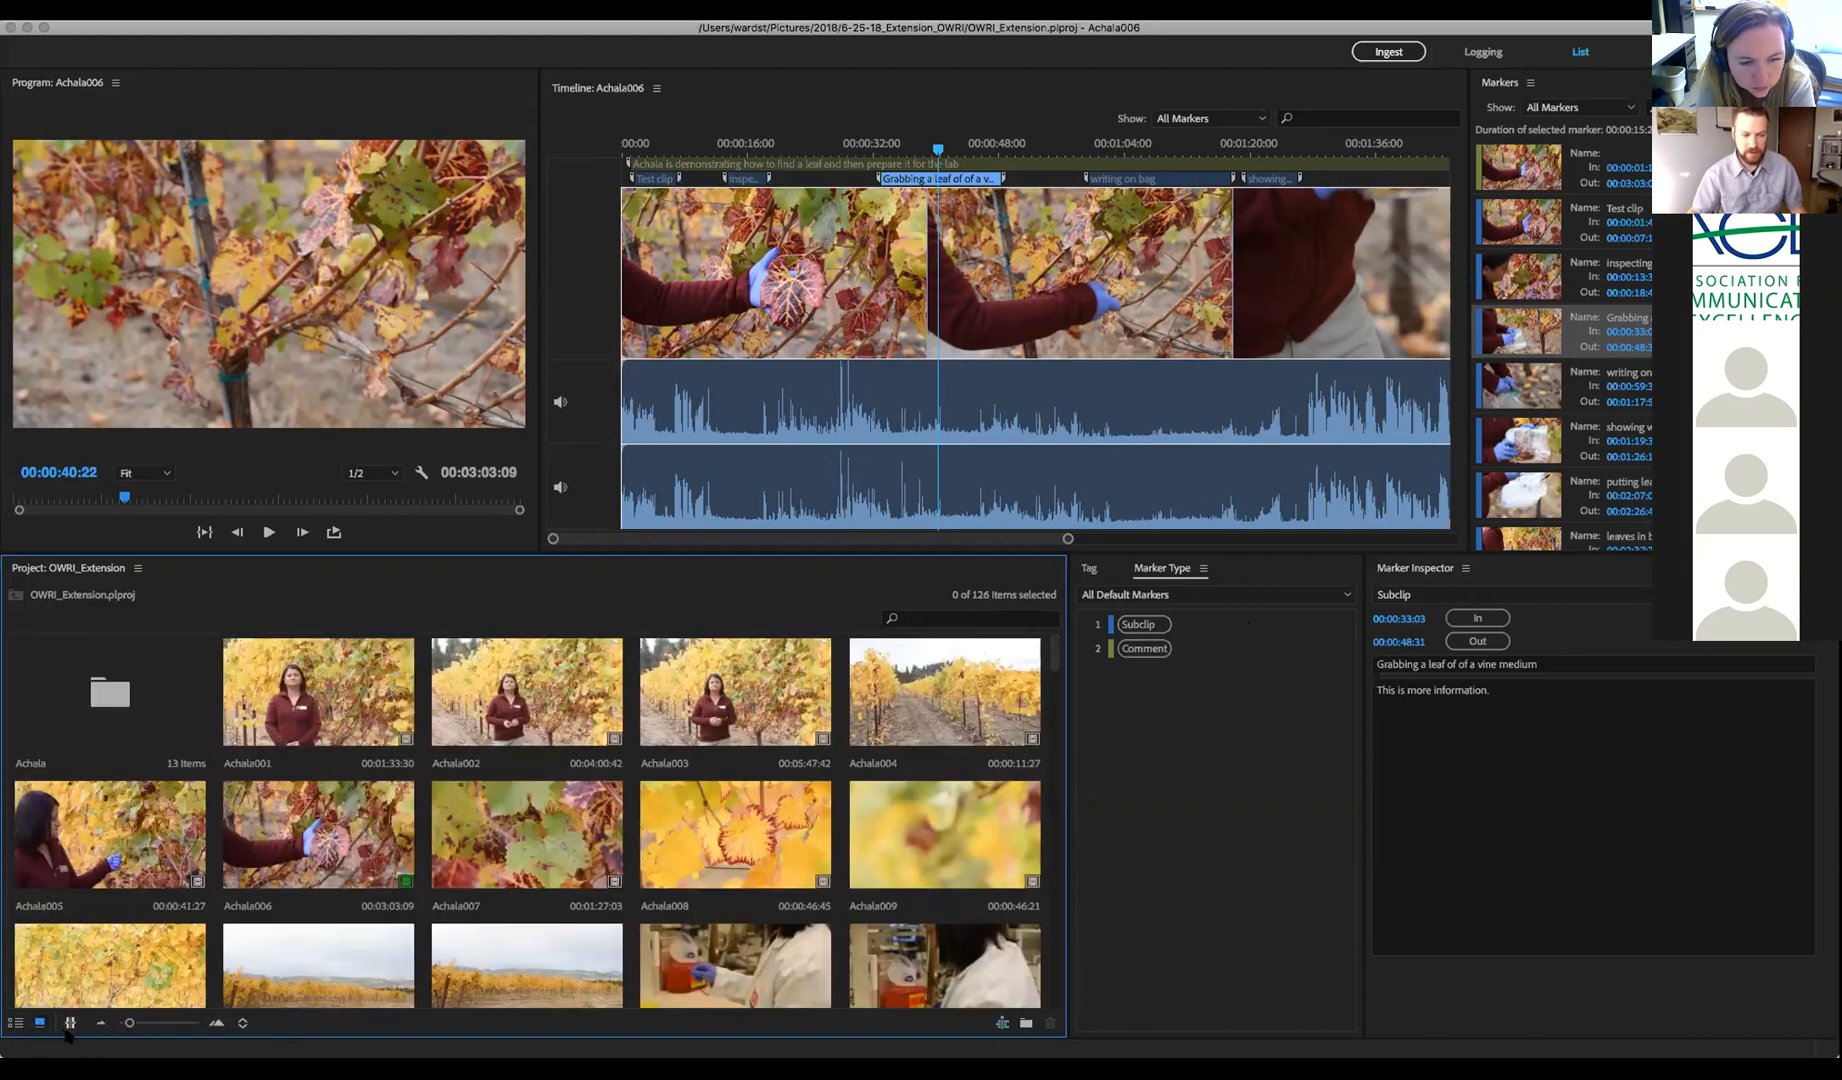
left_click(70, 1022)
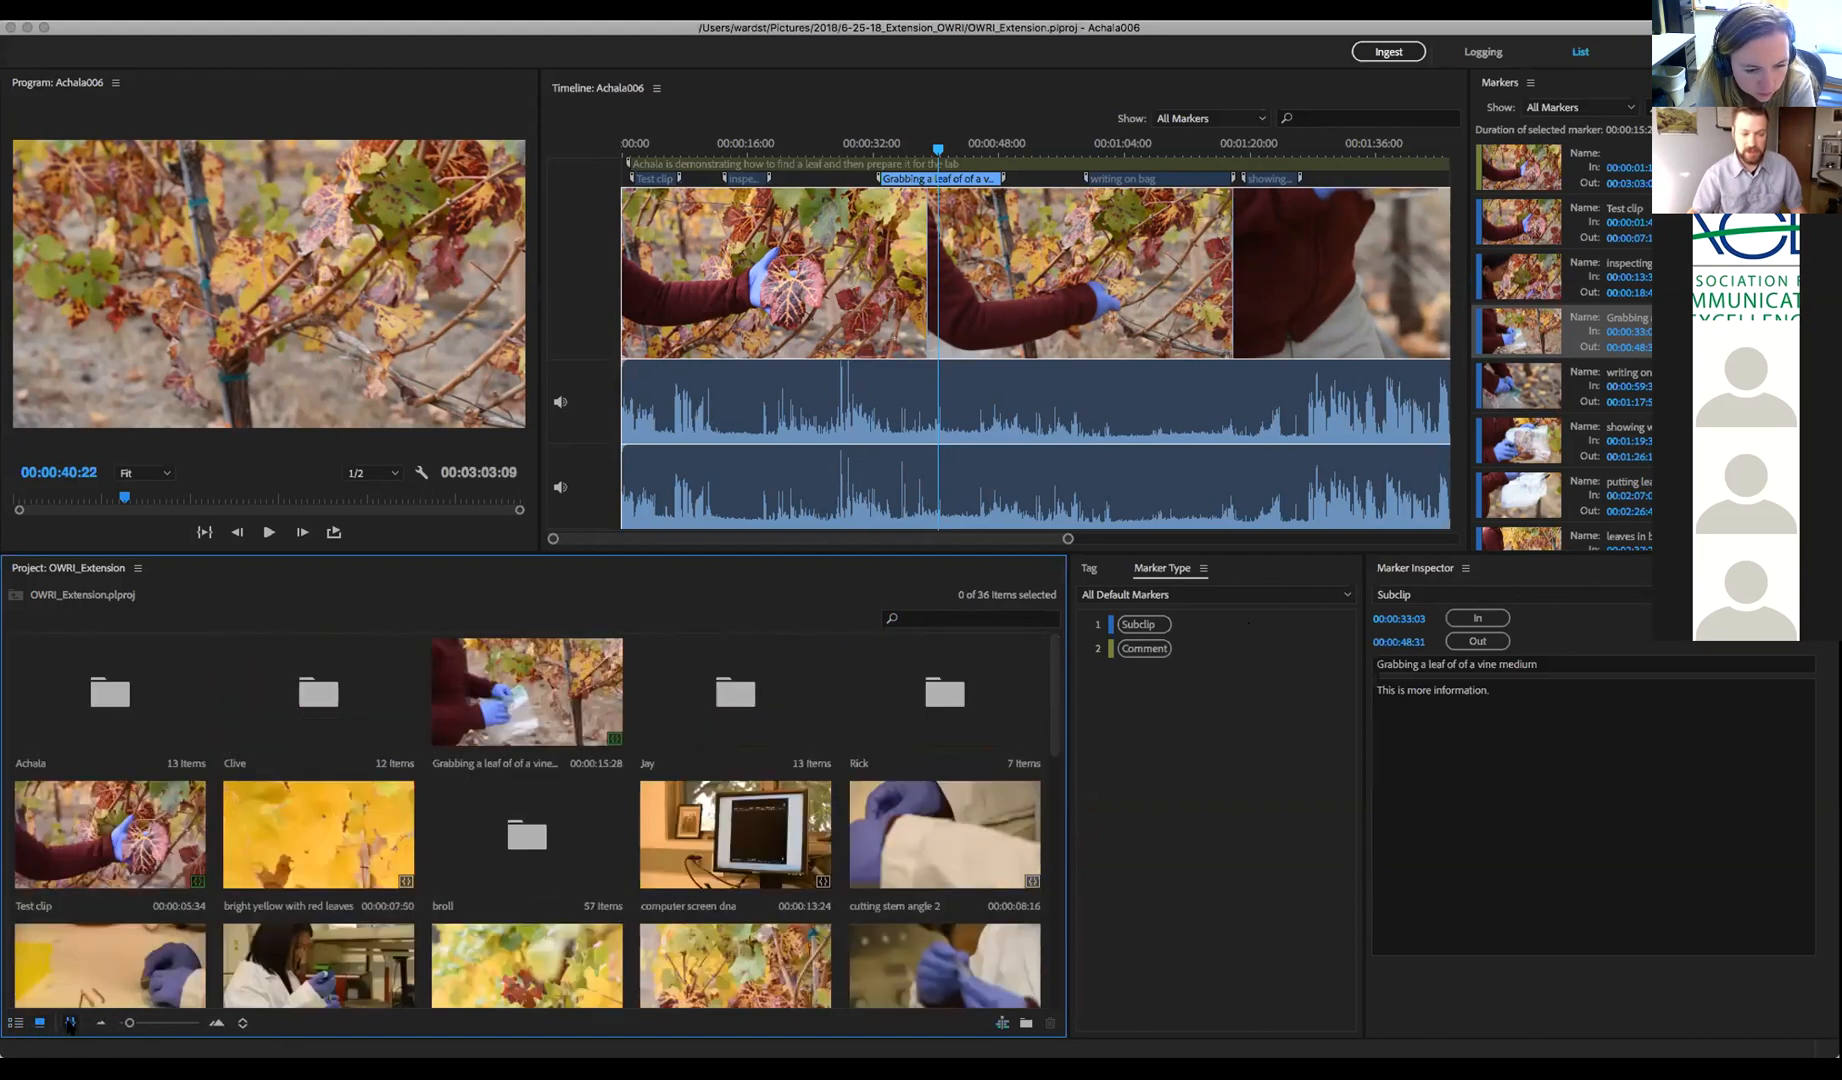
left_click_drag(1053, 705, 1050, 797)
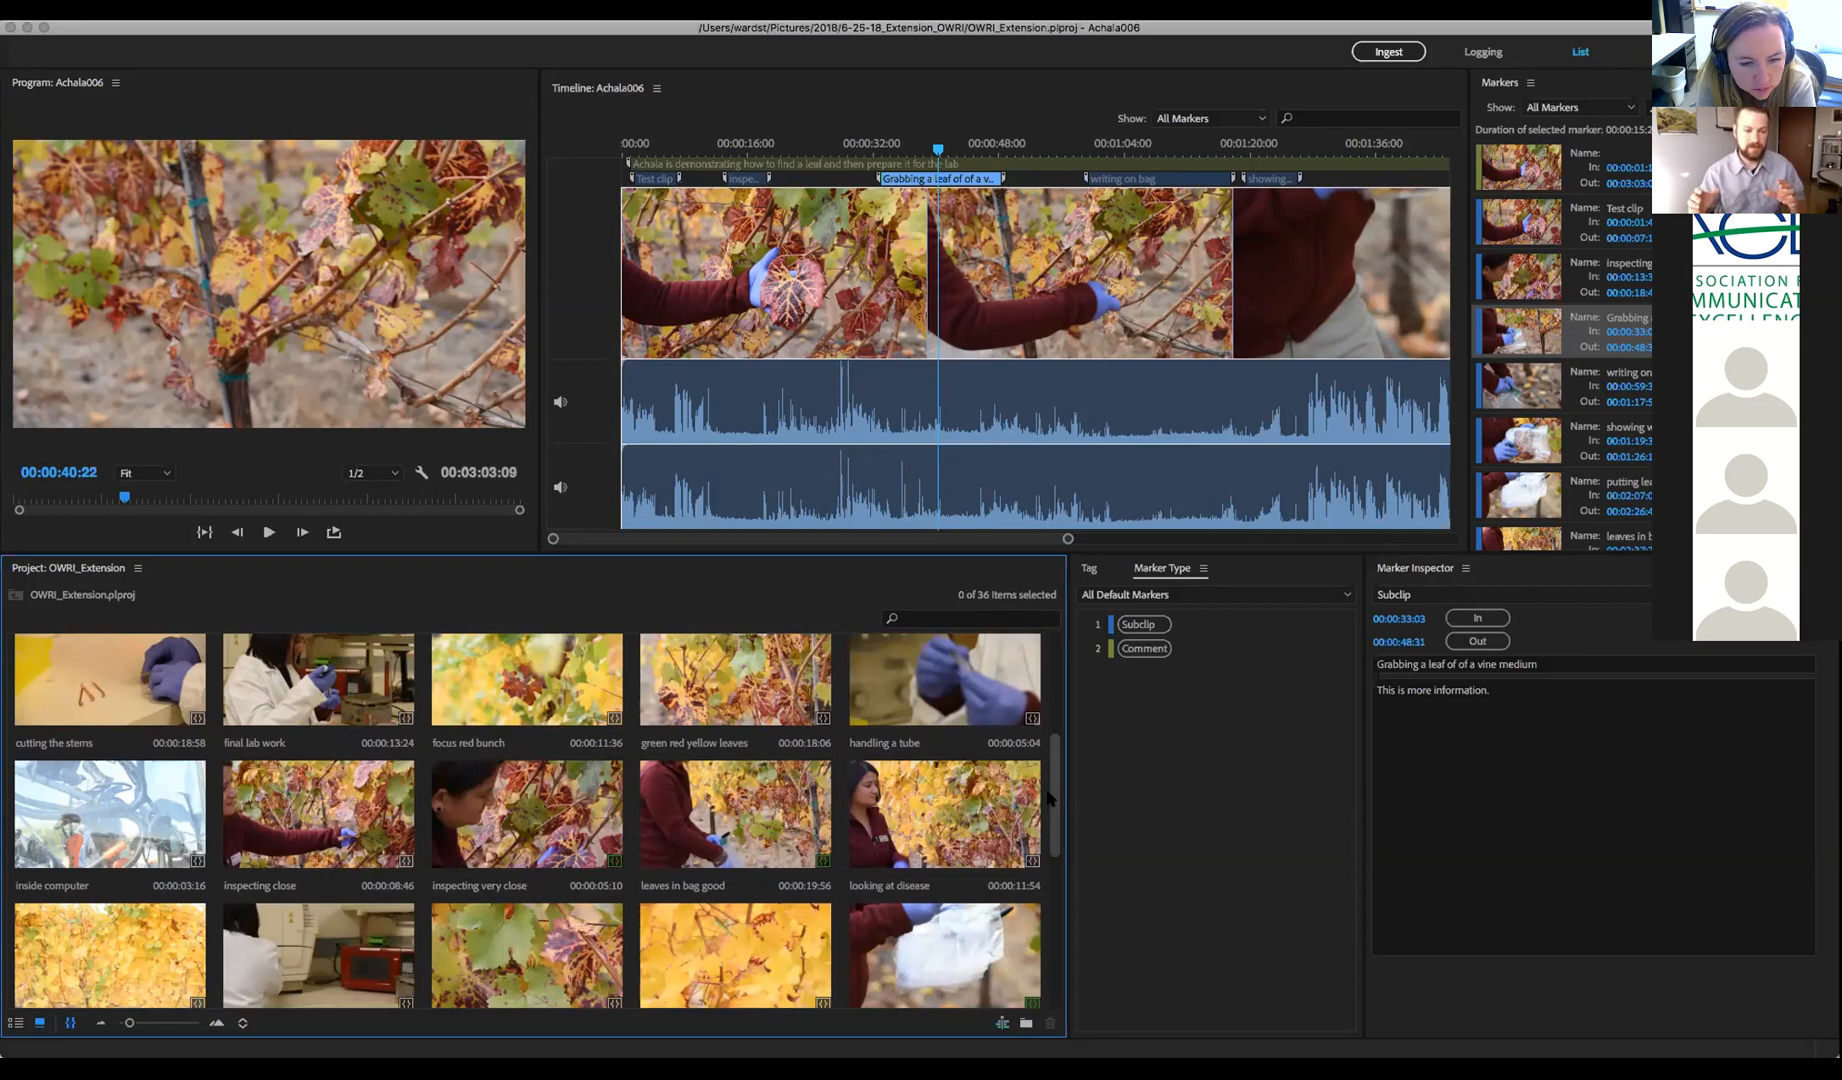
left_click_drag(1050, 797, 1070, 735)
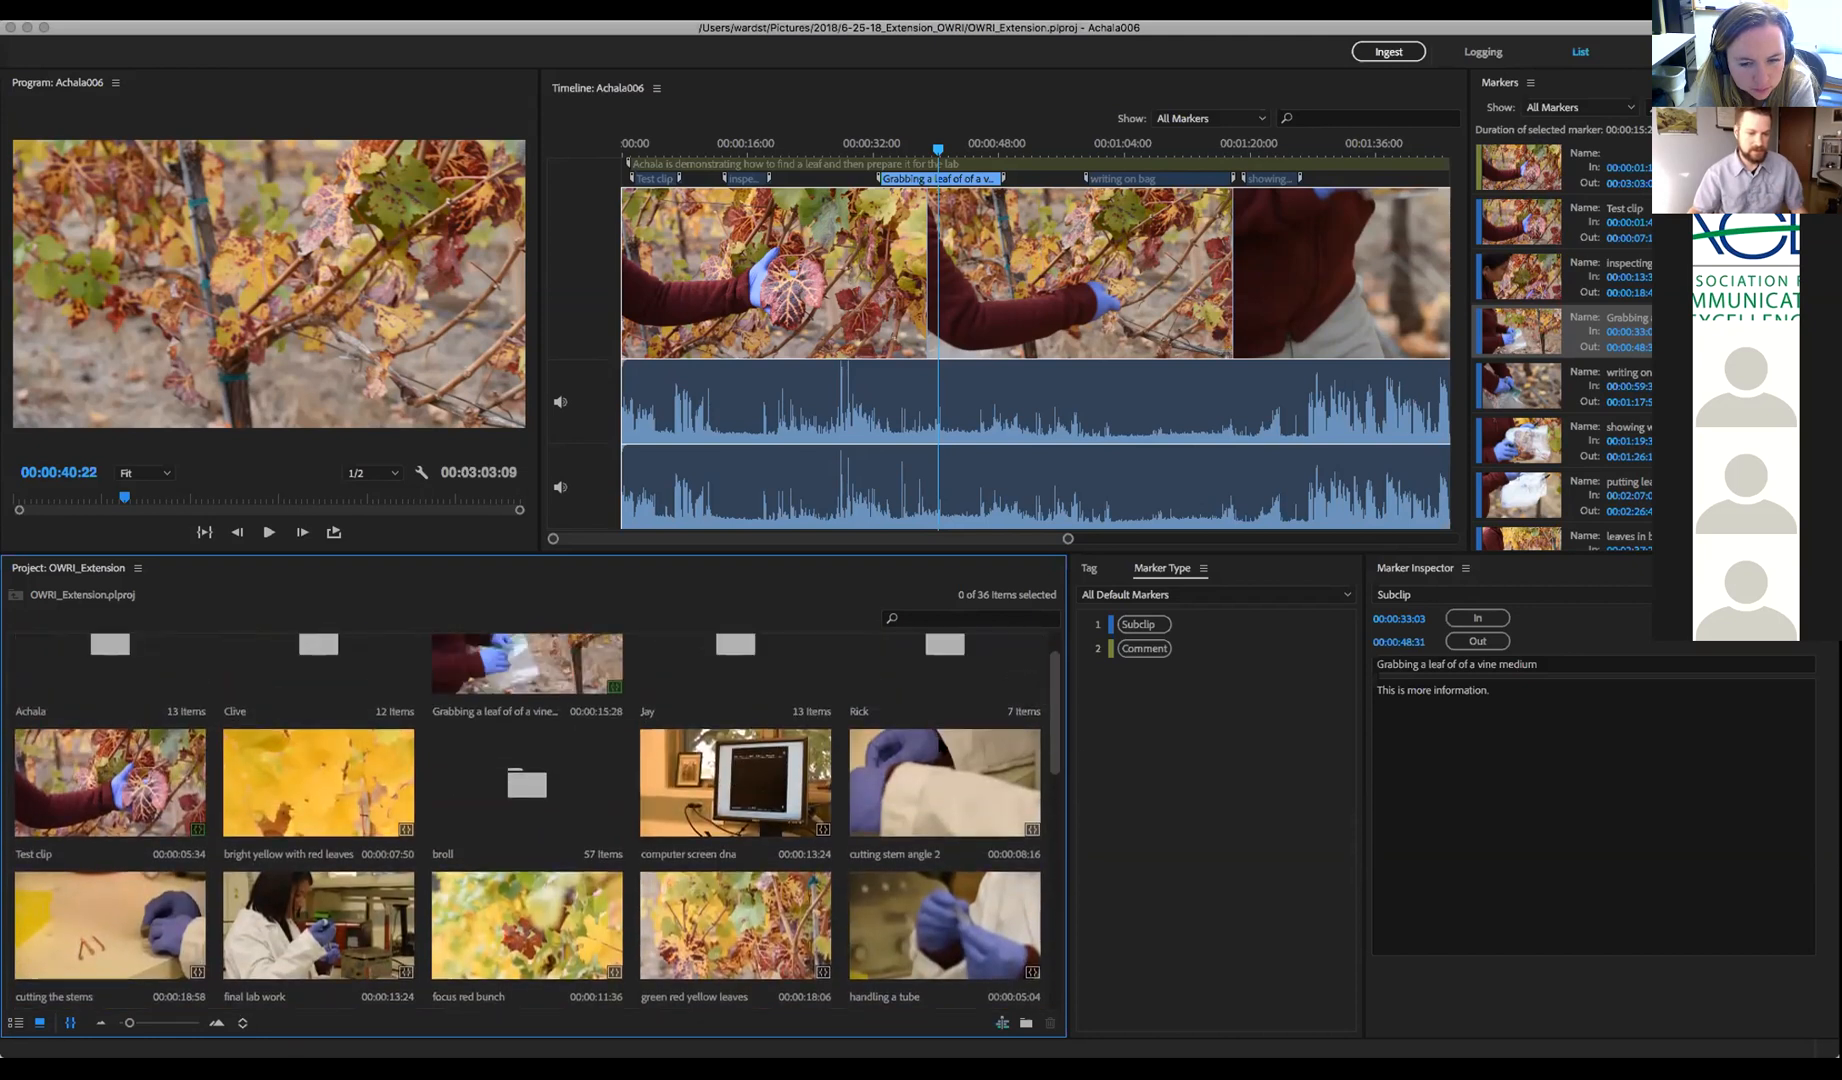
Peek into the broll bin, return to the project root, and enlarge icons to four per row
double_click(522, 790)
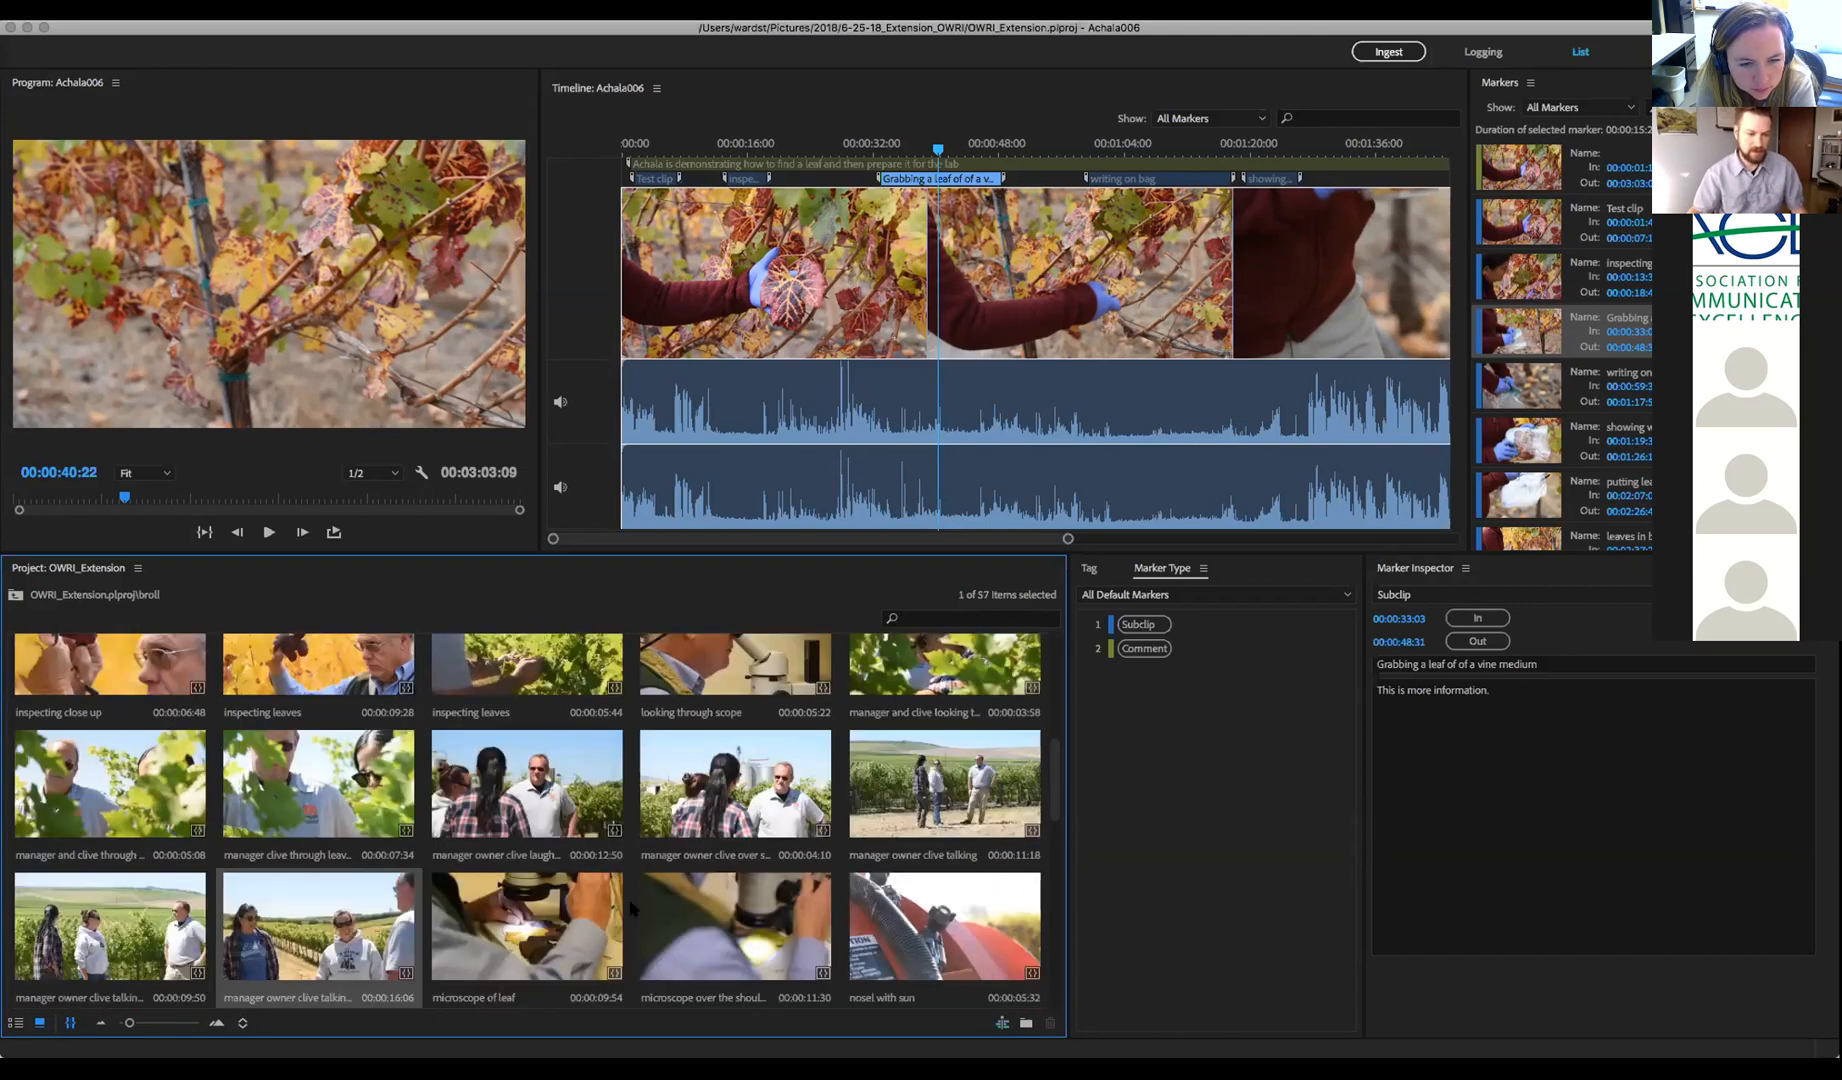
left_click(15, 595)
scroll(80, 940, "down", 10)
mouse_move(128, 1025)
left_mouse_down()
mouse_move(162, 1025)
mouse_move(135, 1027)
left_mouse_up()
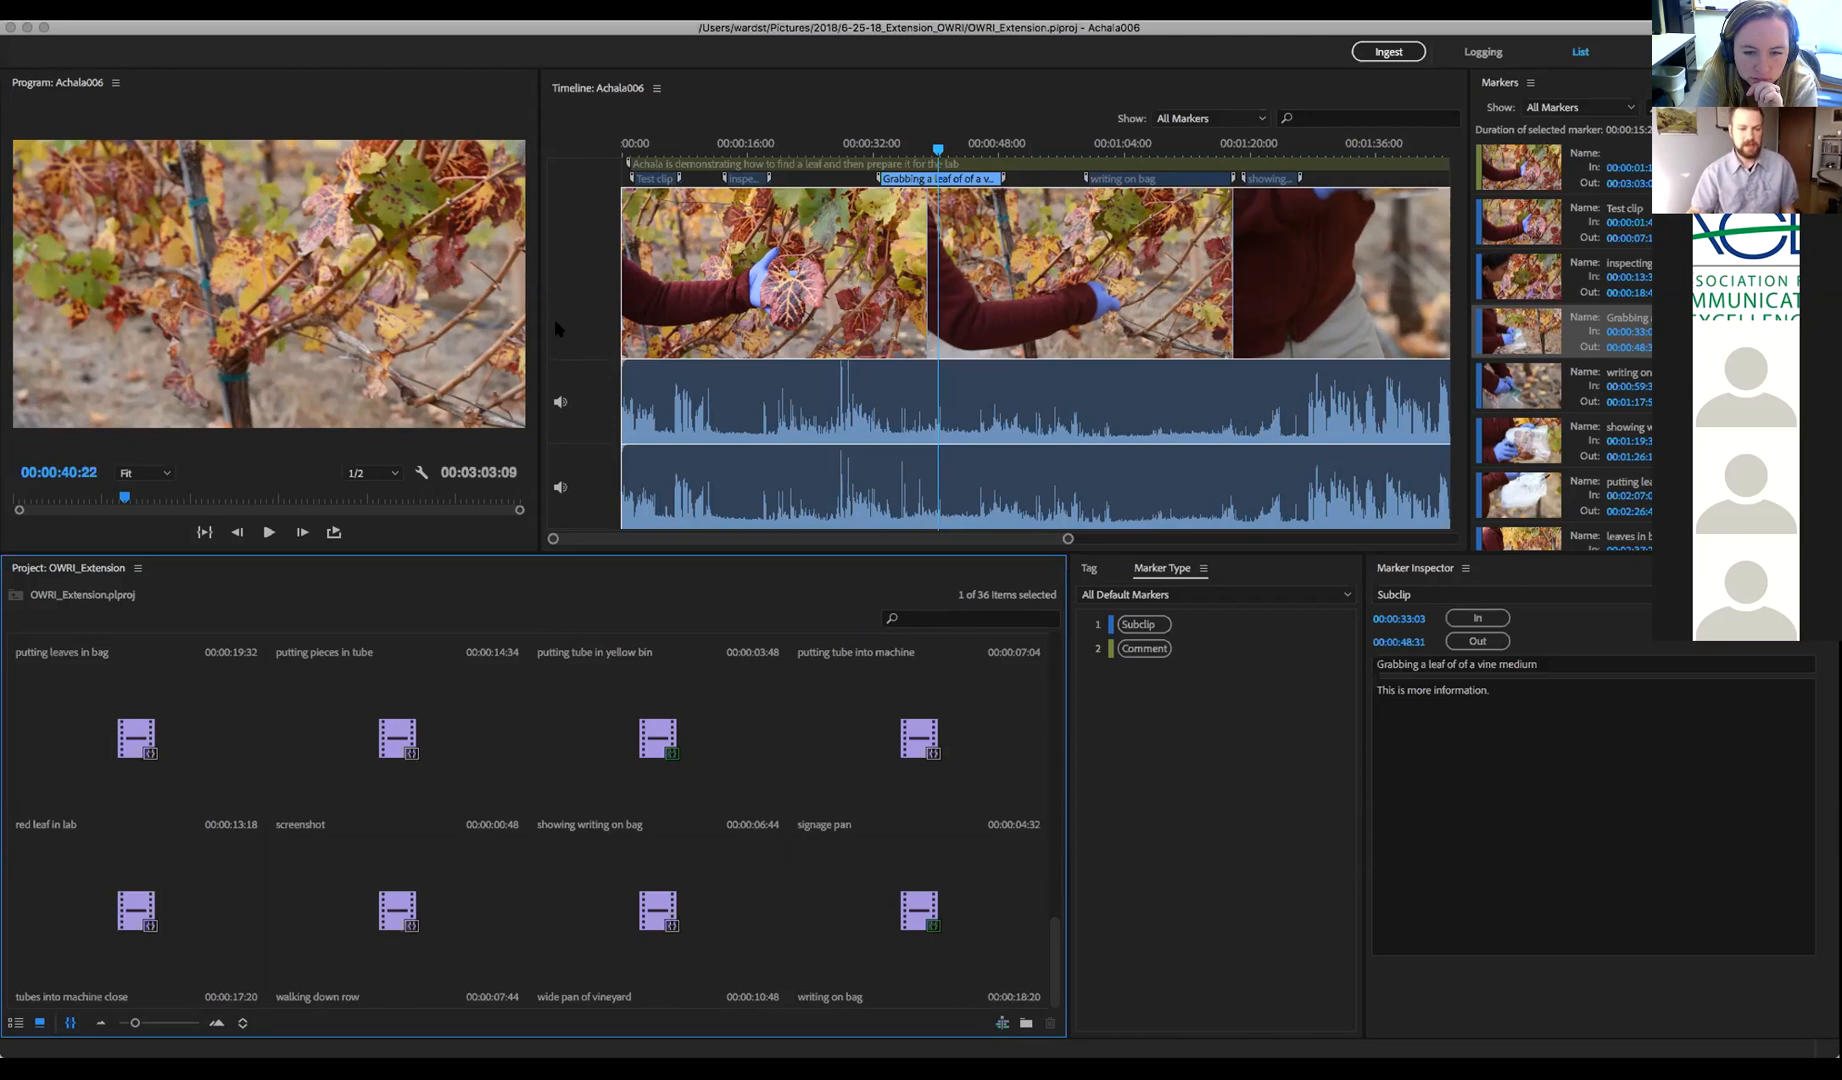
Adjust the Project panel view, then switch to the Logging workspace with its large preview
left_click(1102, 1016)
left_click(948, 1026)
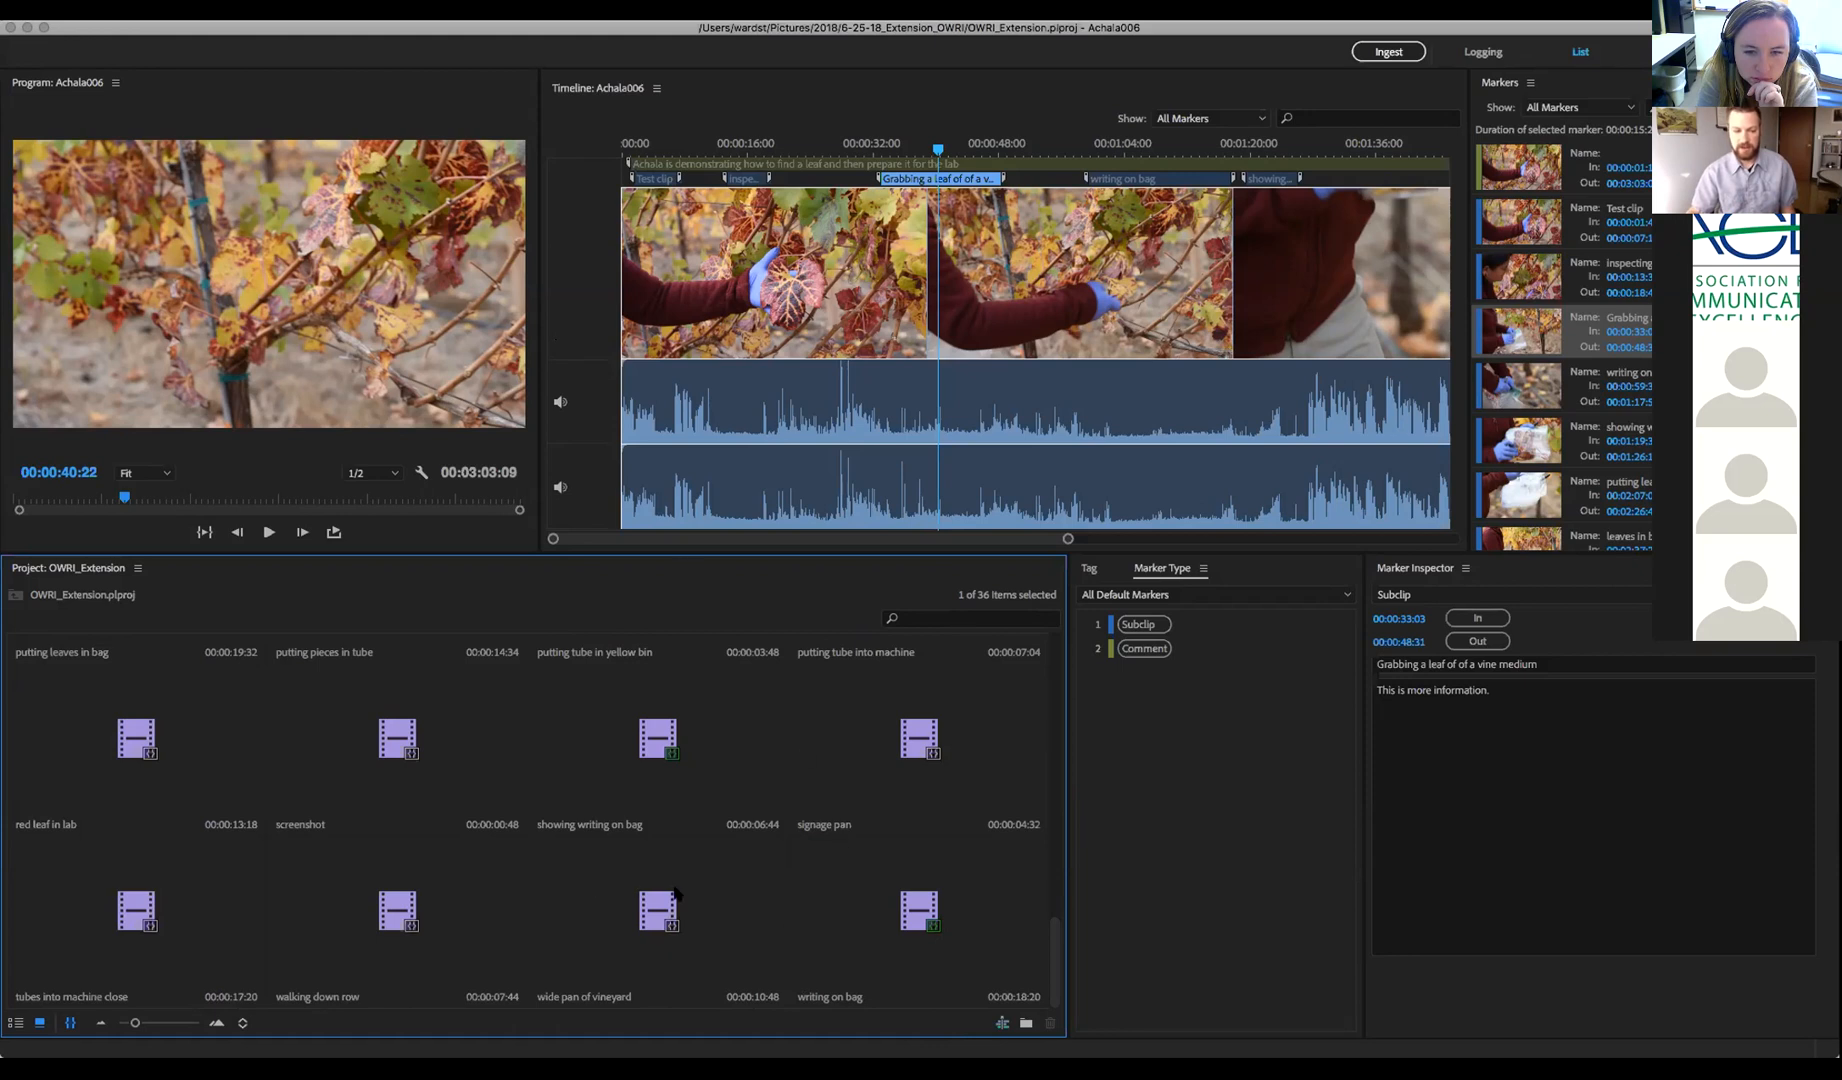
scroll(1054, 968, "up", 2)
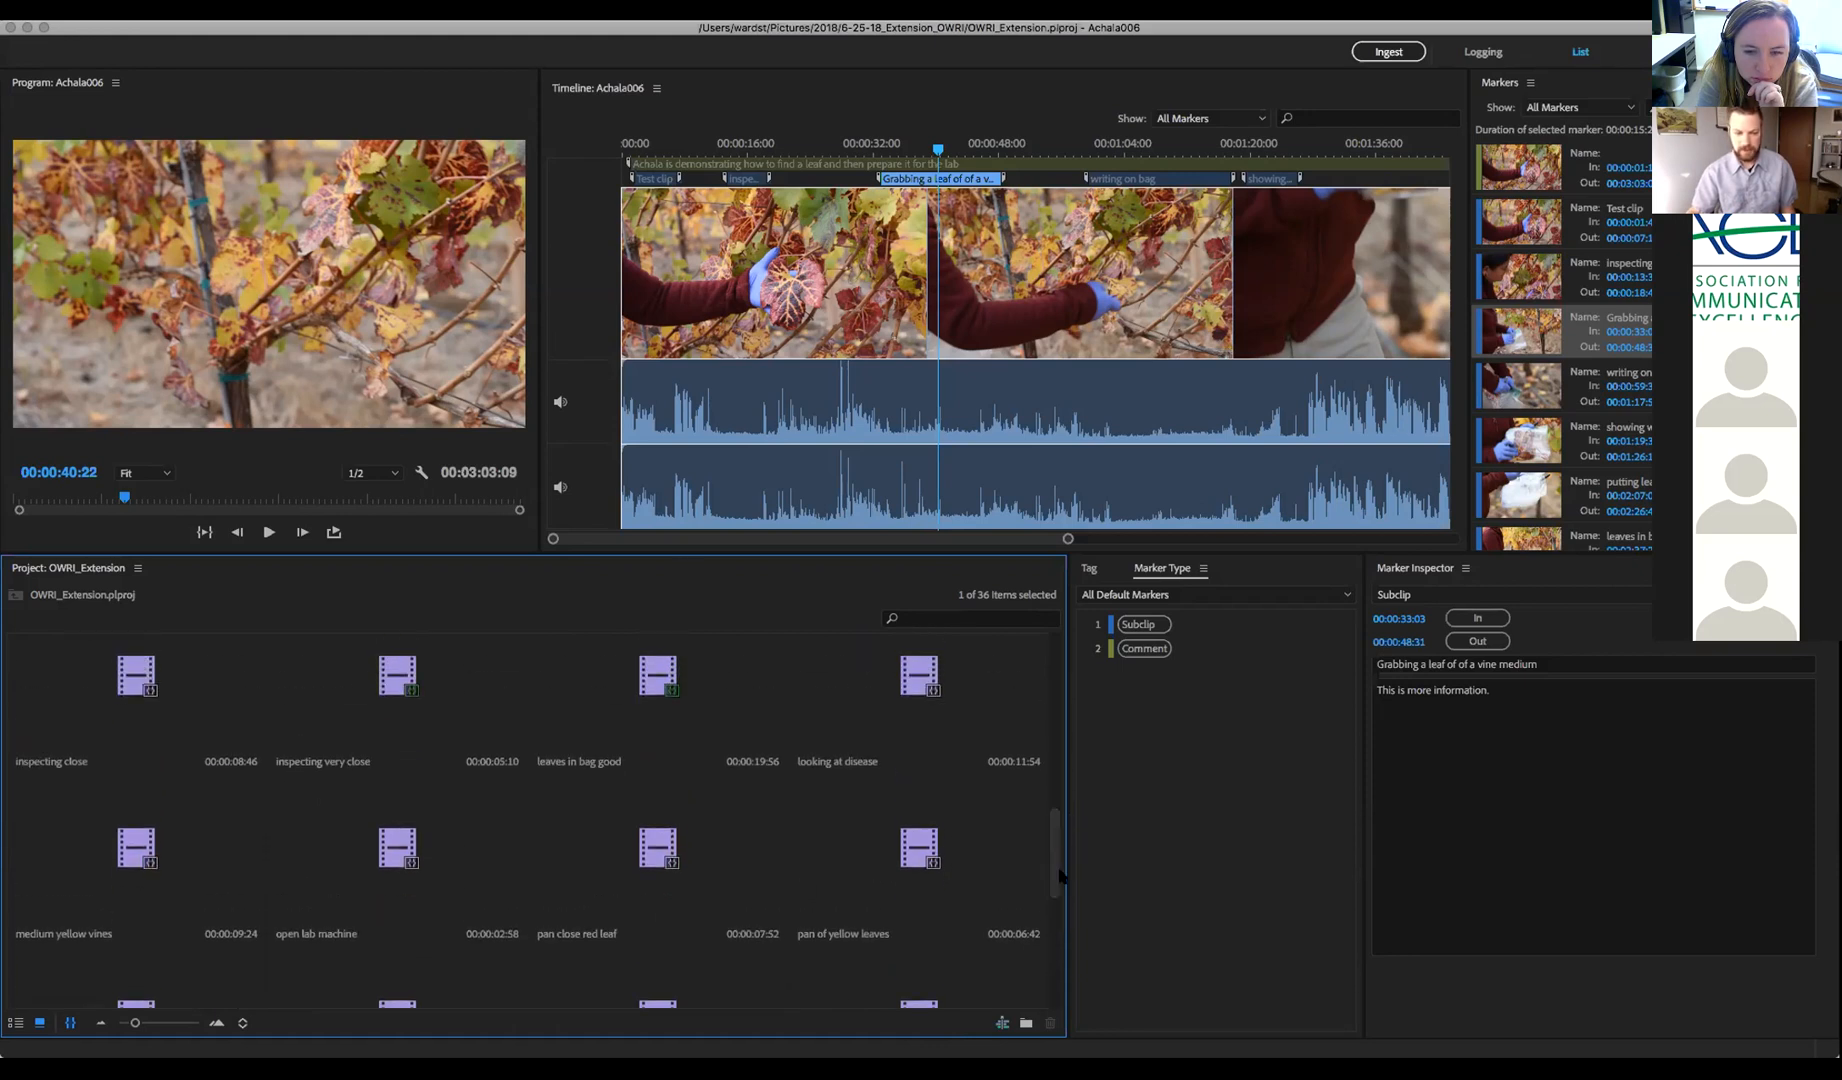
left_click_drag(1050, 913, 1015, 889)
scroll(1015, 893, "down", 8)
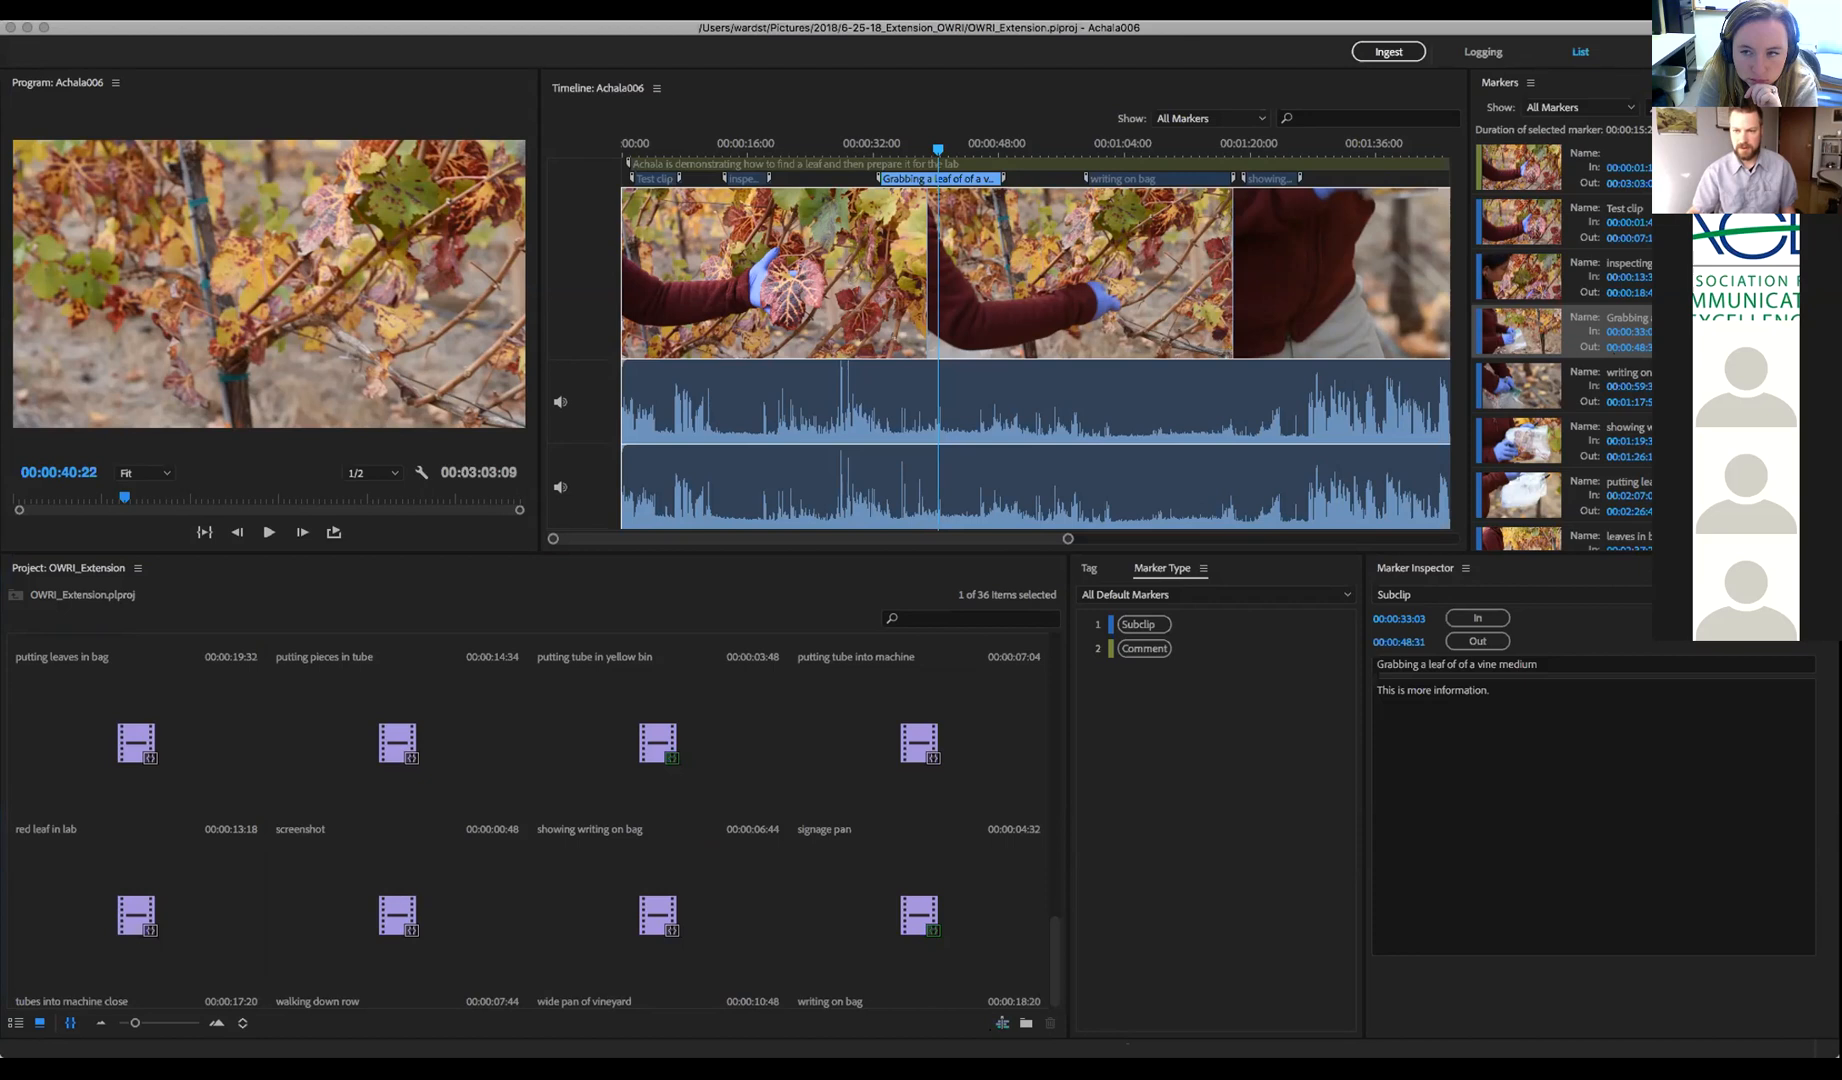
left_click(1677, 52)
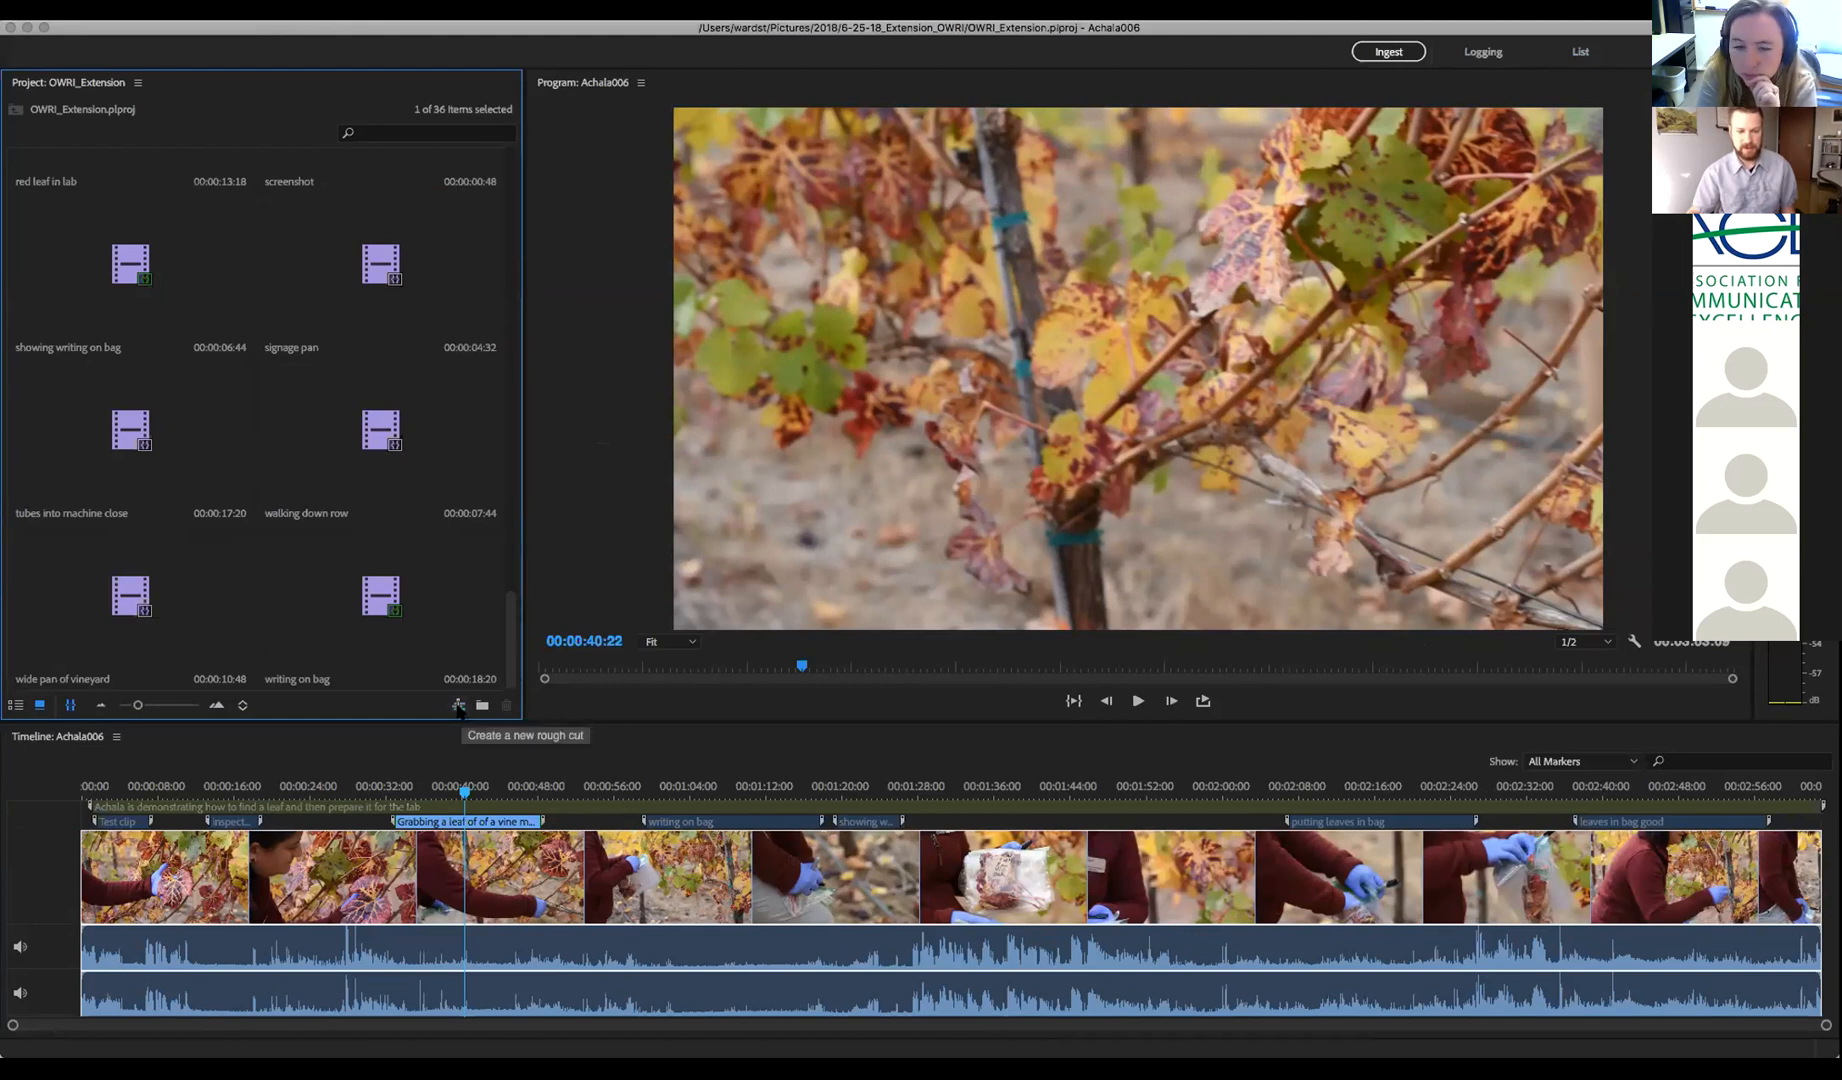
Start a new rough cut from the File menu, then cancel the dialog without saving
left_click(36, 8)
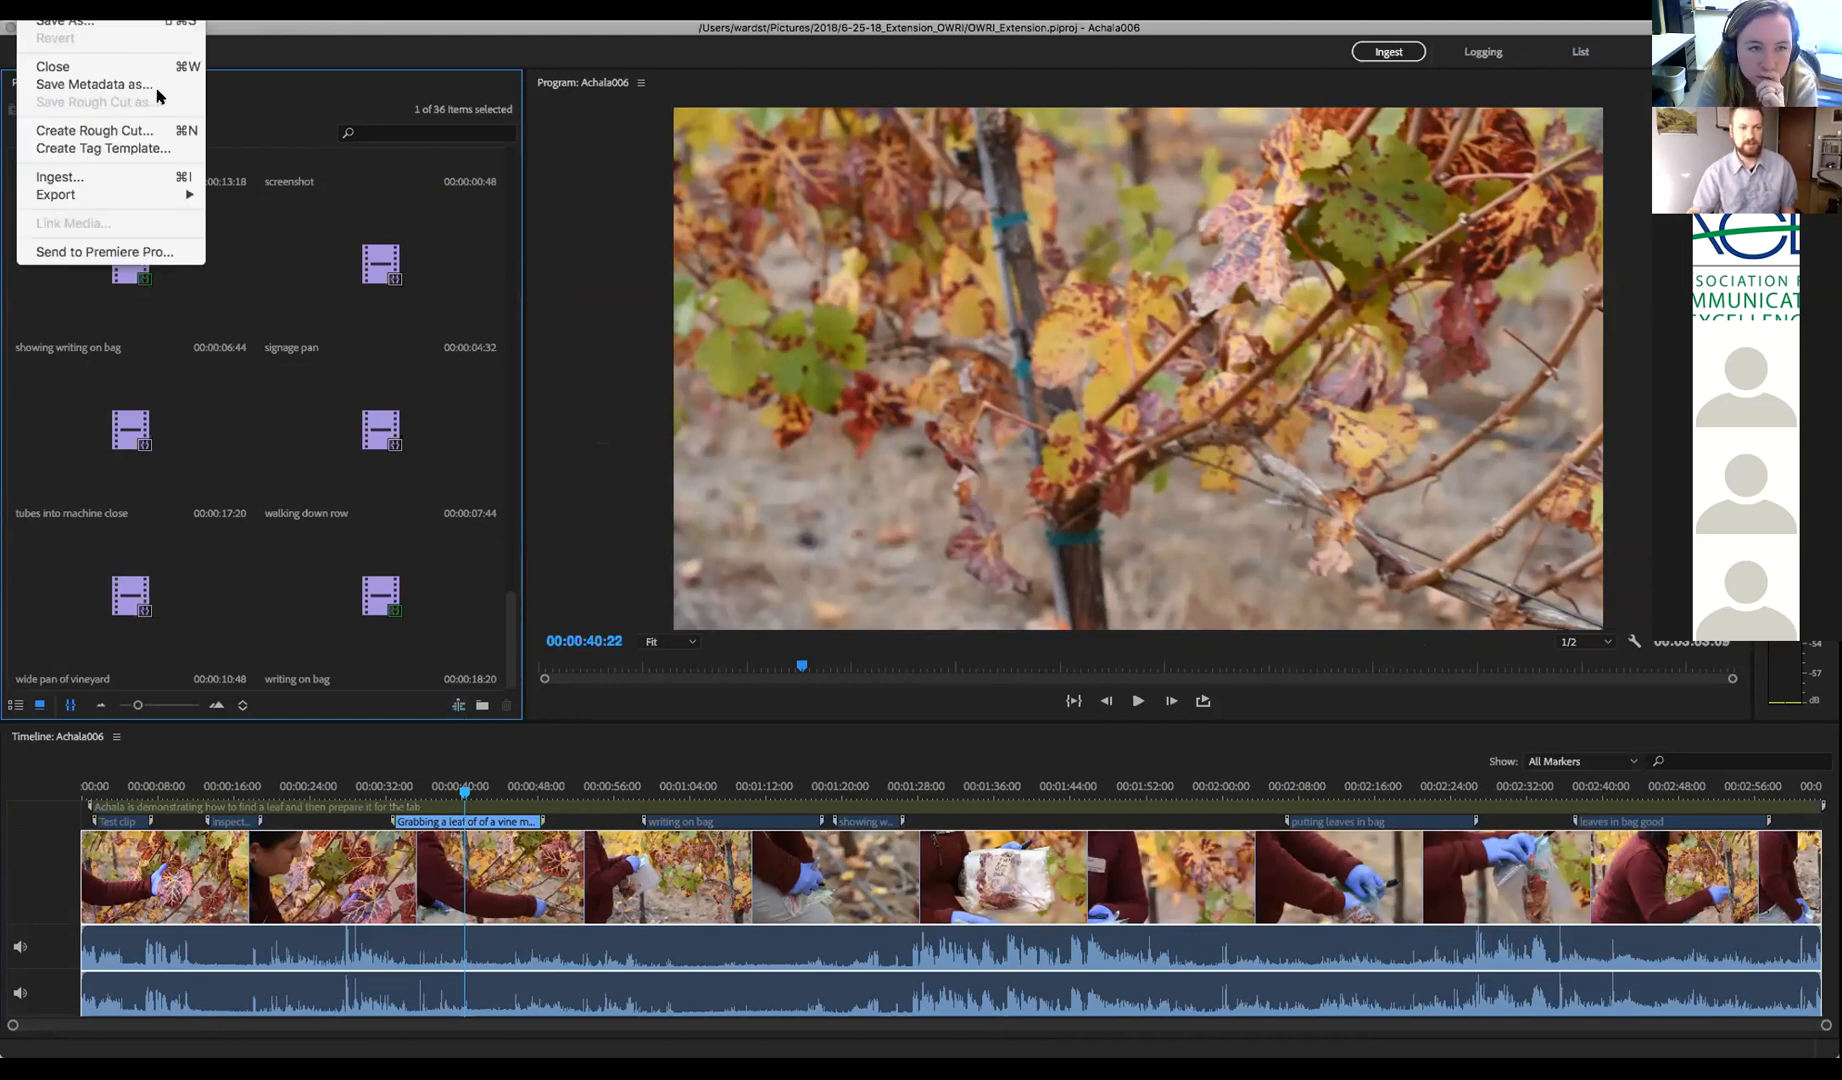
left_click(80, 132)
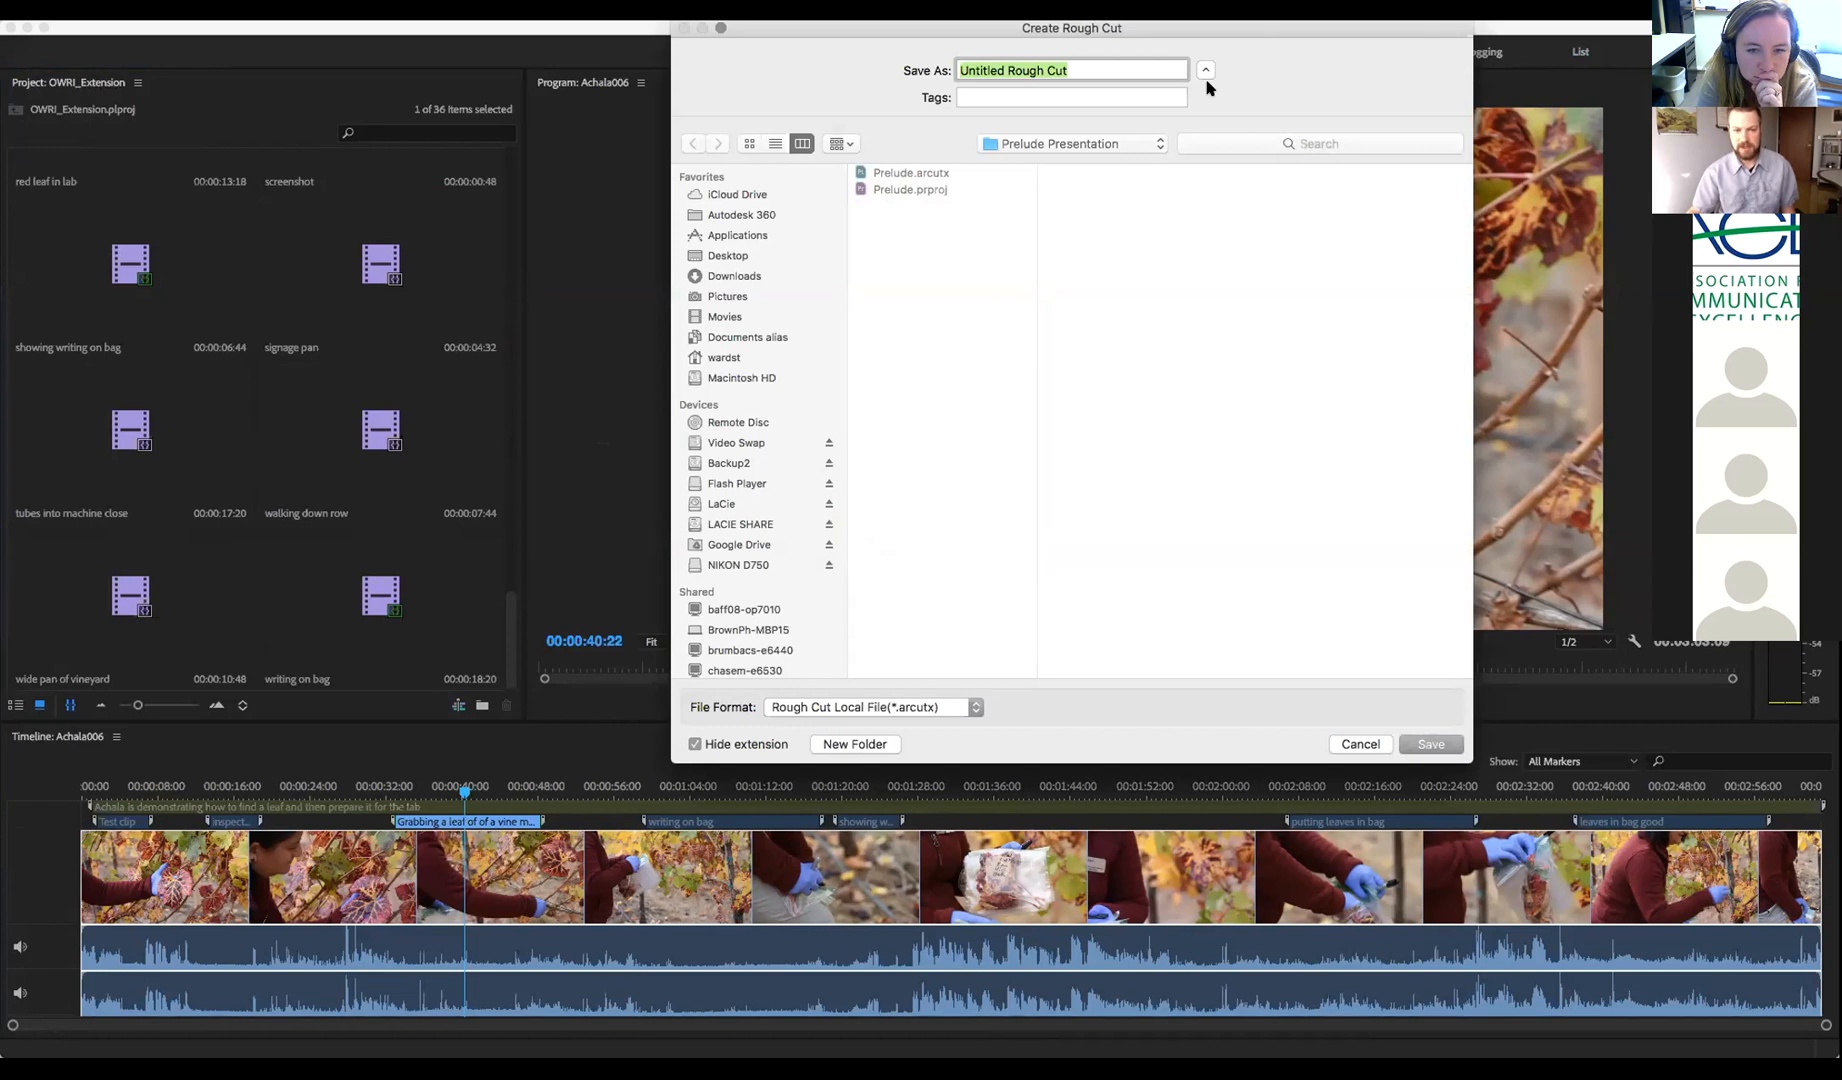
left_click_drag(1170, 26, 1178, 214)
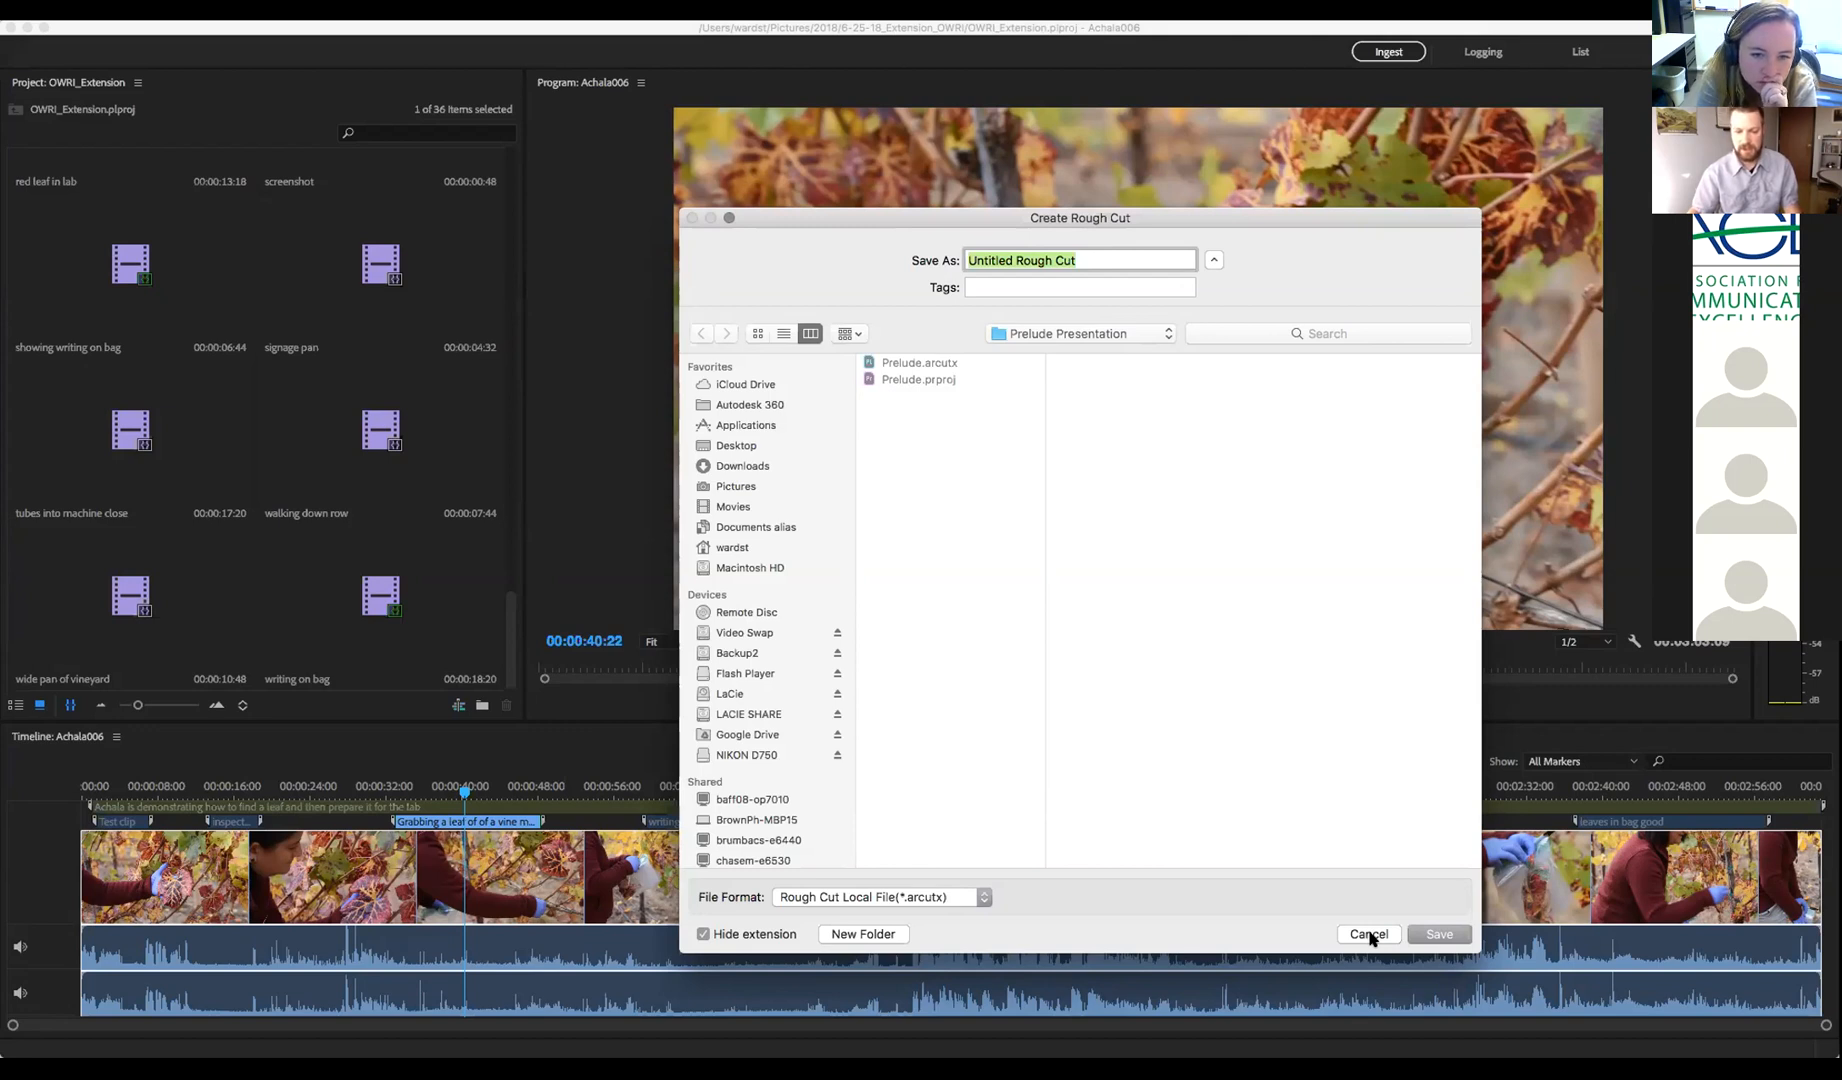
left_click(1369, 935)
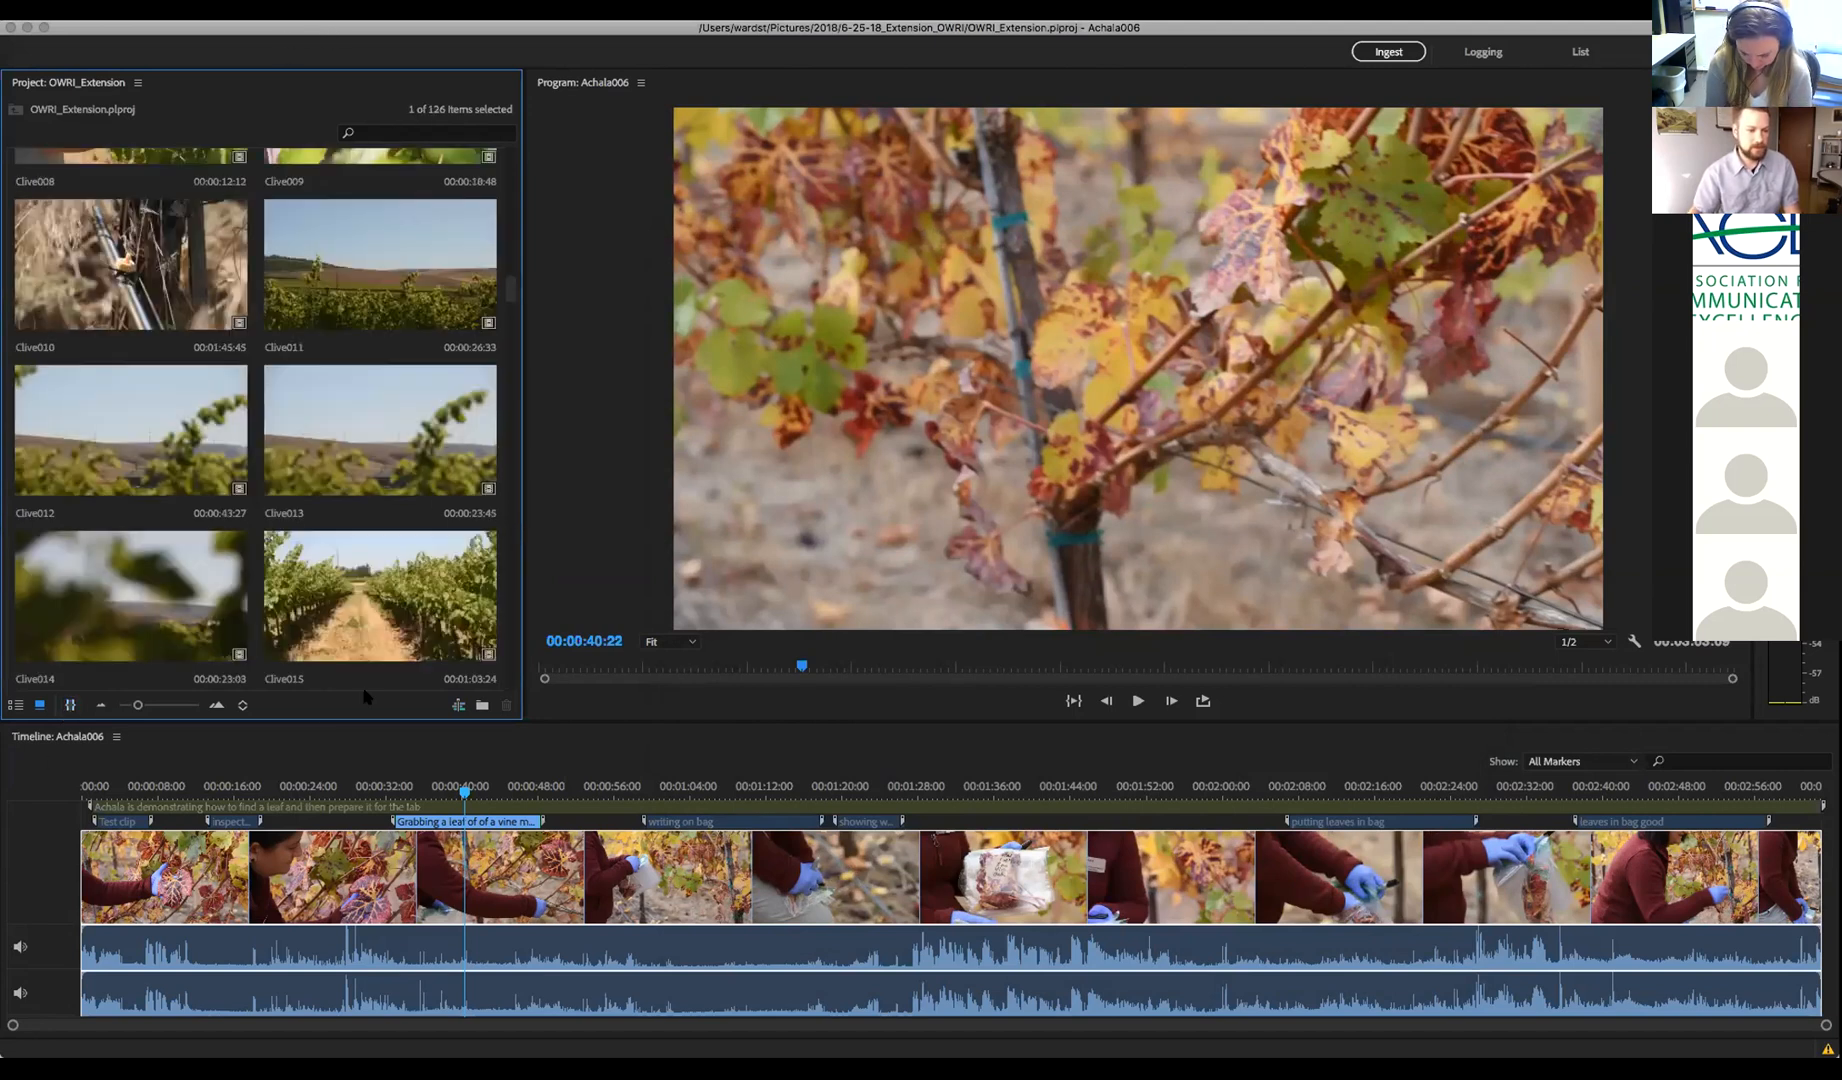
Open the Prelude rough cut in the editing layout with the 36-item project view
left_click(1580, 53)
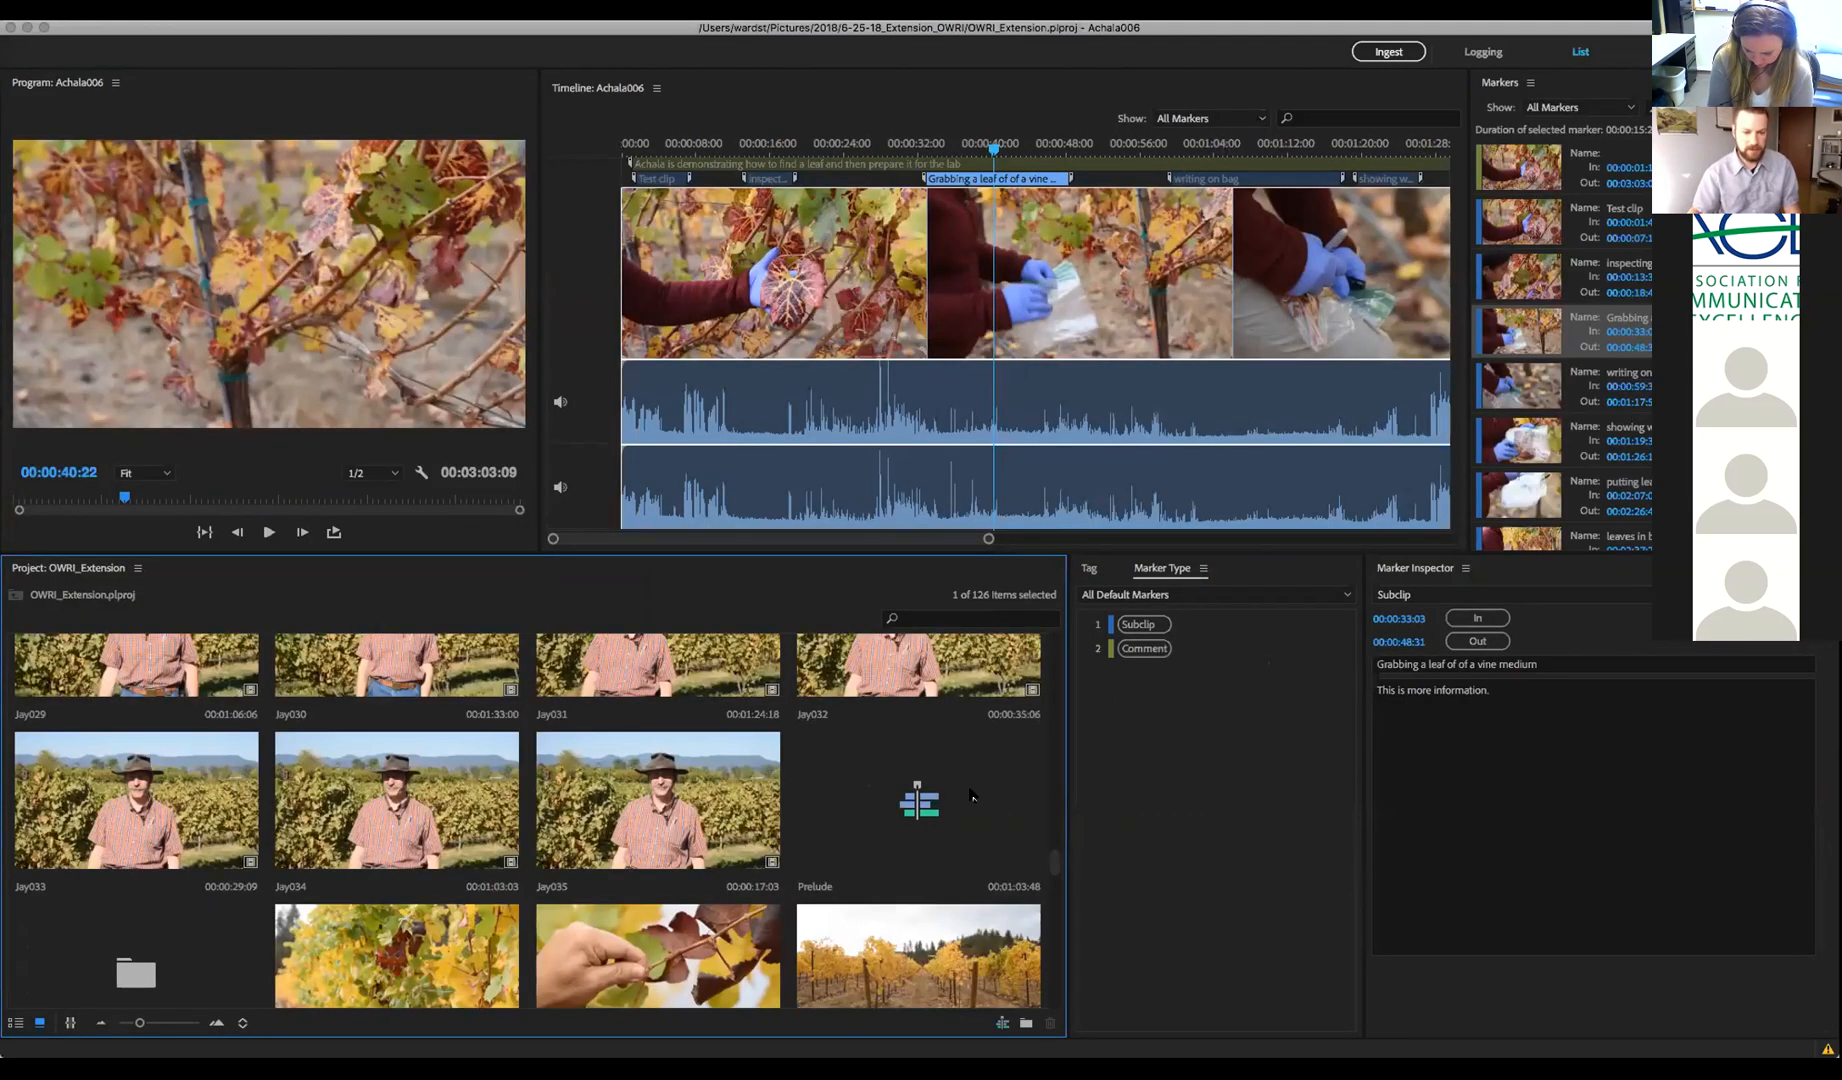
double_click(908, 803)
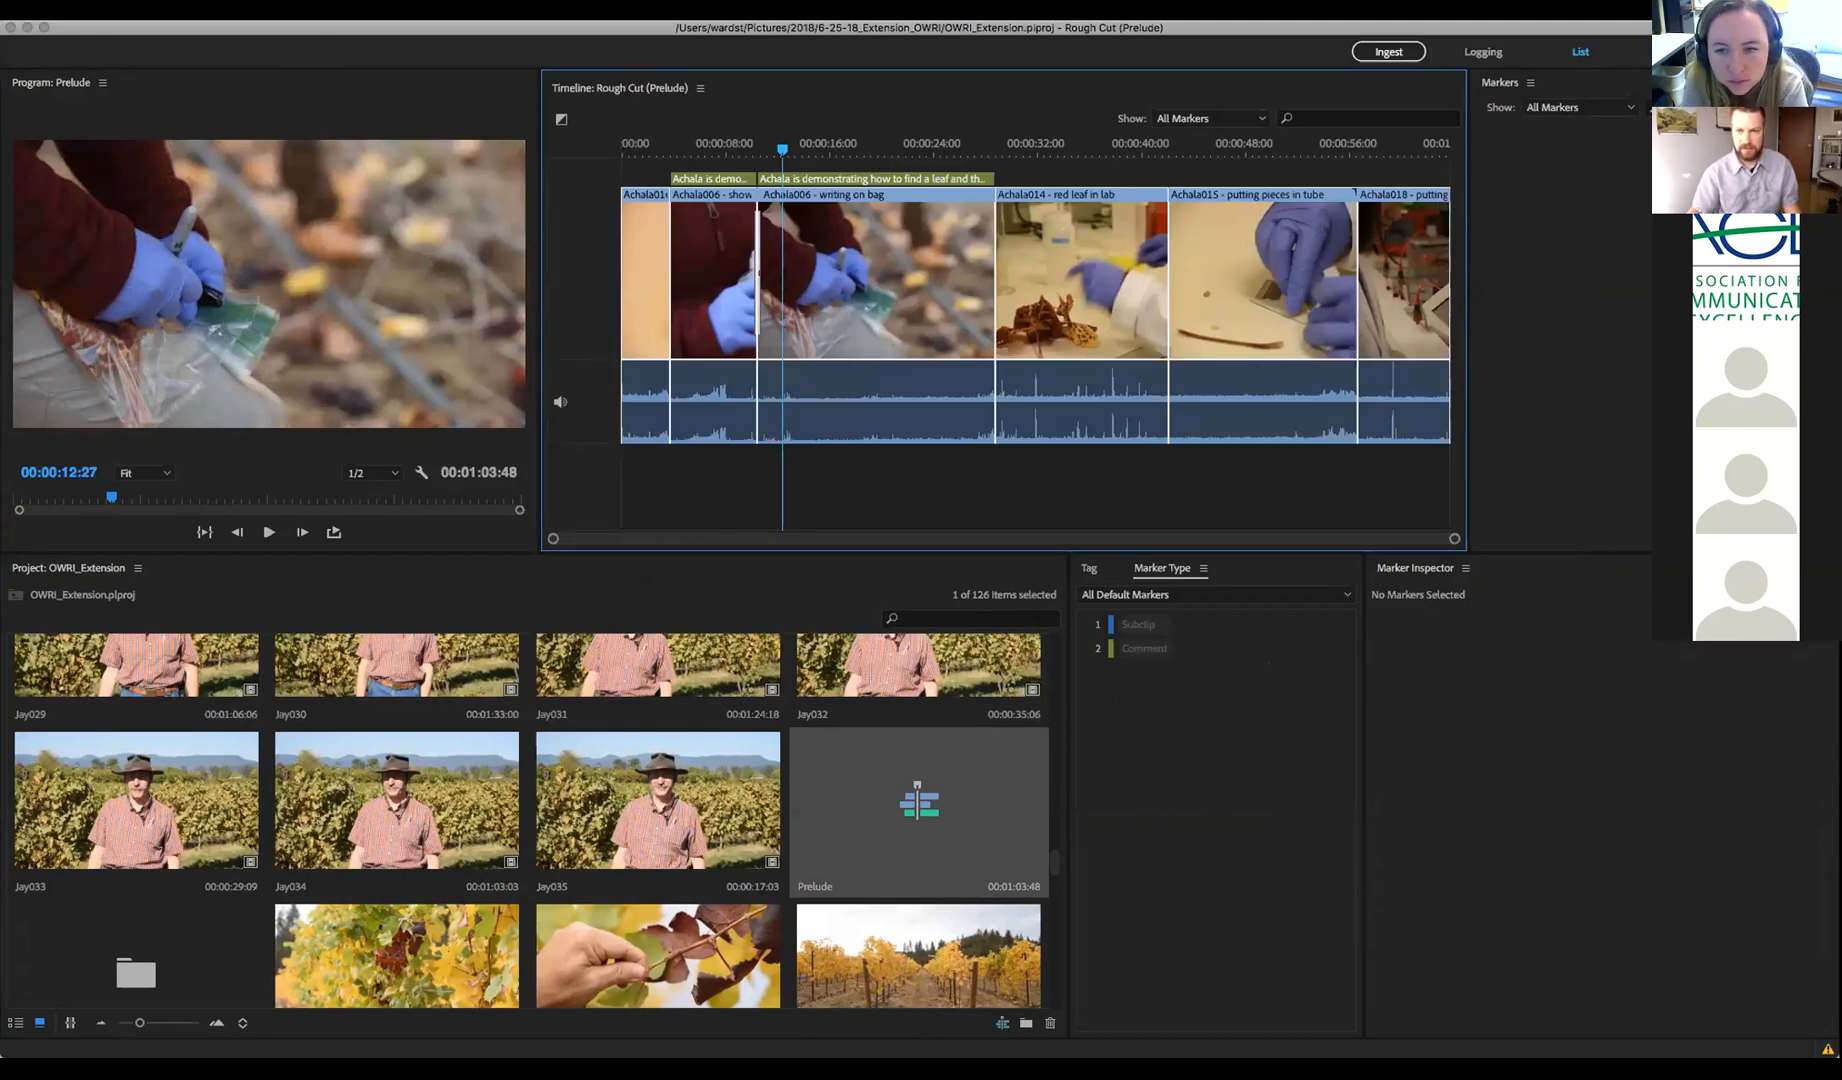
left_click(1684, 52)
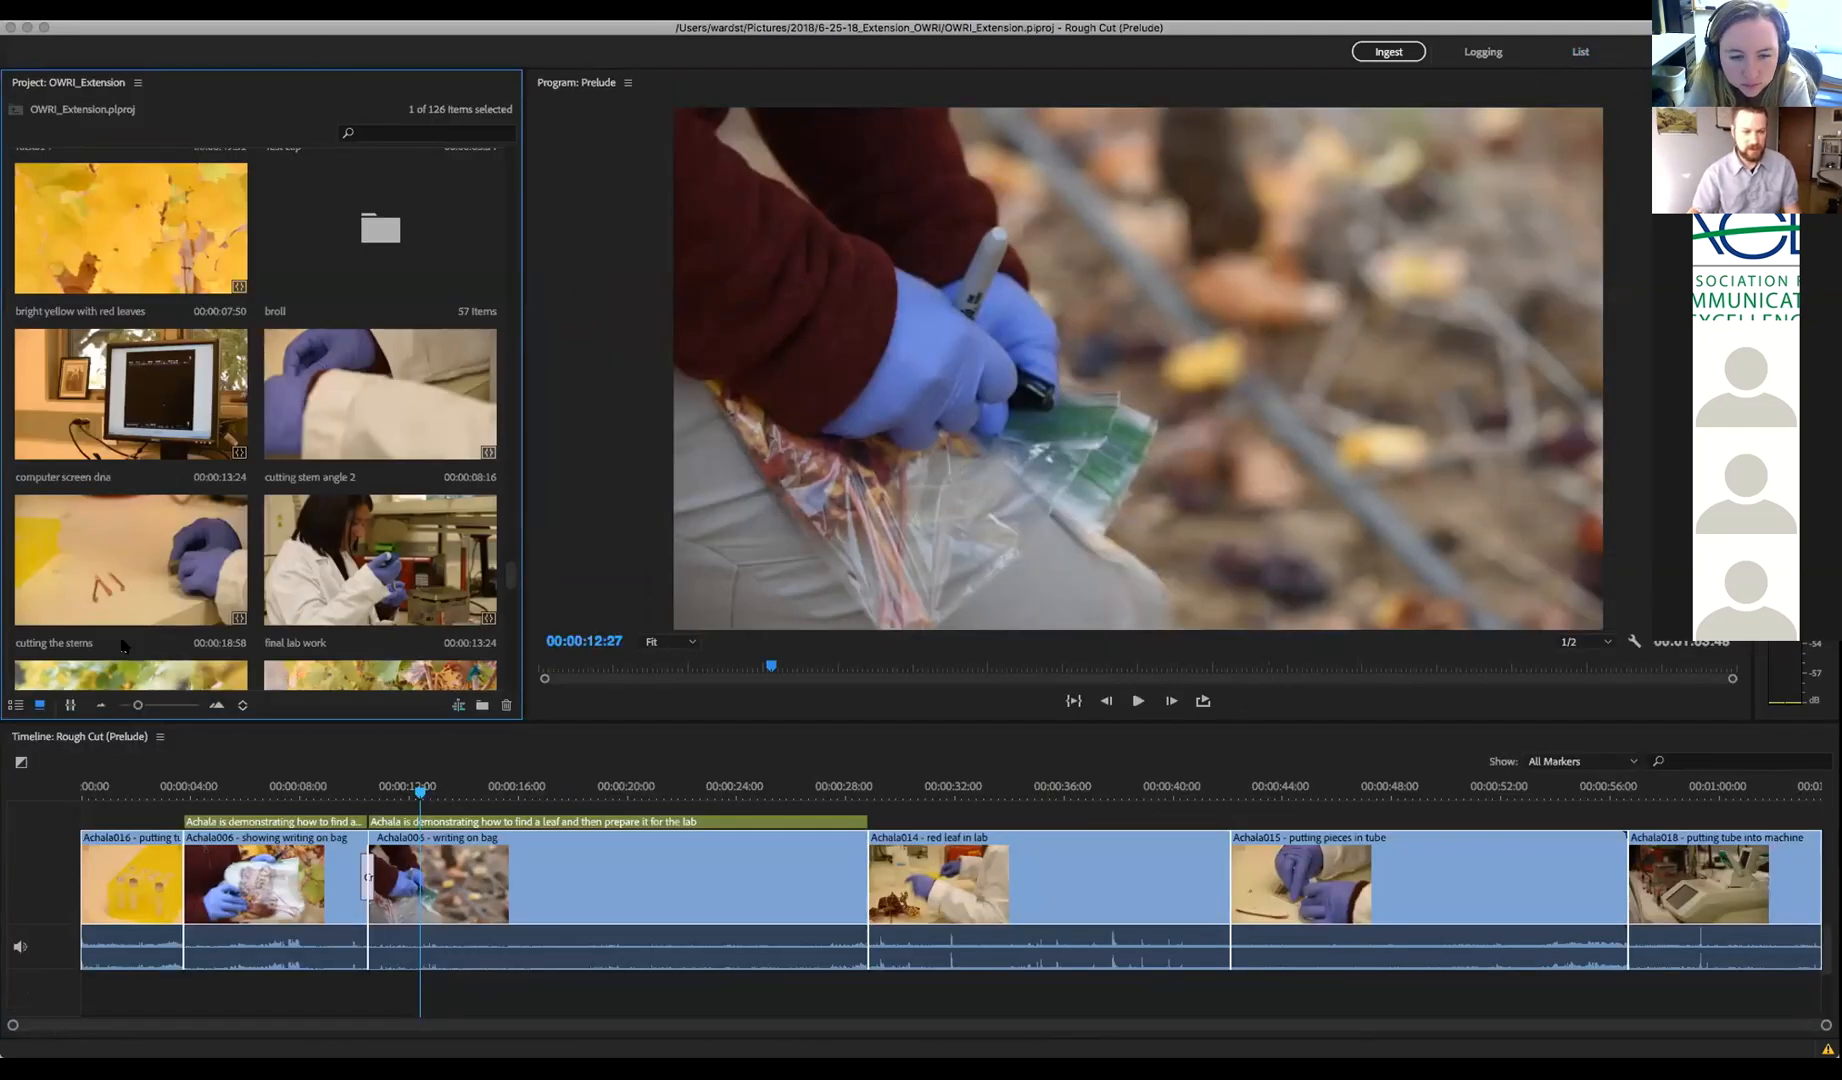
left_click(69, 706)
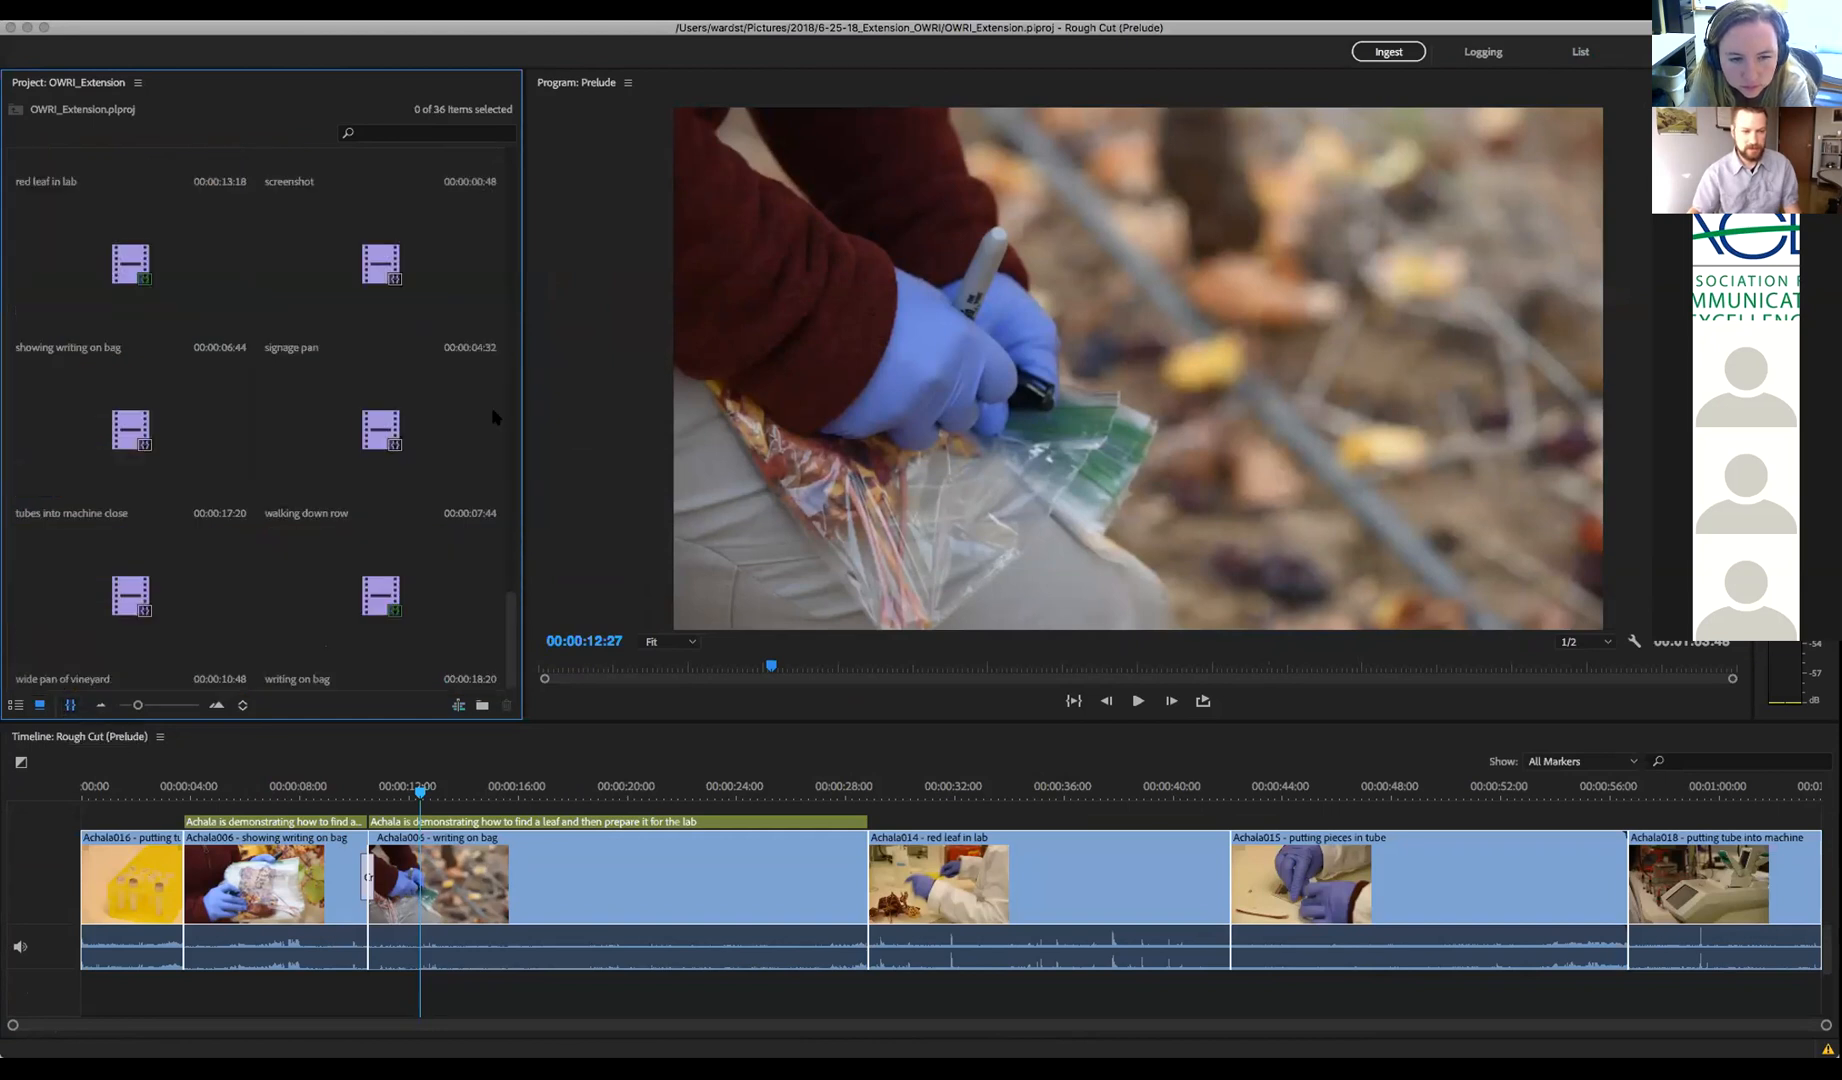
left_click_drag(511, 635, 503, 545)
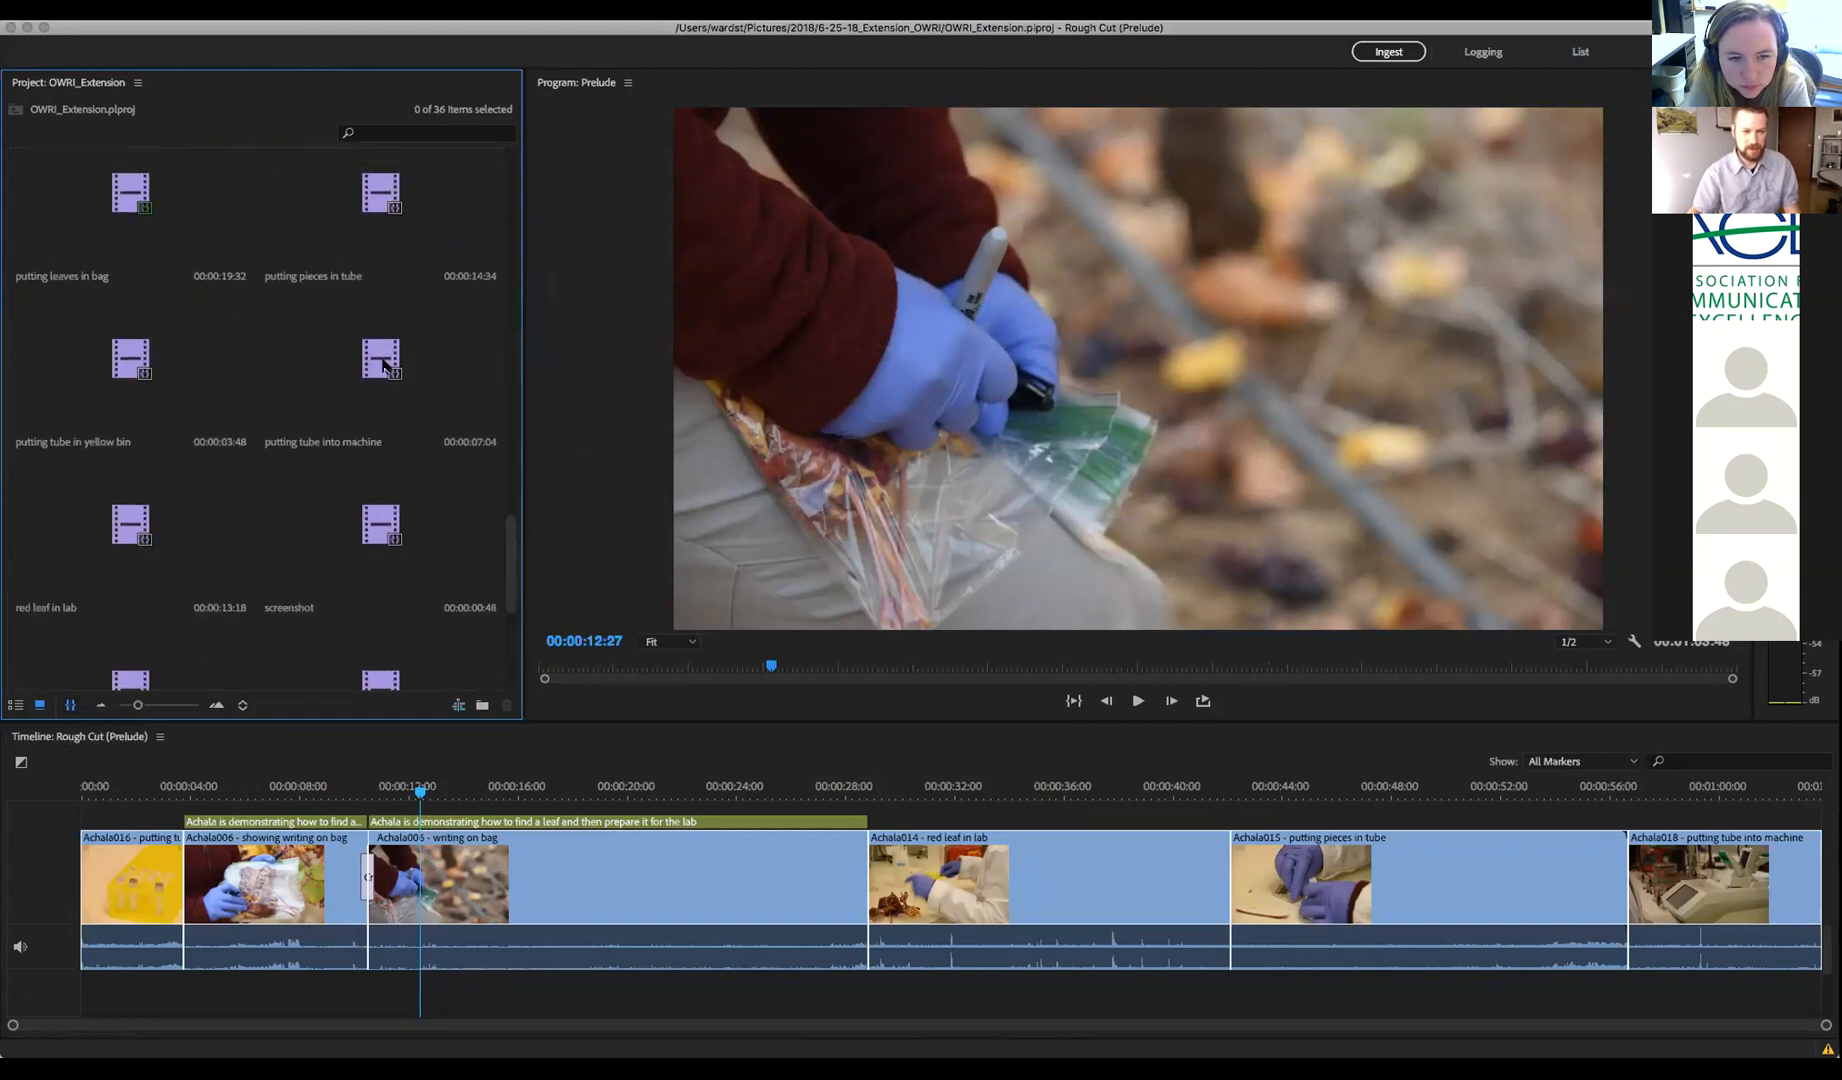
Add 'putting tube into machine' at 28 seconds and 'walking down row' after 'red leaf in lab'
left_click_drag(380, 360, 907, 862)
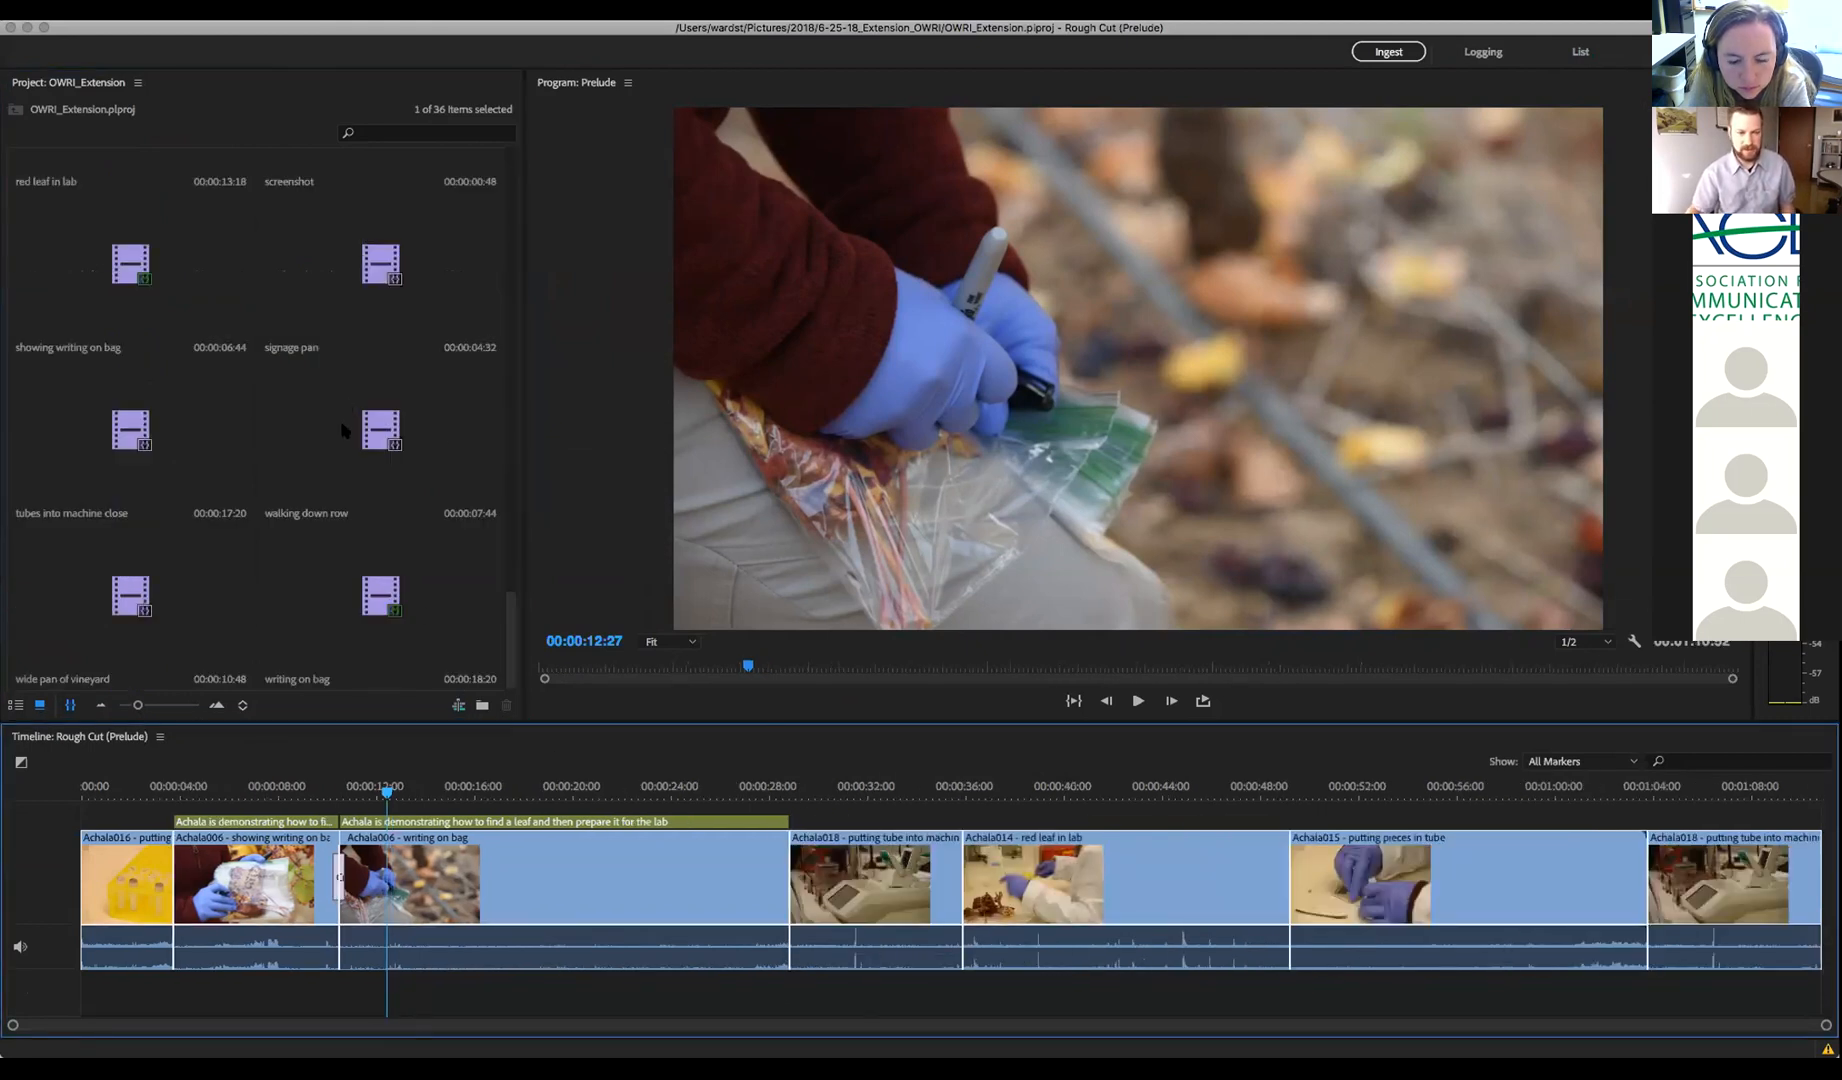
left_click_drag(375, 437, 1322, 876)
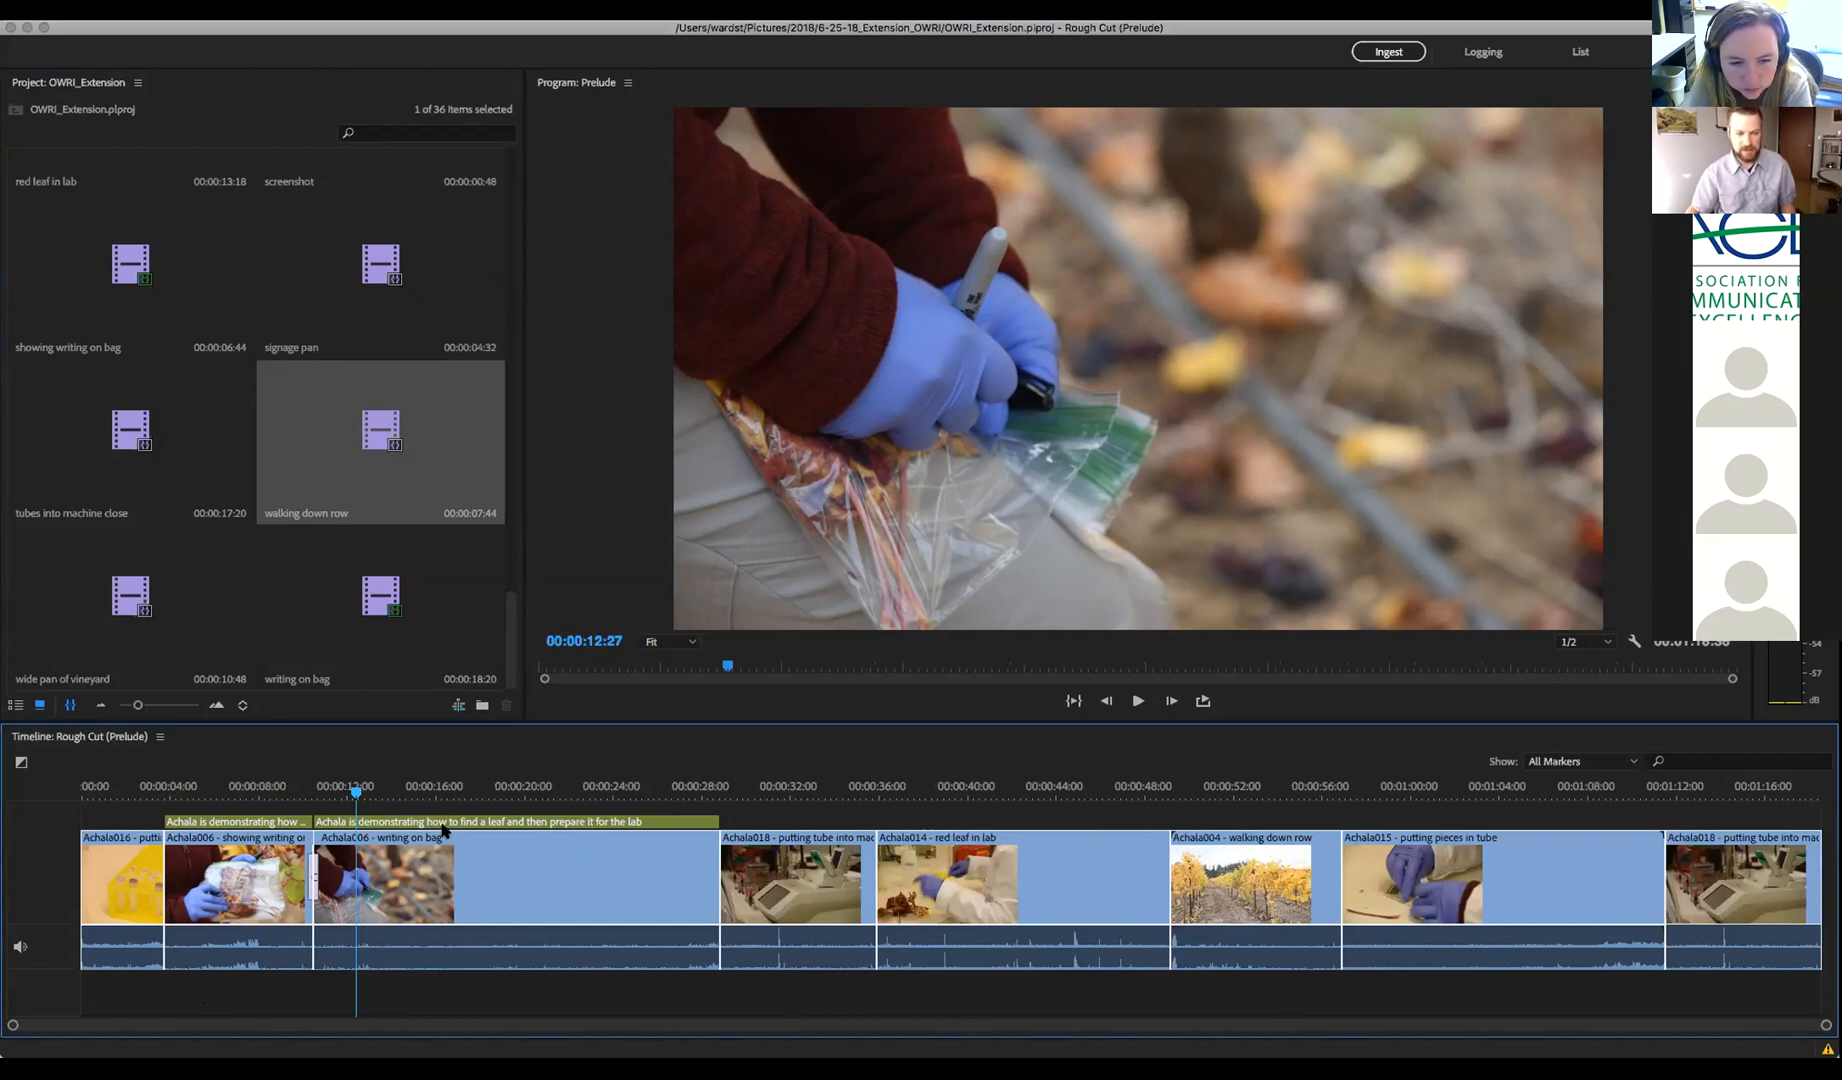
left_click_drag(356, 791, 242, 795)
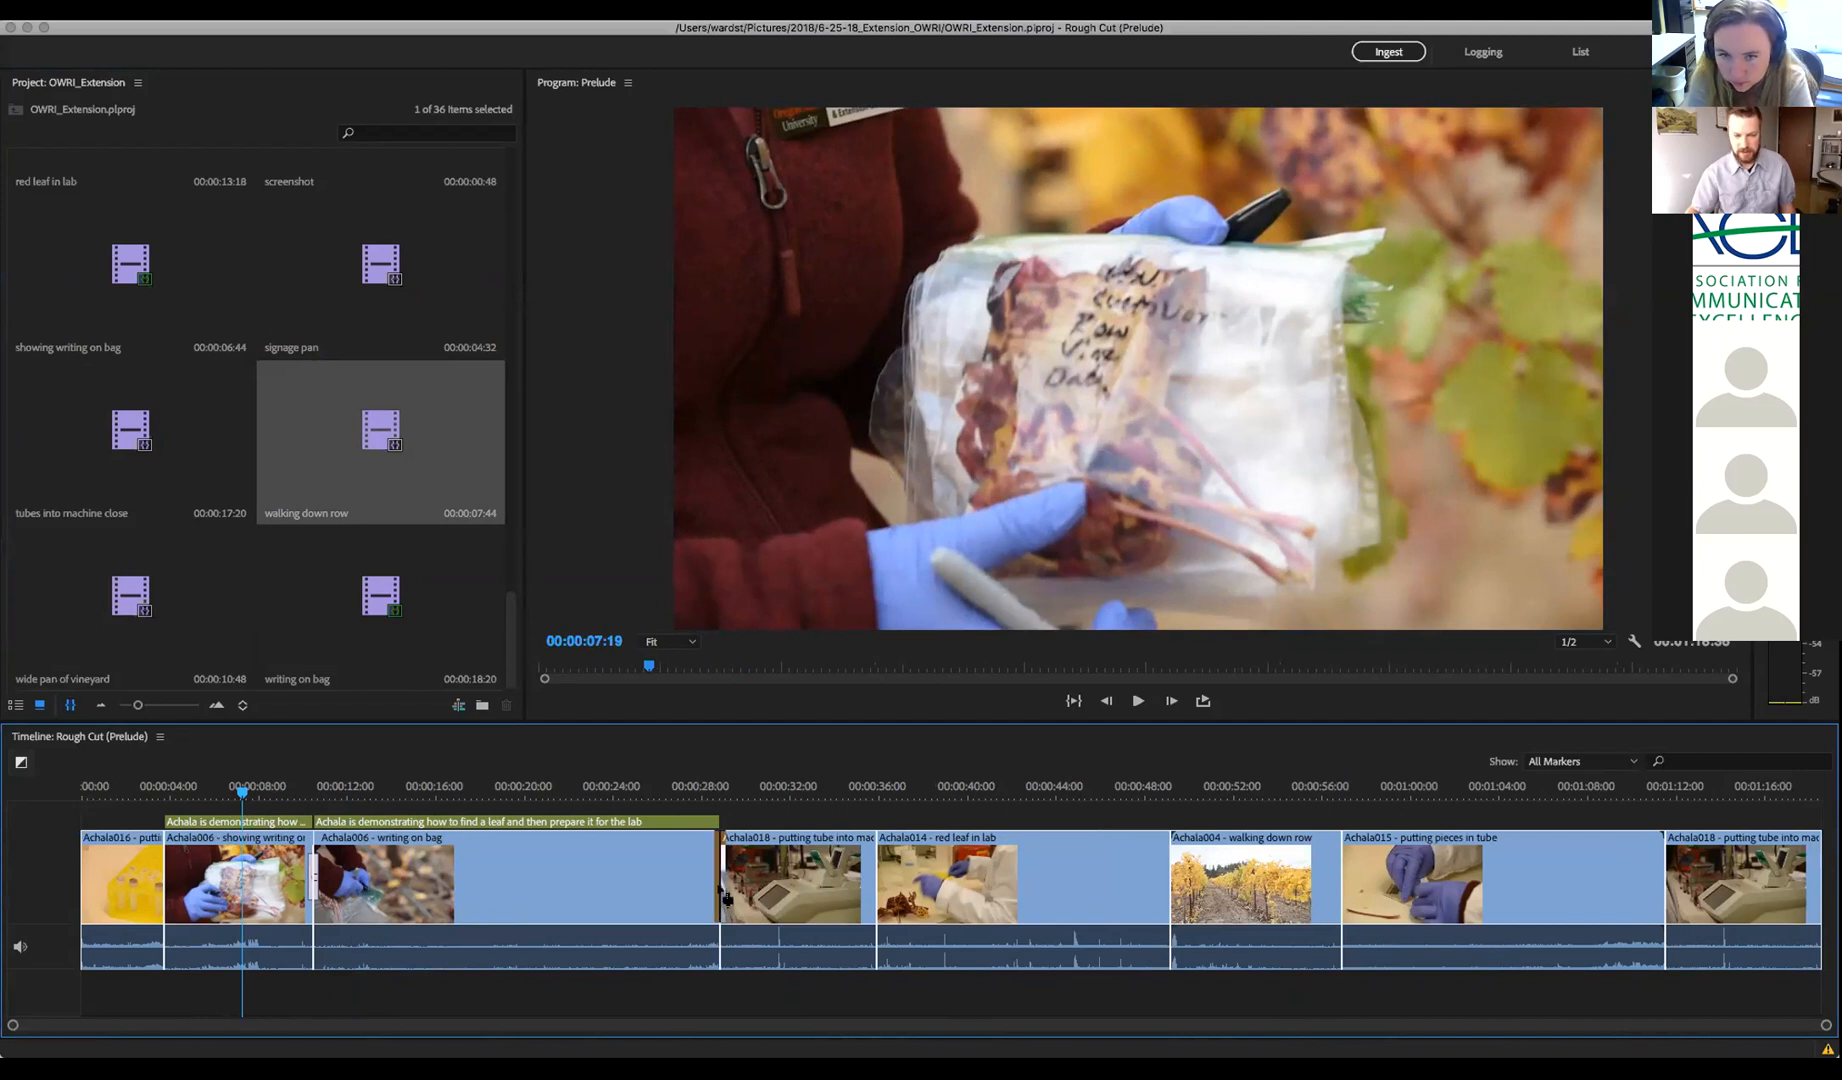
left_click_drag(690, 787, 873, 793)
Jump playback to 00:00:34:23 and scroll the project bin
left_click(843, 795)
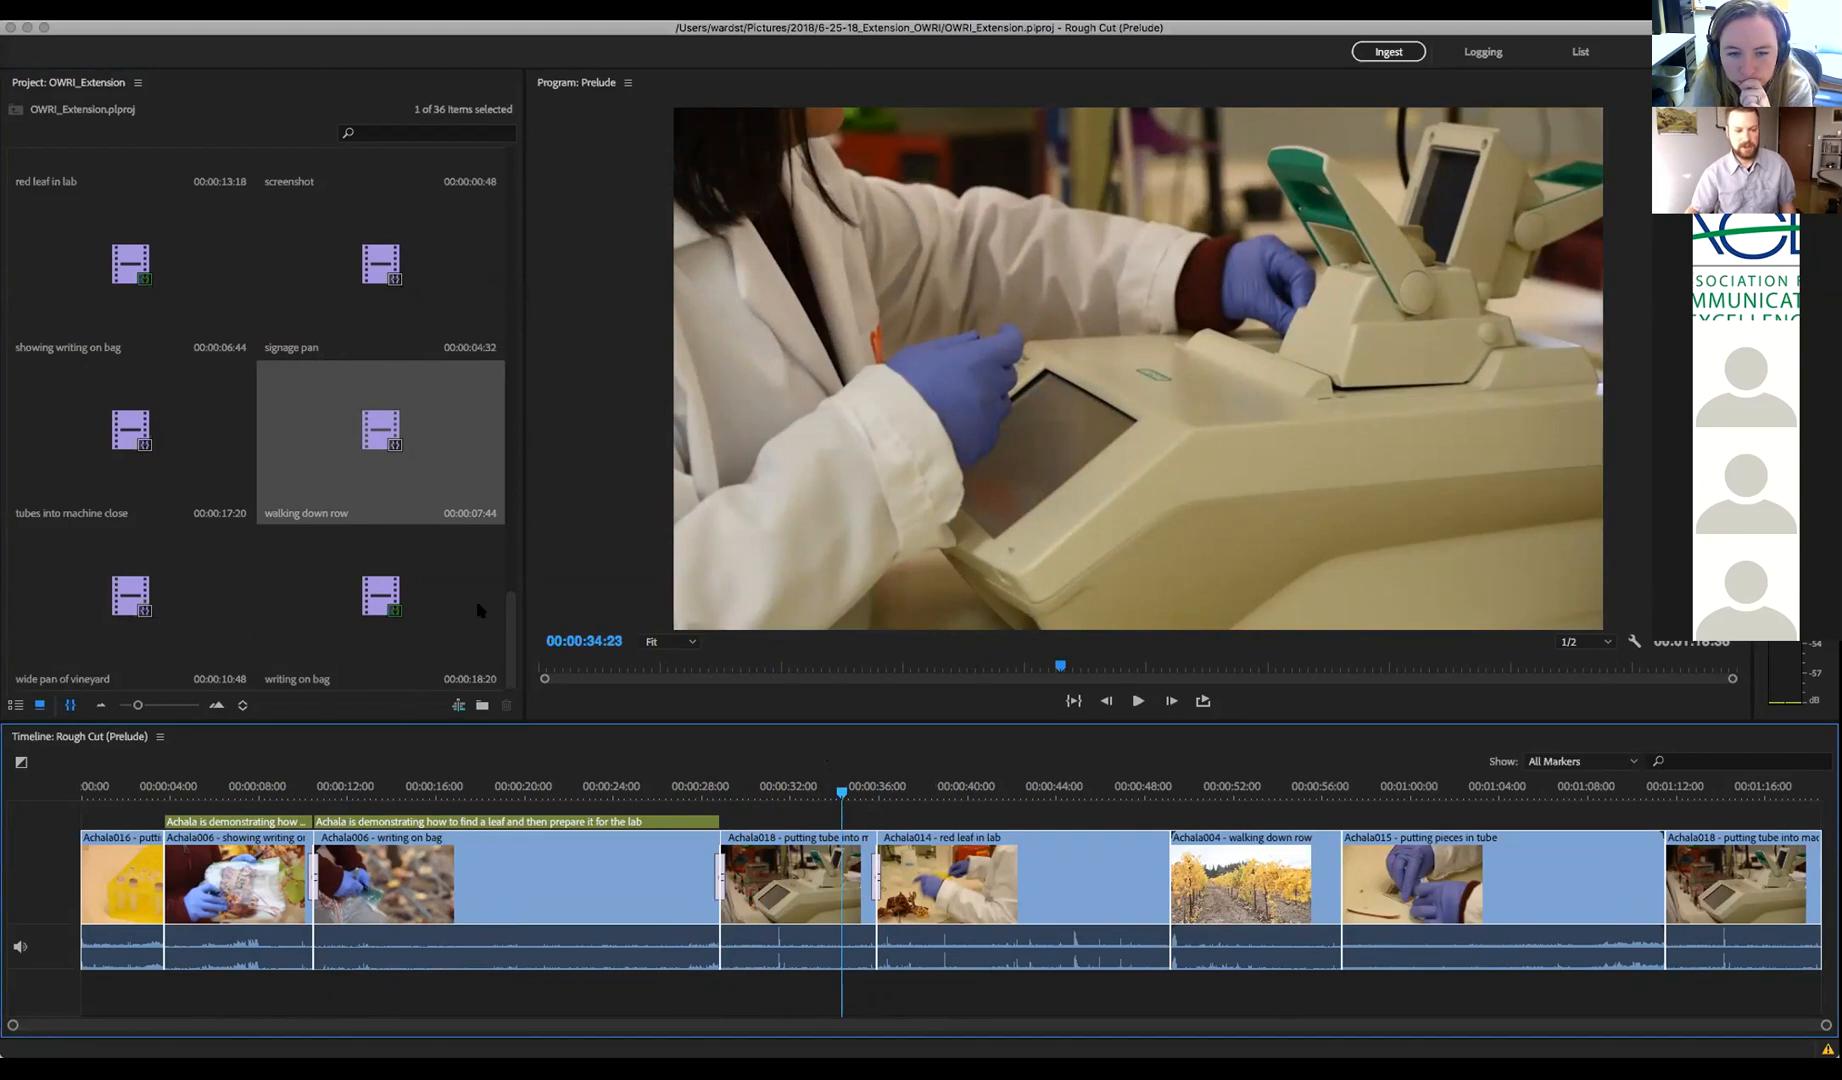
left_click(510, 645)
left_click_drag(507, 650, 508, 261)
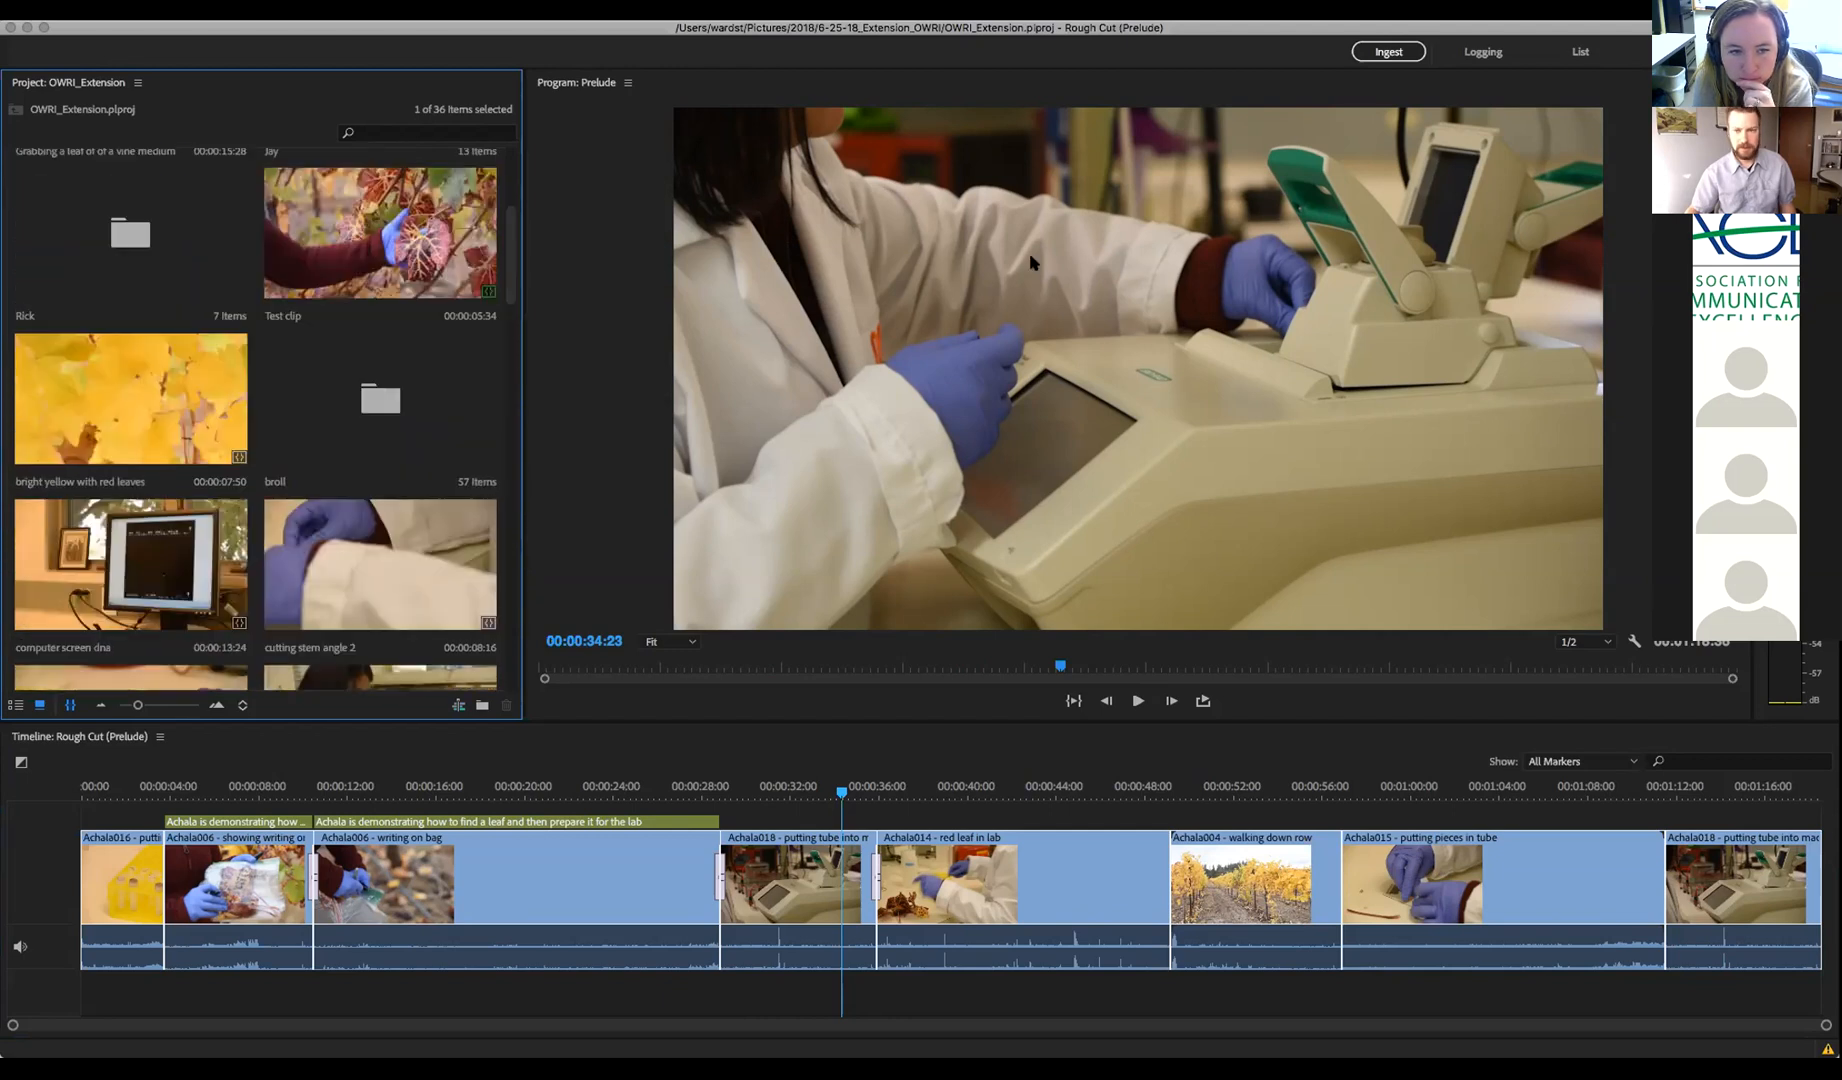
Switch to the List workspace and flatten the project to show all 126 items
left_click(1580, 52)
left_click_drag(1057, 772, 1091, 627)
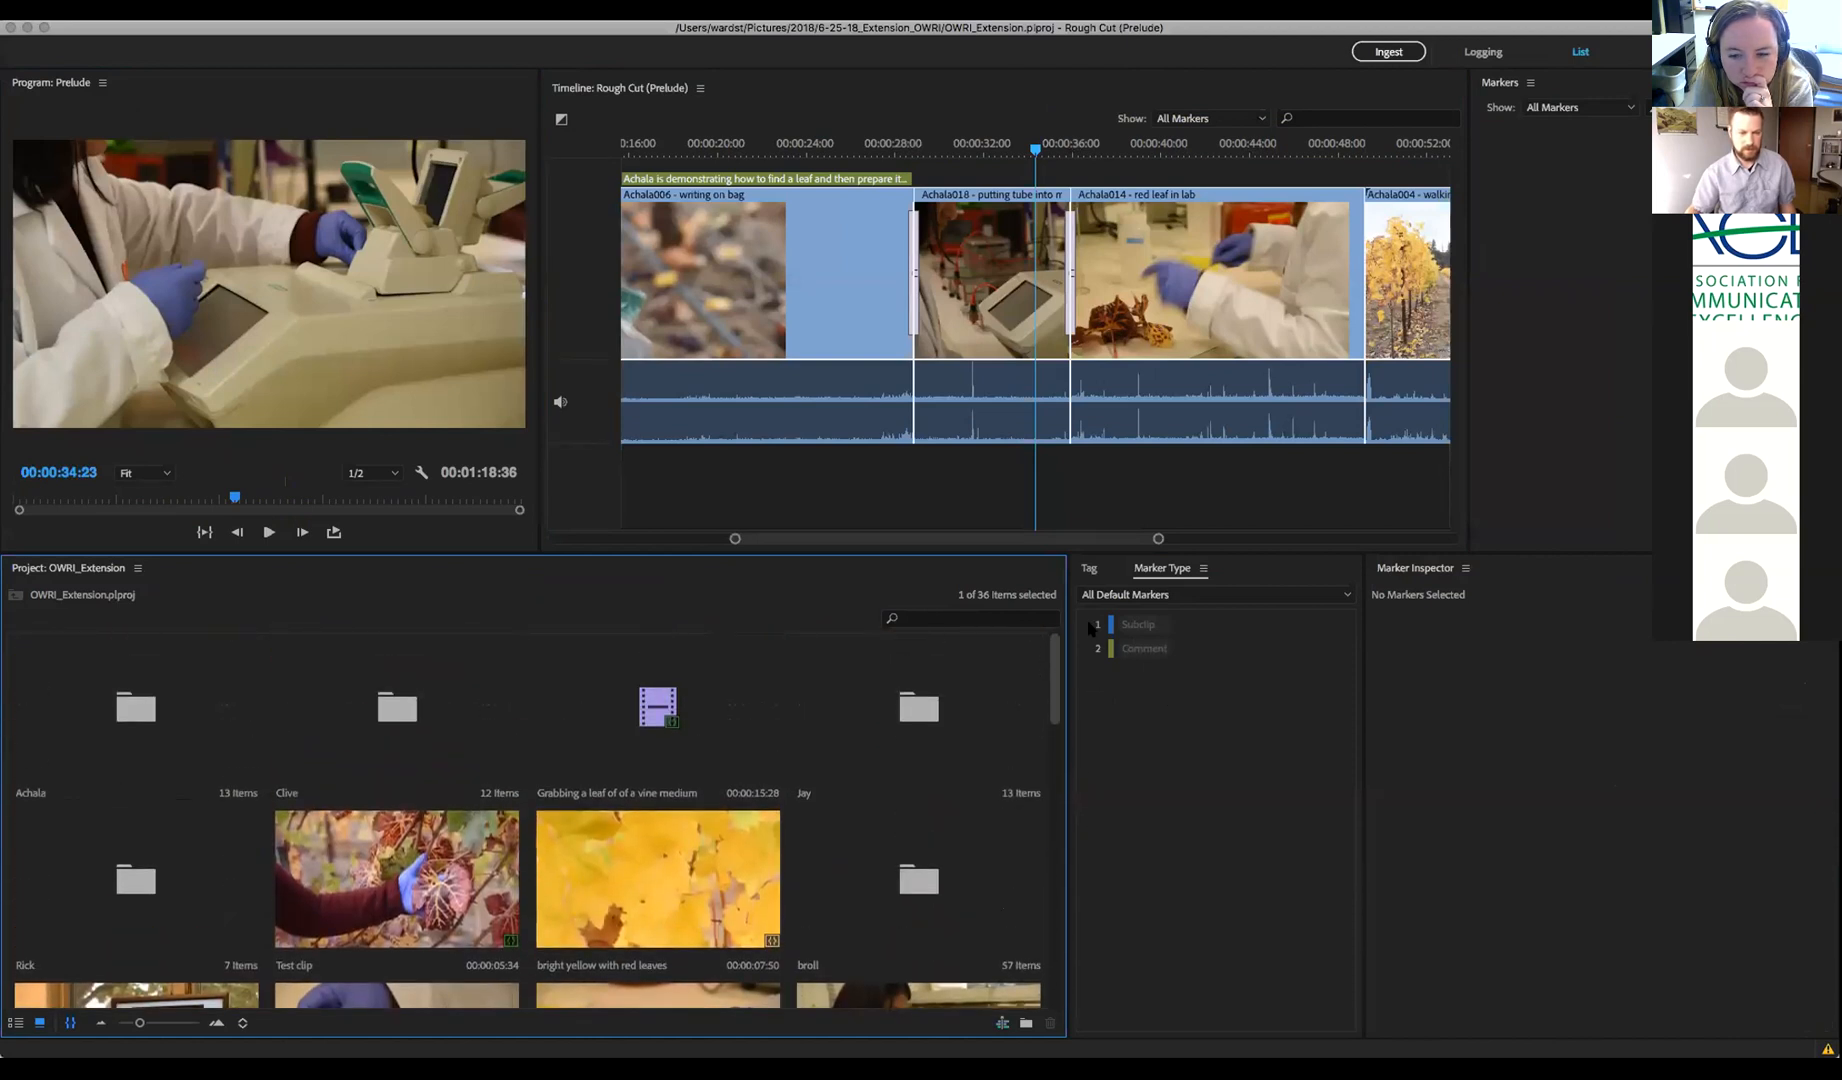
left_click(69, 1024)
left_click_drag(1052, 652, 1050, 928)
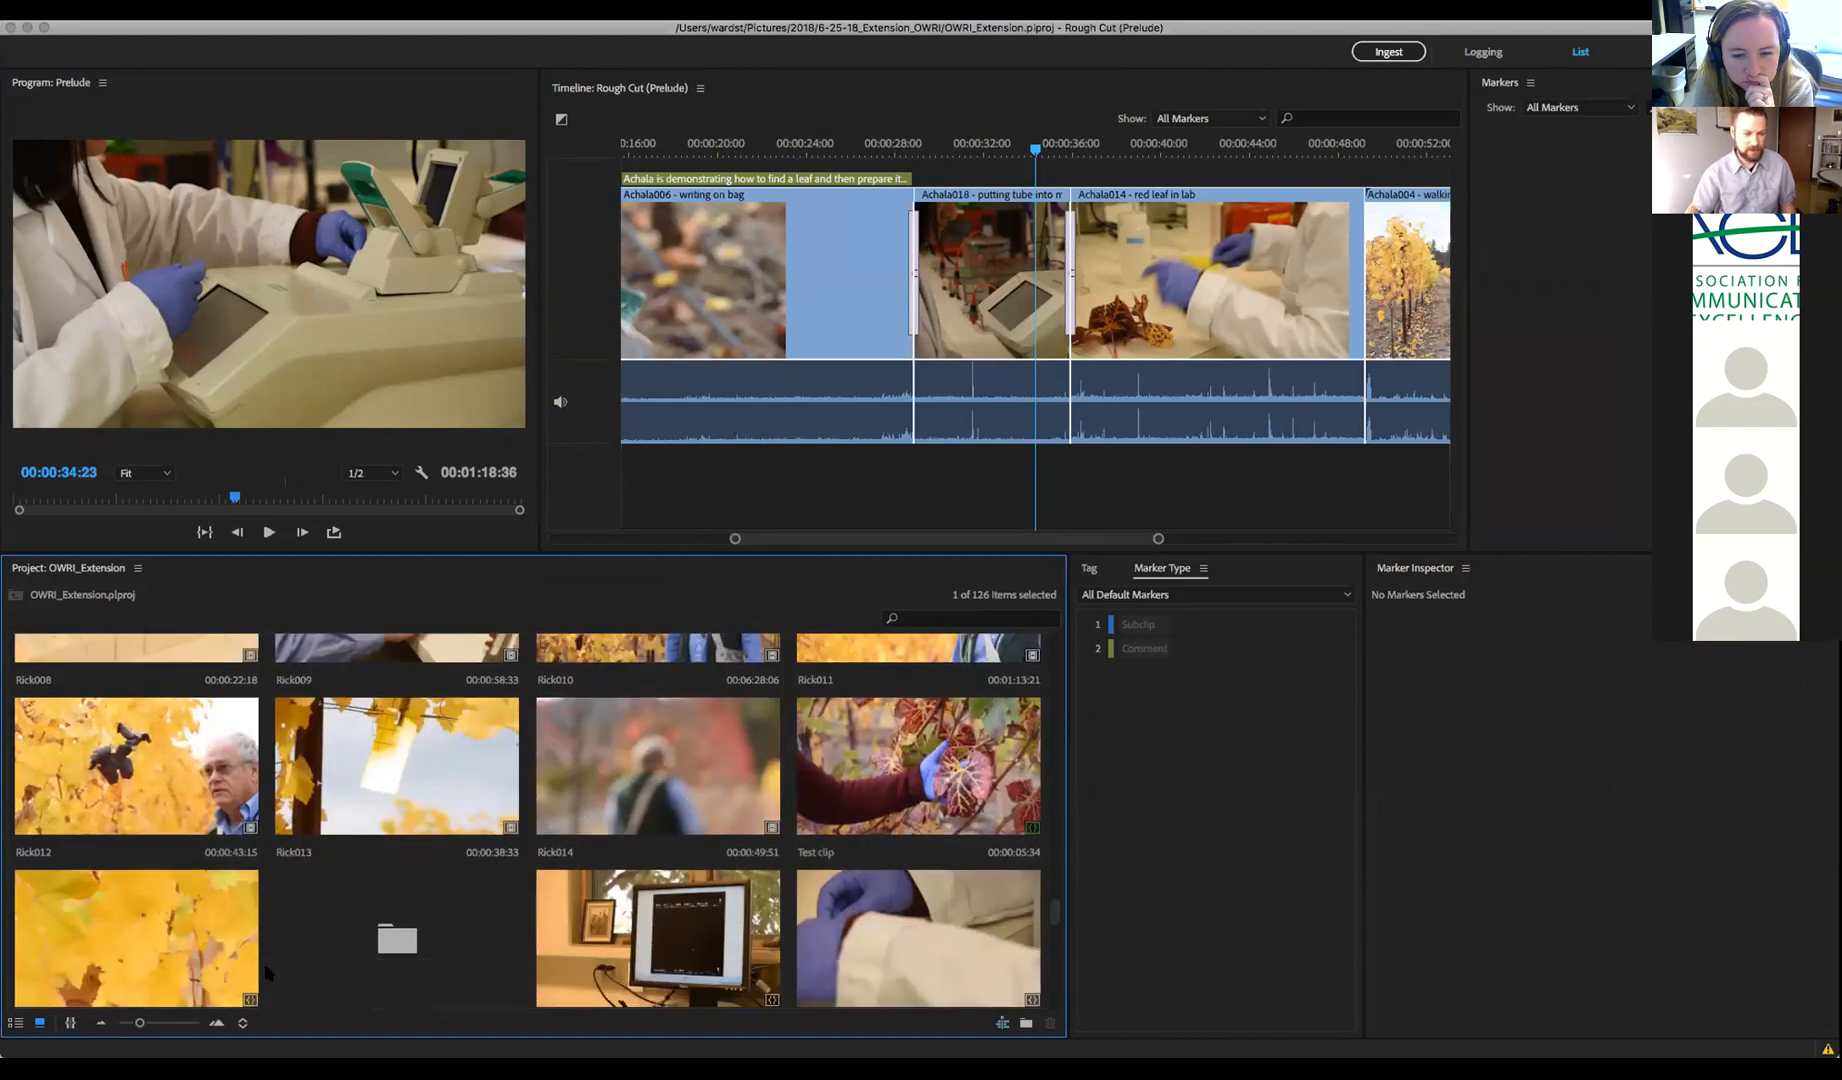
Show the project as a detailed column list, select the Prelude rough cut, and open File > Export
left_click(15, 1022)
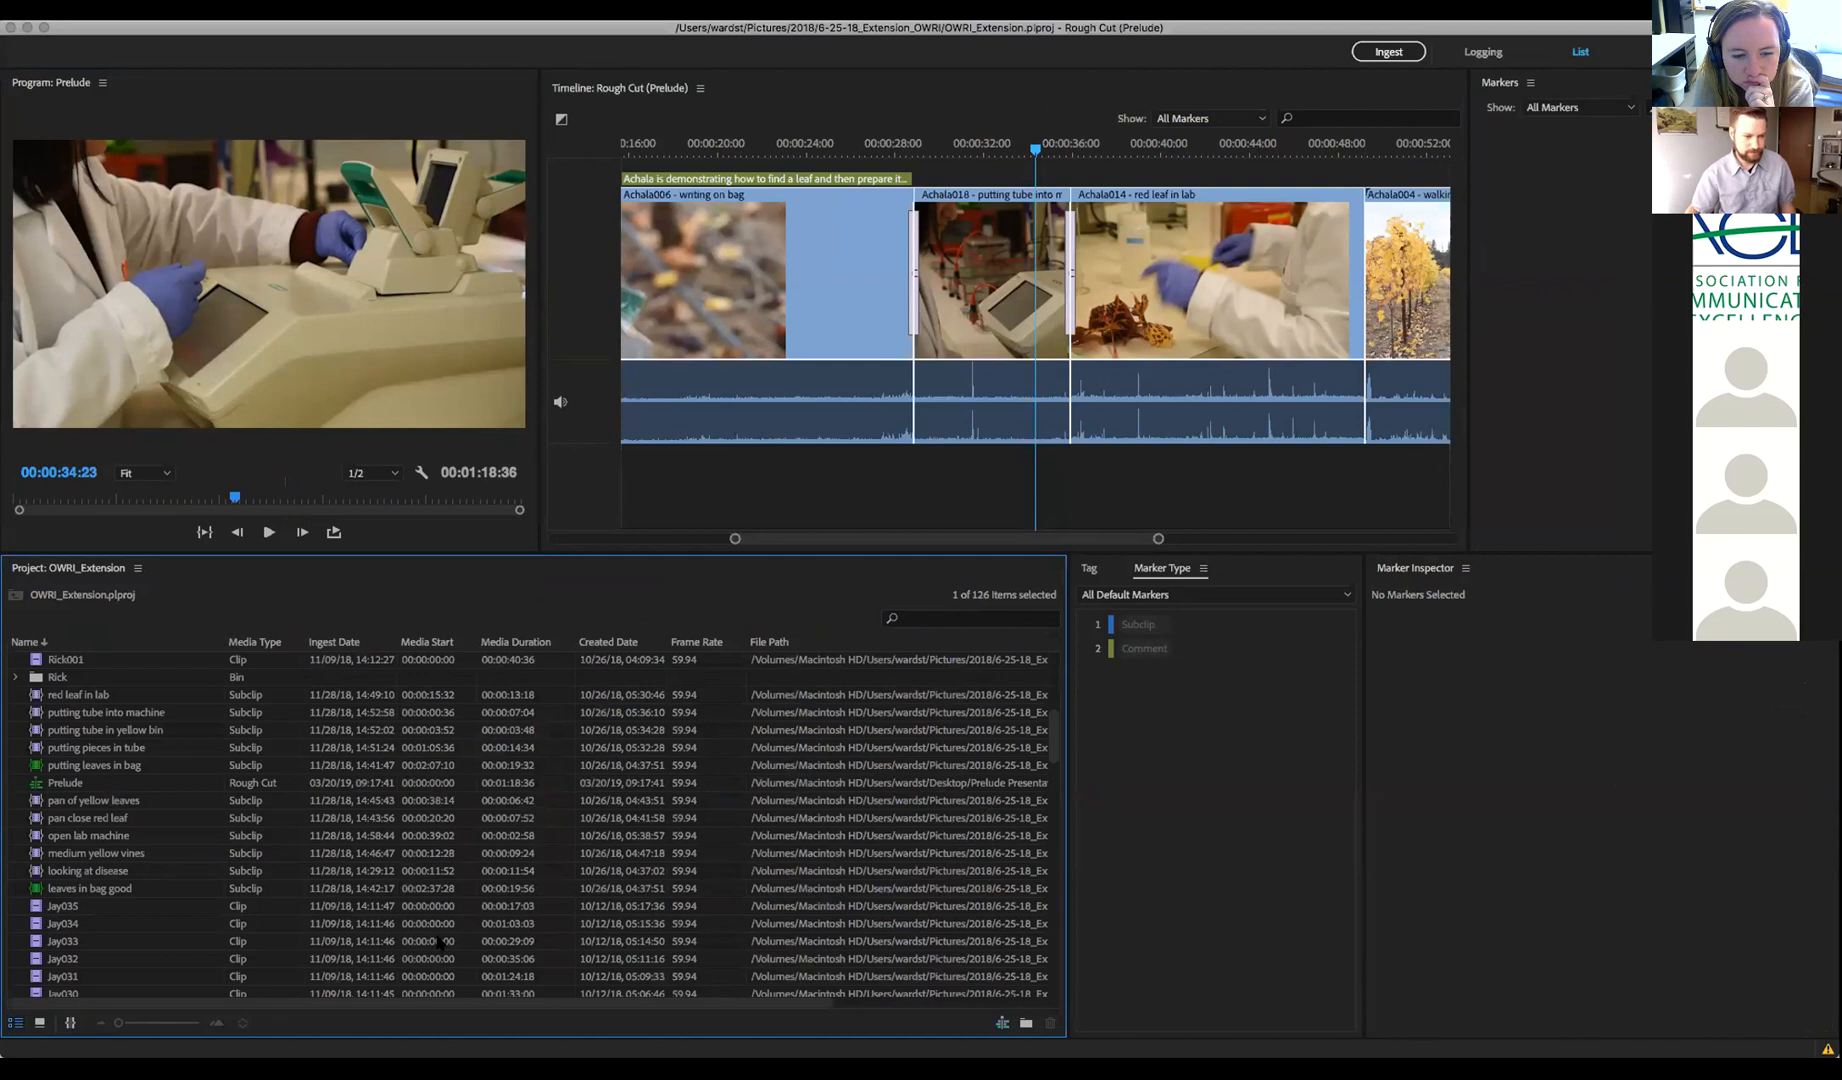
left_click(66, 786)
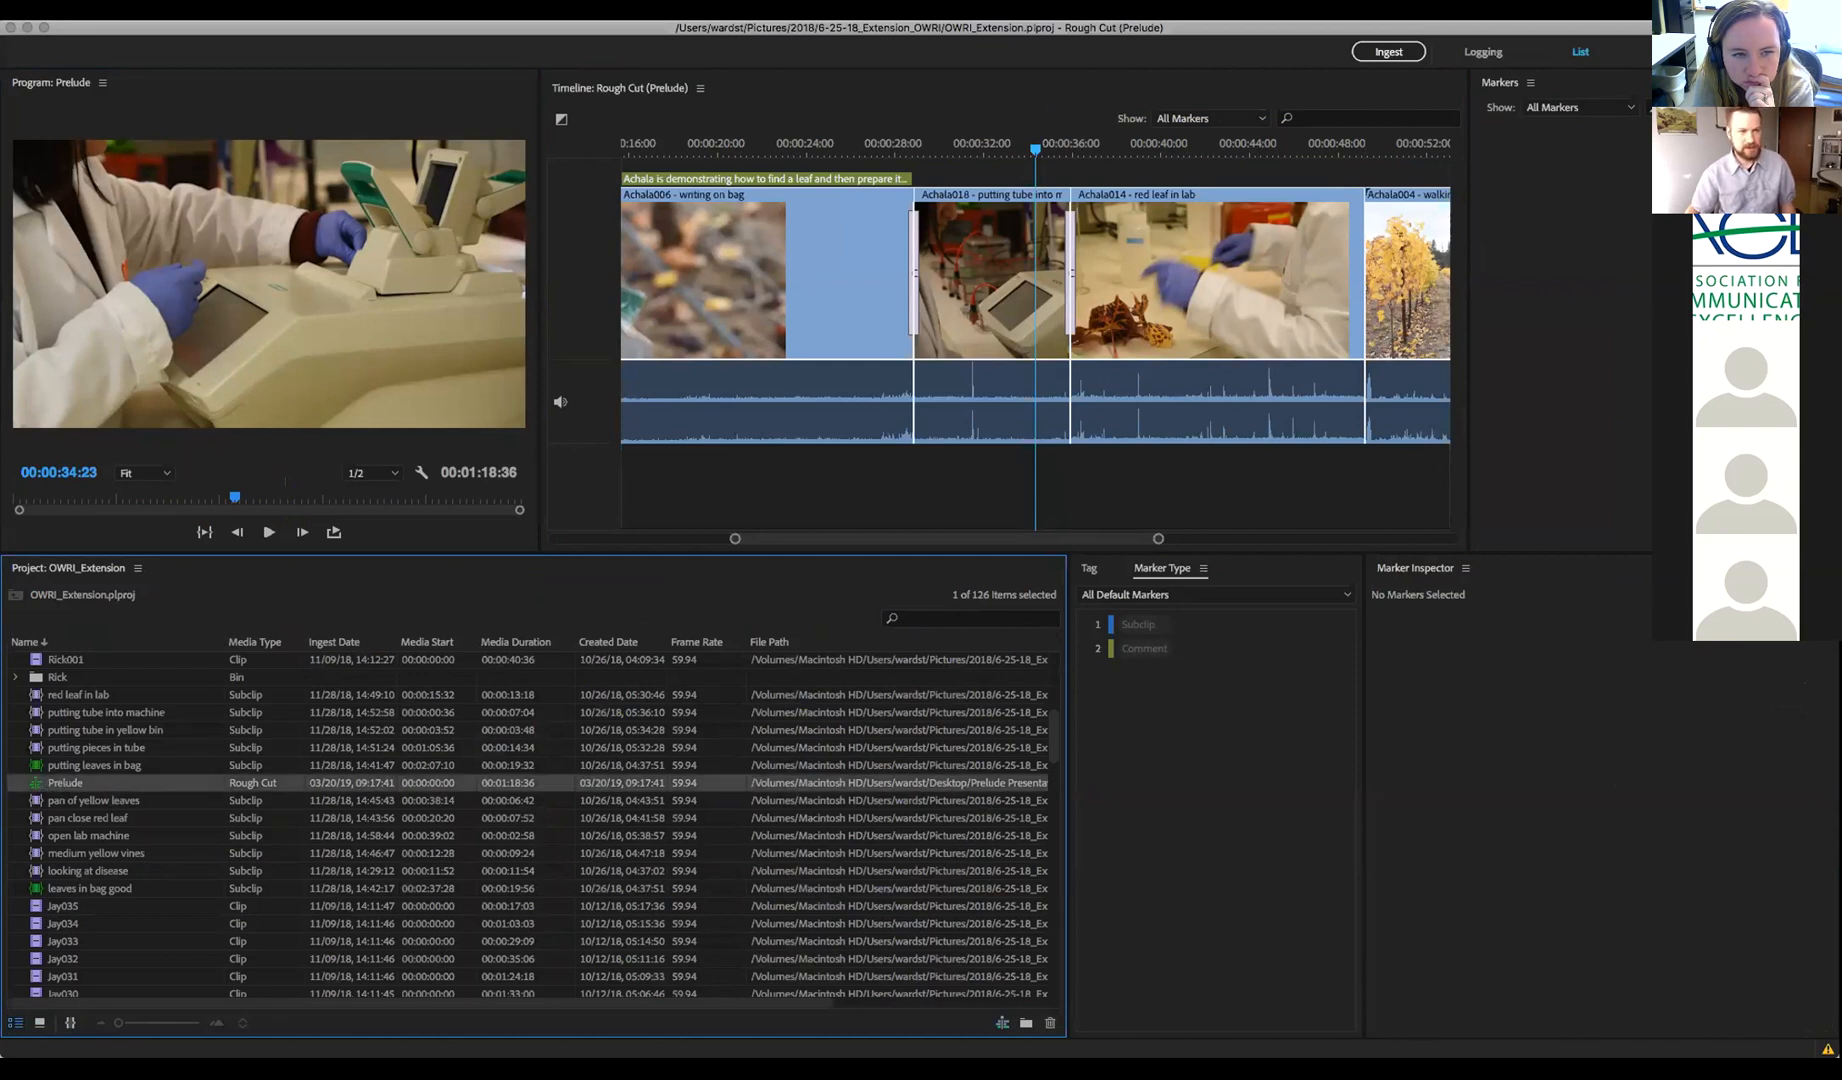
left_click(32, 8)
mouse_move(118, 192)
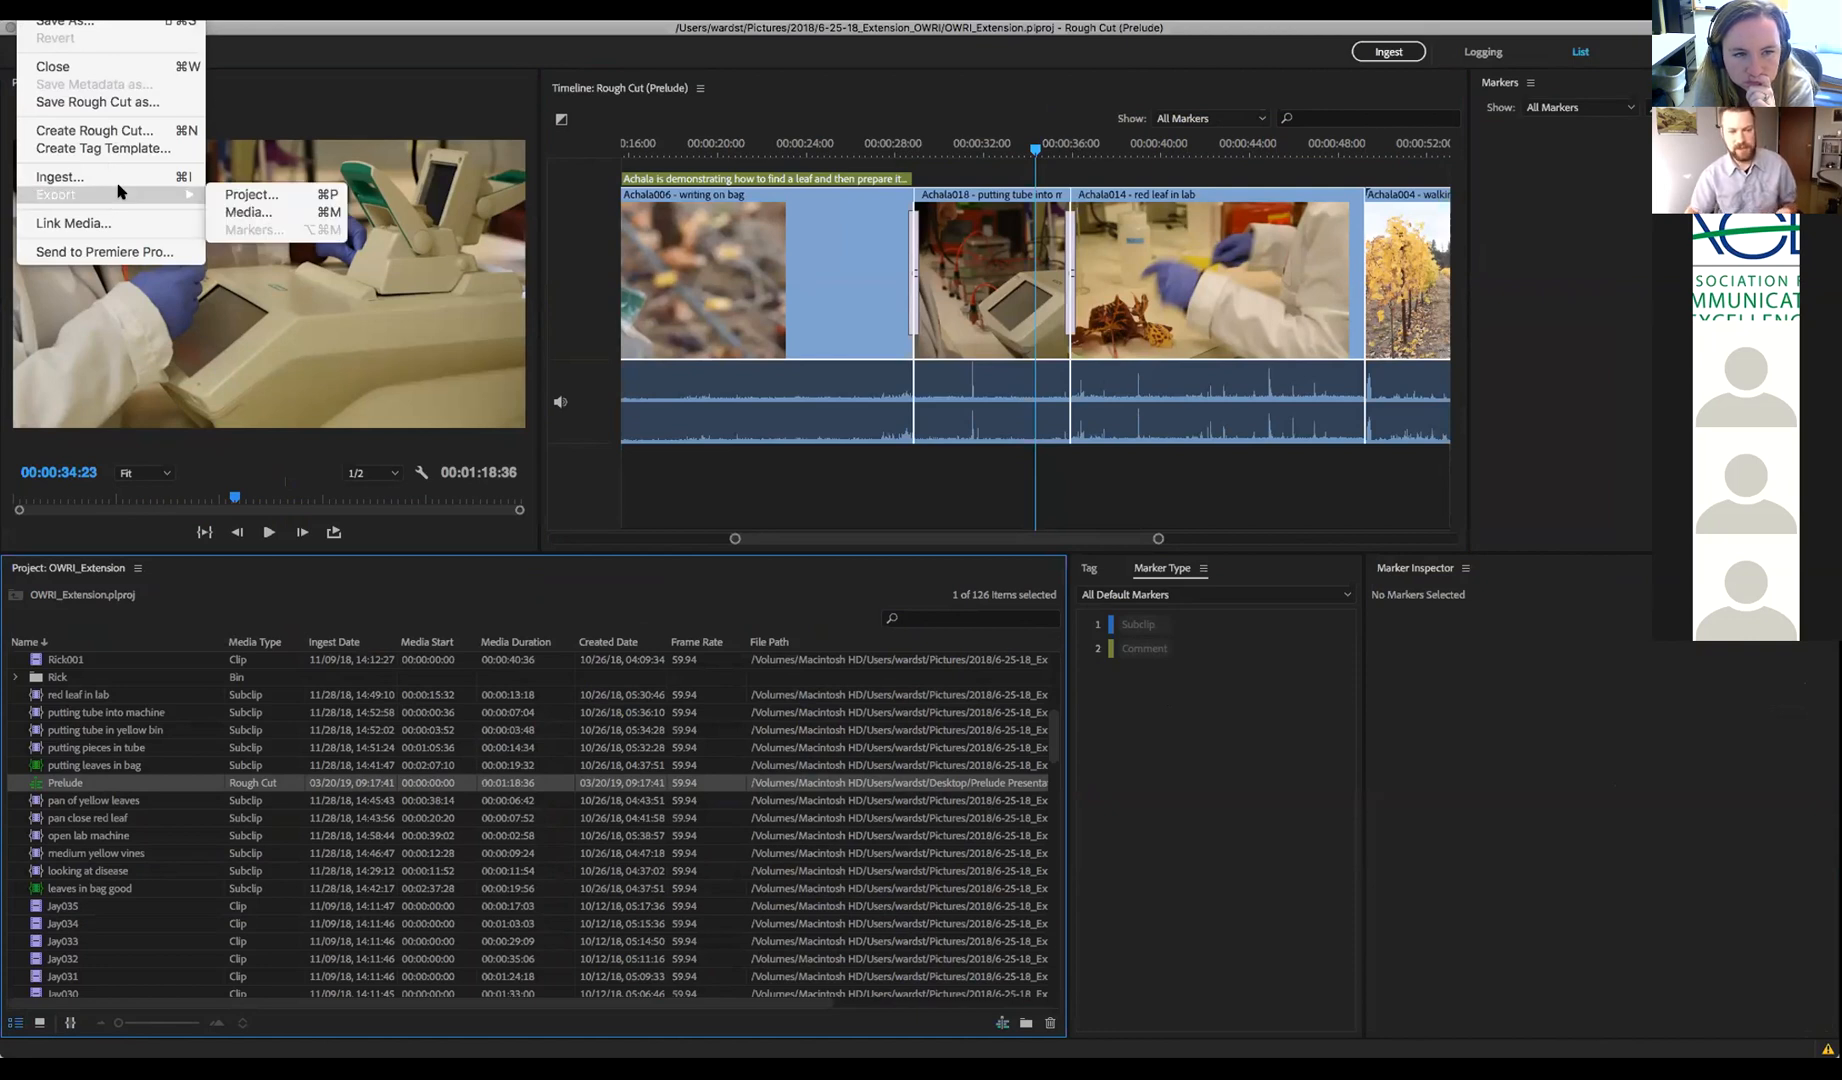
Export the rough cut as a Premiere Pro project named 'Prelude', cancelling at the folder chooser
left_click(279, 197)
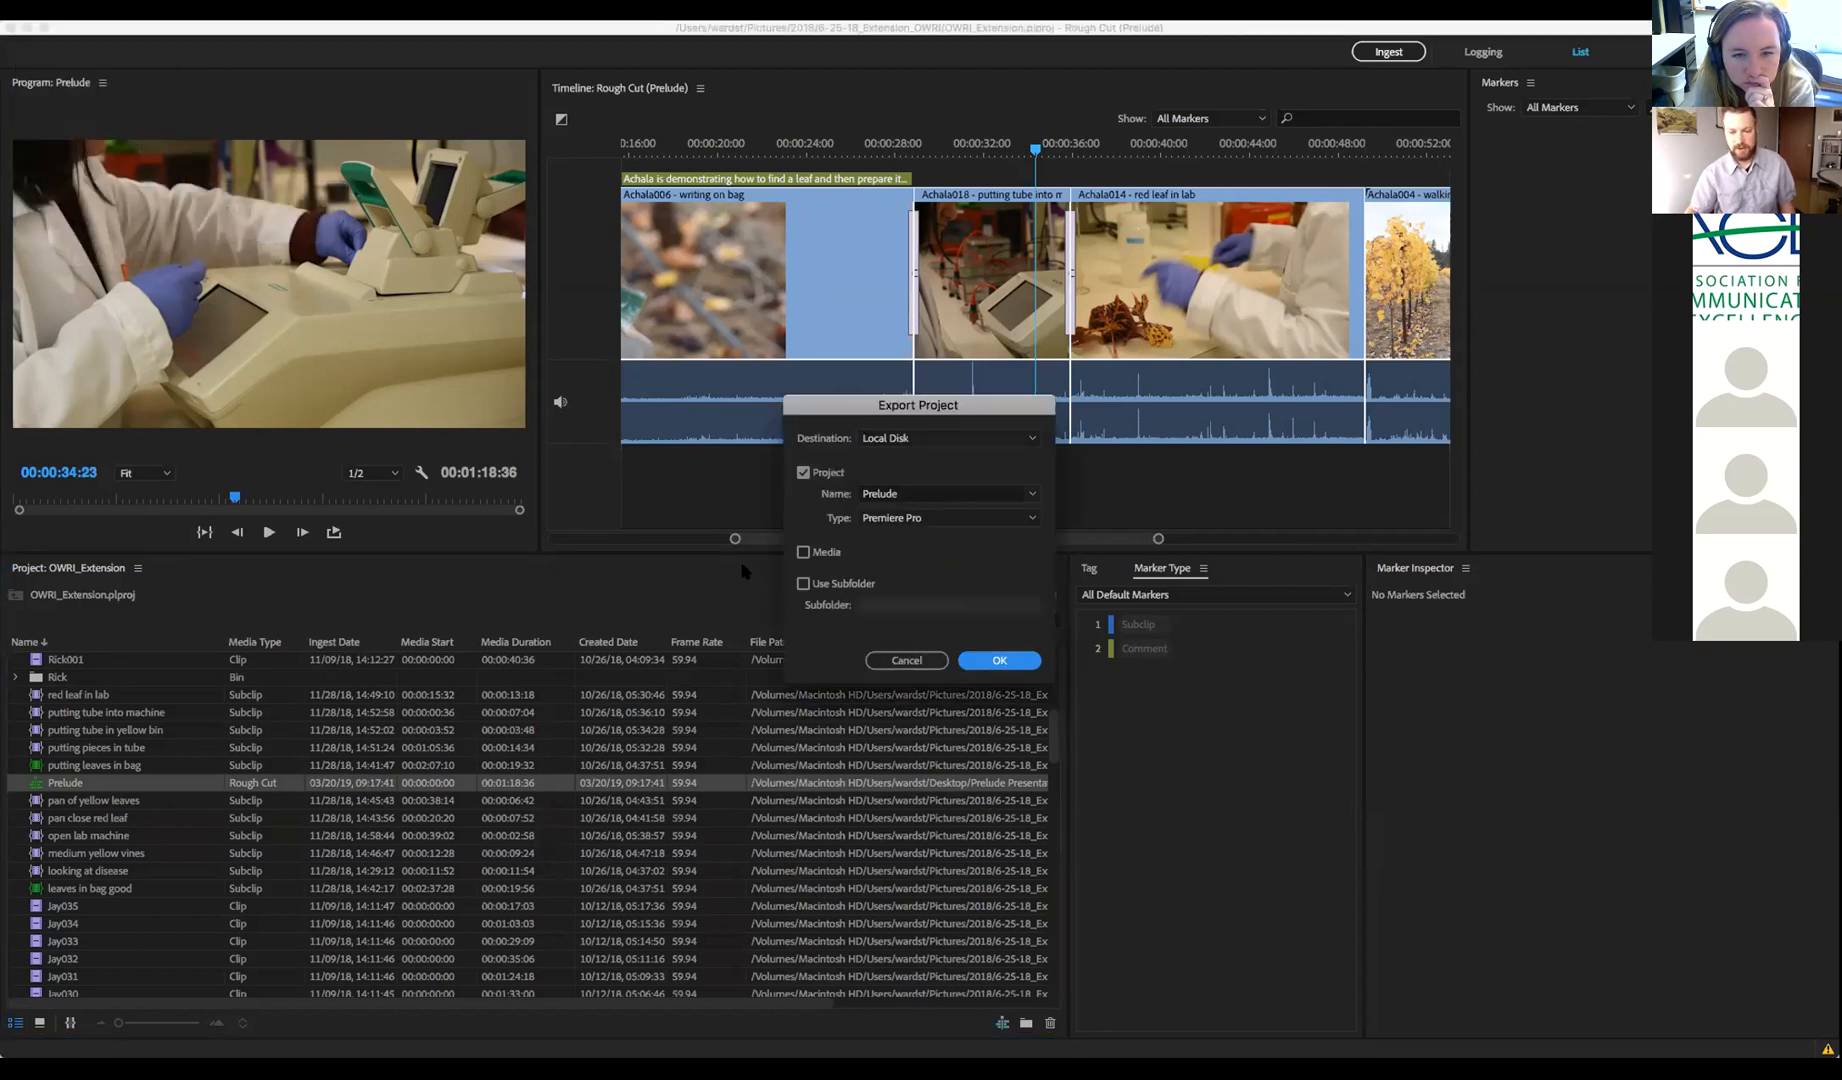
left_click(1033, 518)
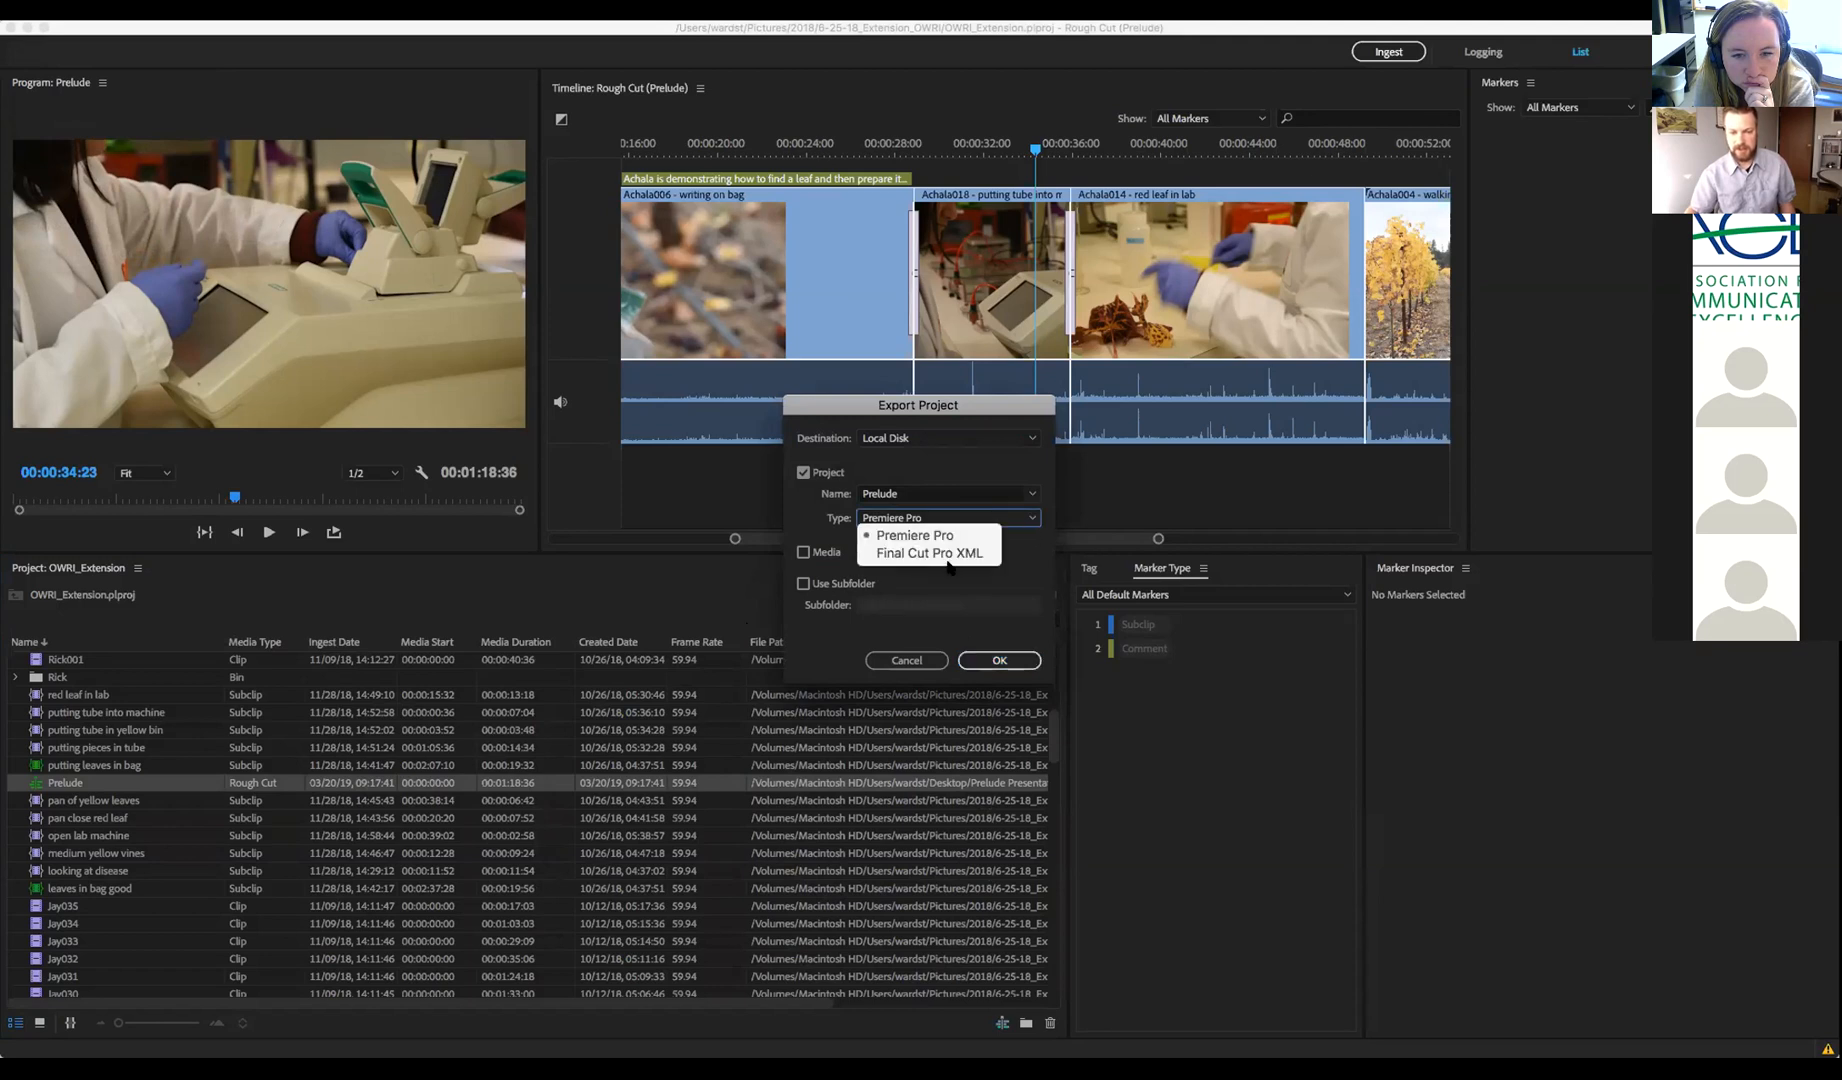
left_click(1022, 548)
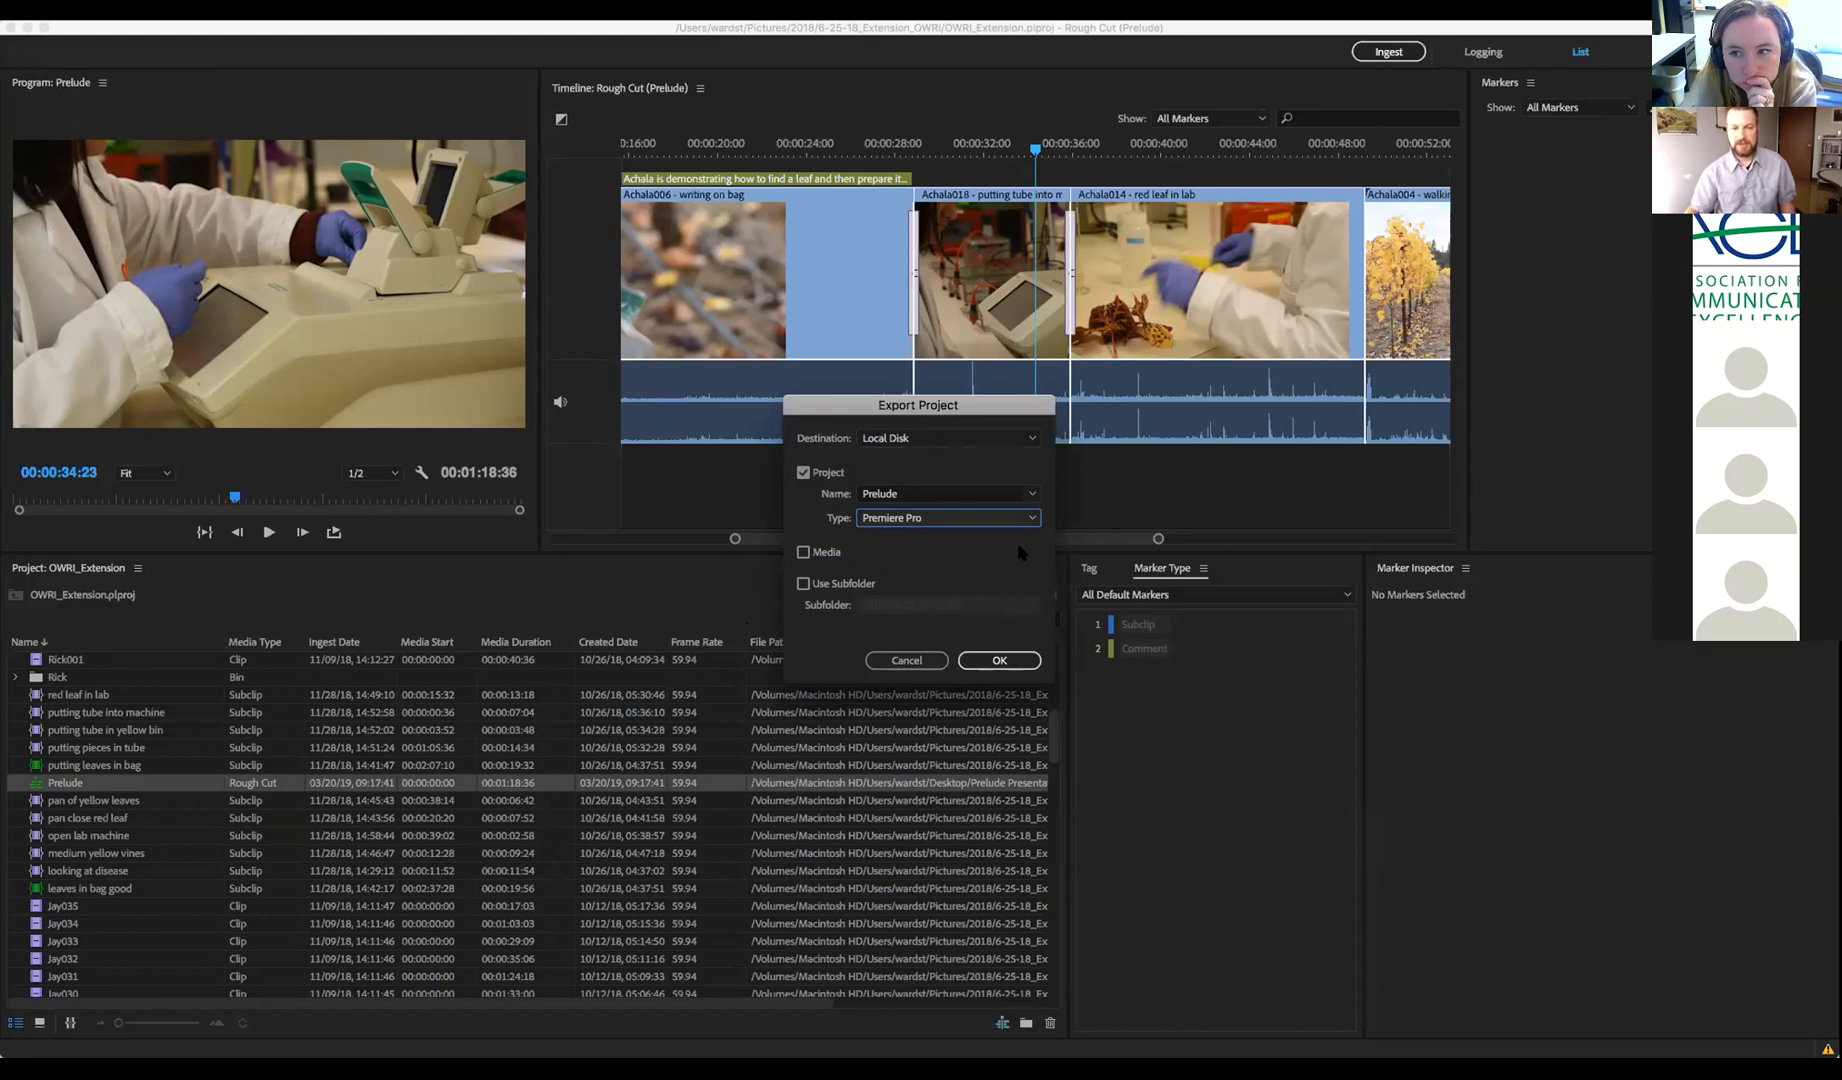
left_click(931, 493)
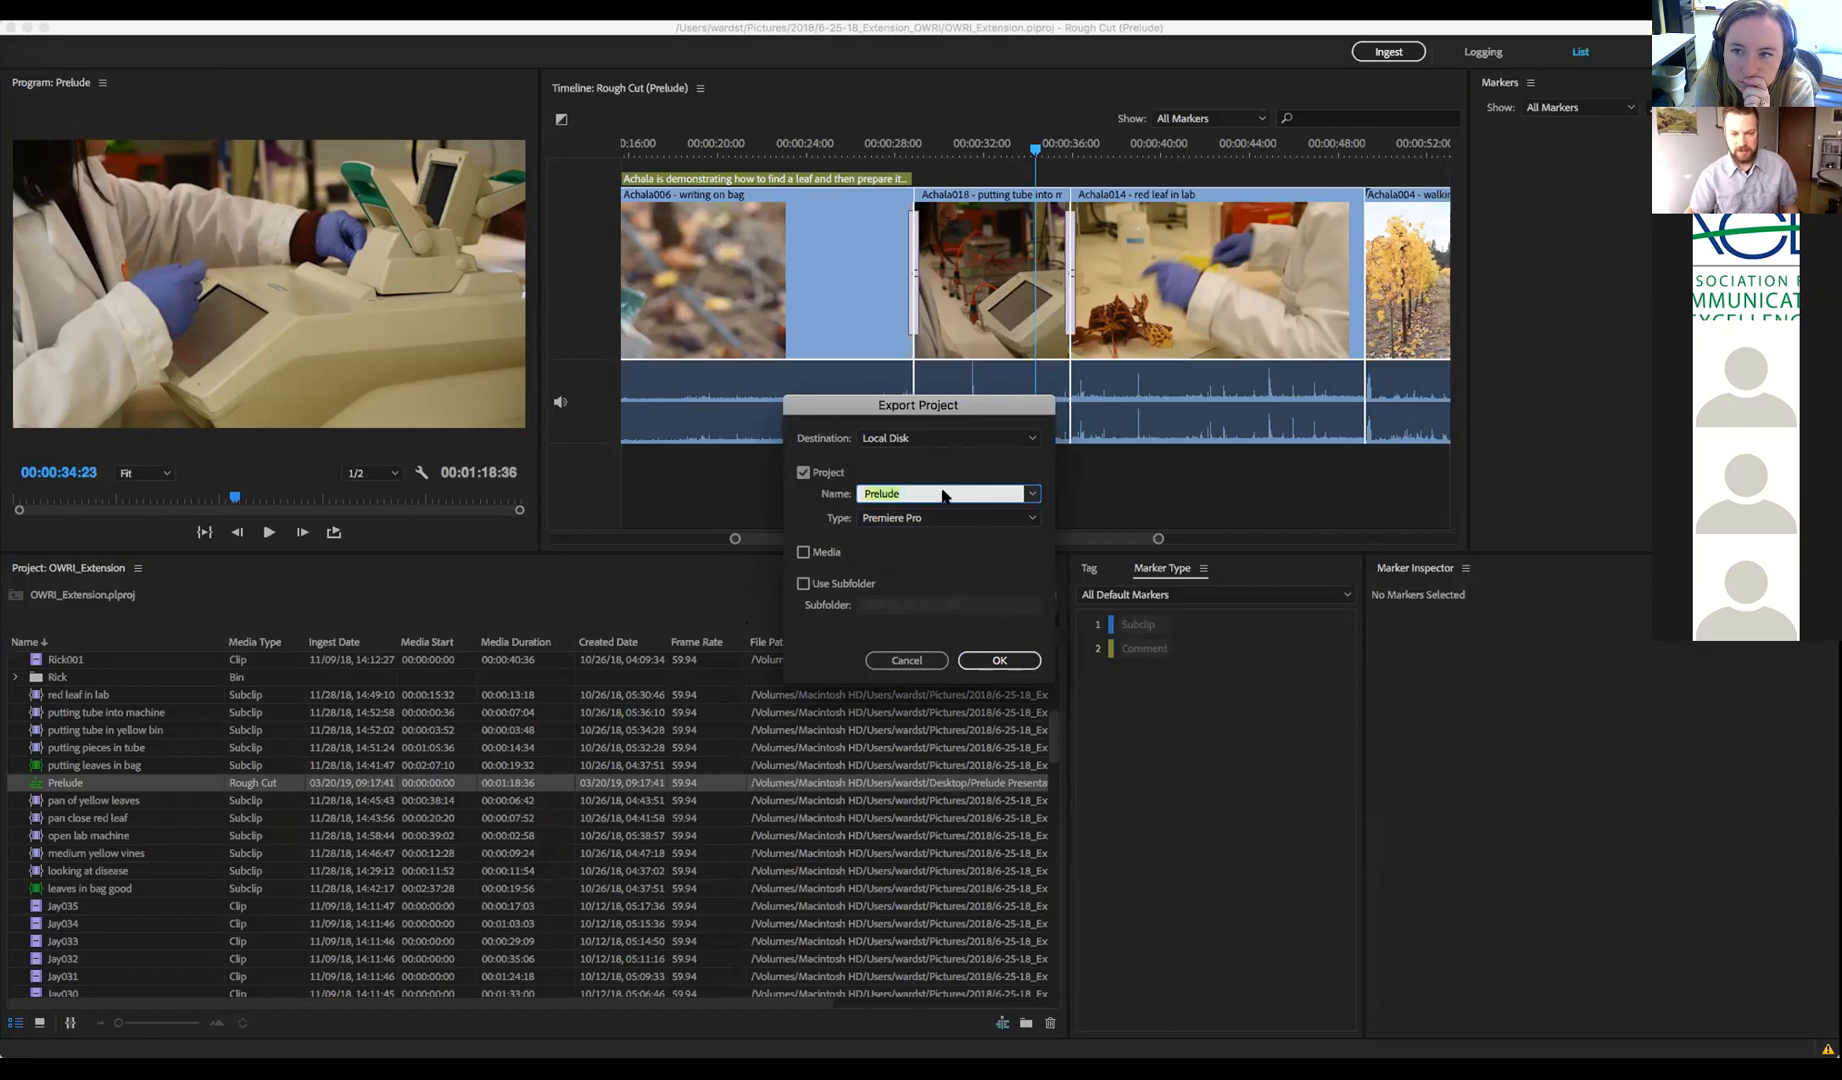
left_click(1030, 520)
left_click(1029, 554)
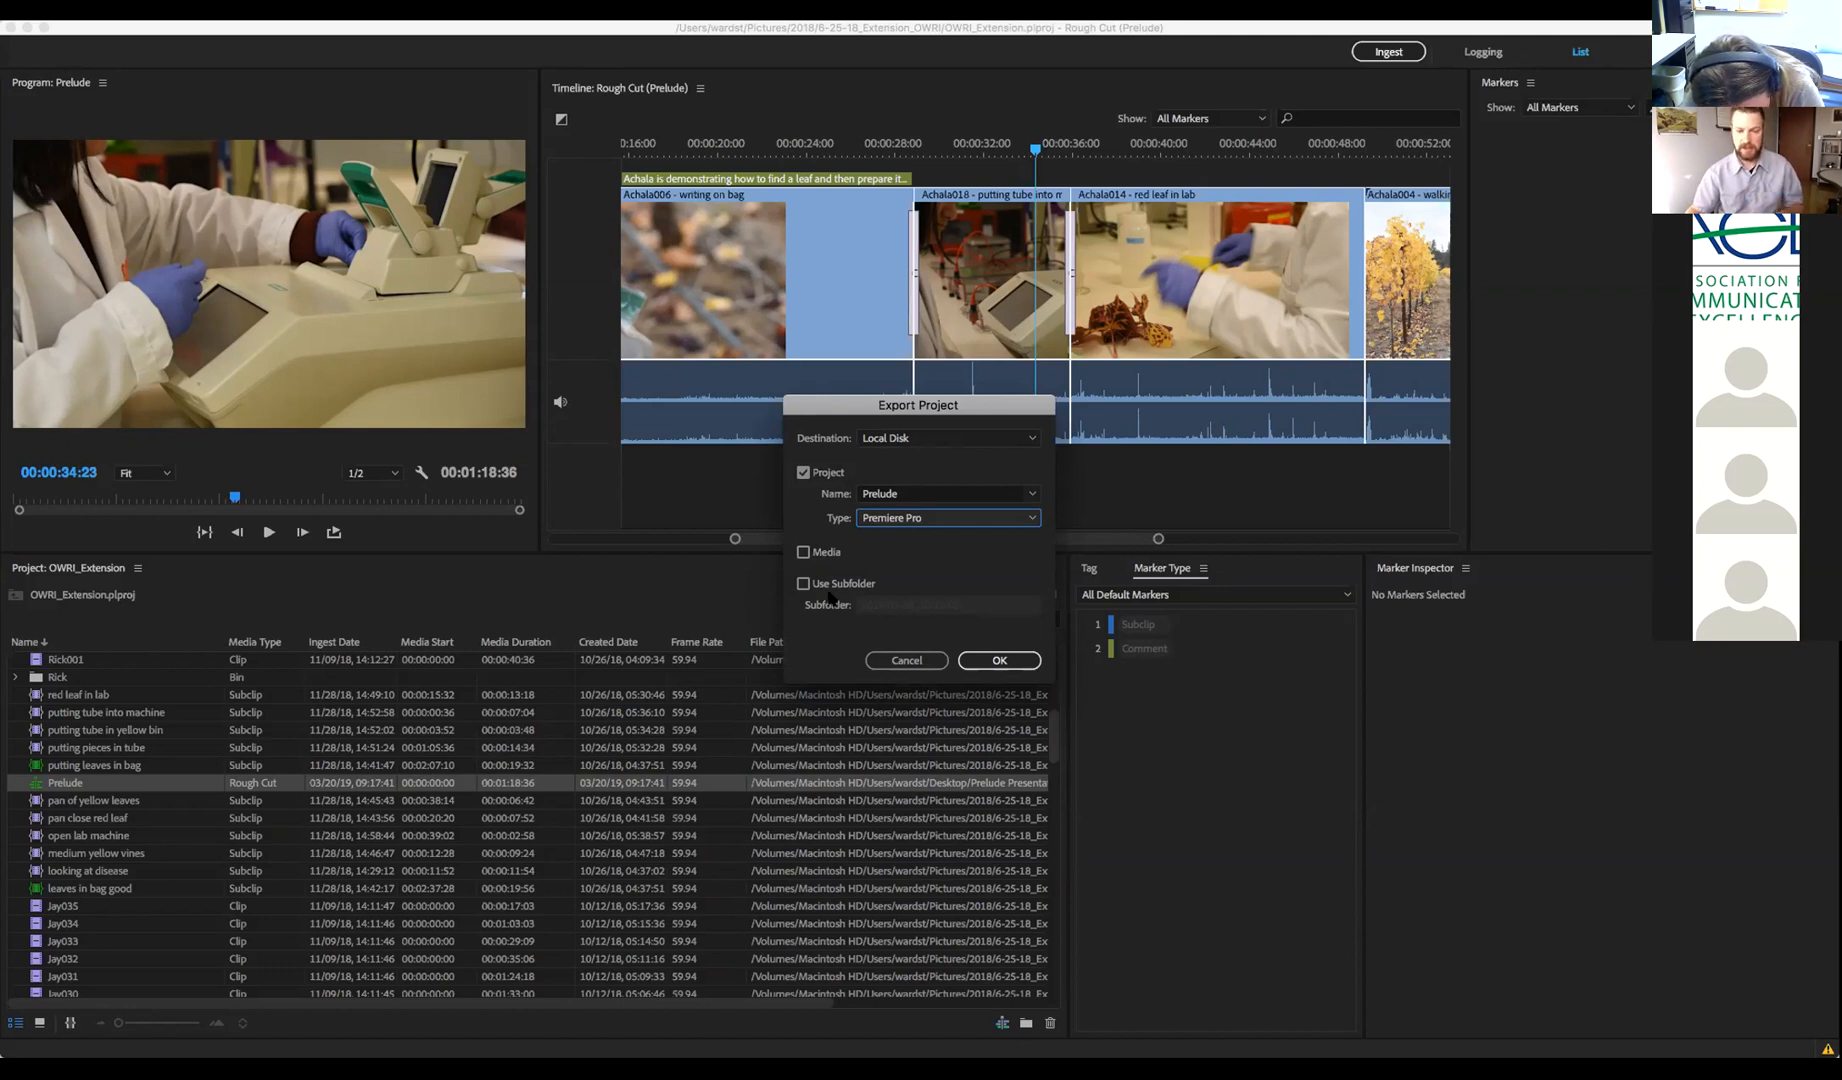
left_click(1008, 664)
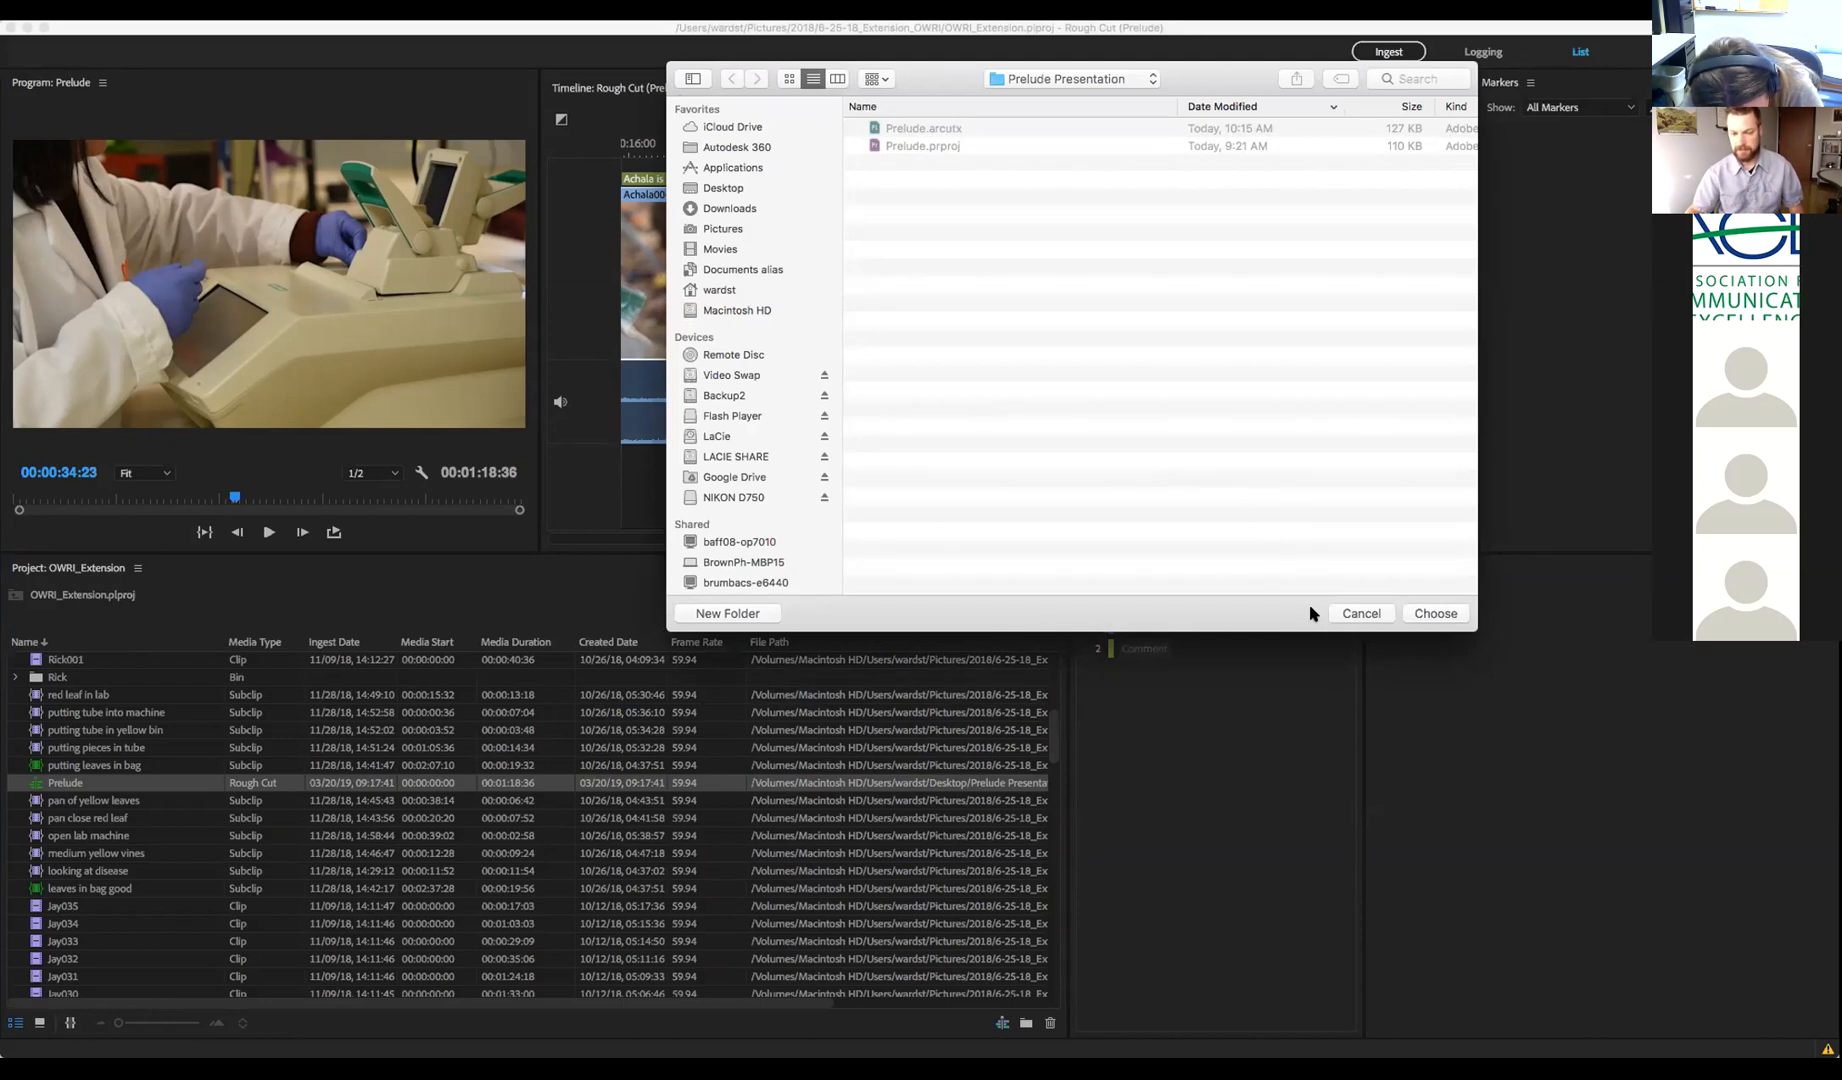
left_click(1360, 613)
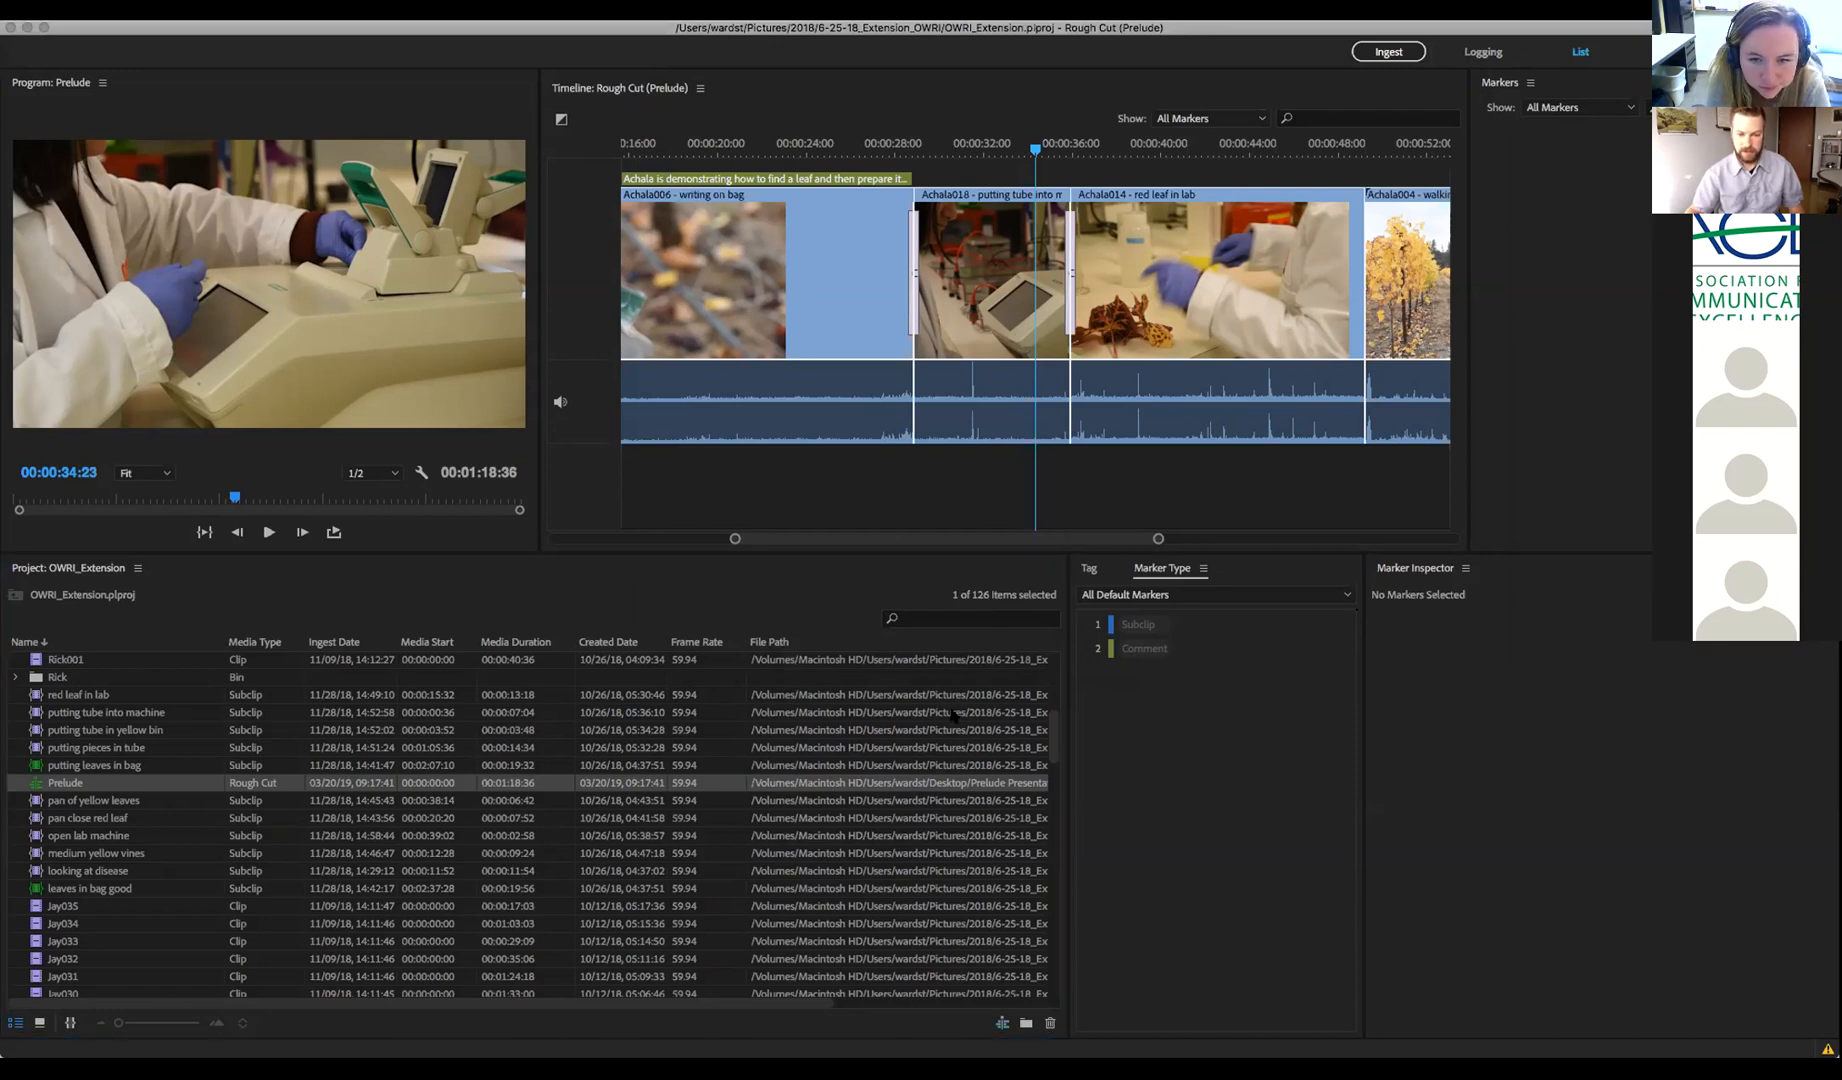
Switch to Premiere Pro and focus the project list on the imported Prelude sequence
left_click(1480, 821)
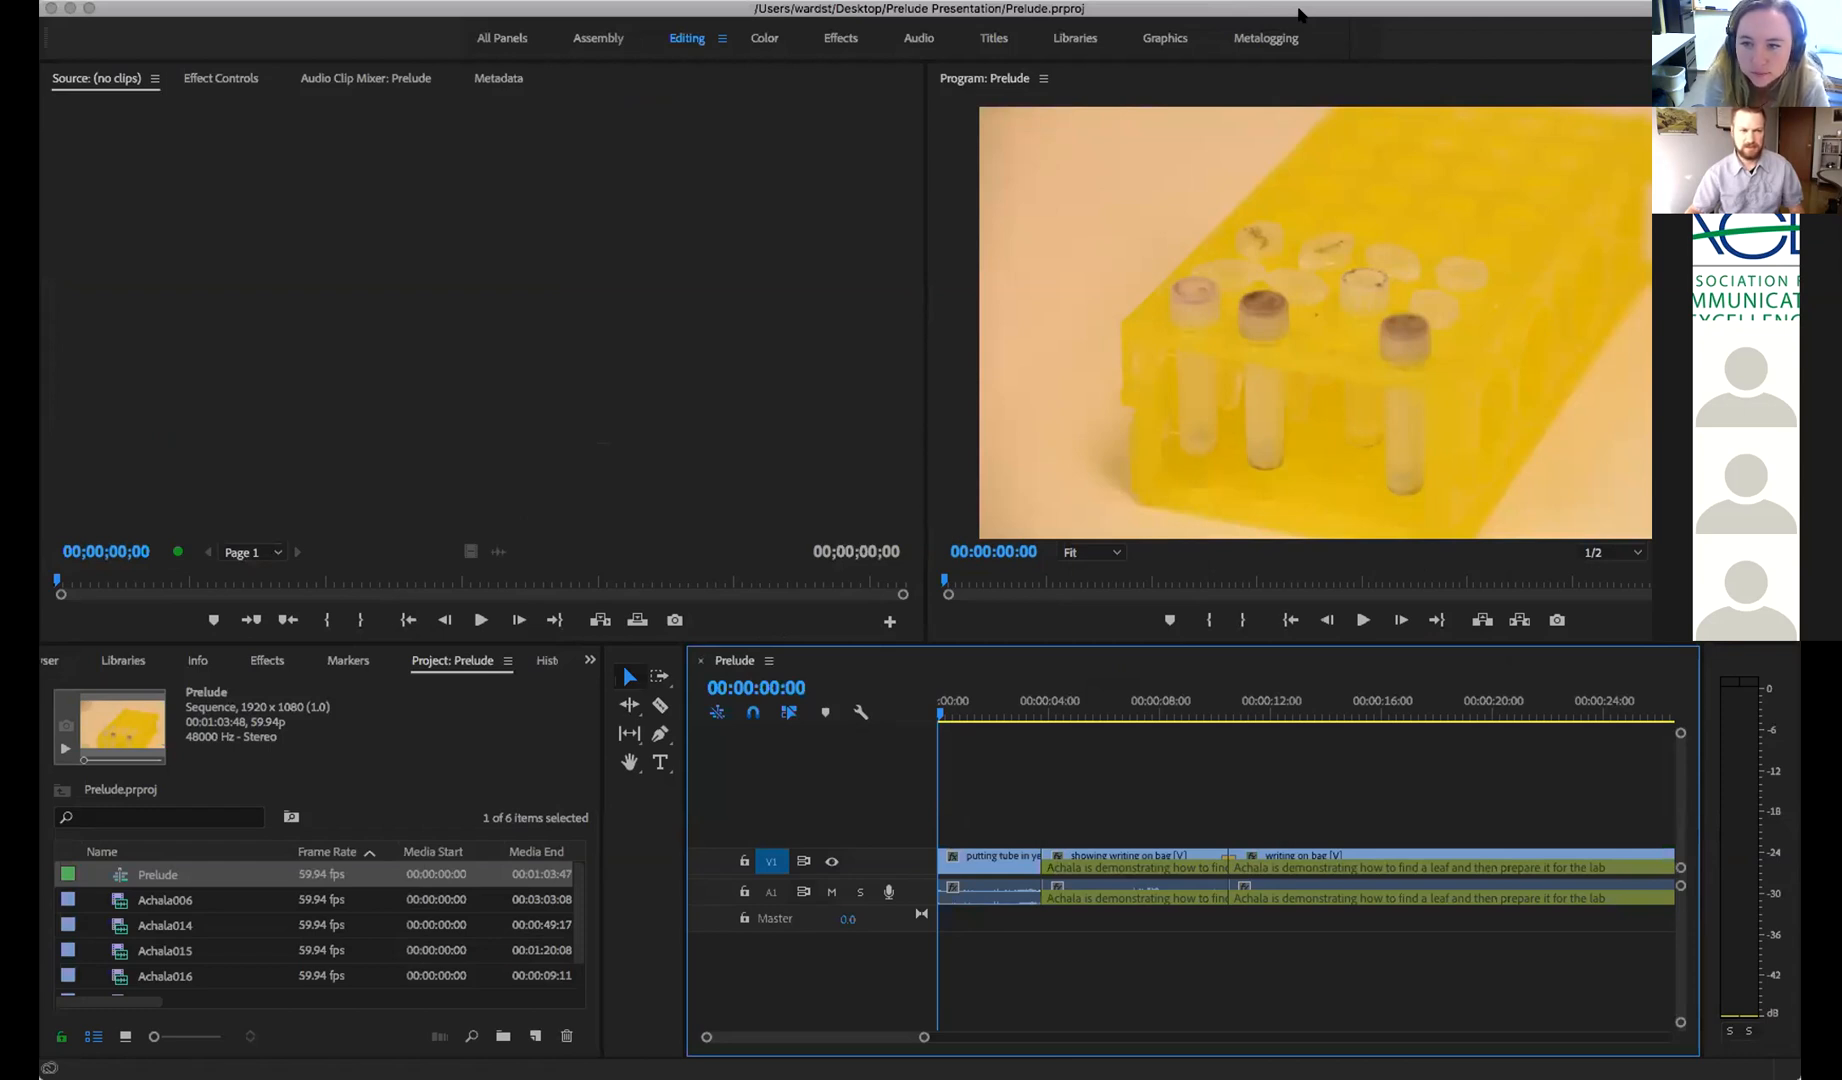
key("shift+2")
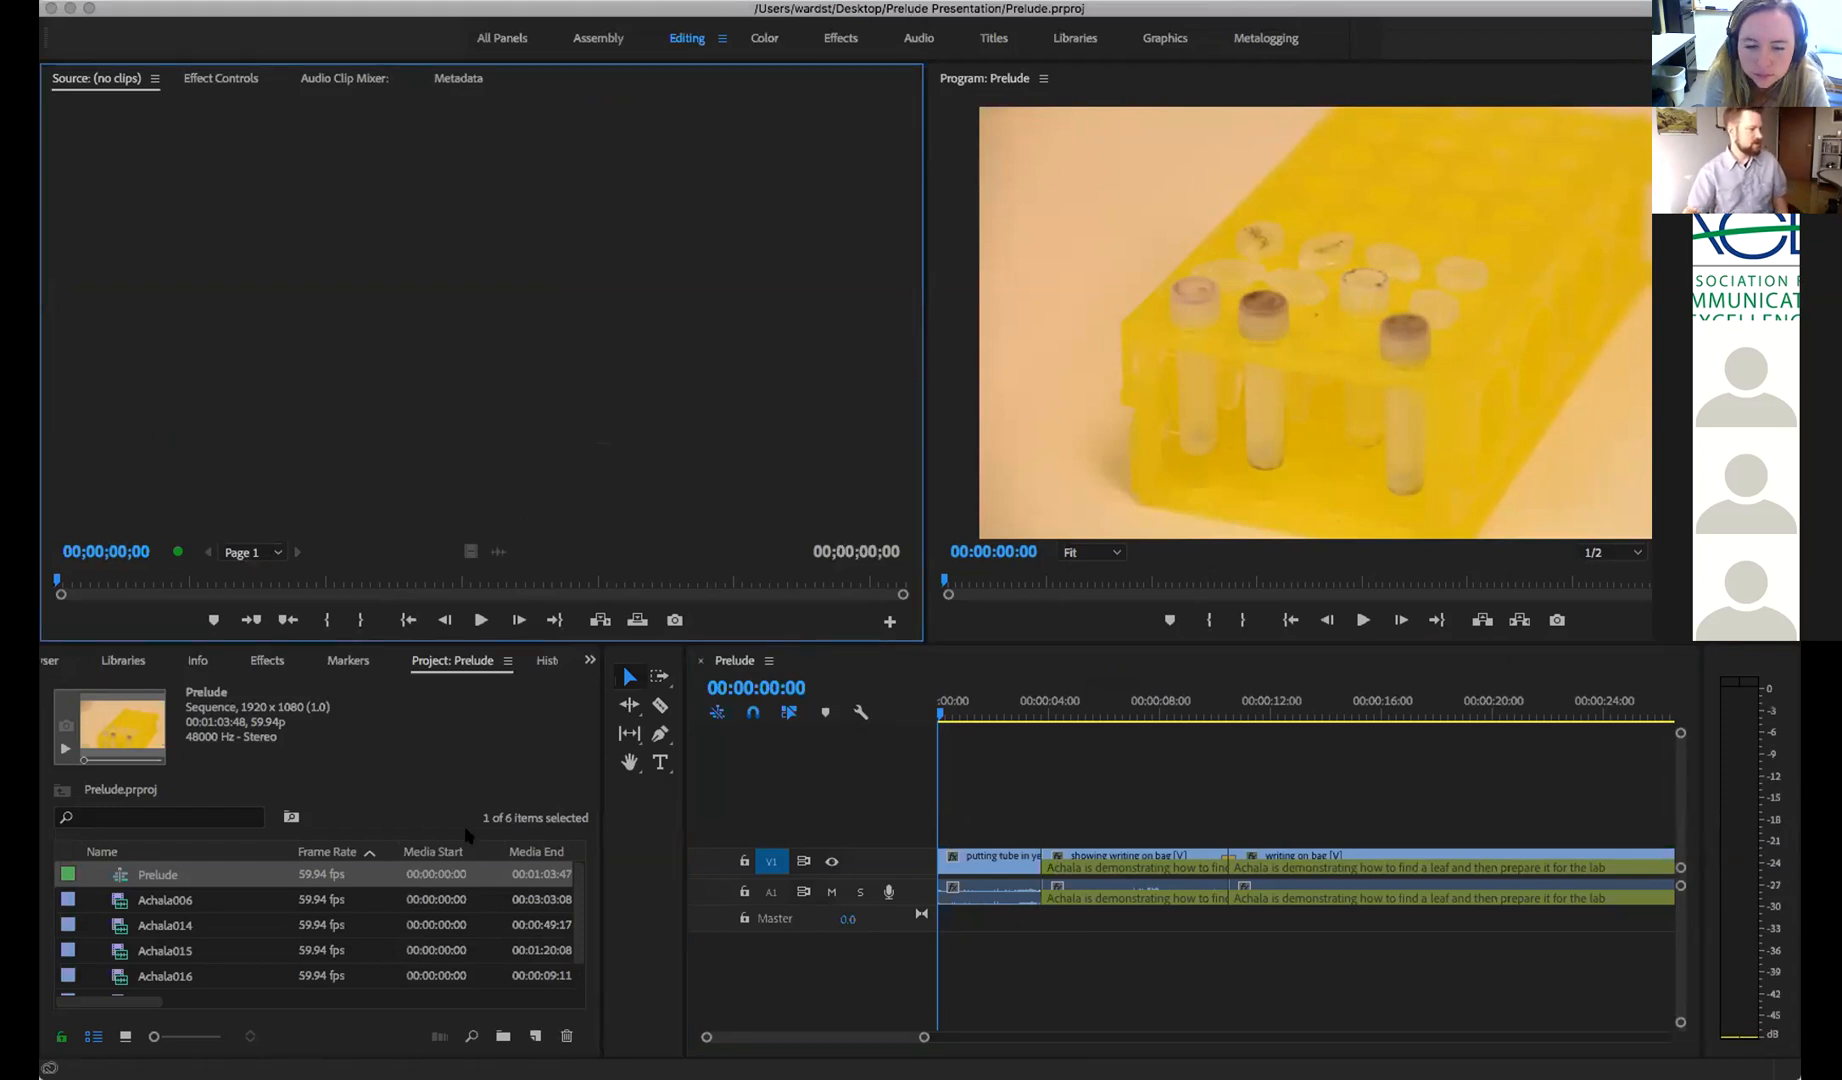
left_click(120, 878)
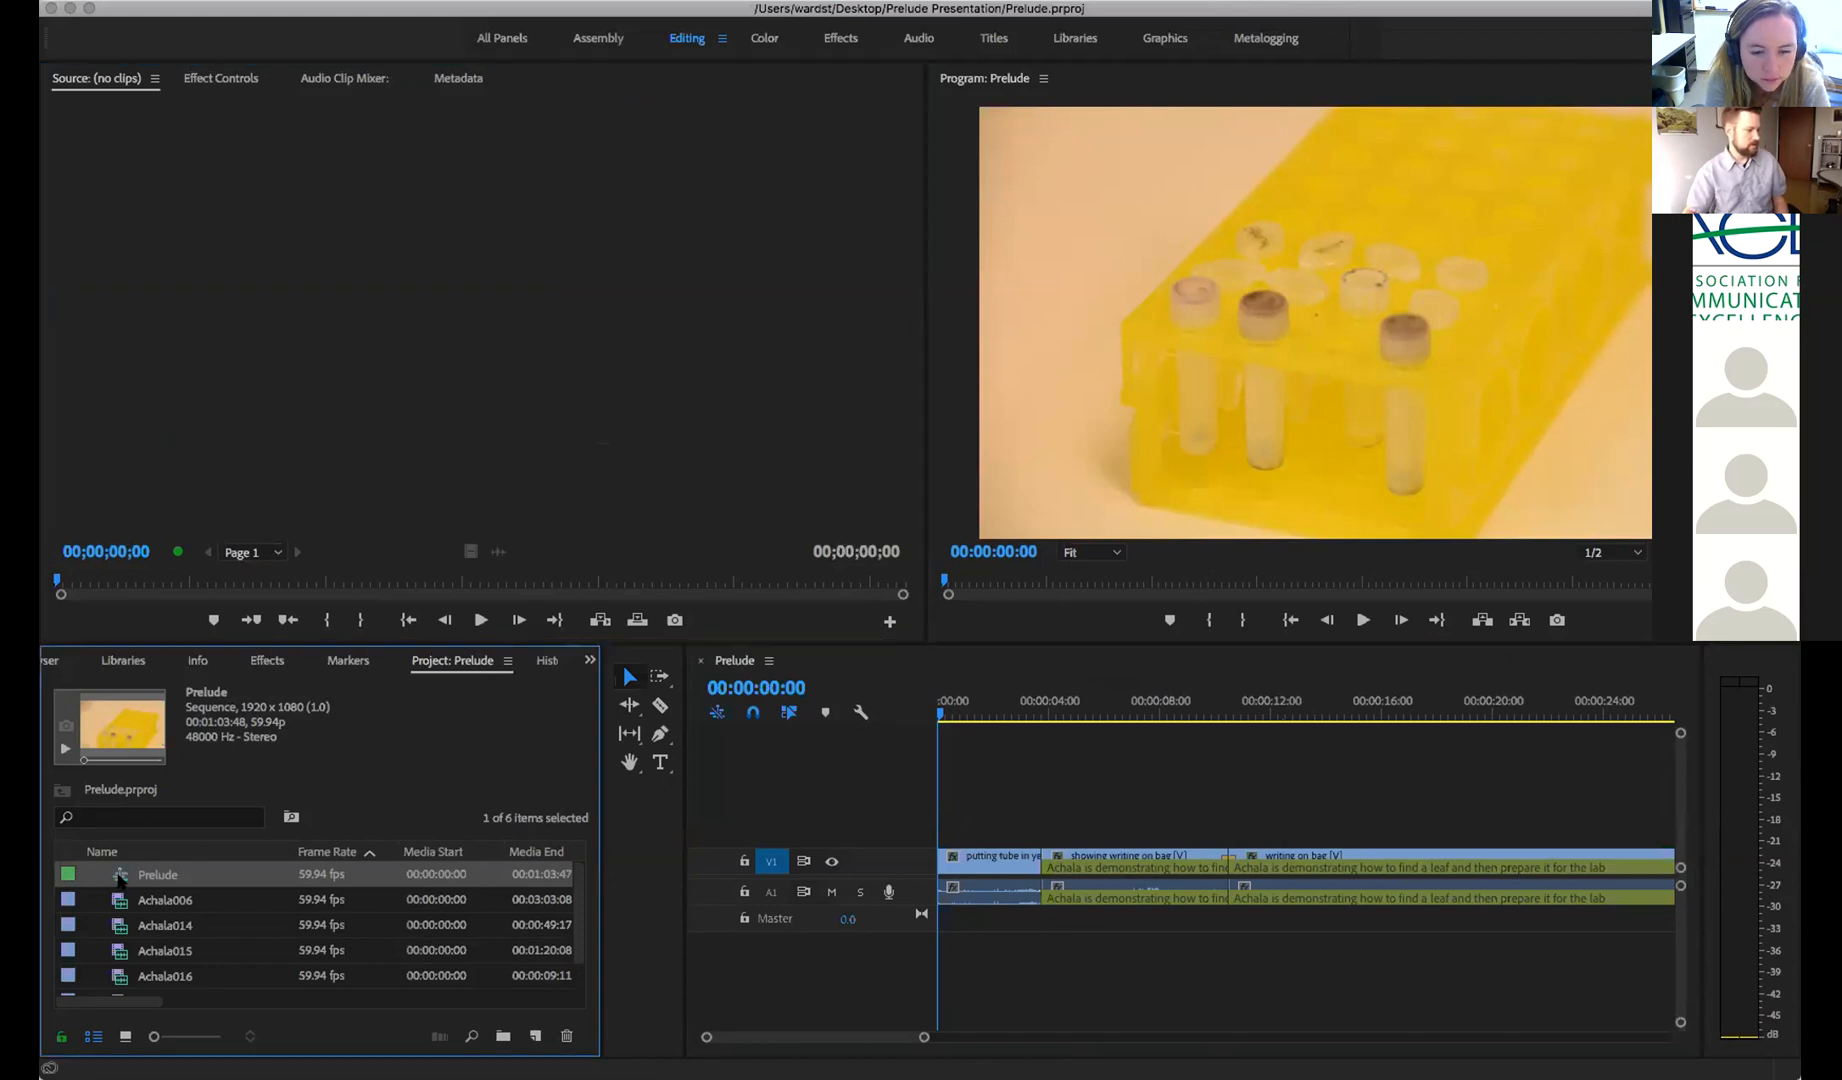
scroll(213, 903, "down", 1)
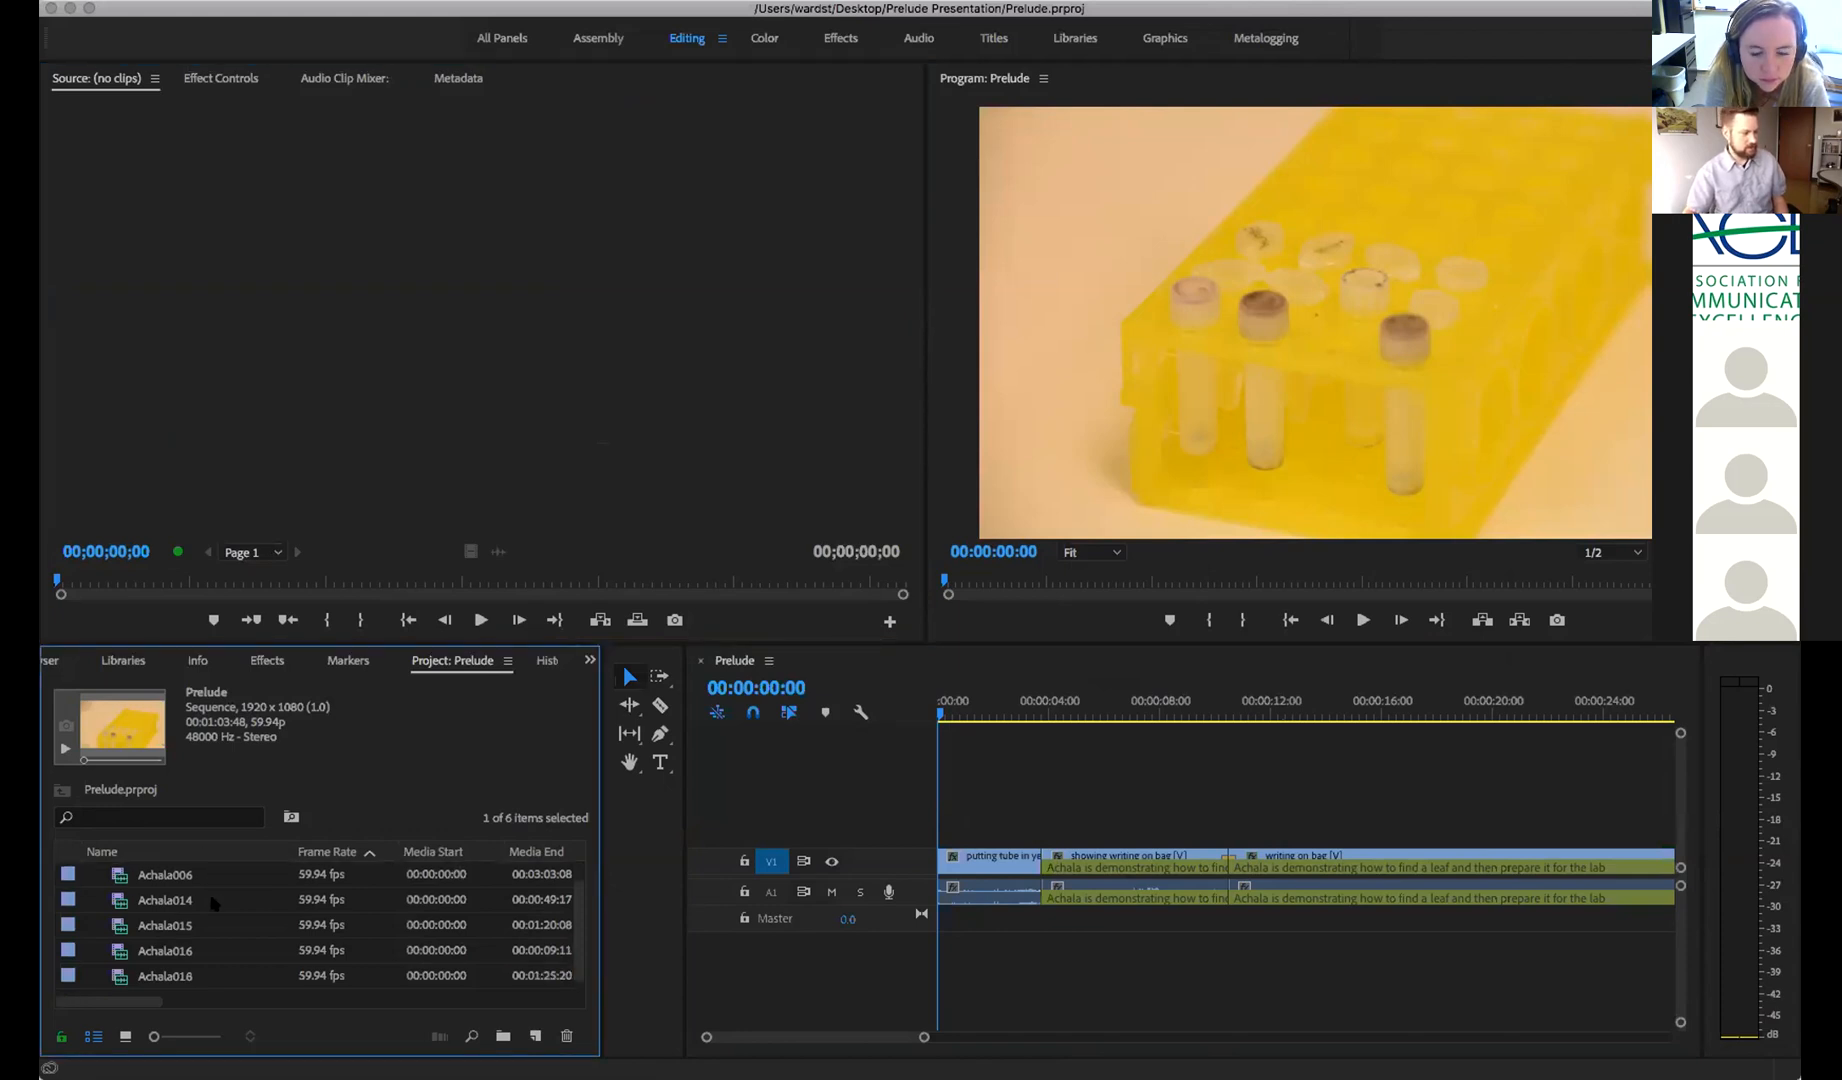
scroll(198, 937, "up", 1)
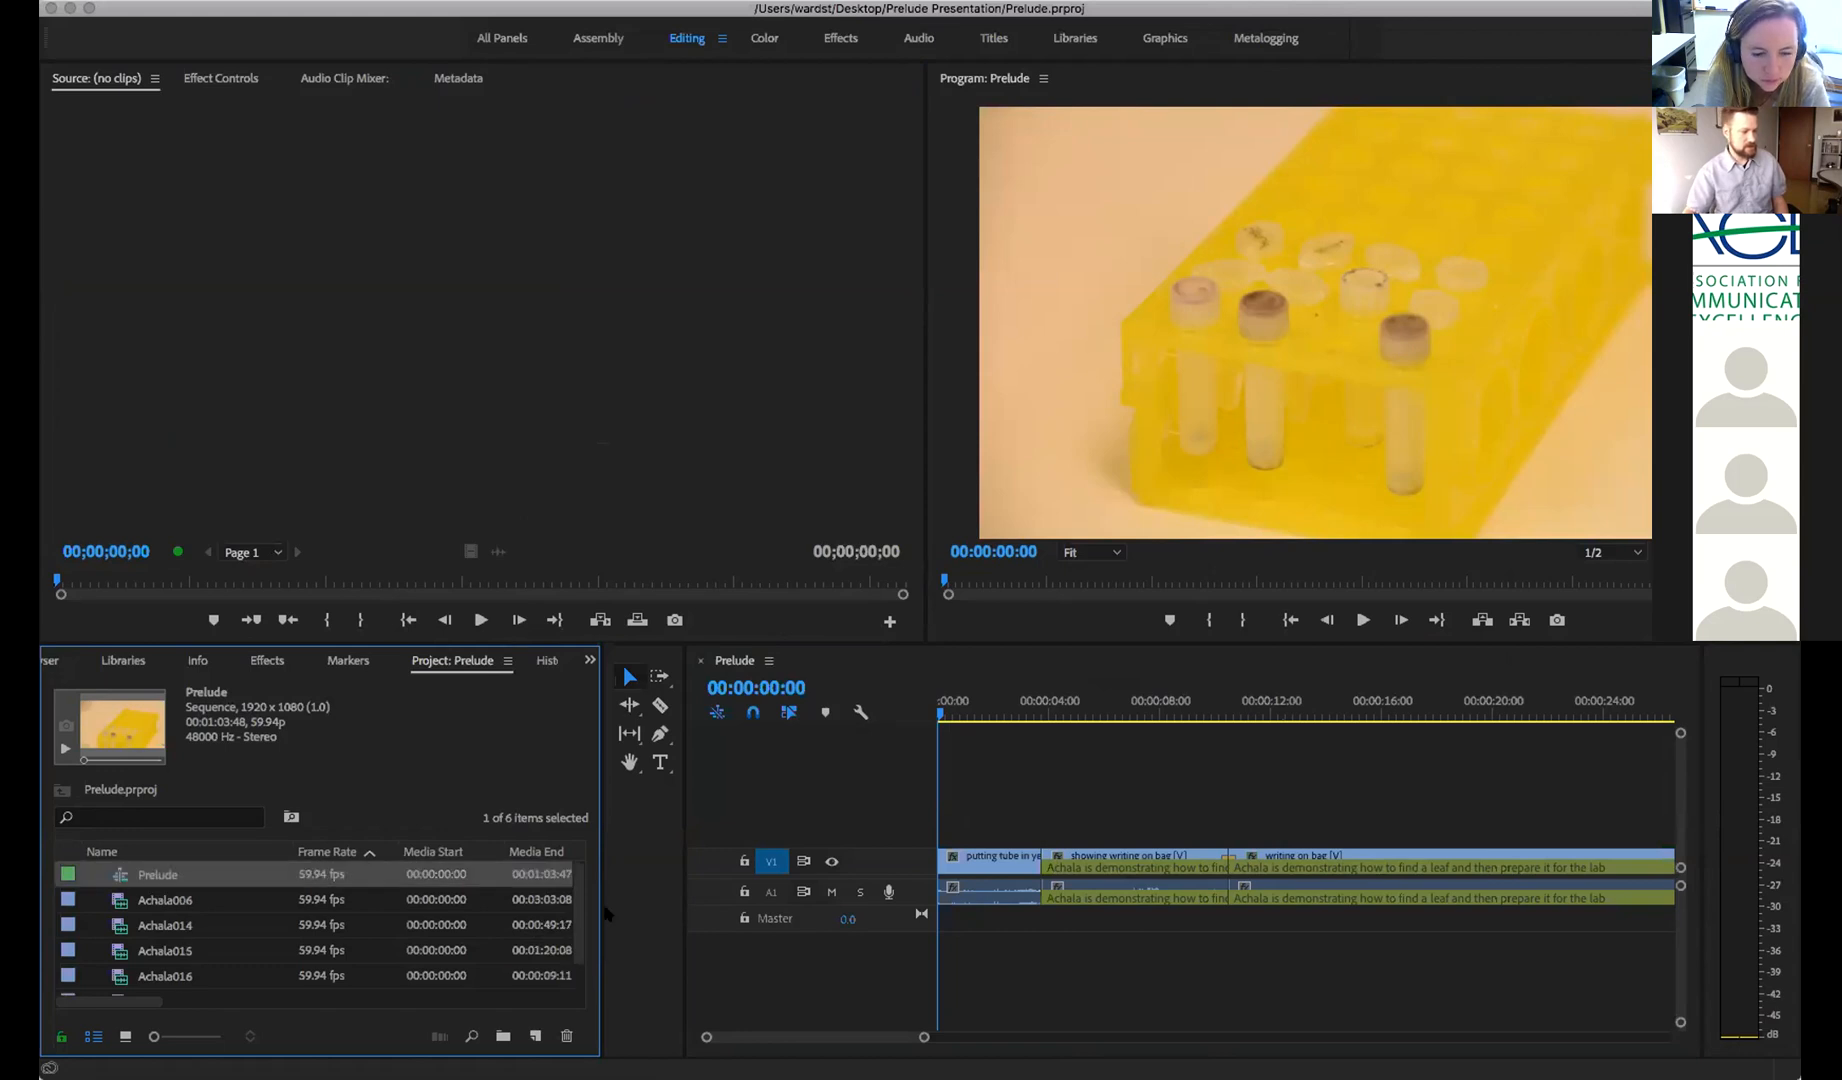
Scrub through the Prelude sequence with the timeline zoomed out, then return to Prelude
left_click_drag(940, 713, 1668, 738)
left_click_drag(925, 1038, 1084, 1046)
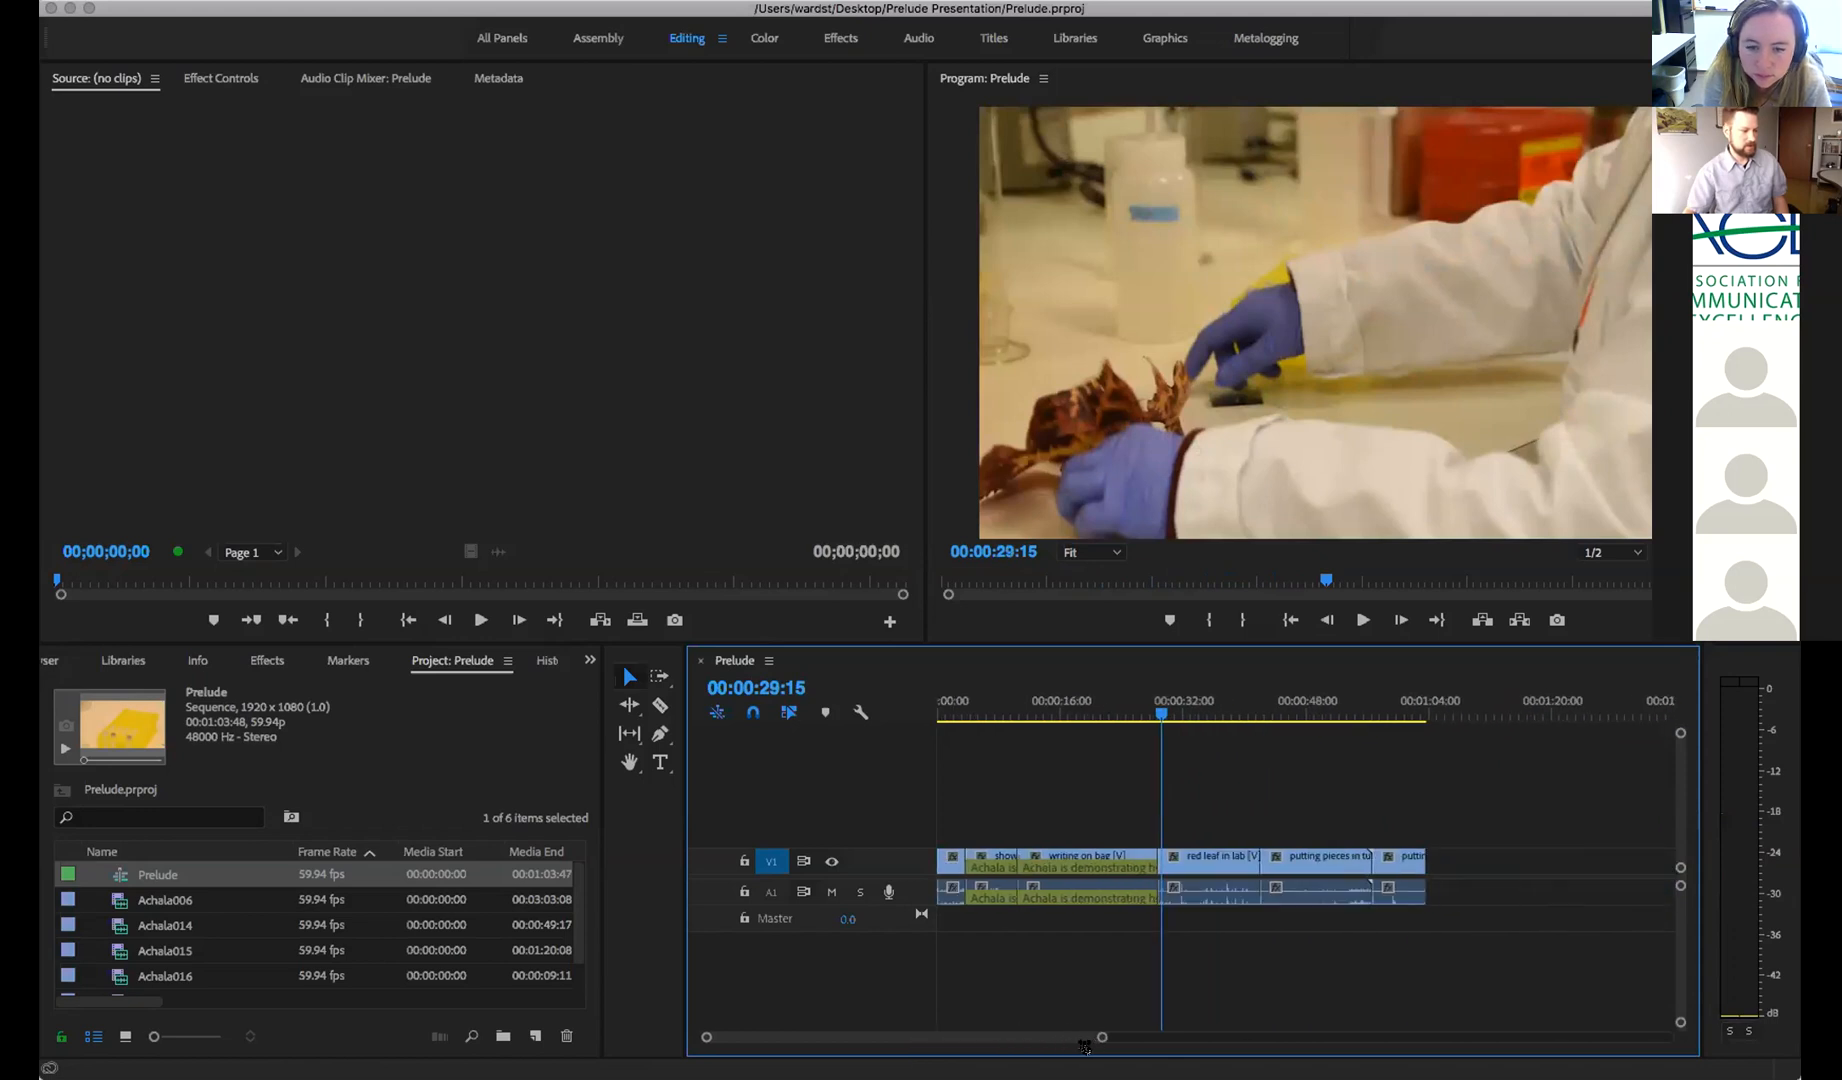
left_click_drag(1147, 716, 1378, 726)
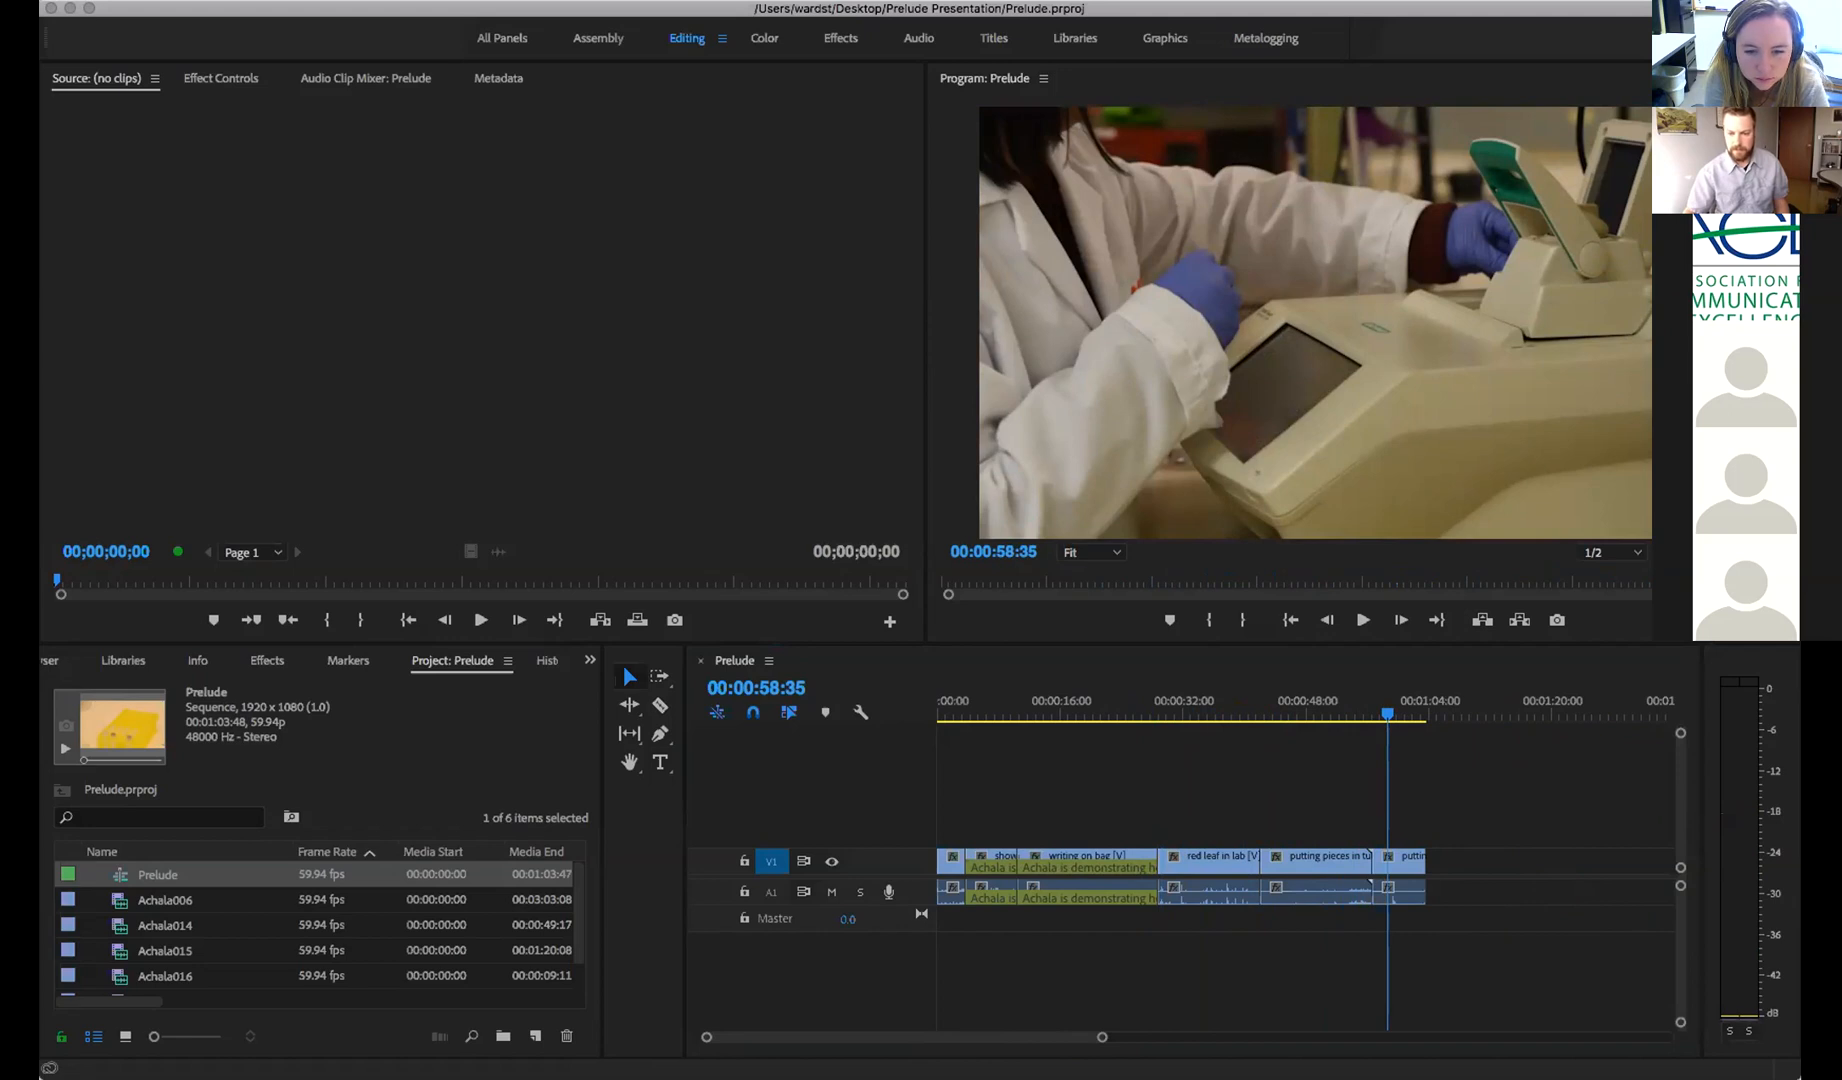
key("super+Tab")
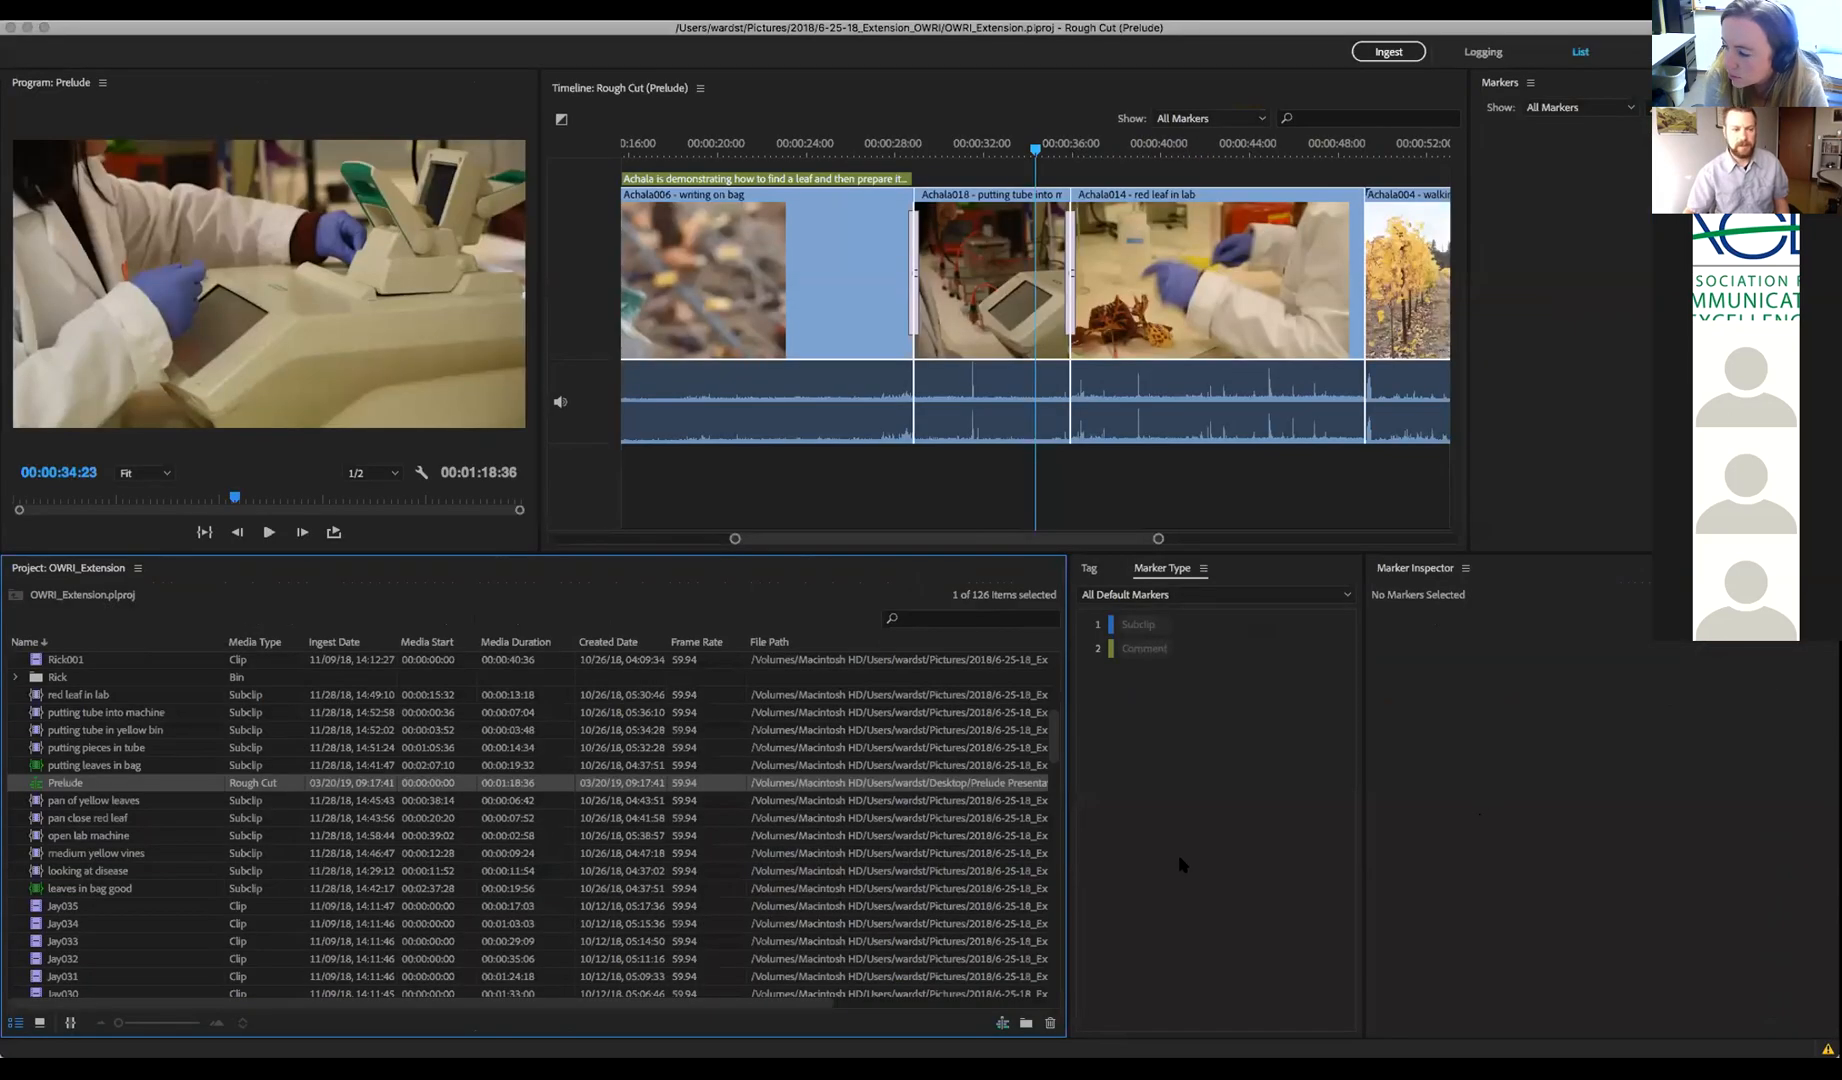
Switch the project list back to showing only the 36 subclips and bins
left_click(1194, 842)
left_click(643, 584)
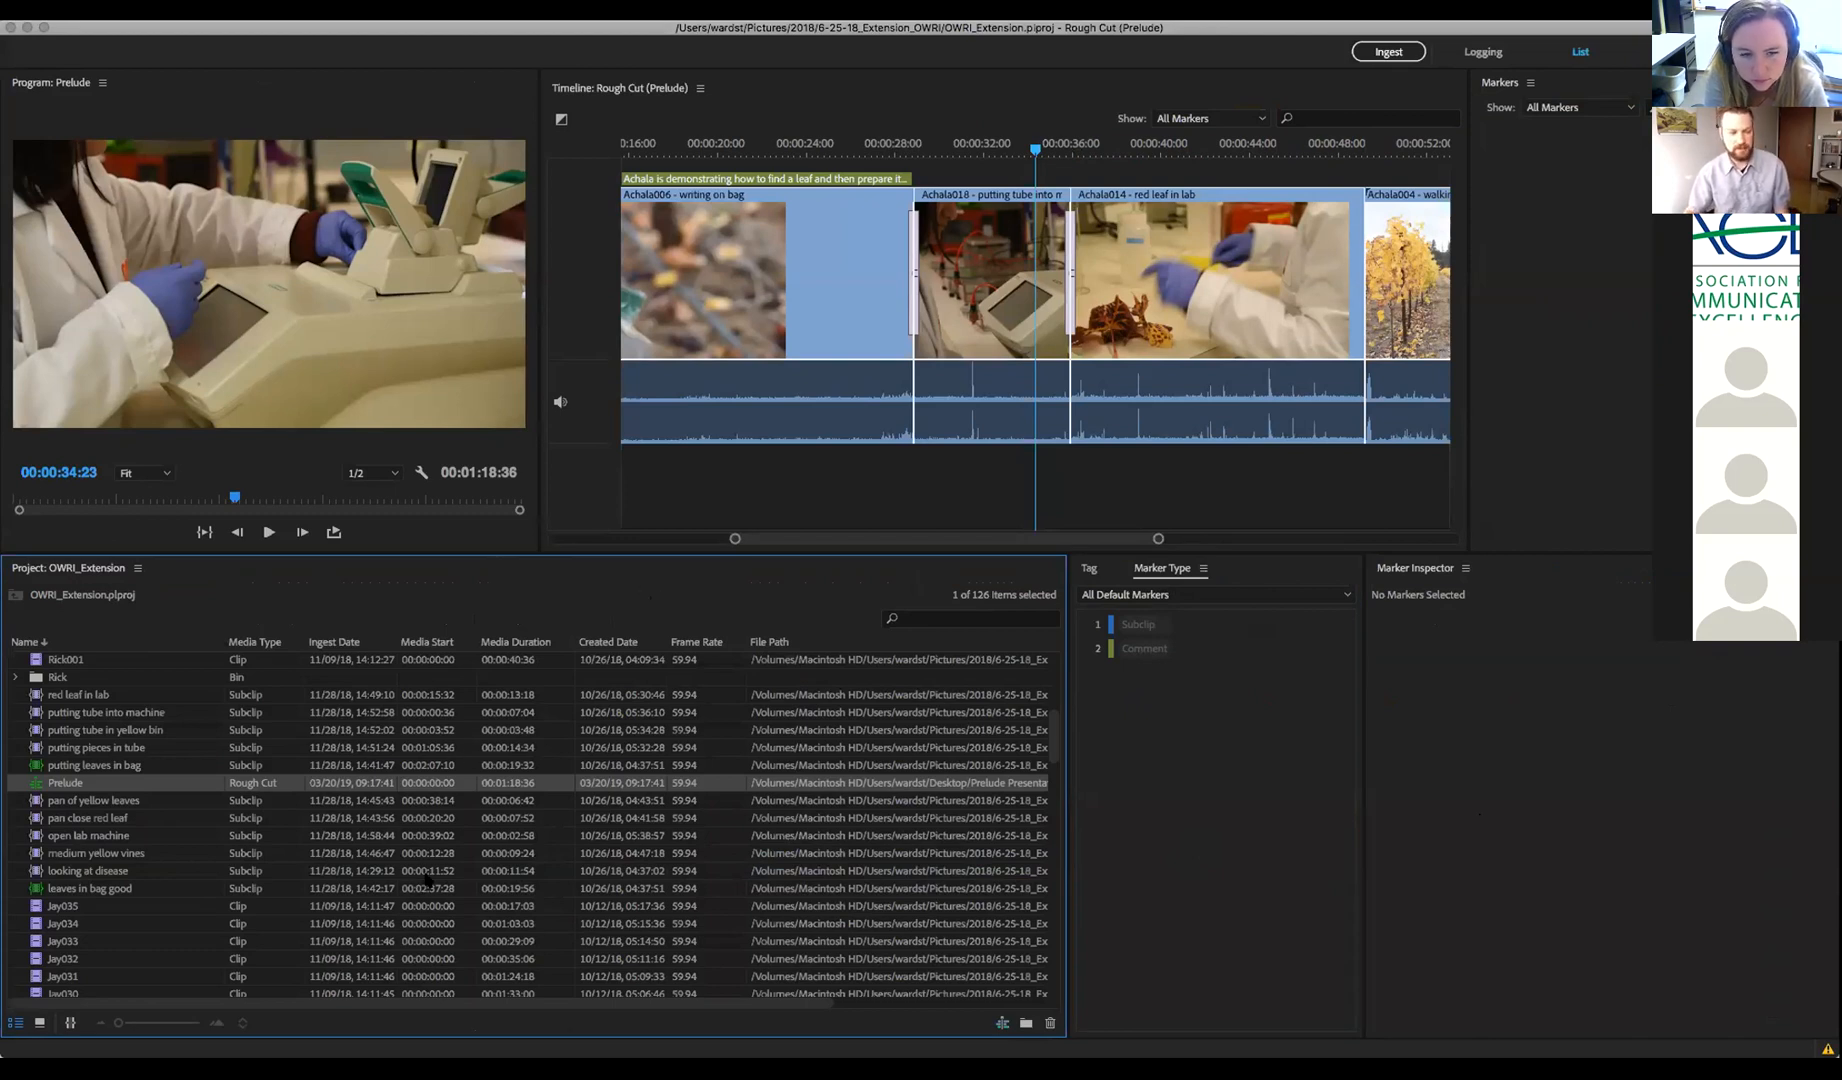
left_click(69, 1024)
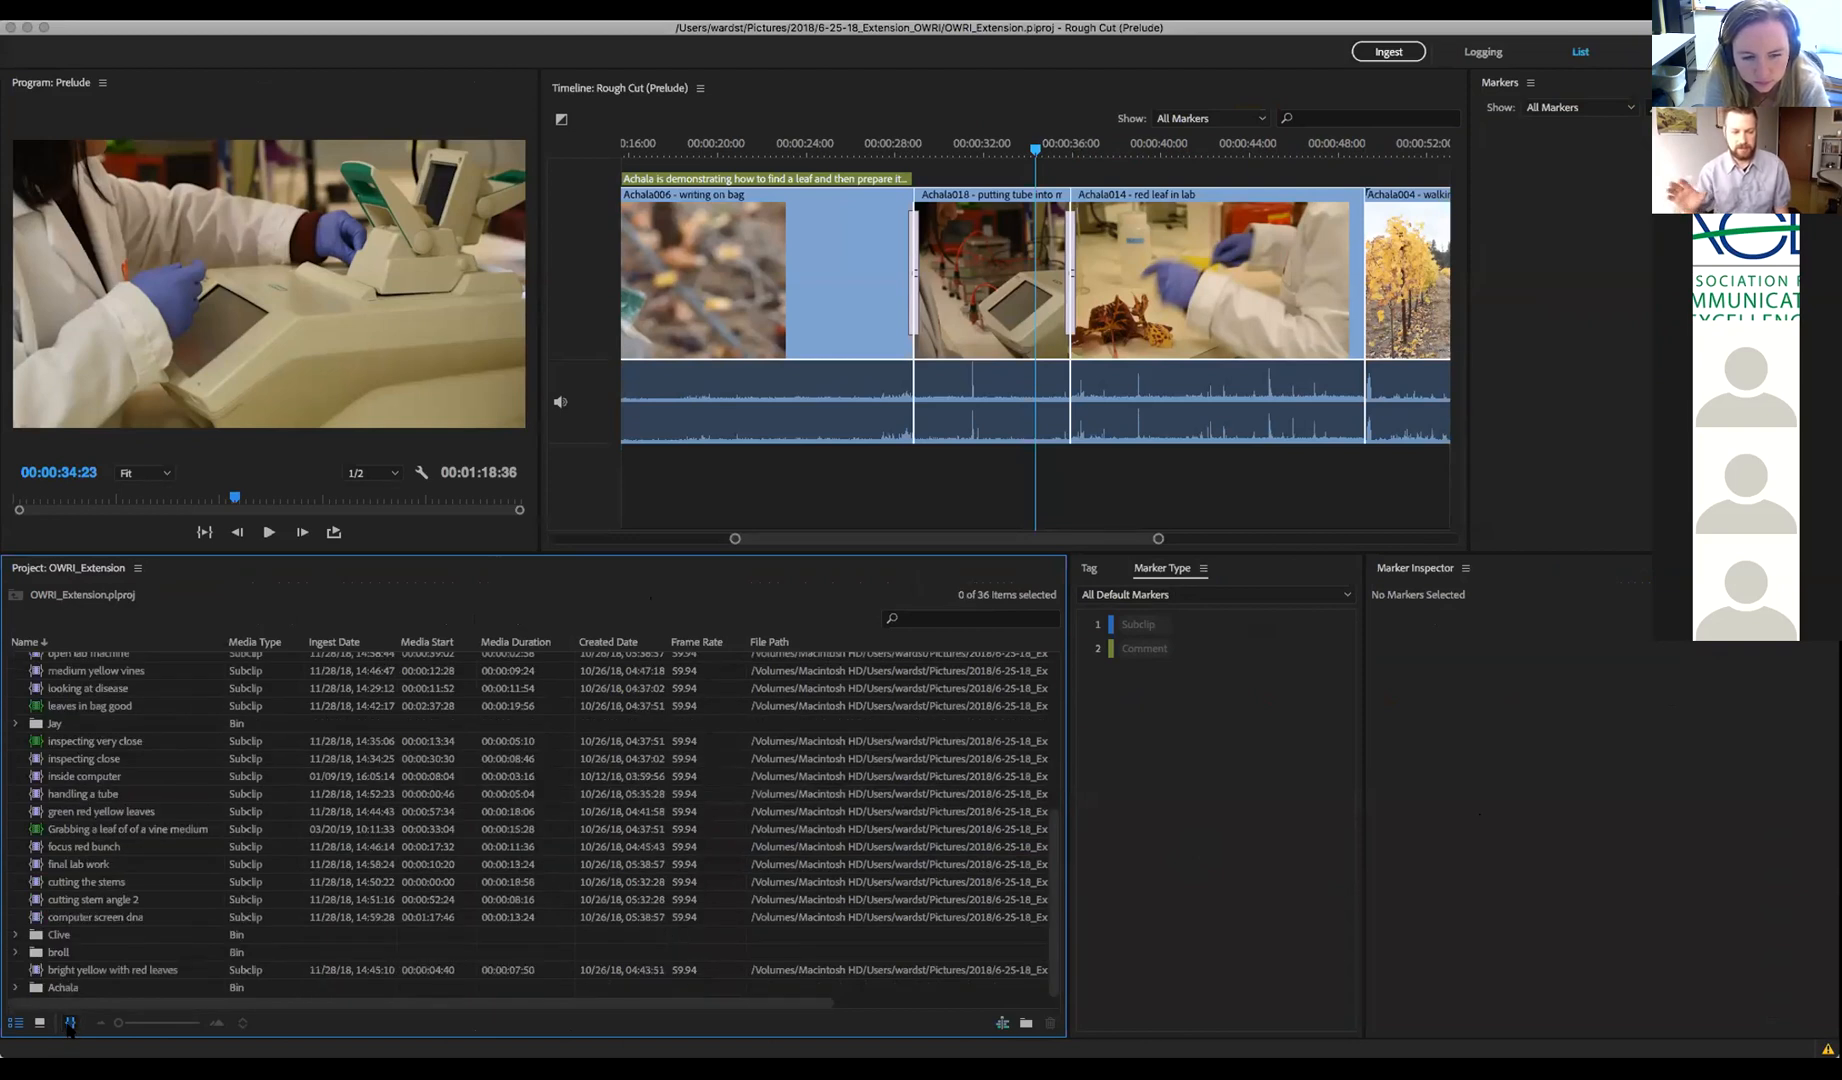
scroll(217, 818, "up", 5)
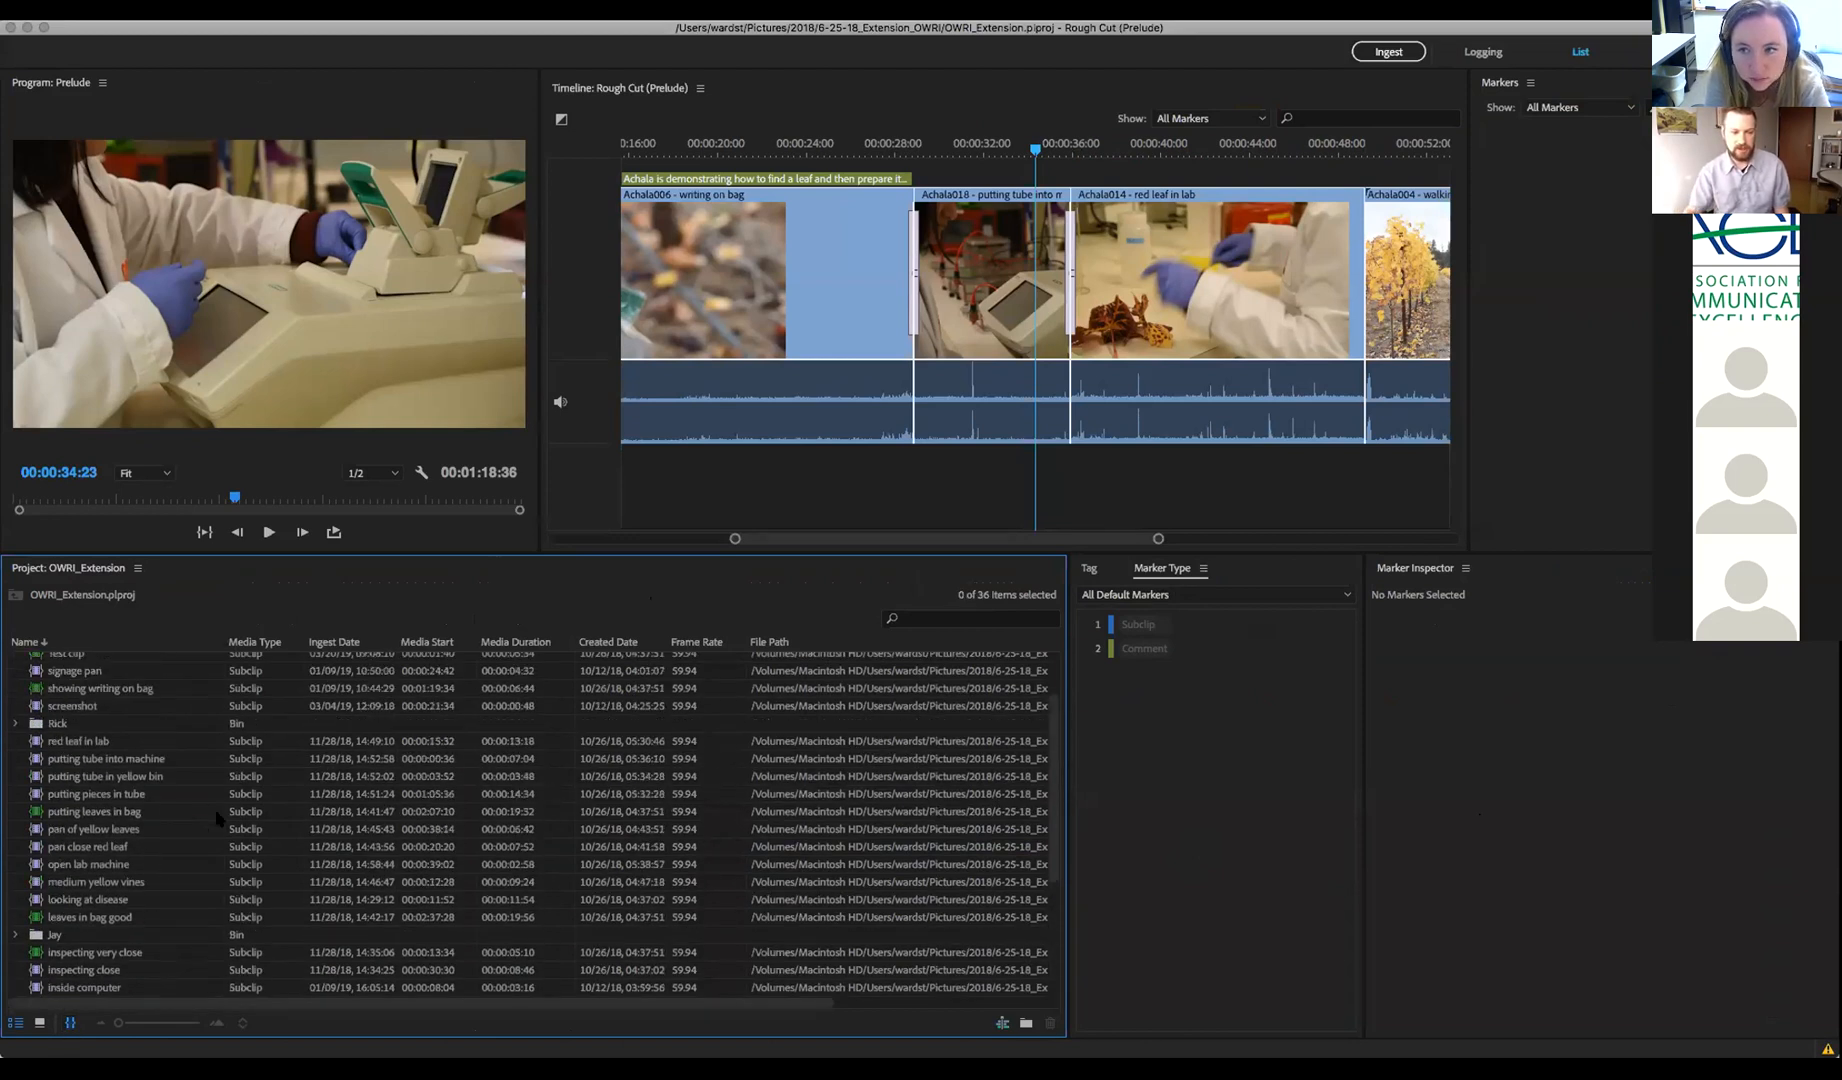
scroll(217, 818, "up", 2)
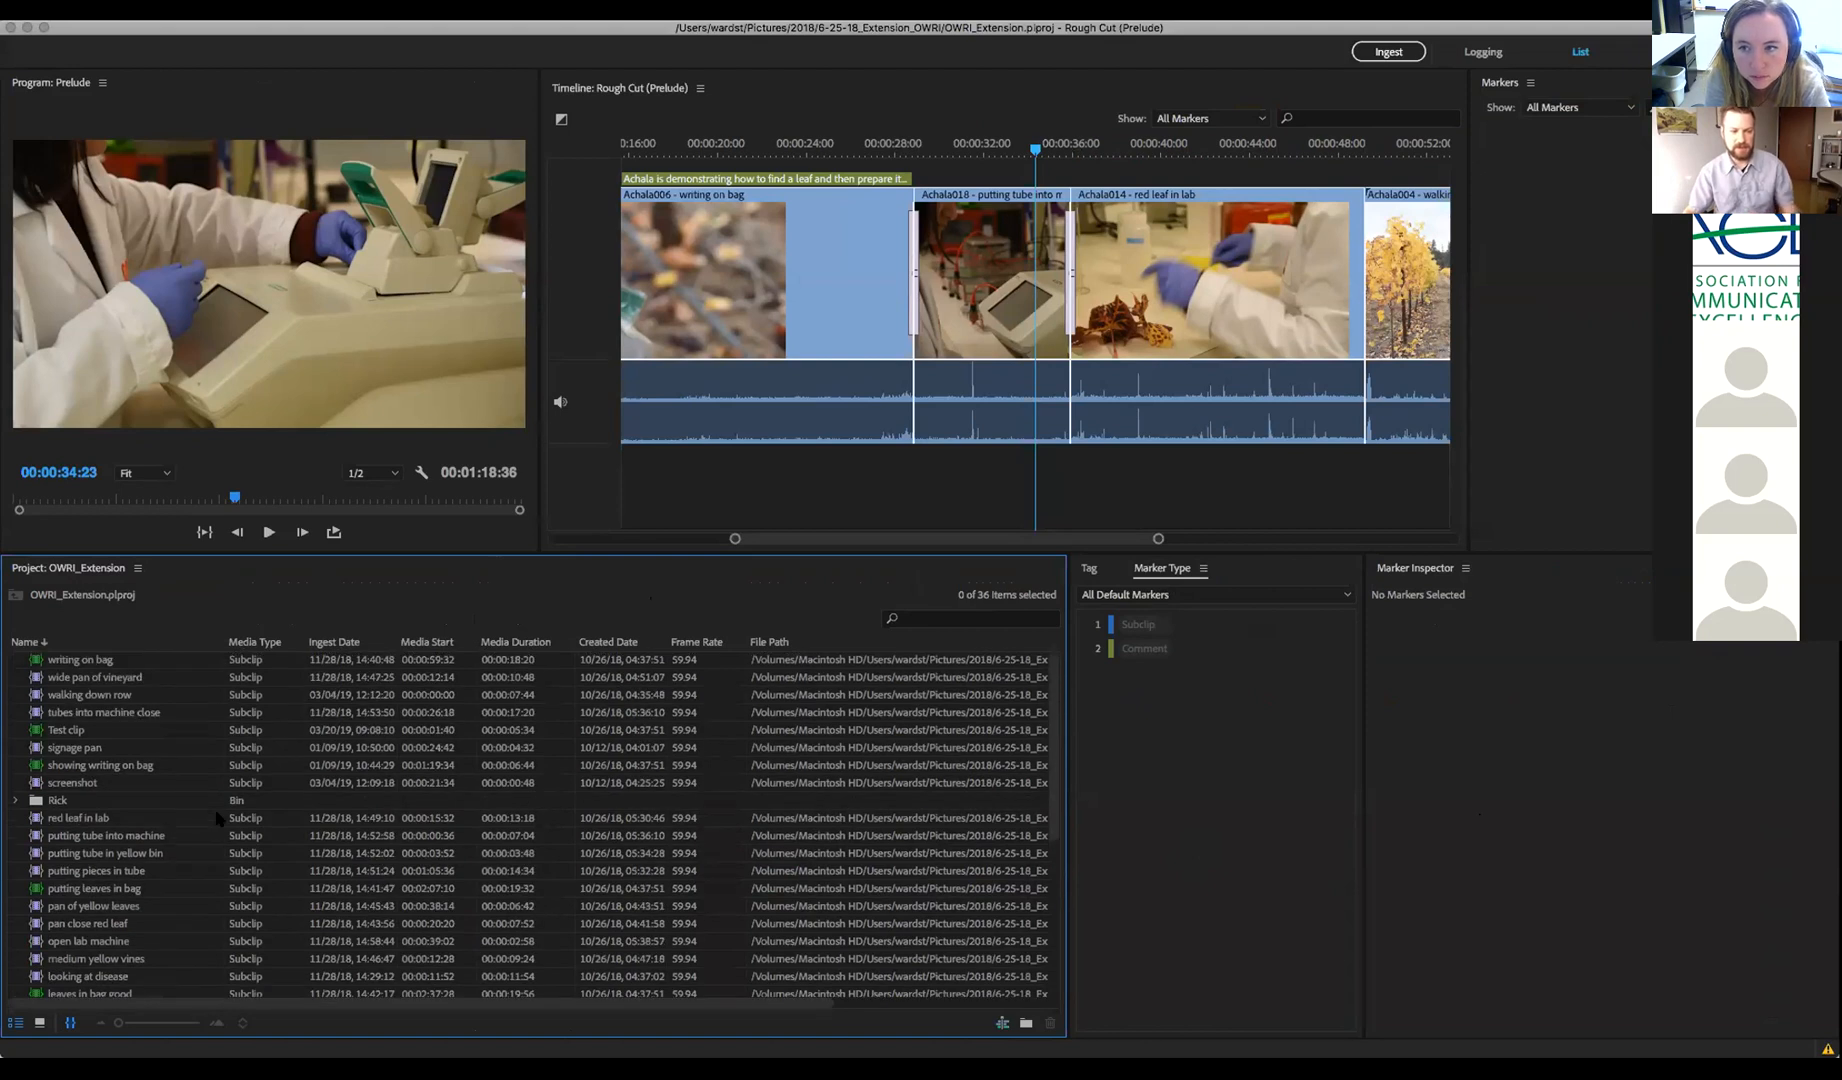
Select the eight clips from 'writing on bag' through 'screenshot' and open the File menu
left_click(100, 661)
left_click(85, 787, "shift")
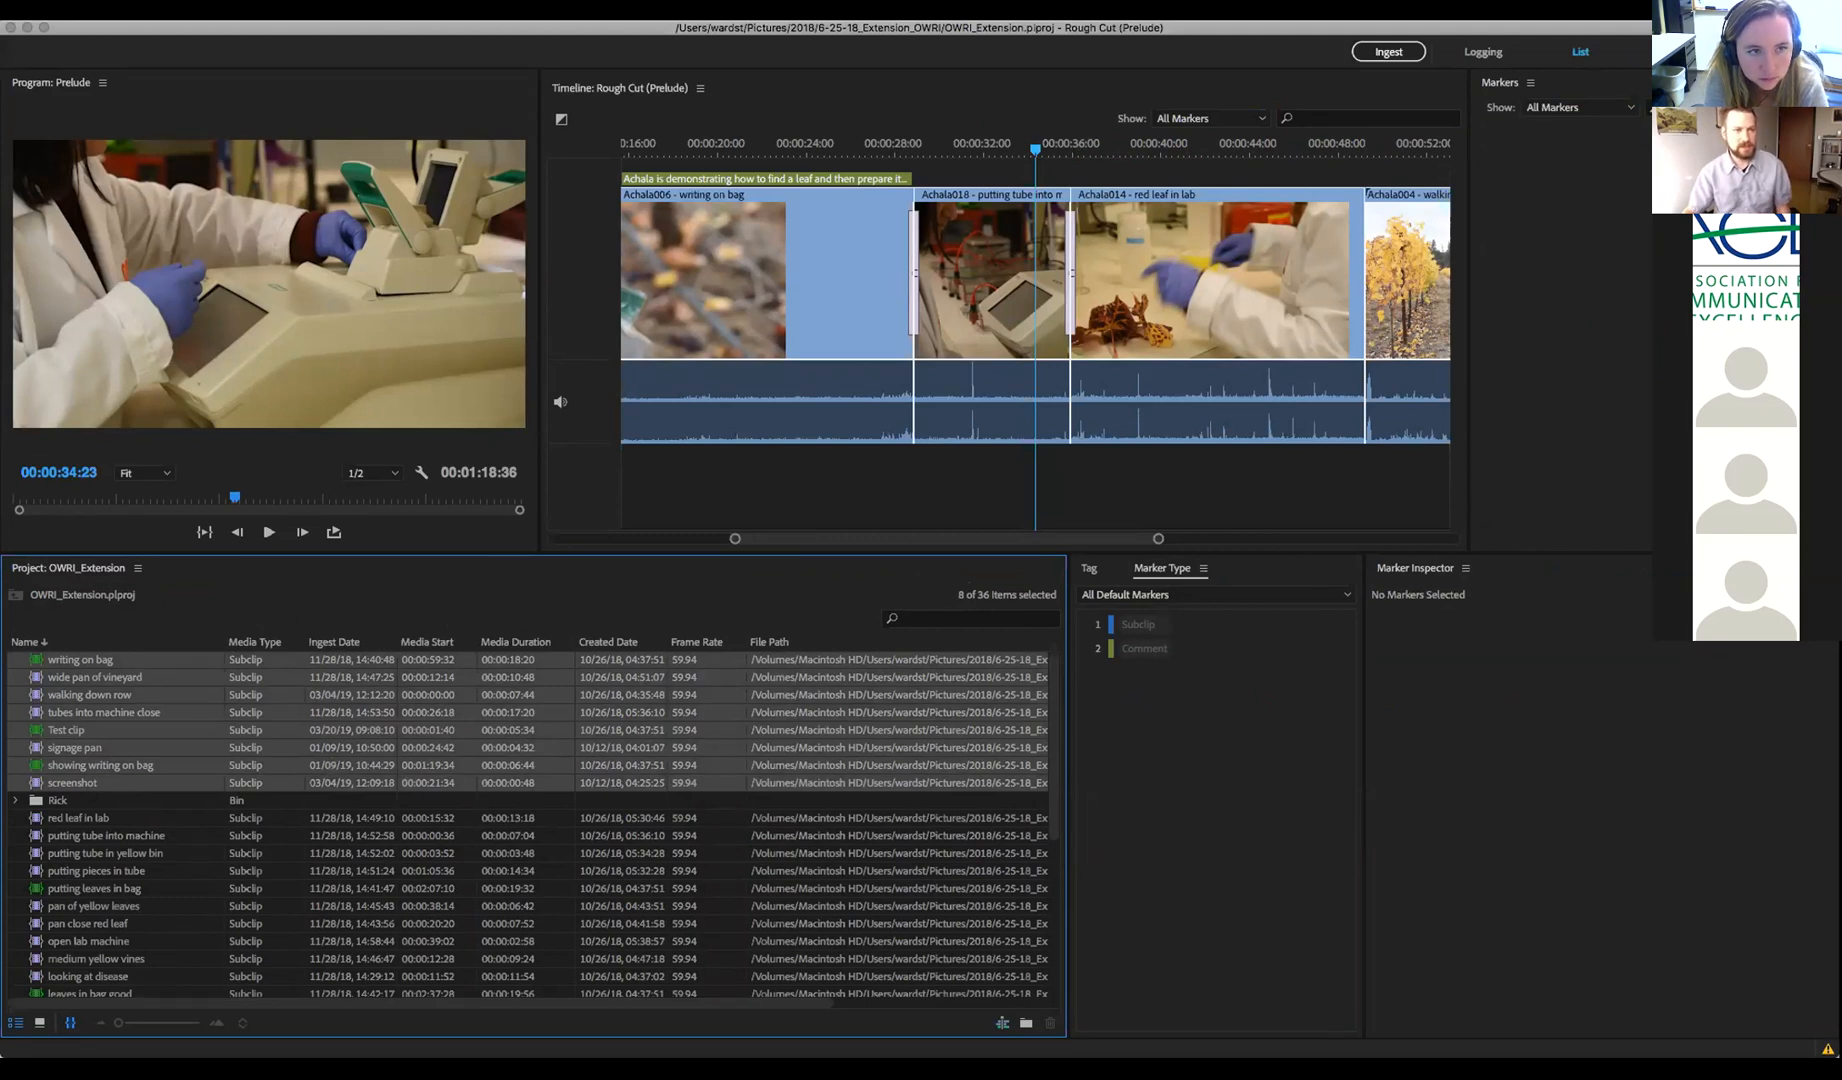
left_click(36, 8)
Export the selected clips as a Premiere Pro project renamed 'Prelude-Clips', with Prelude Presentation as the destination folder
mouse_move(128, 193)
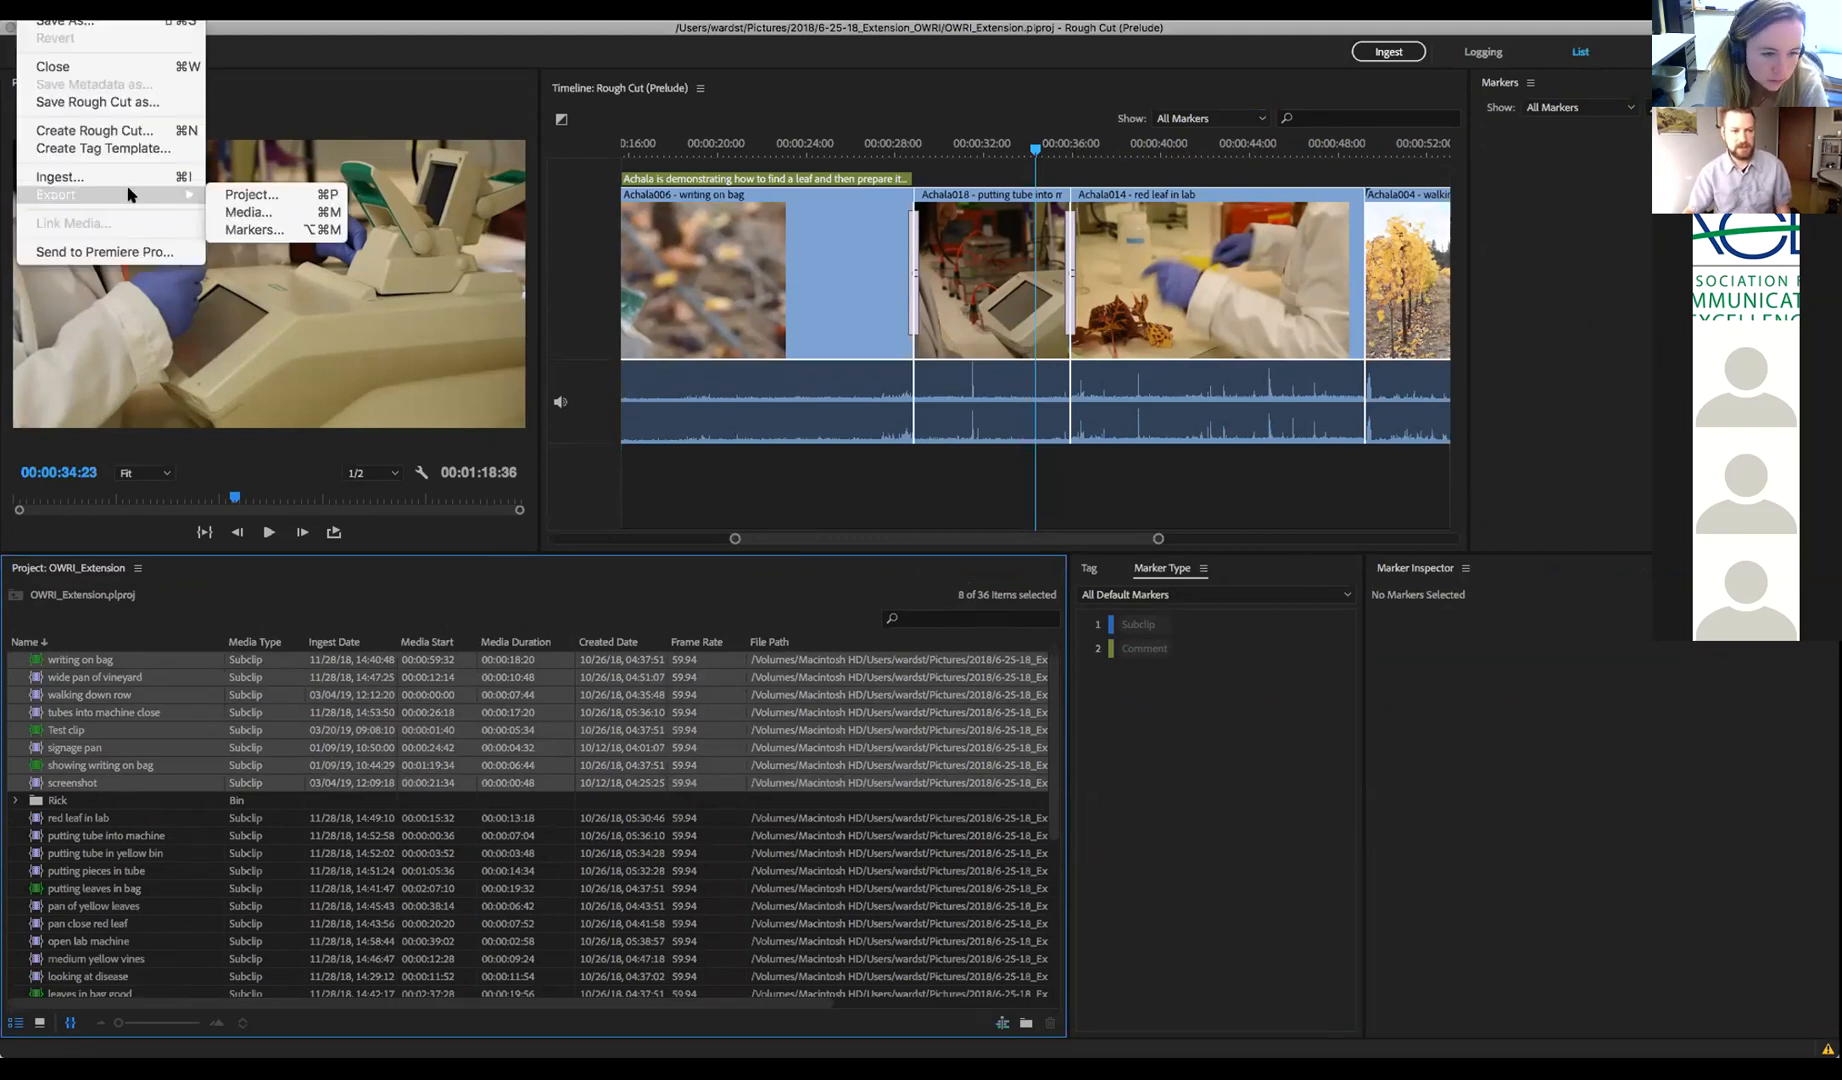
left_click(270, 197)
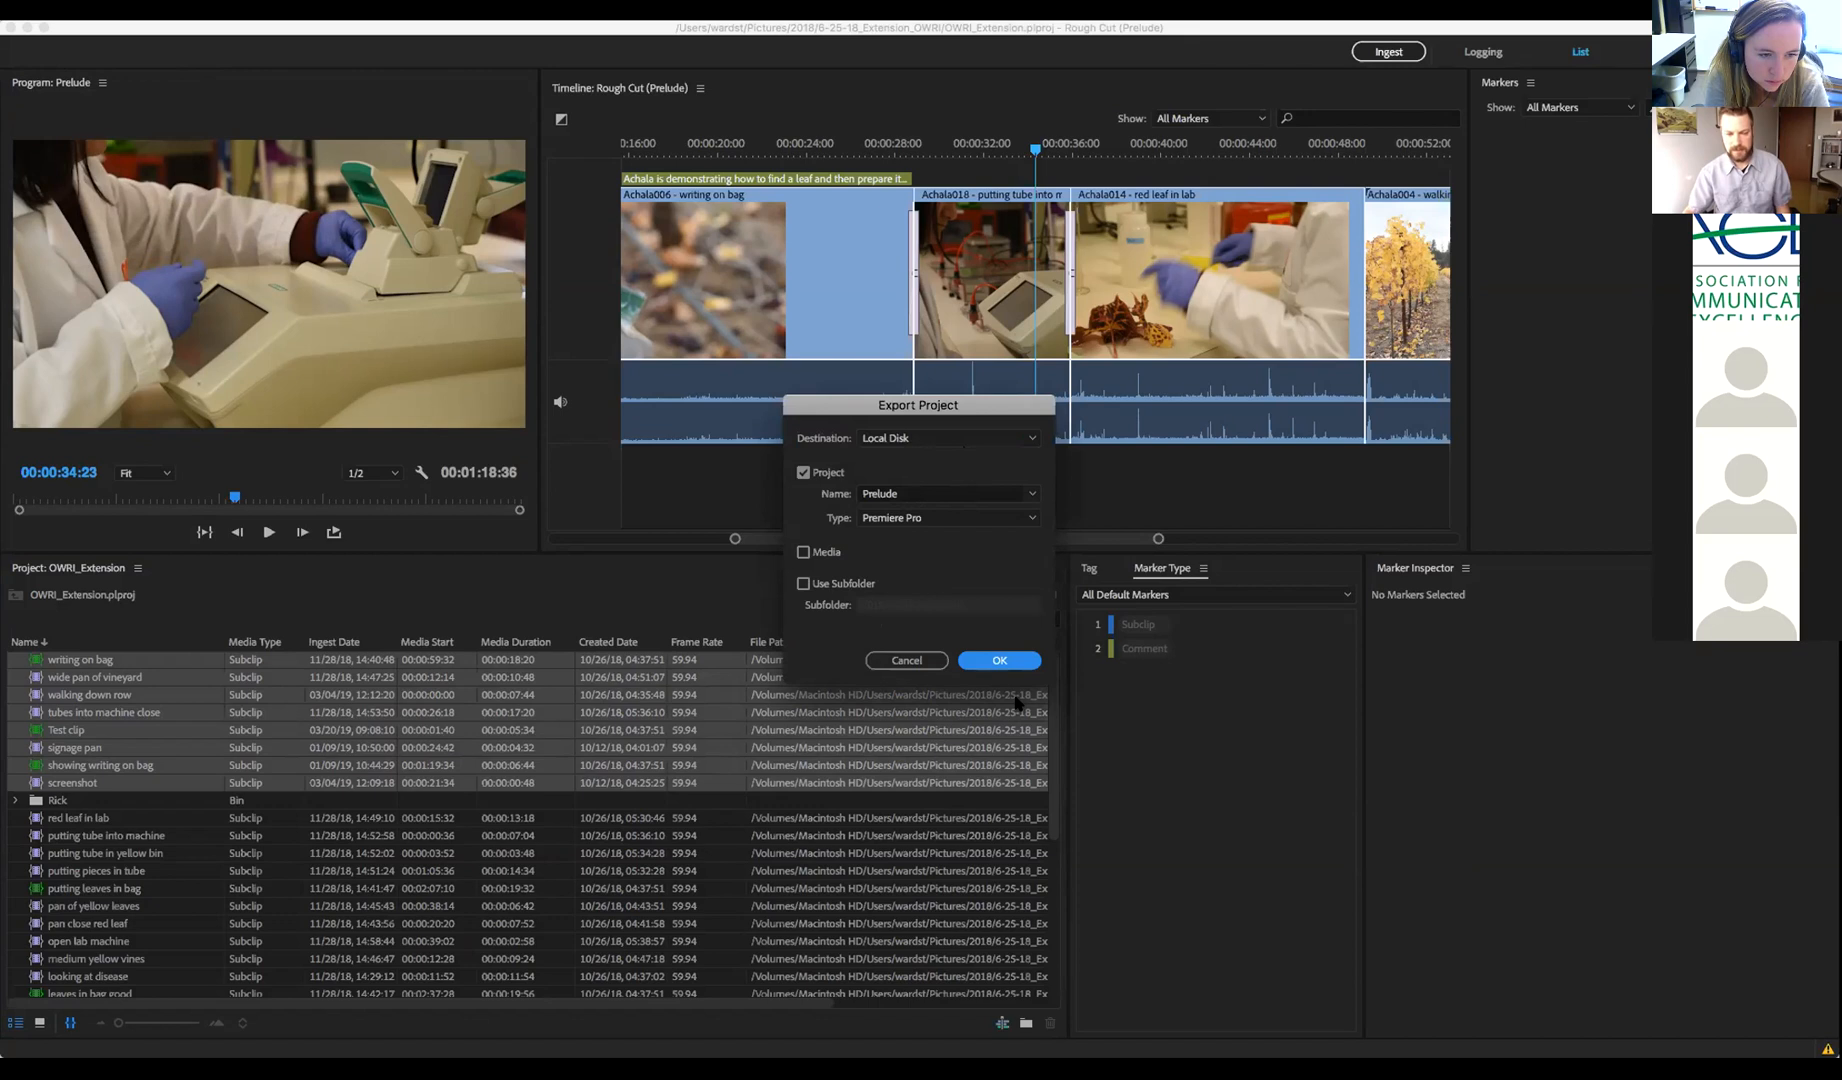
left_click(917, 493)
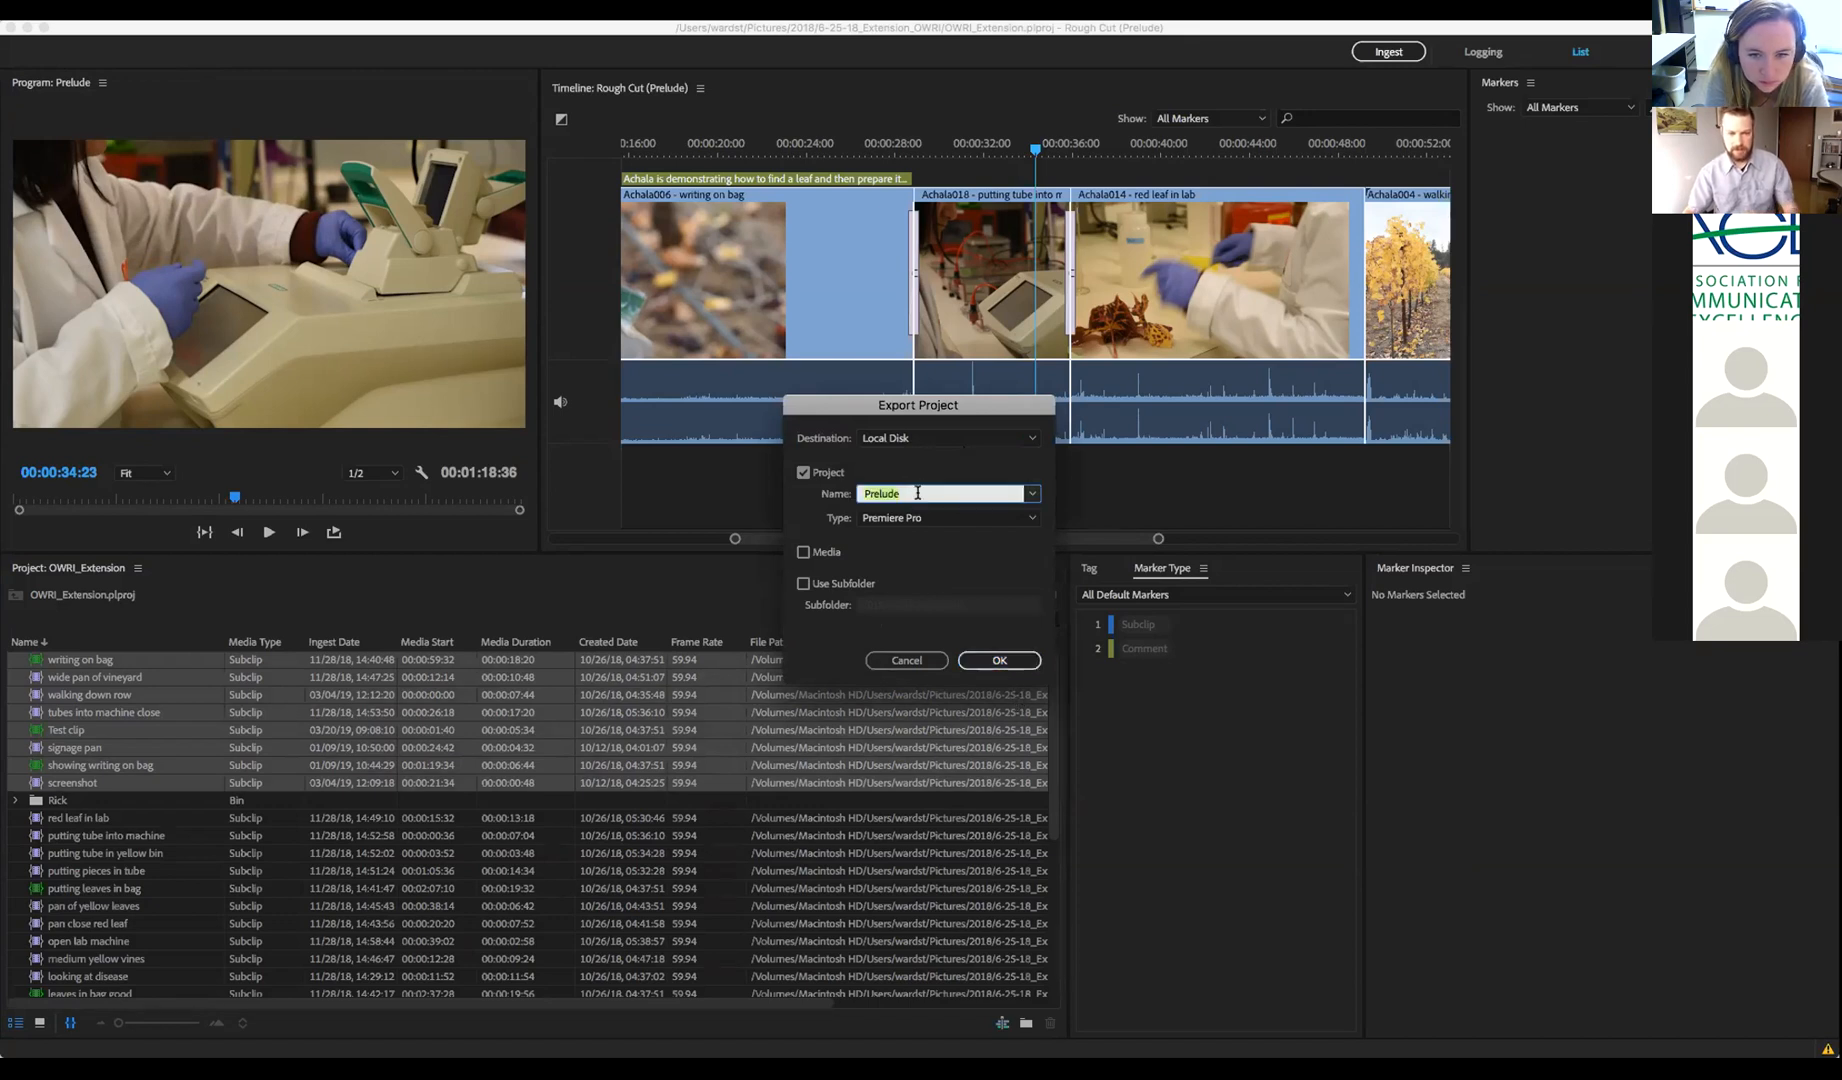
key("Right")
type("-Clips")
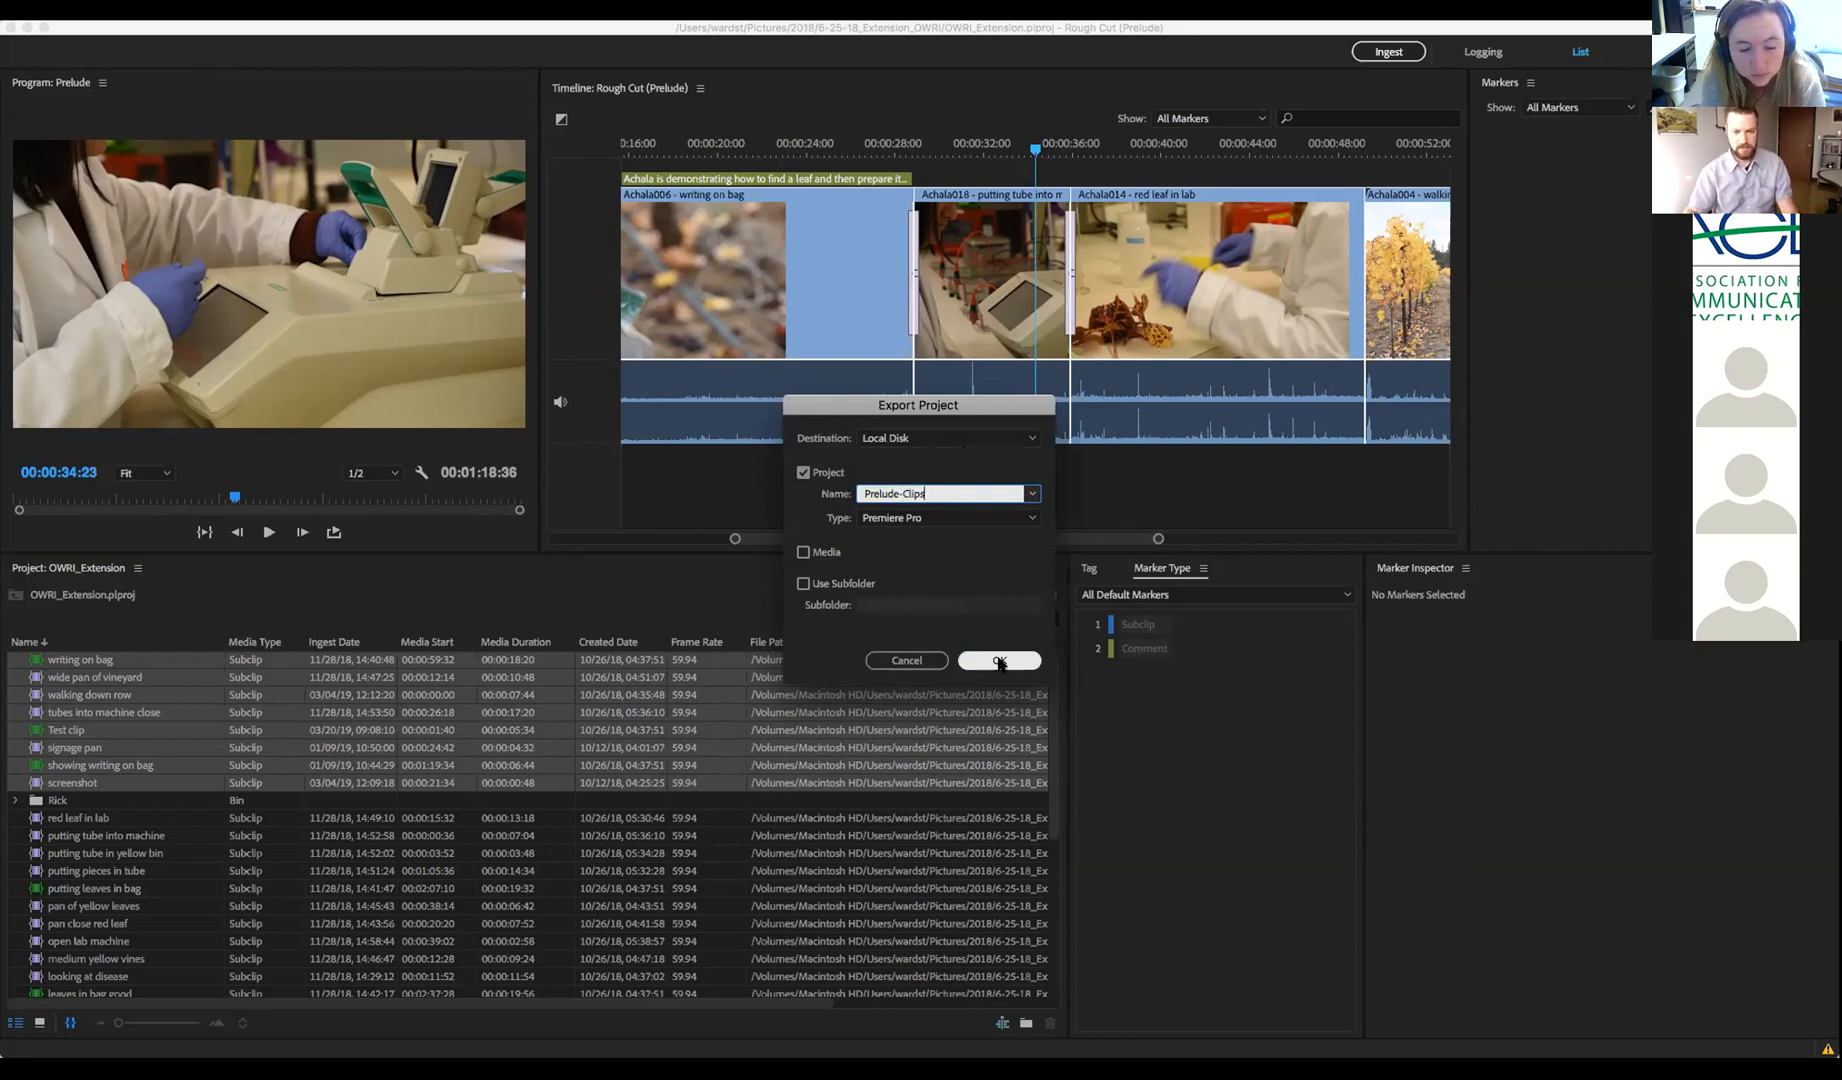
left_click(999, 661)
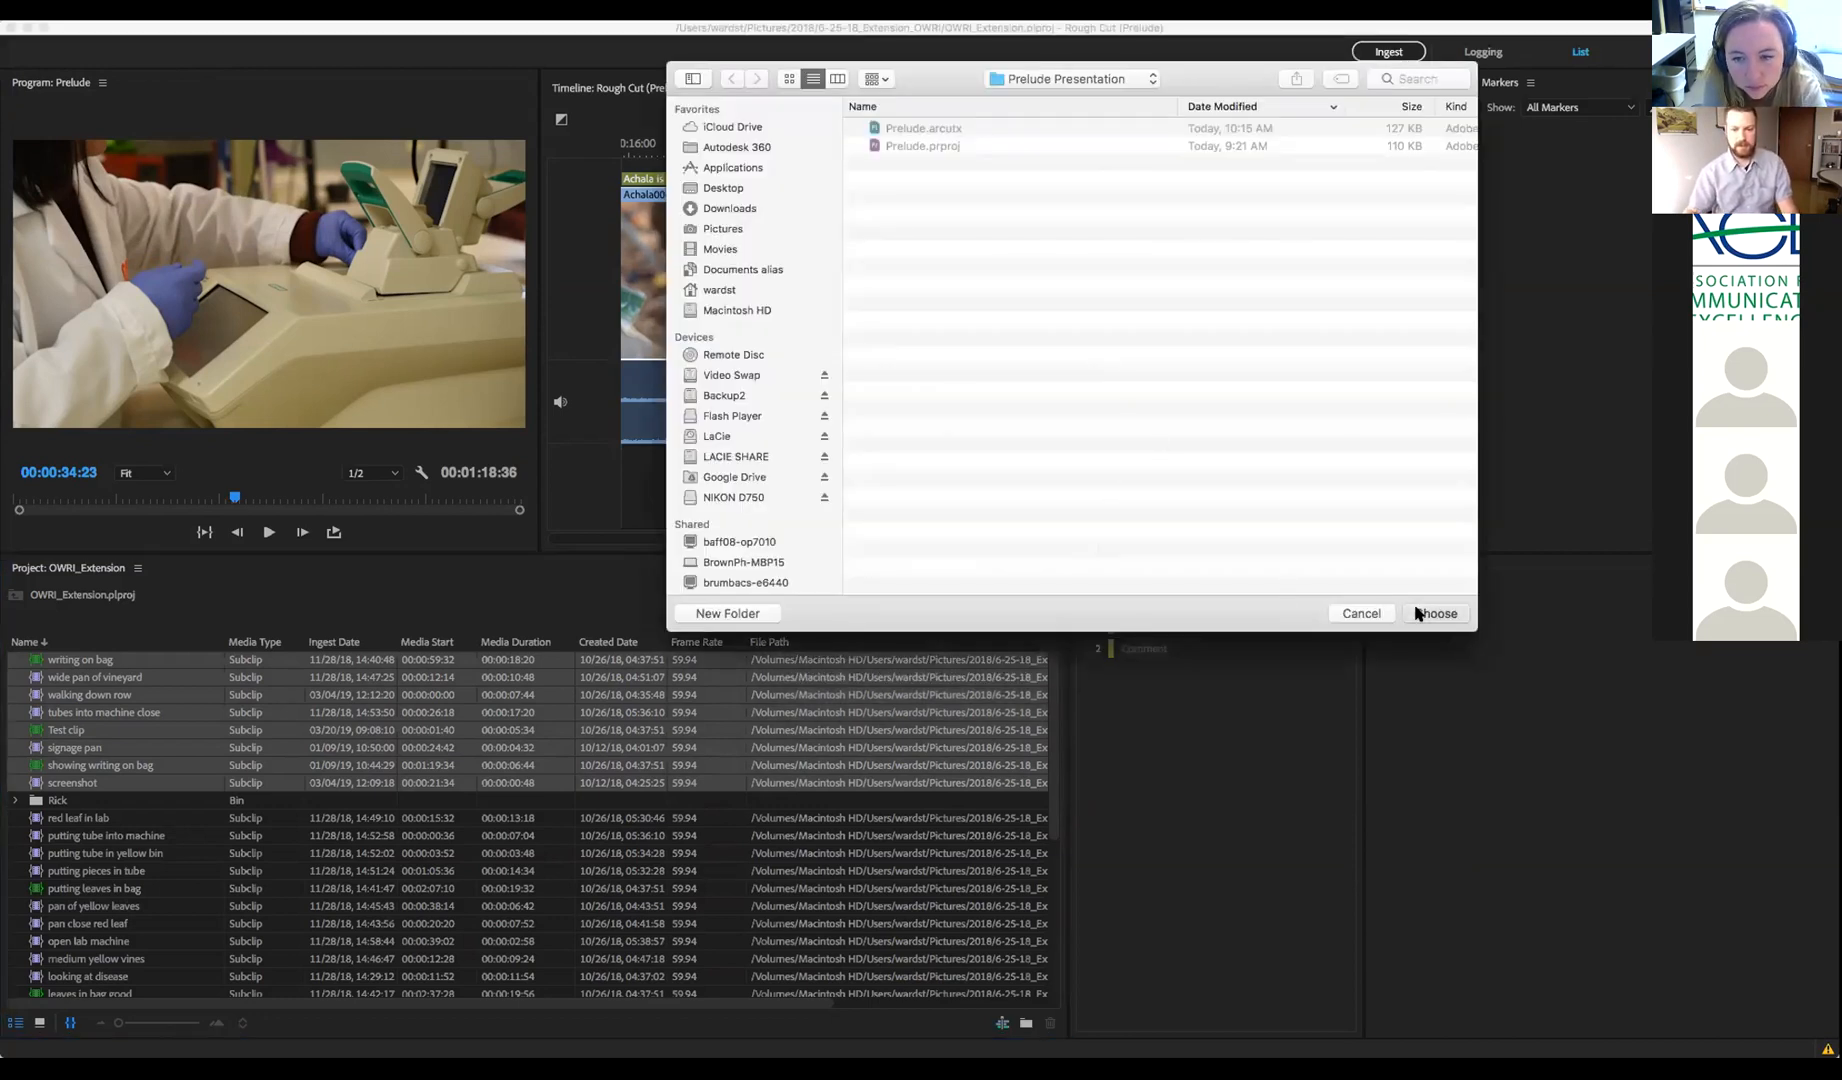
left_click(1418, 613)
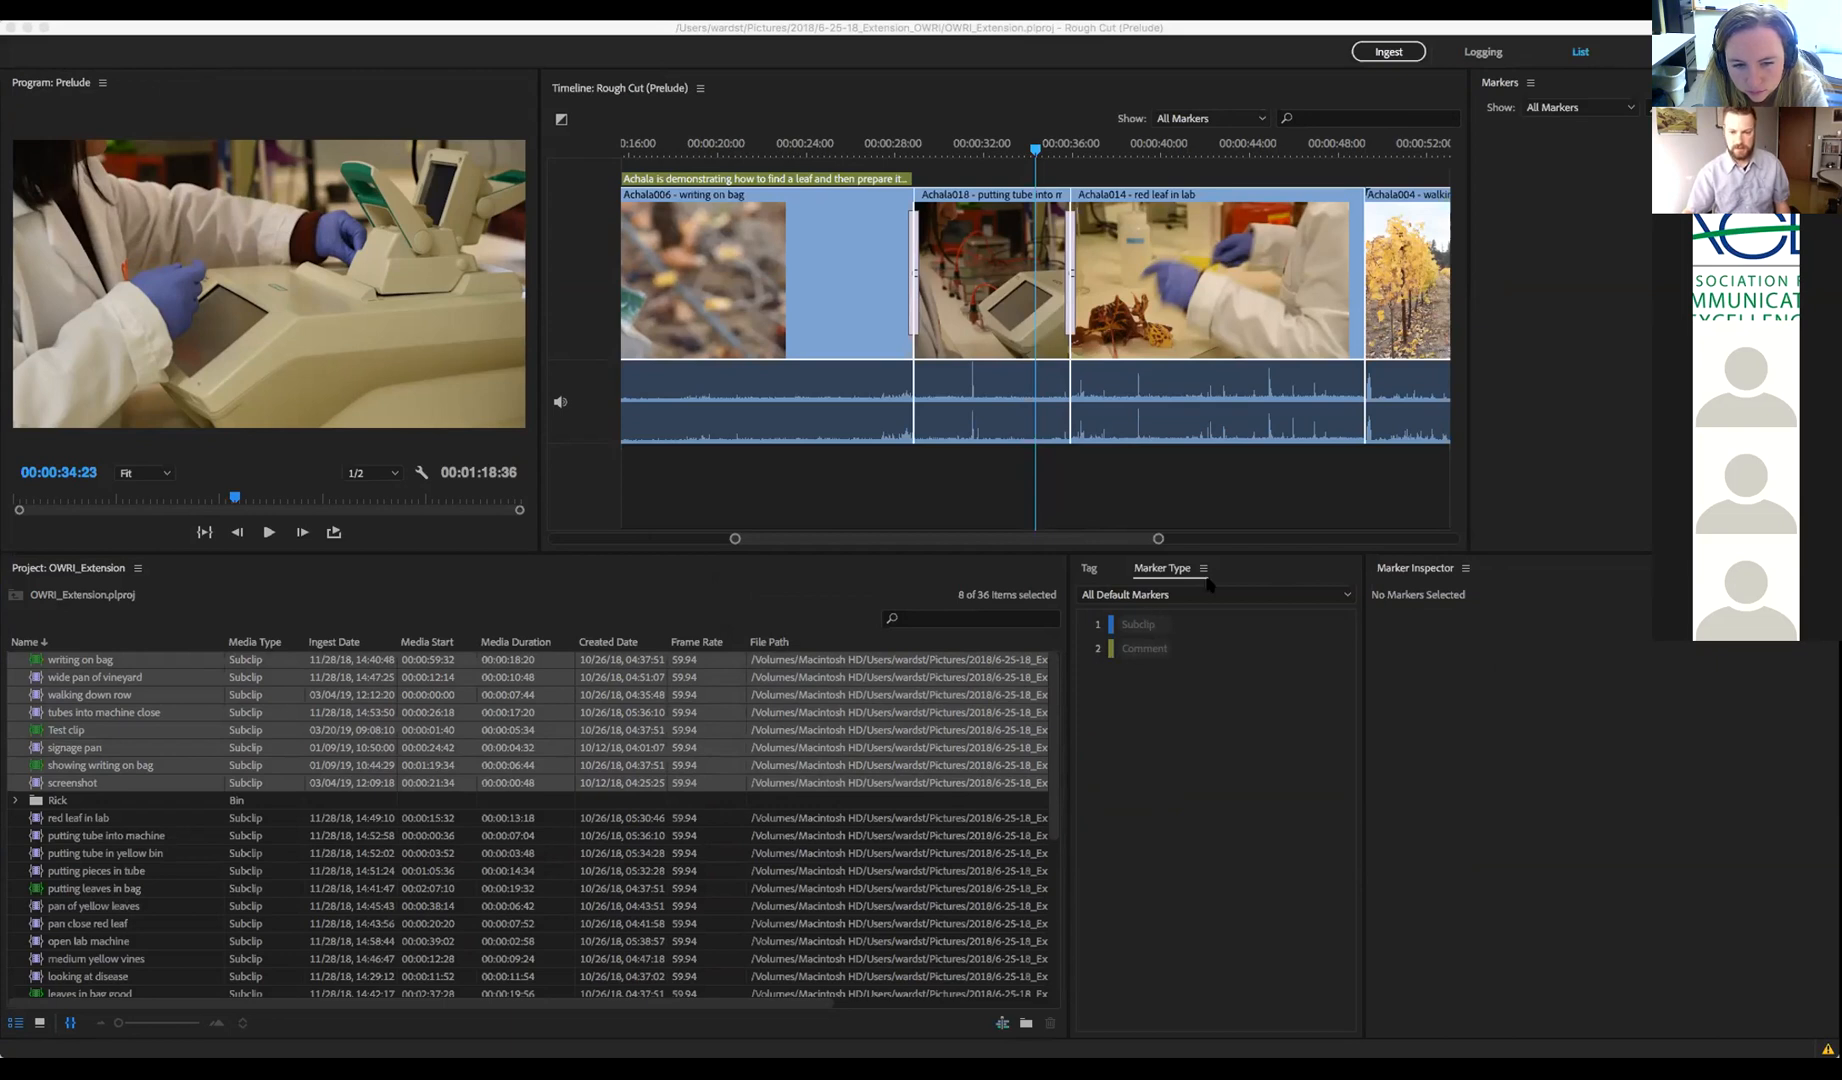
Switch to Premiere Pro and open the exported Prelude-Clips project from the File menu
key("super+Tab")
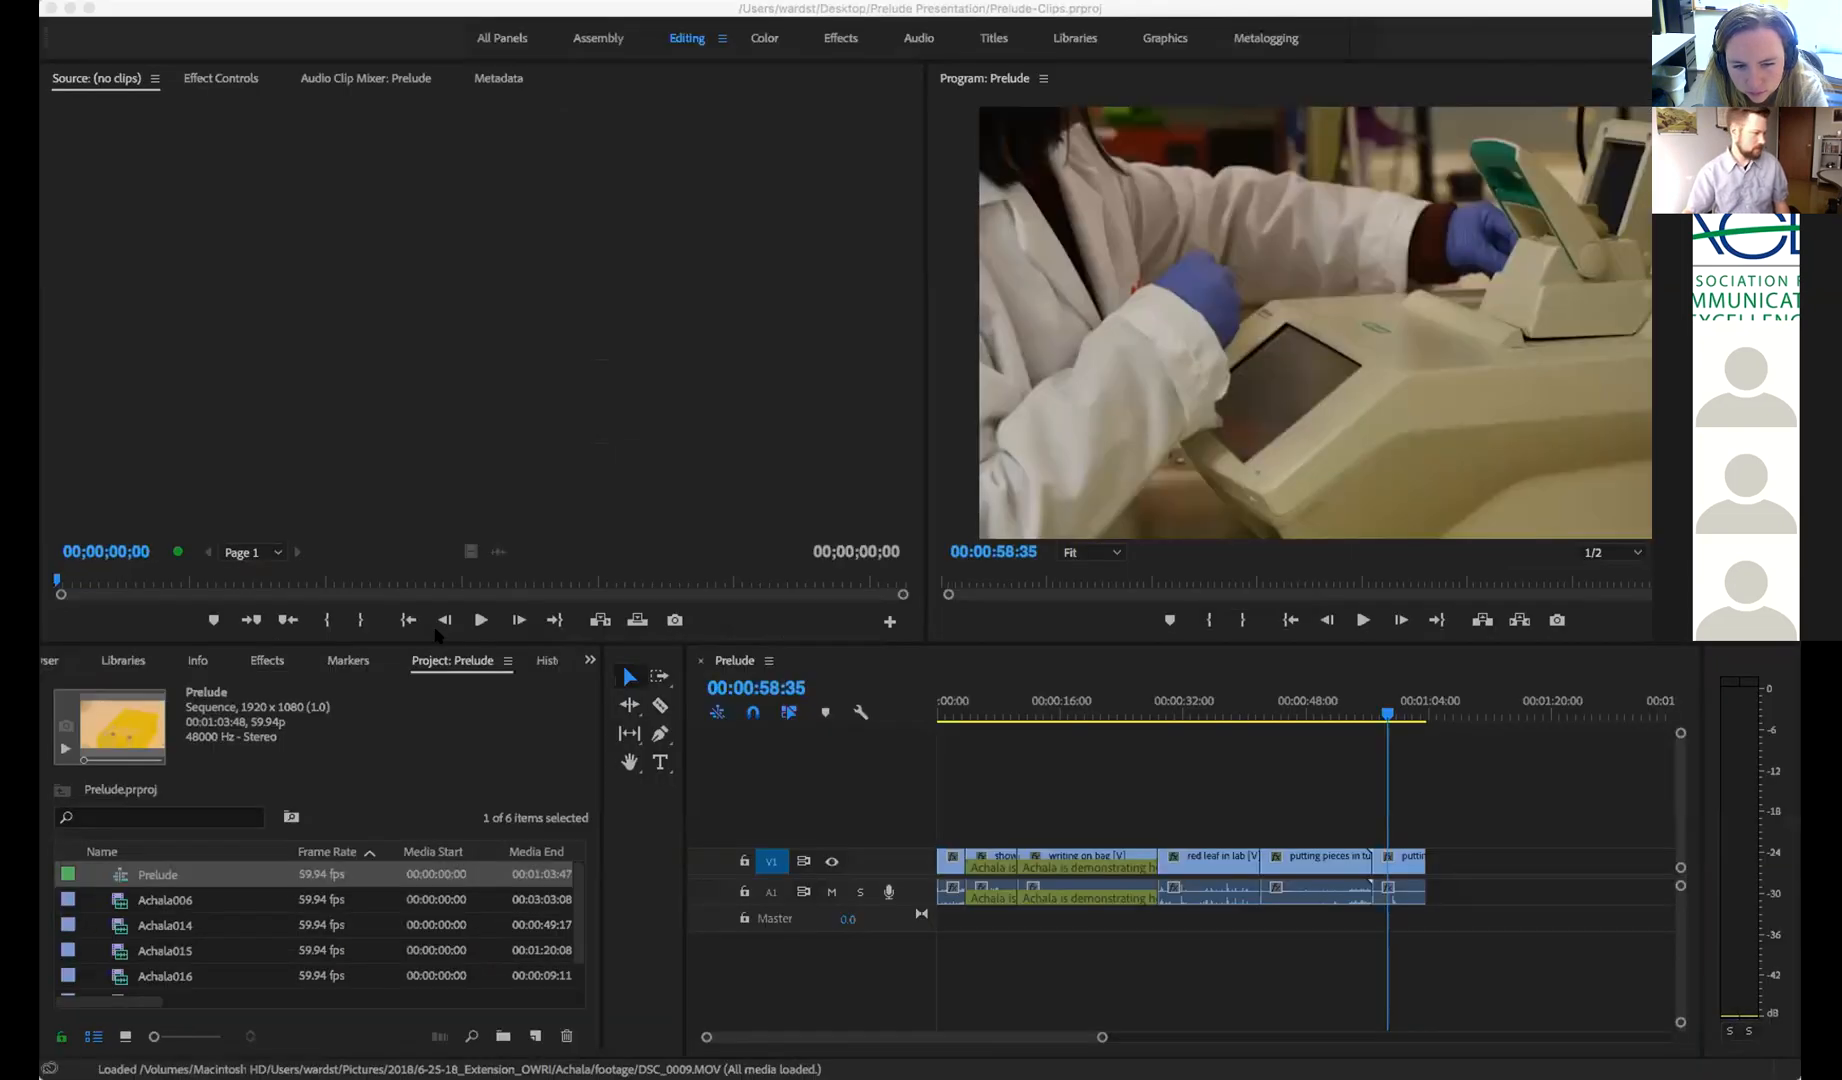
left_click(1213, 790)
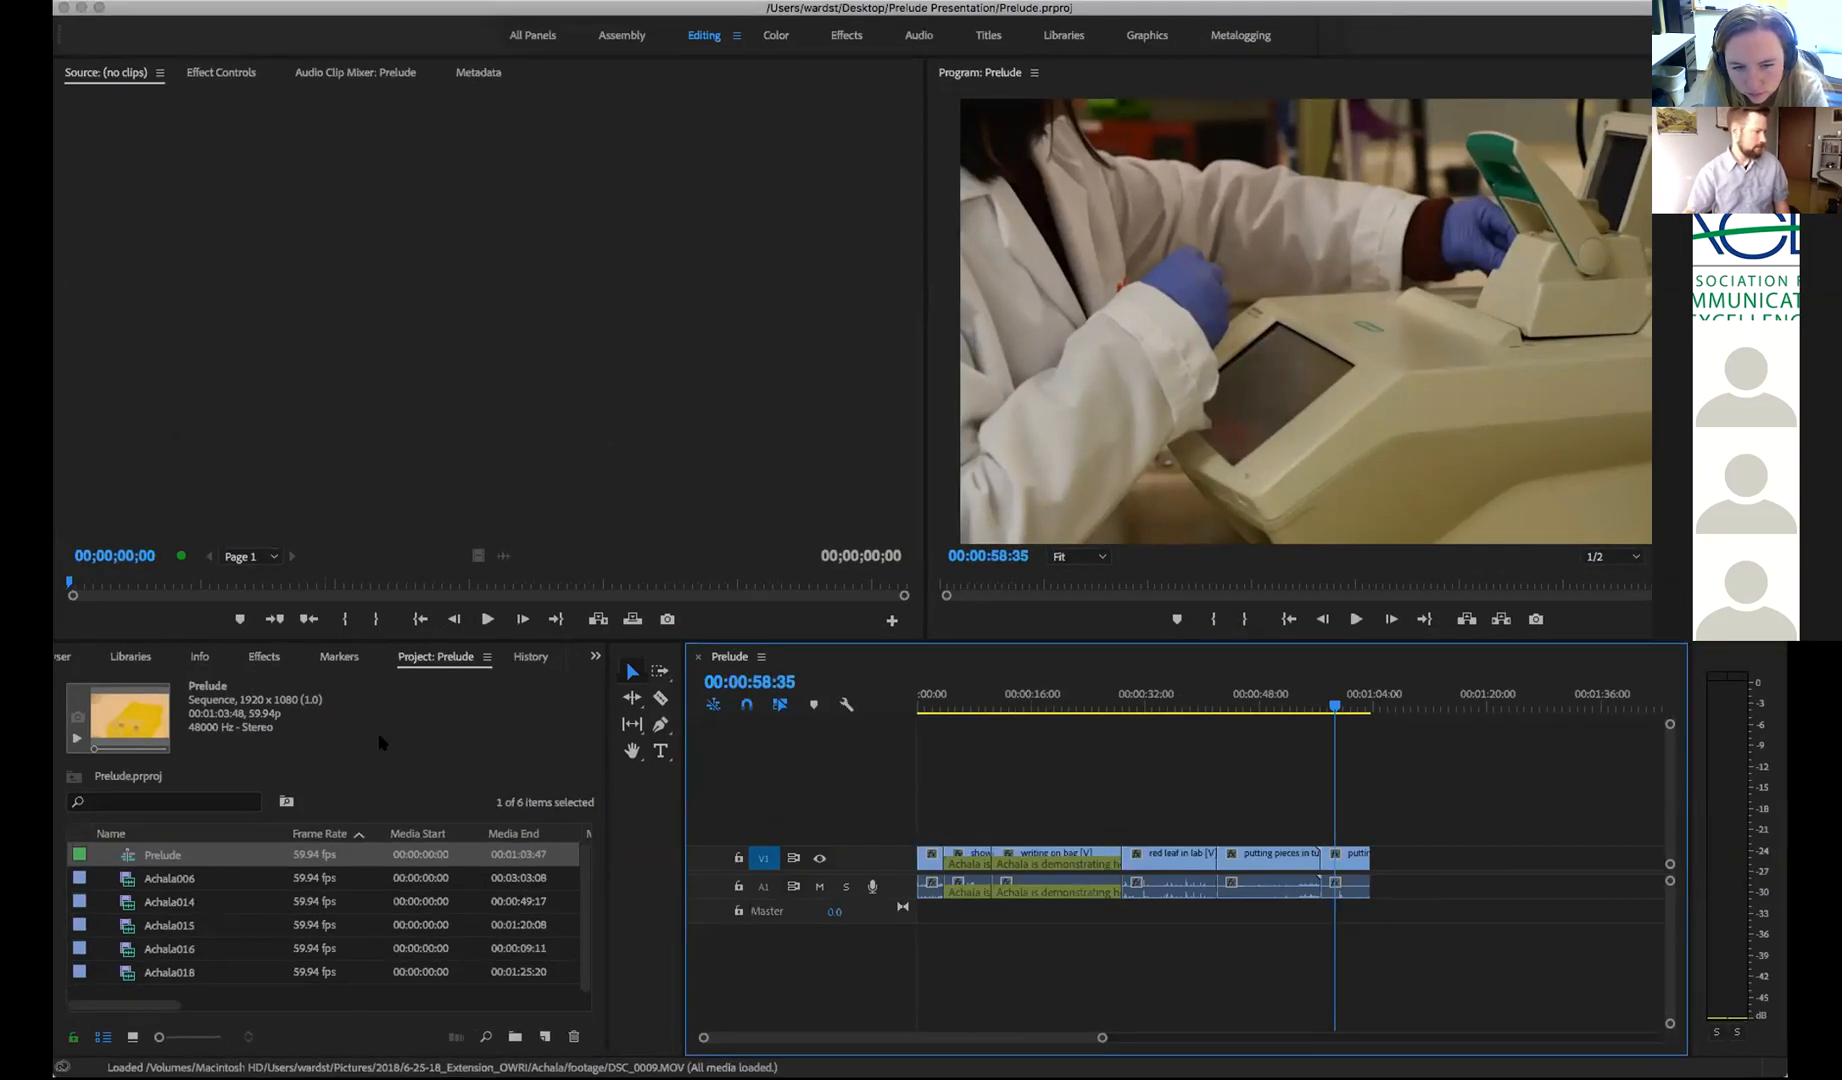
left_click(405, 740)
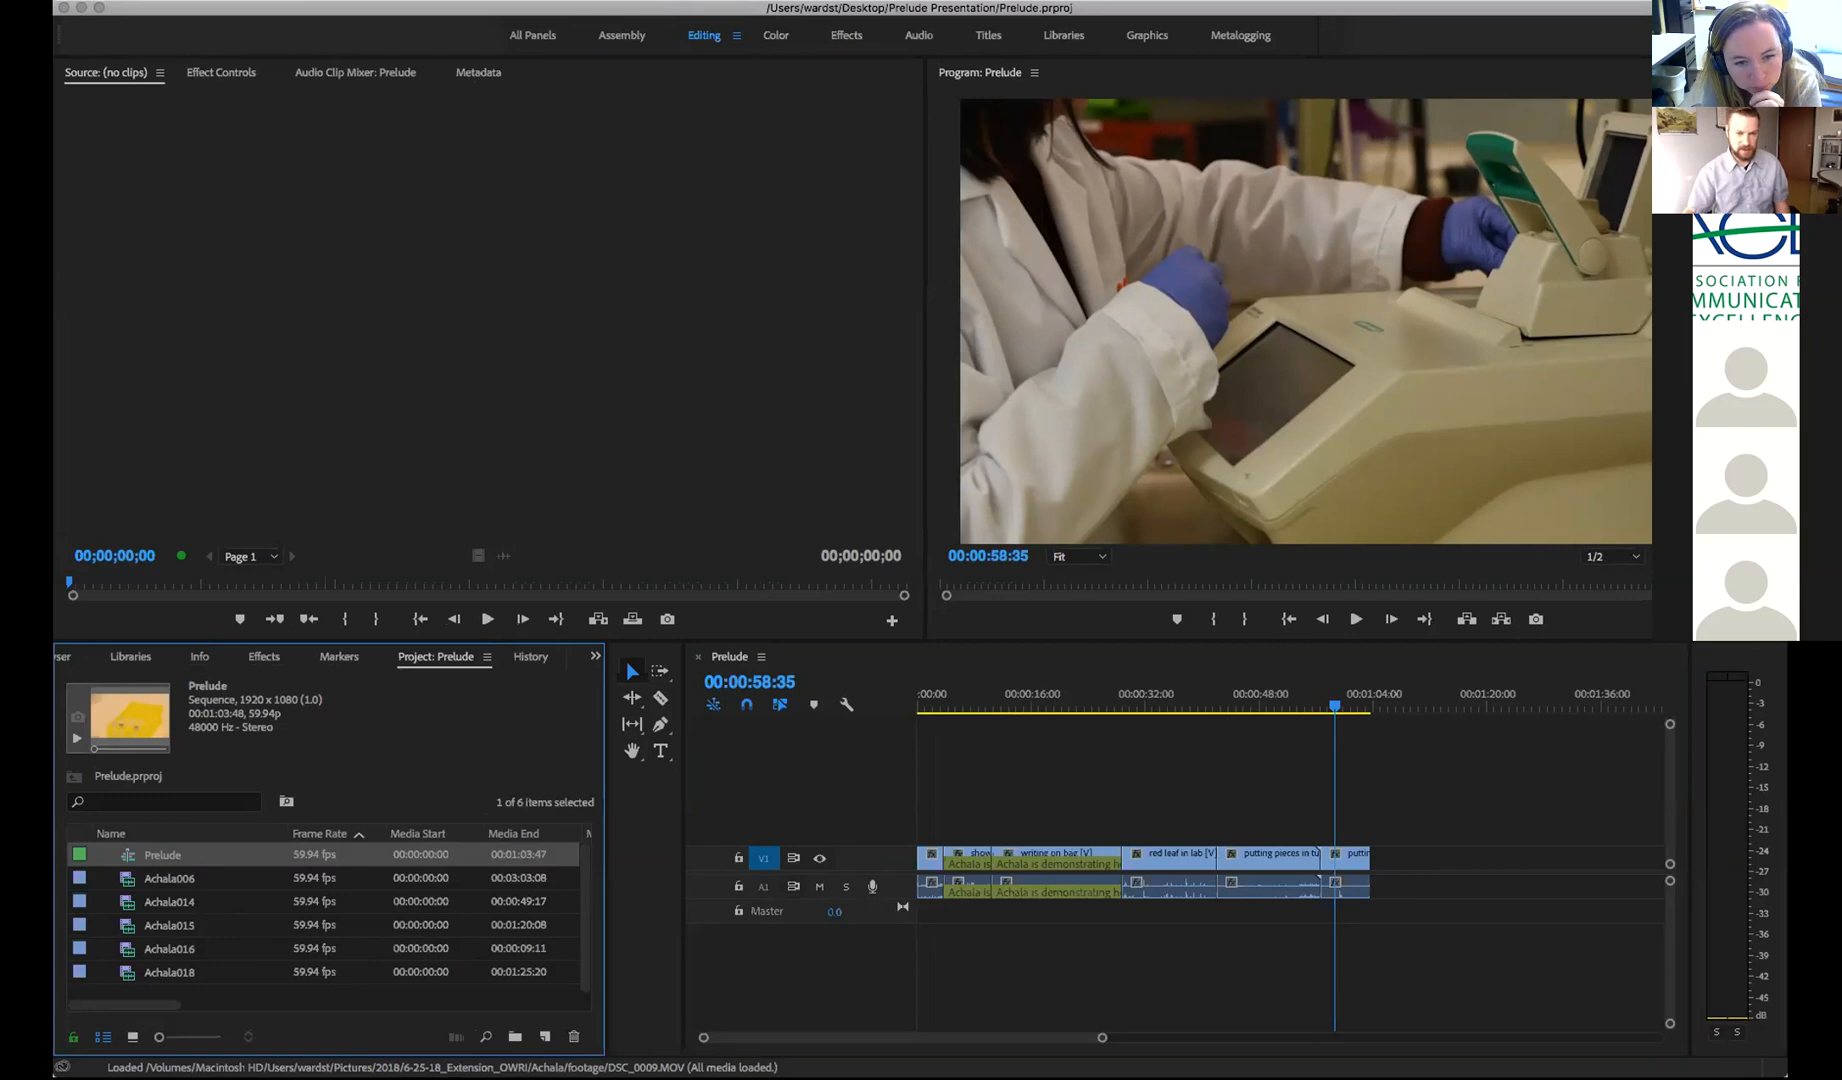
key("super+Tab")
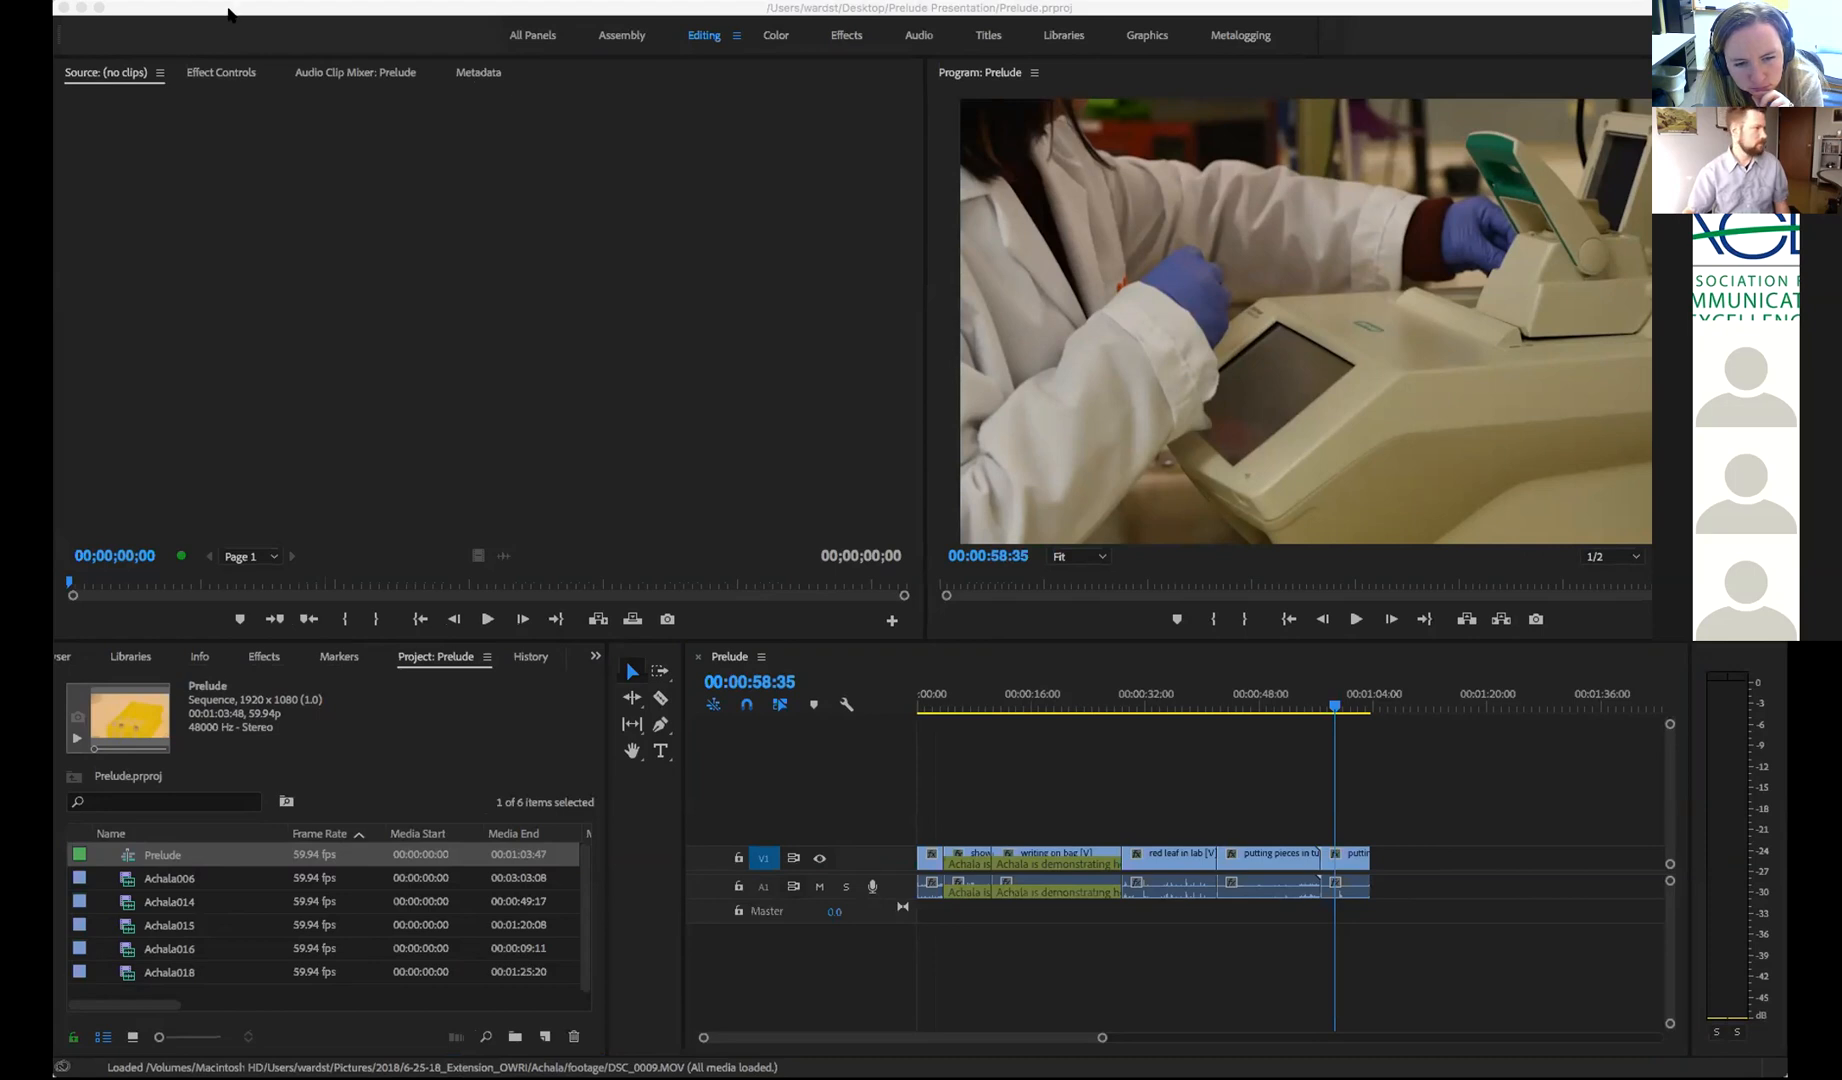
left_click(228, 9)
left_click(54, 2)
mouse_move(80, 1)
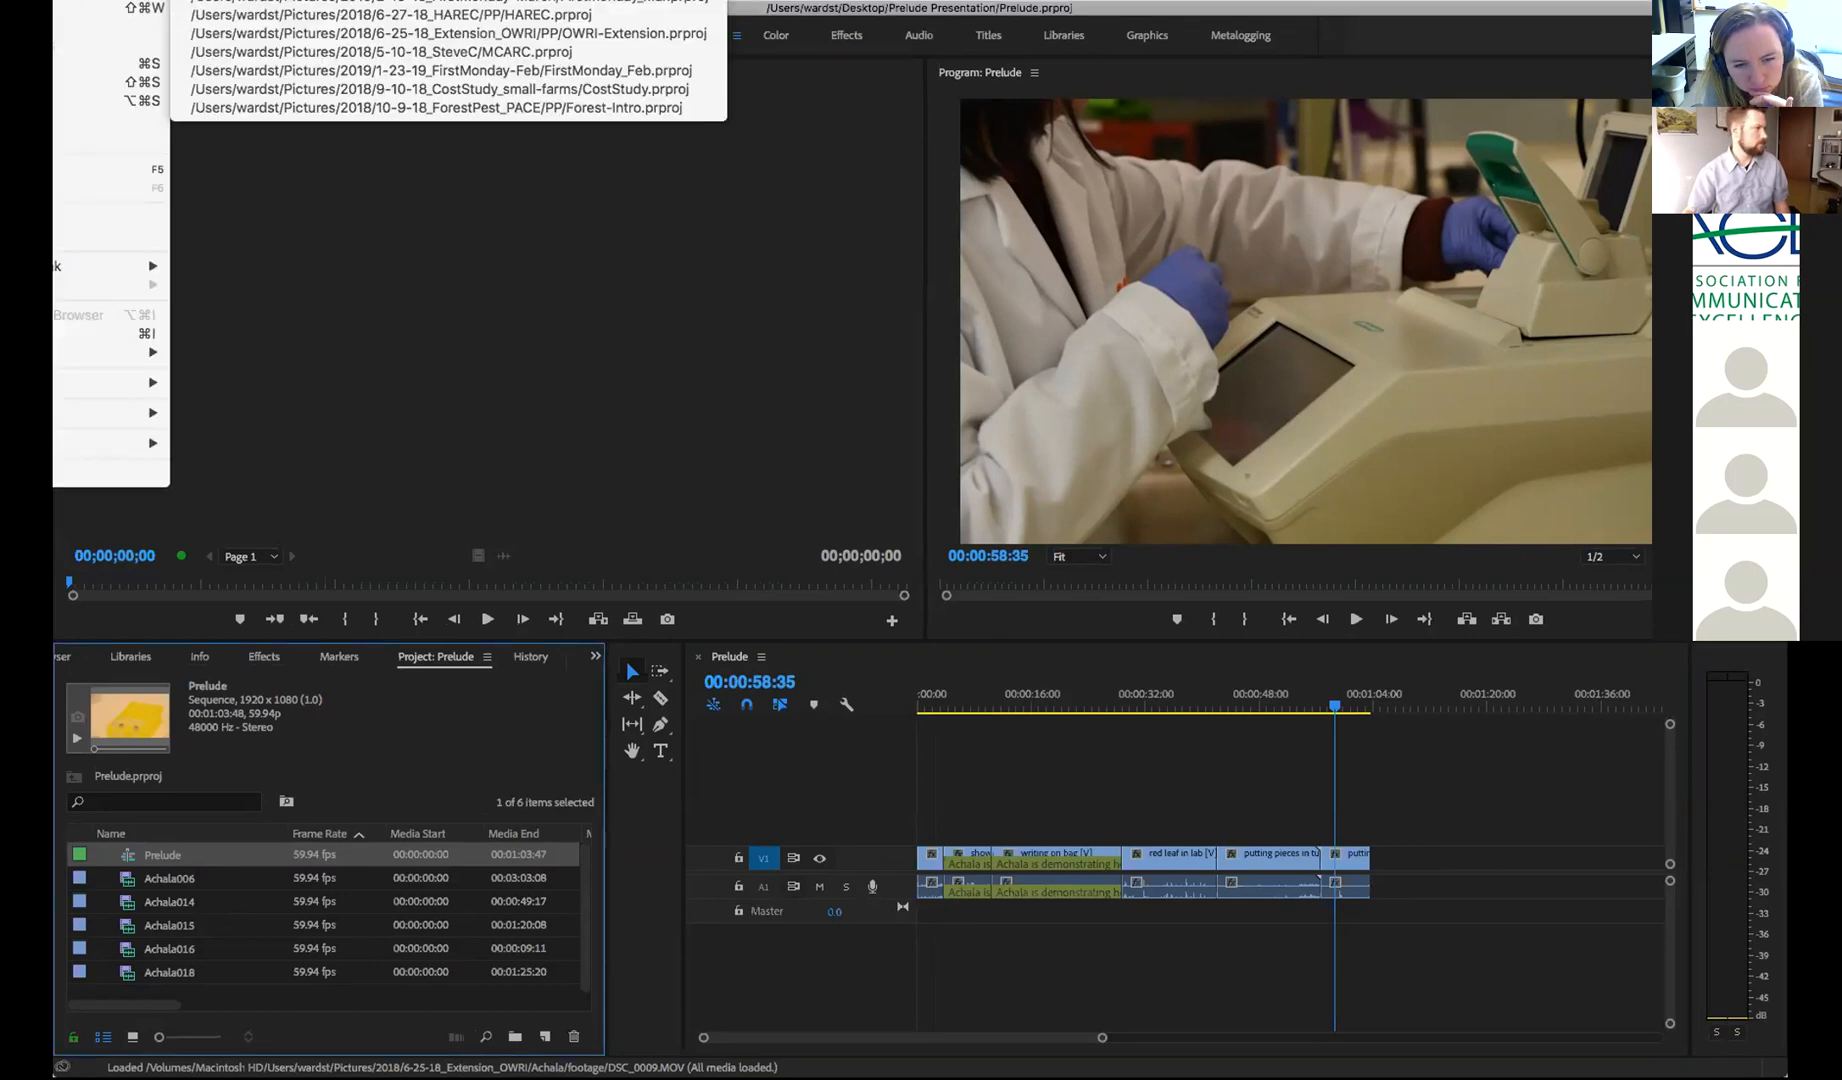
left_click(300, 1)
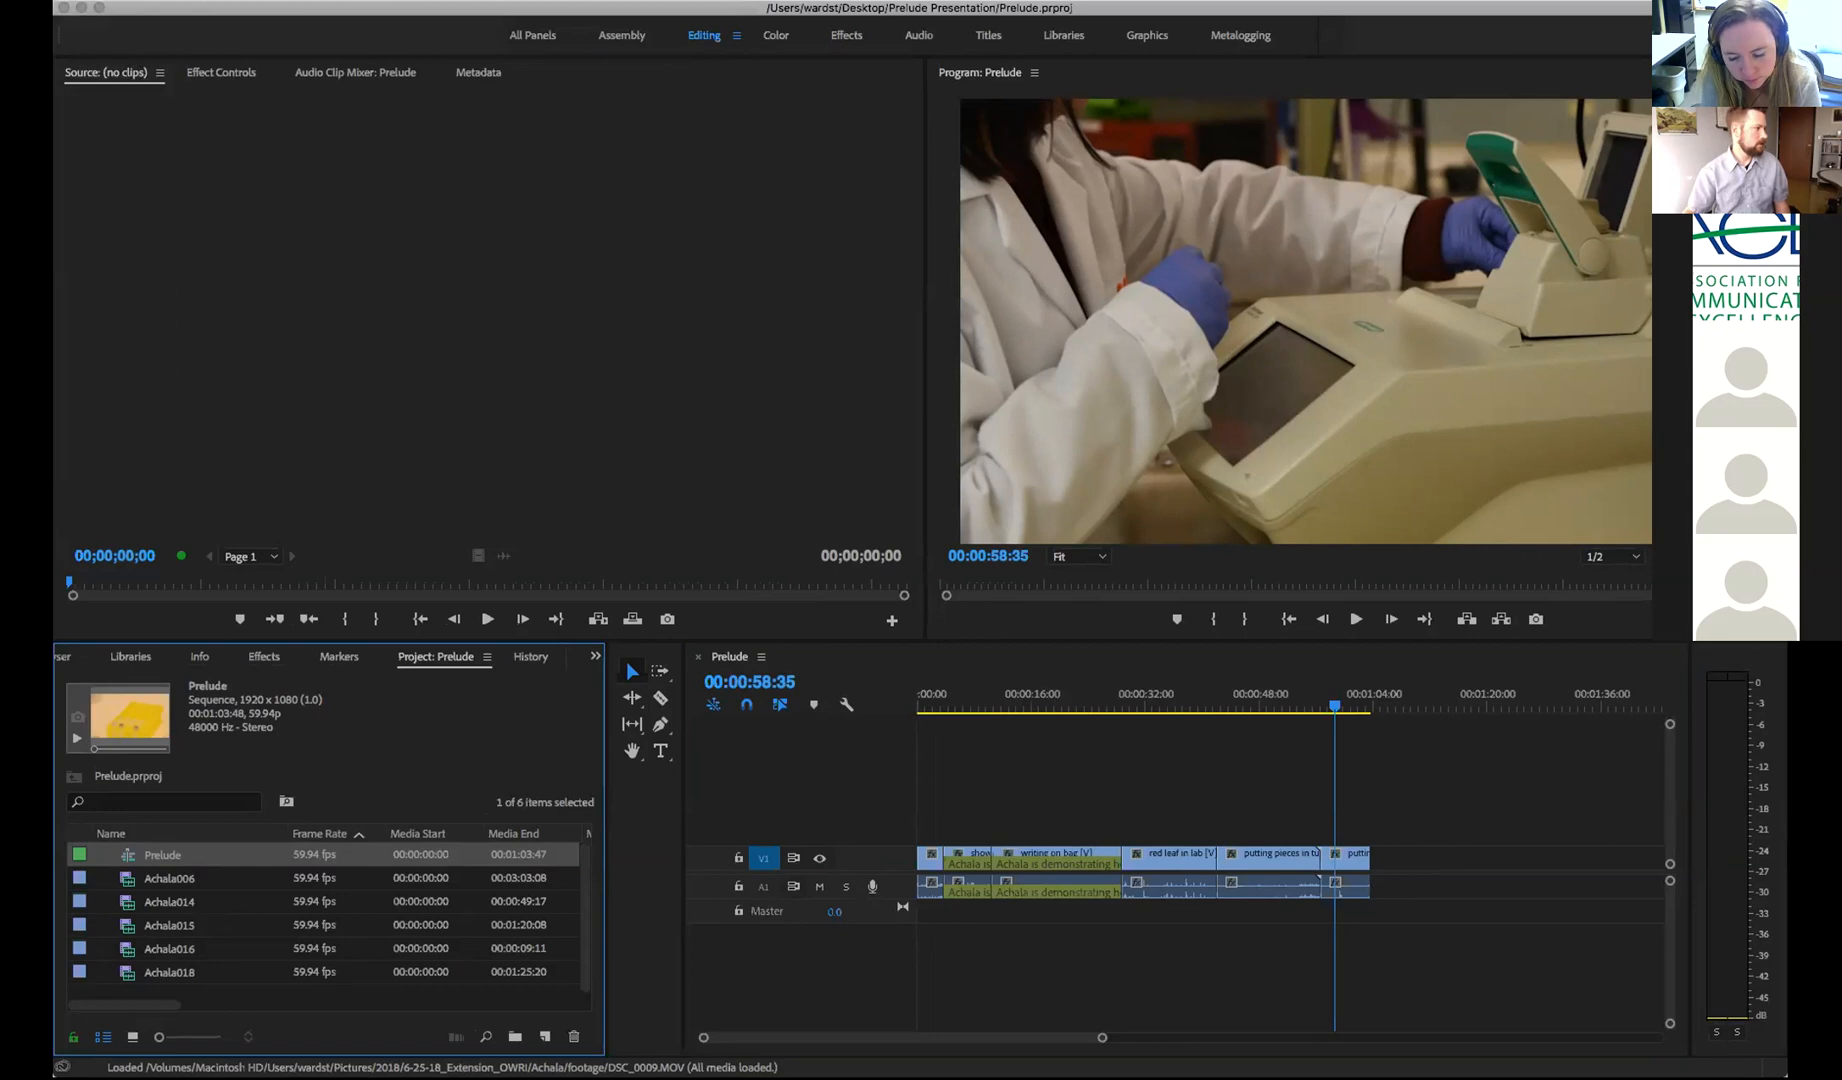
Show the Media Browser panel in Premiere Pro
left_click(300, 748)
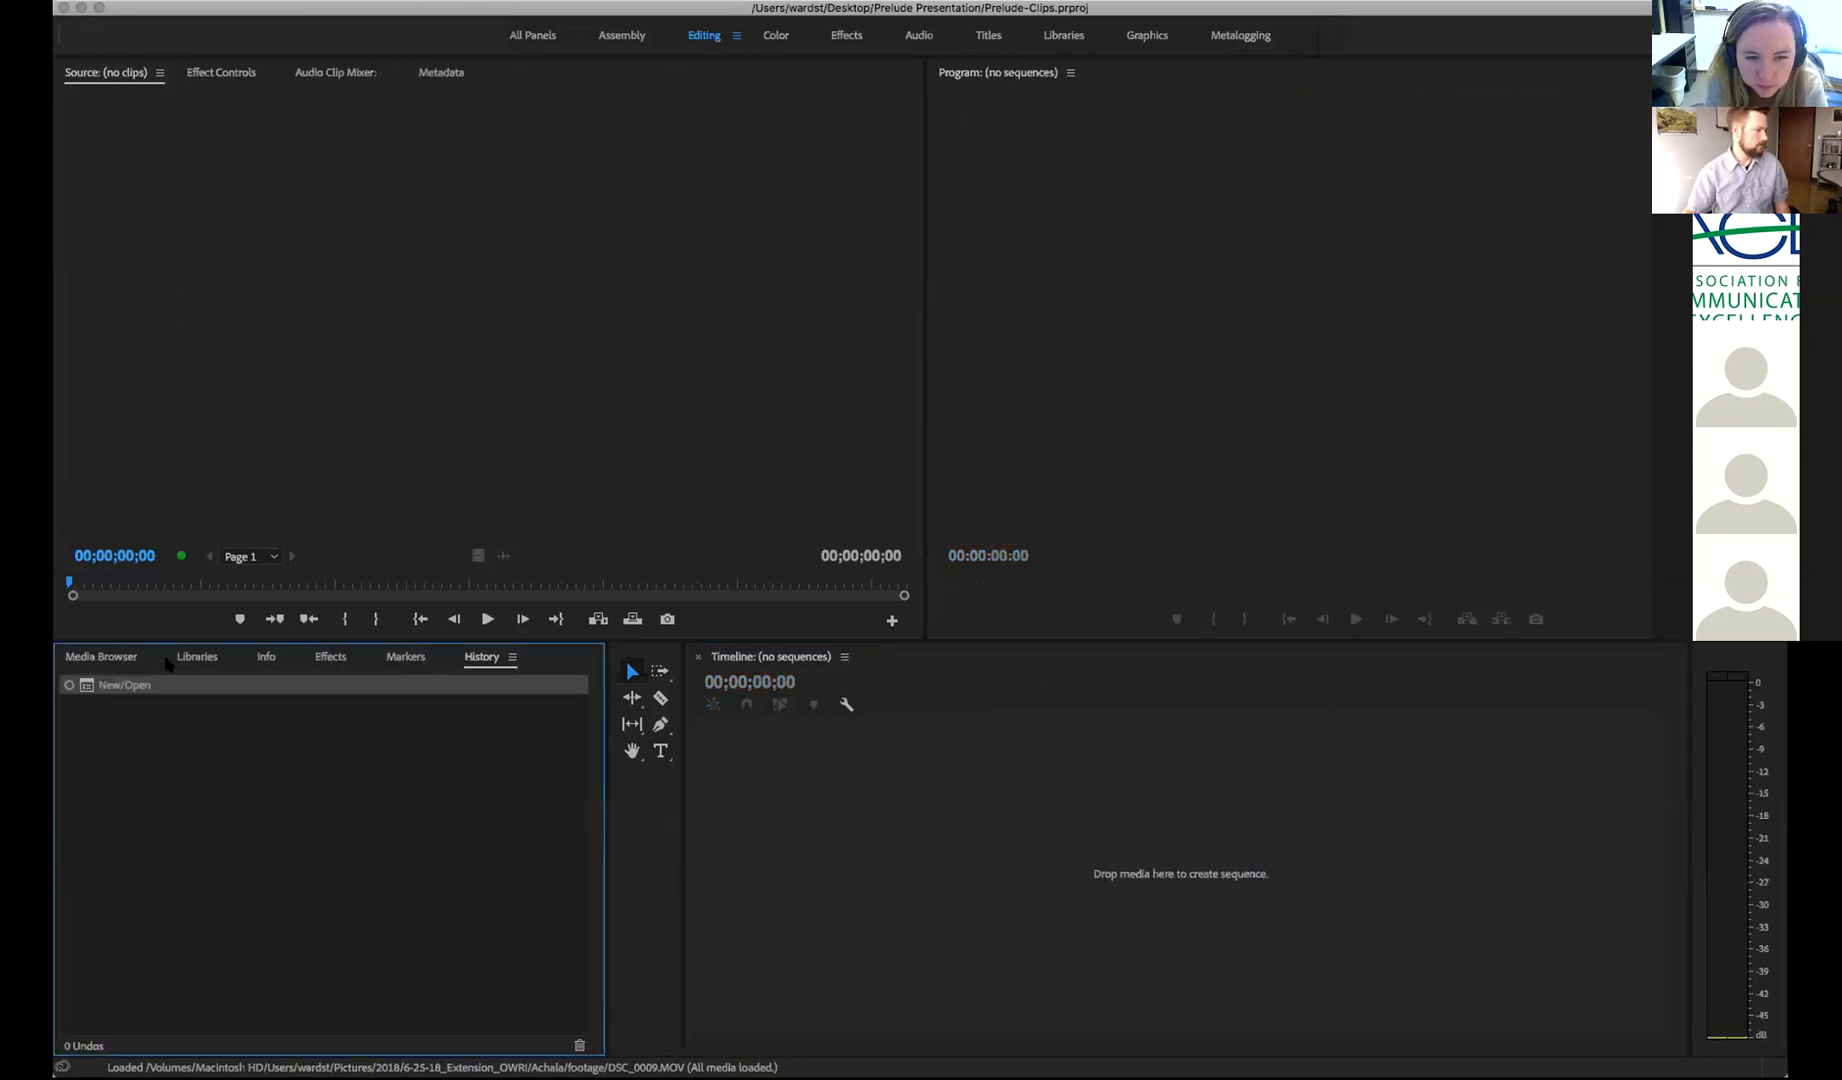
left_click(106, 660)
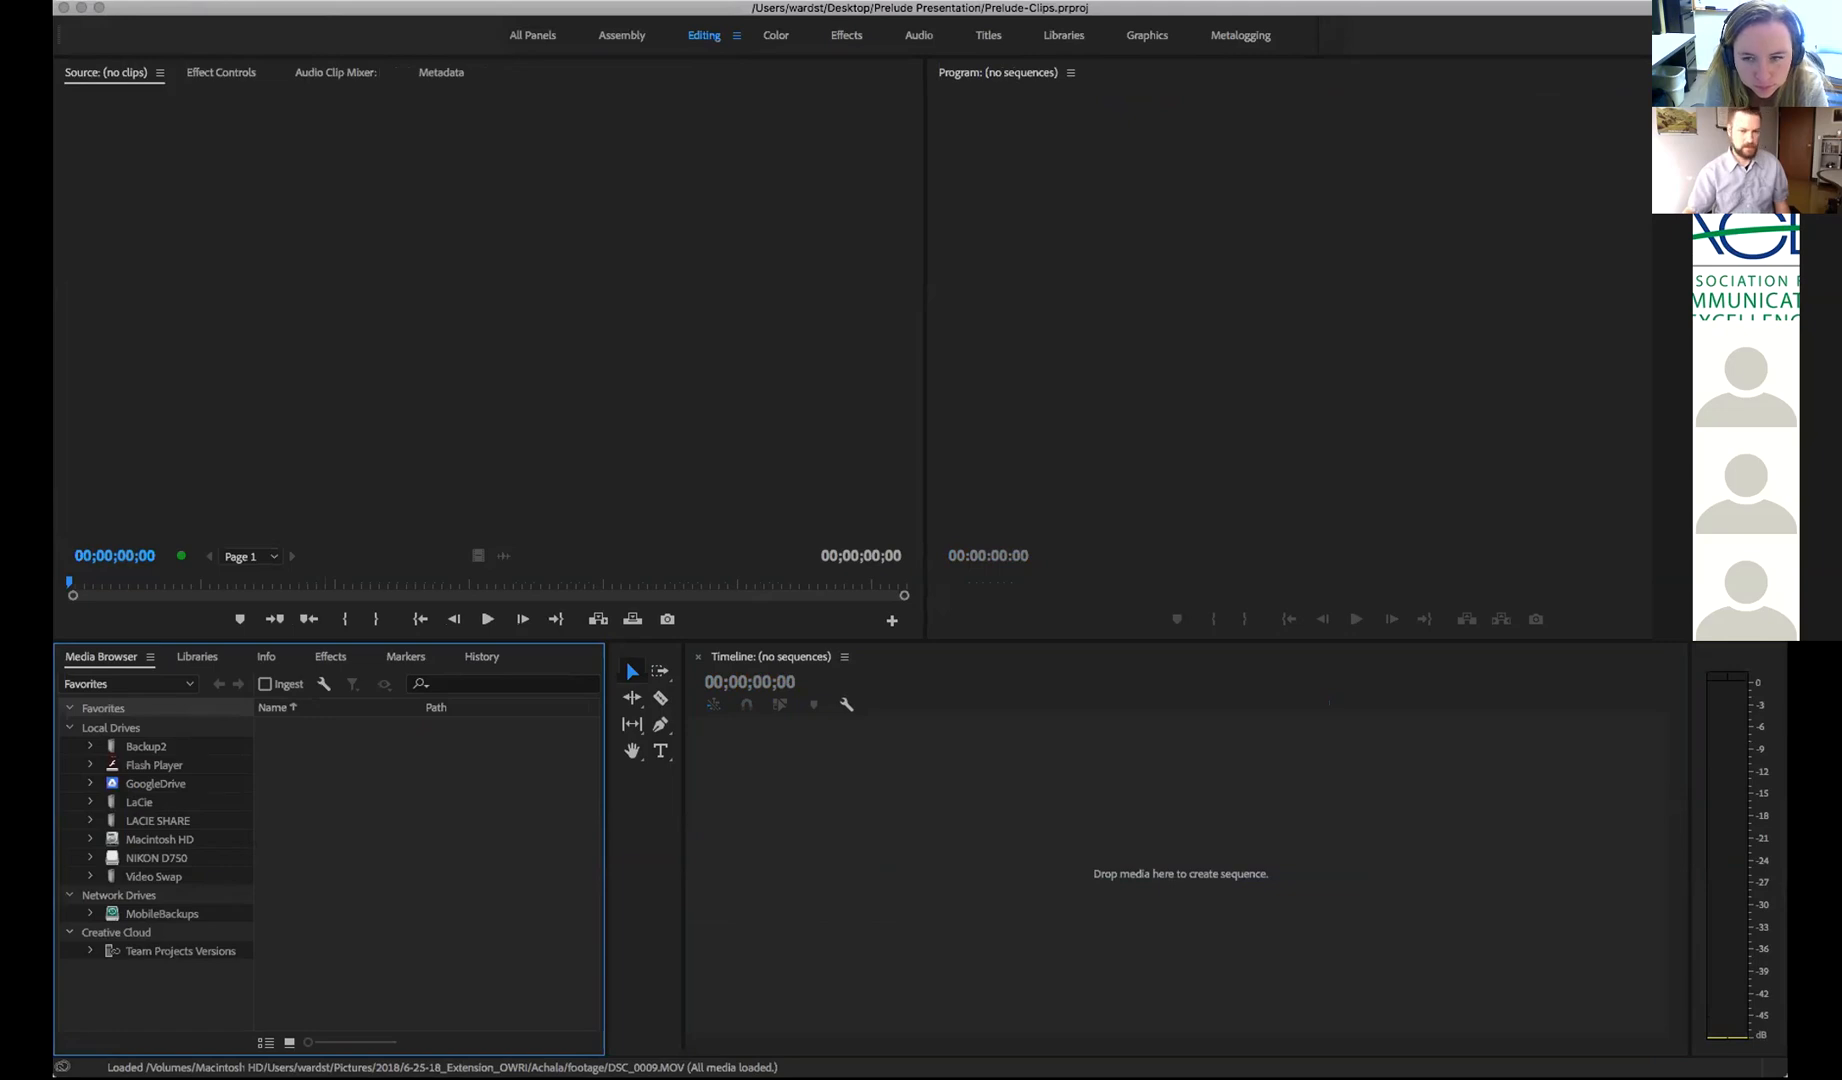
key("super+Tab")
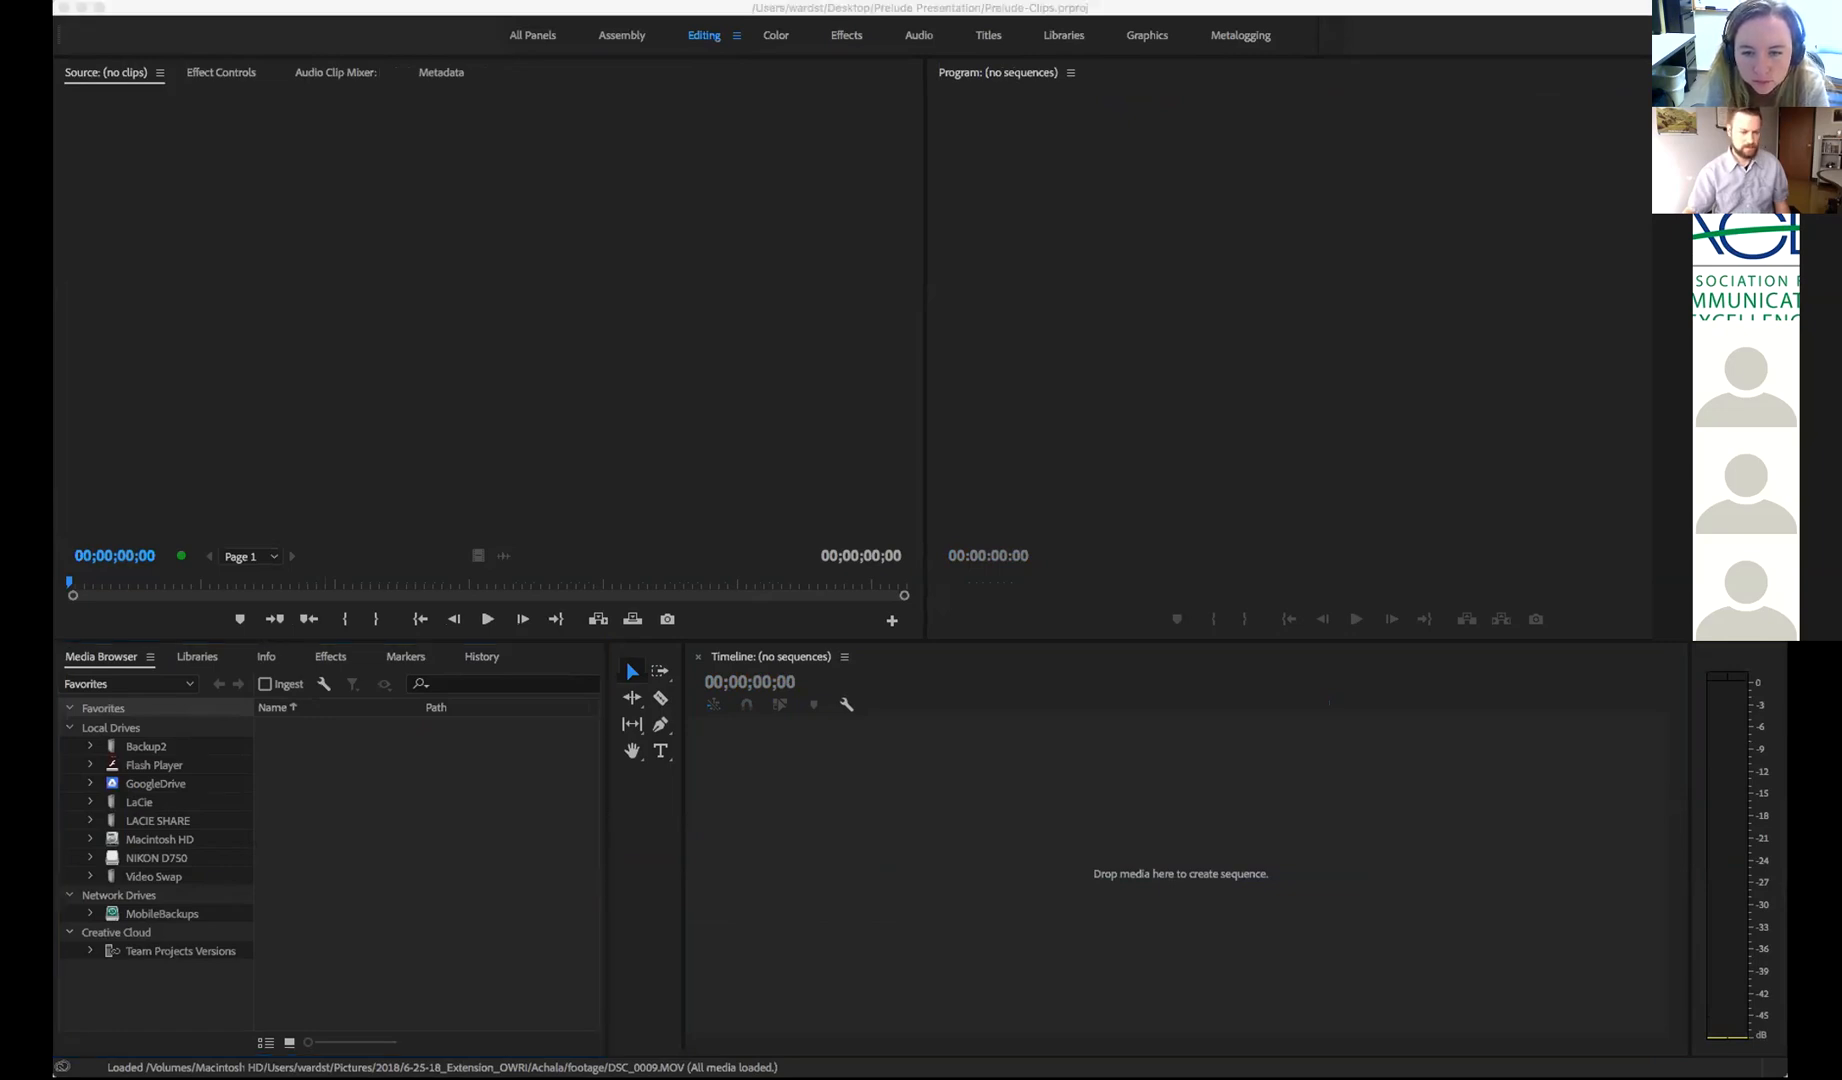
left_click(822, 910)
left_click(411, 854)
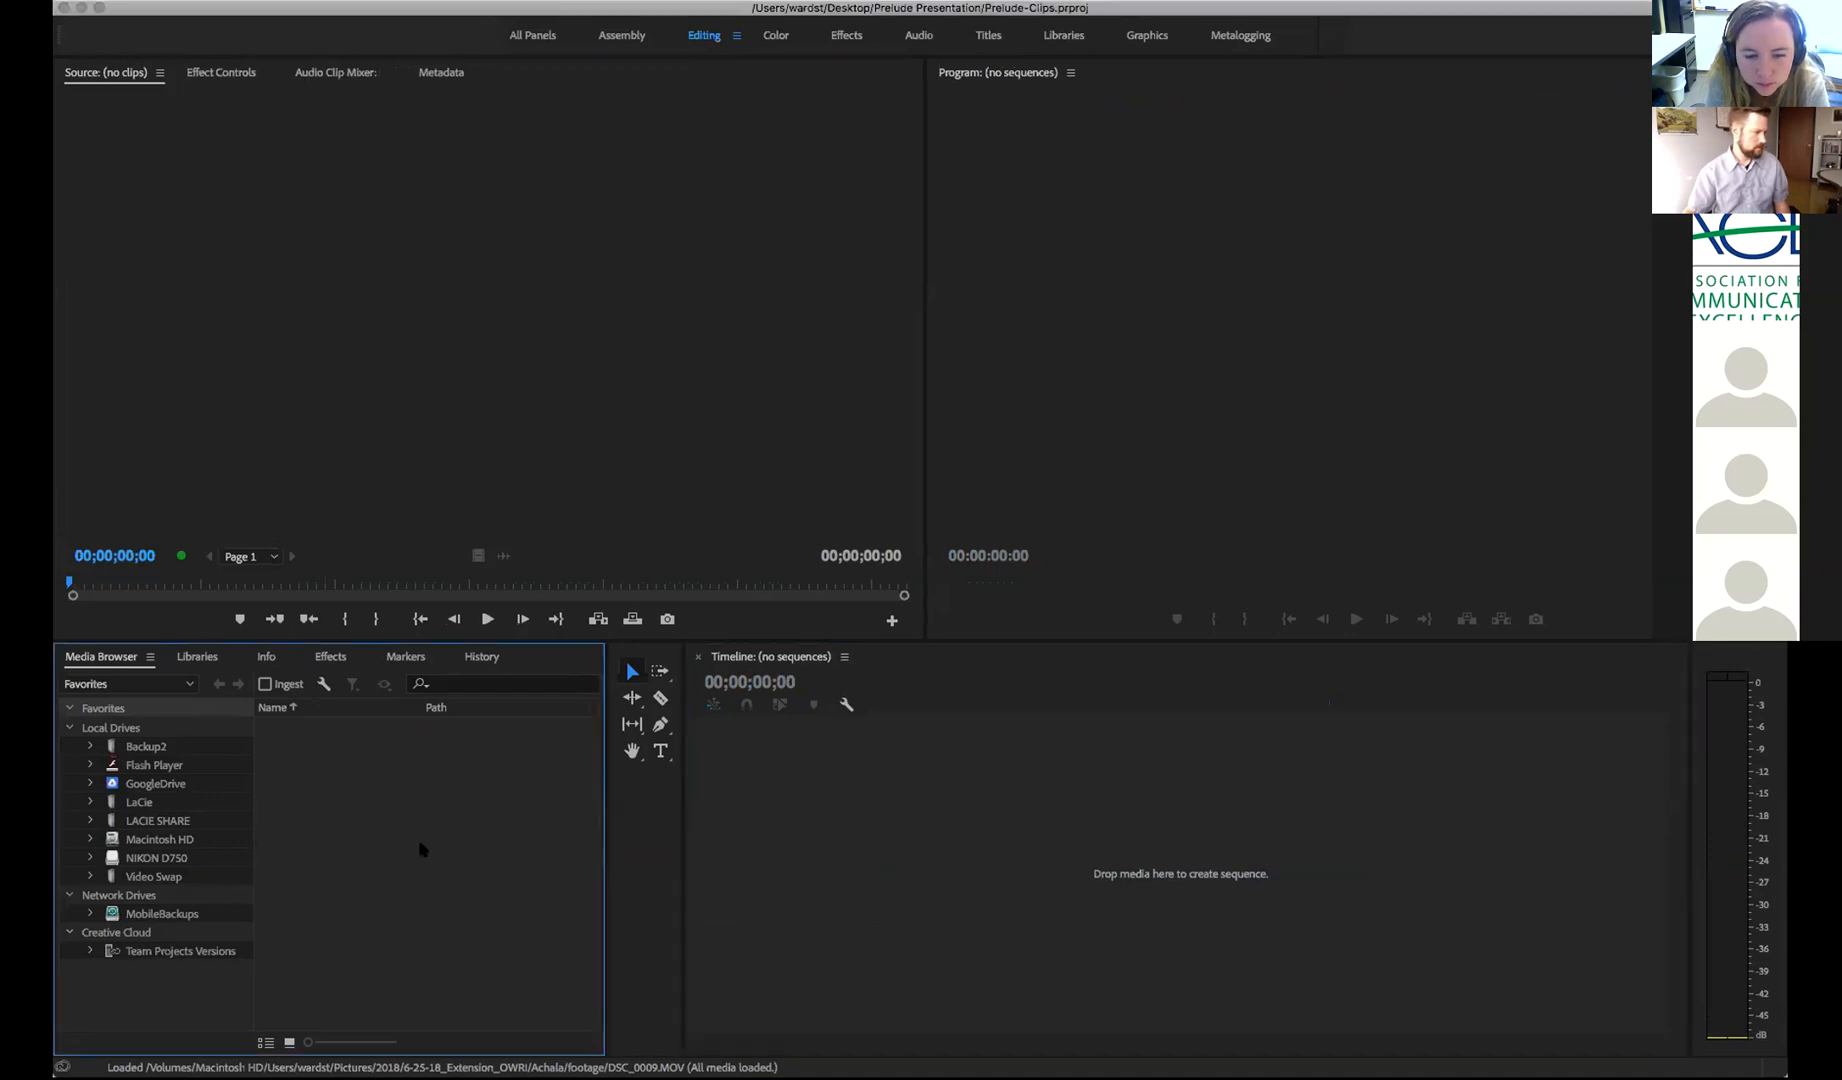
Search the Markers, History, Libraries, Info and Effects panels, then dock the Prelude-Clips project panel lower-left
left_click(395, 660)
left_click(462, 659)
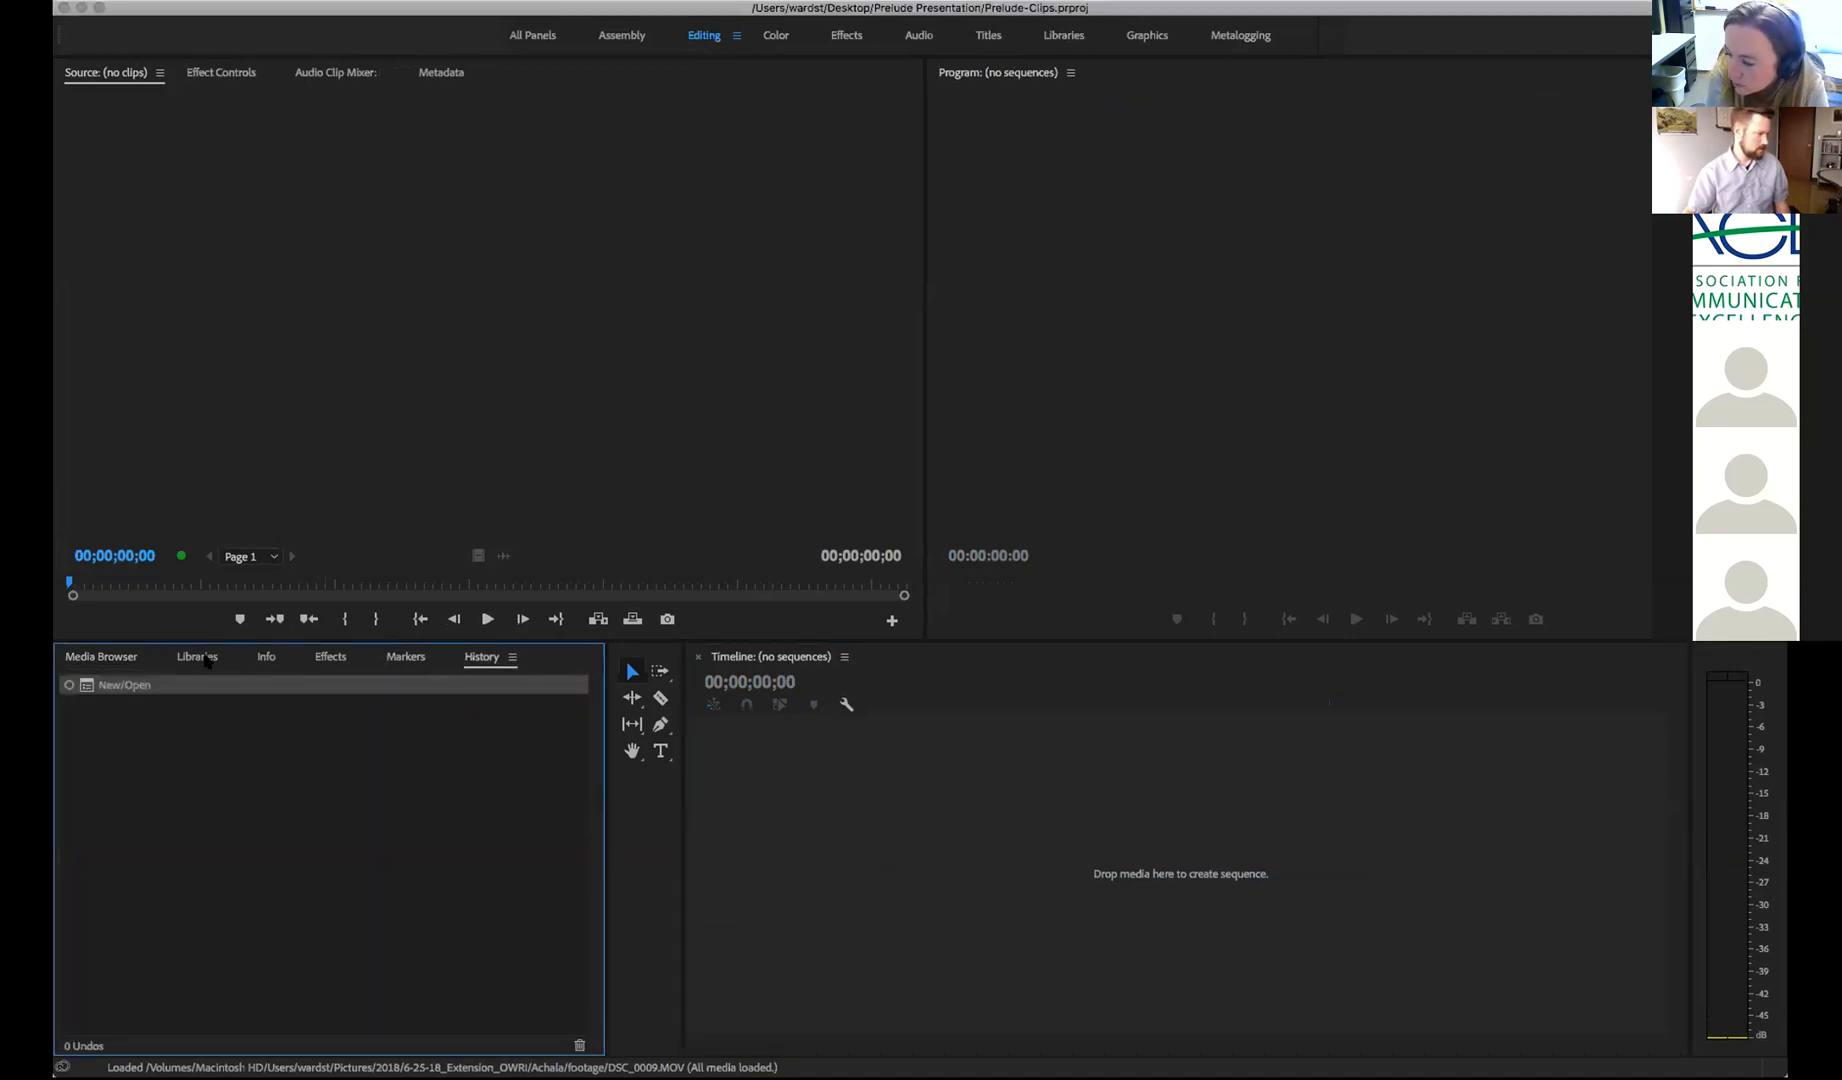
left_click(207, 660)
left_click(263, 661)
left_click(320, 661)
left_click(103, 660)
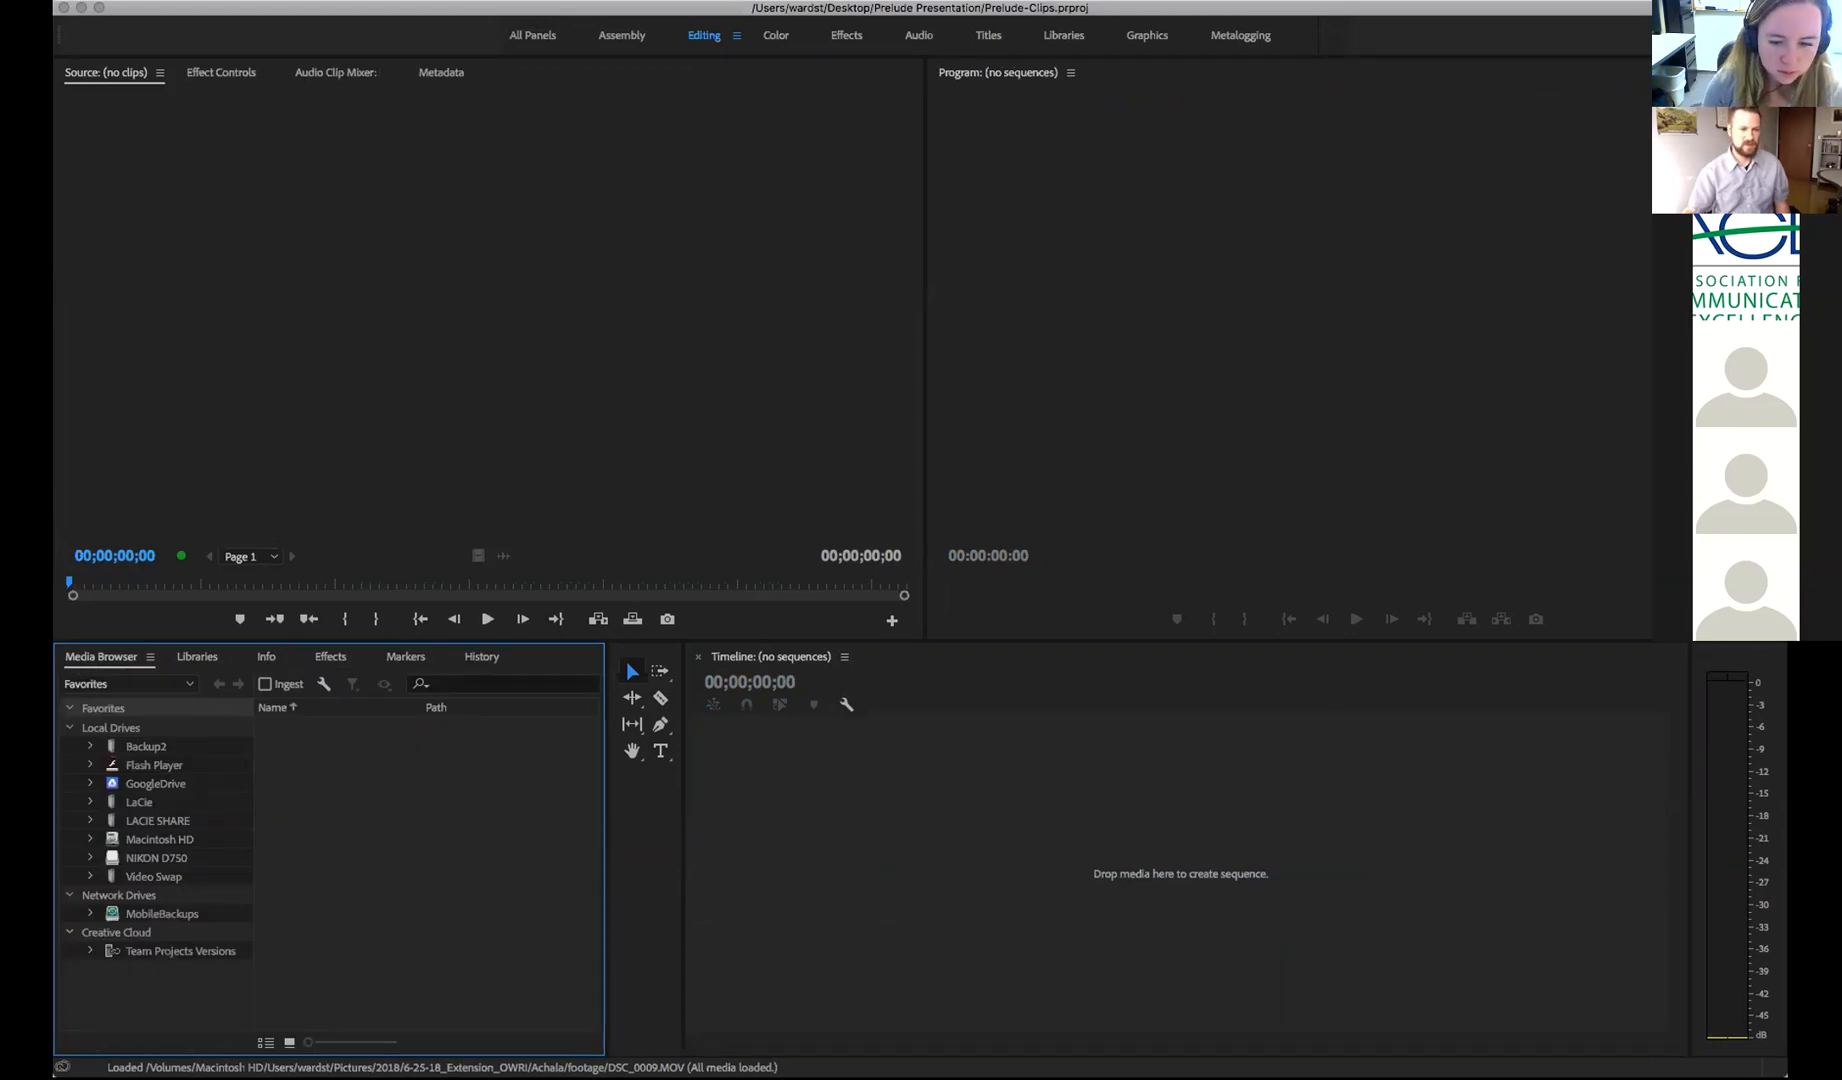
left_click_drag(933, 764, 1358, 727)
left_click_drag(886, 782, 517, 656)
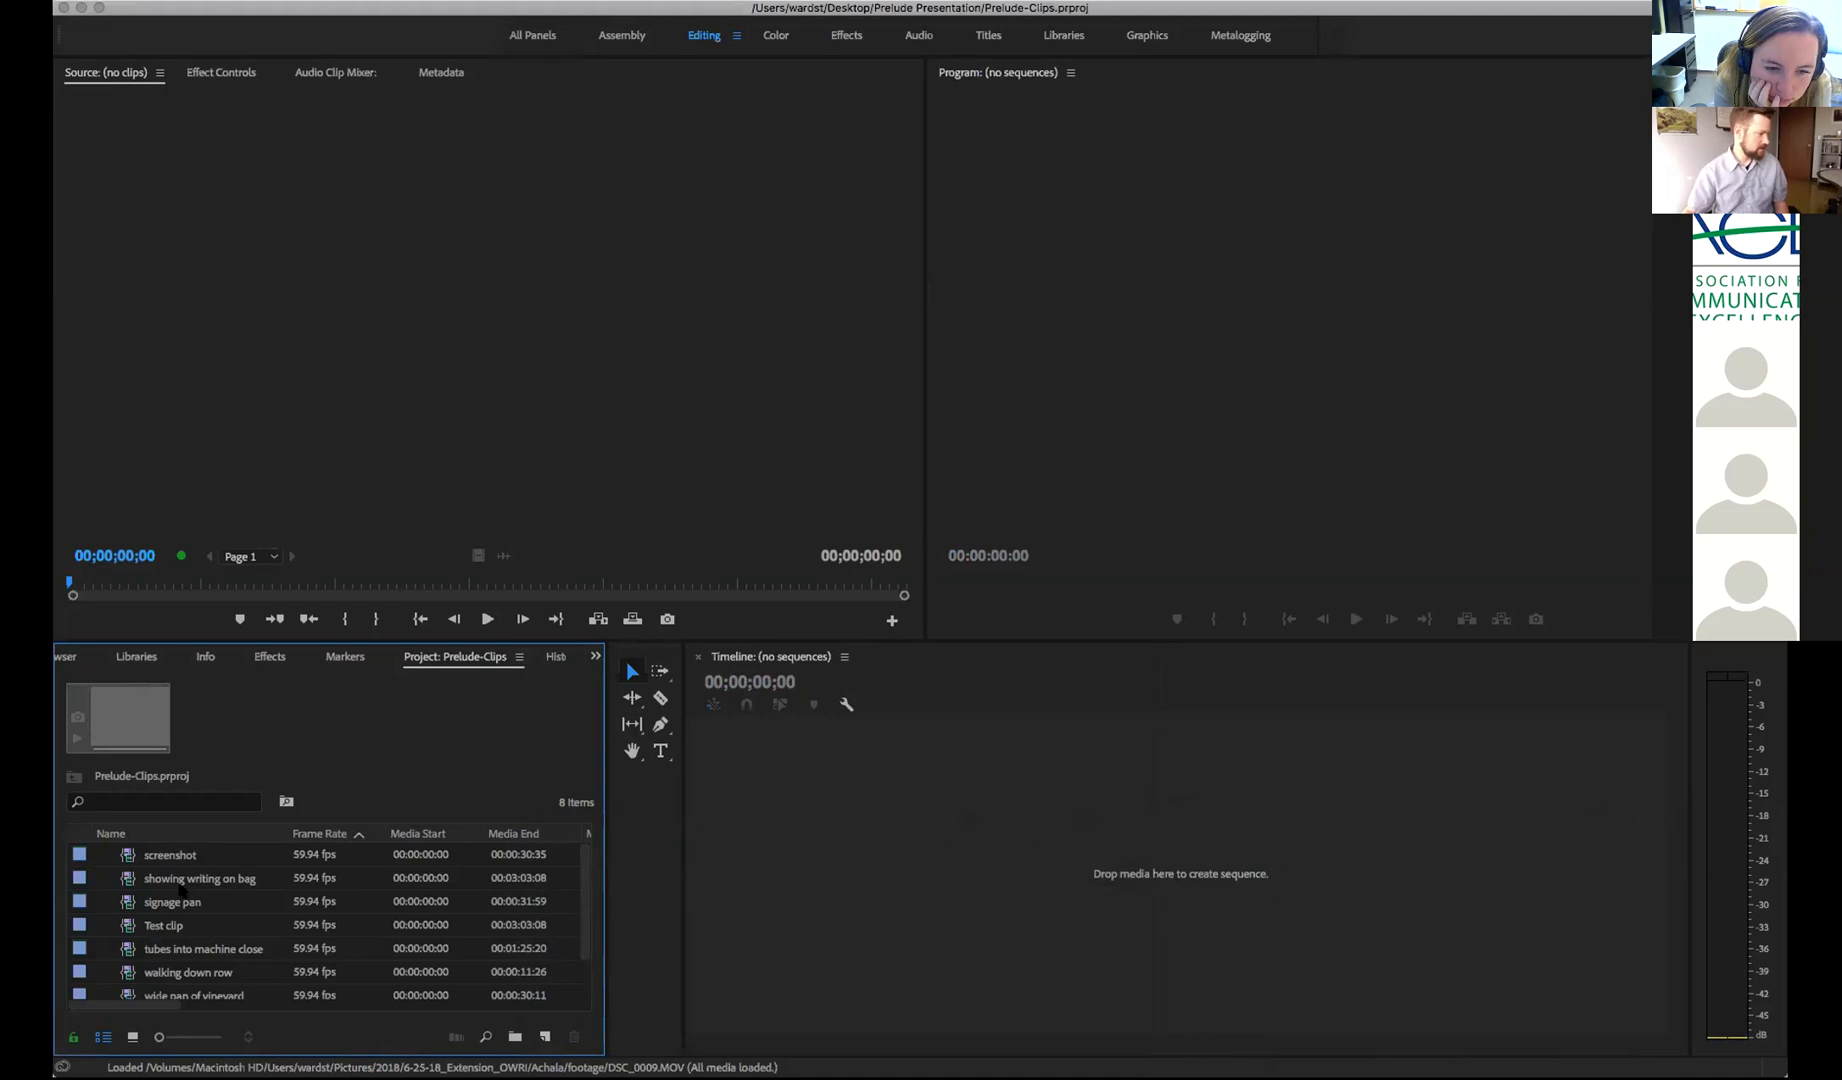
Preview the writing on bag subclip in the Source monitor by scrubbing its footage
left_click(160, 858)
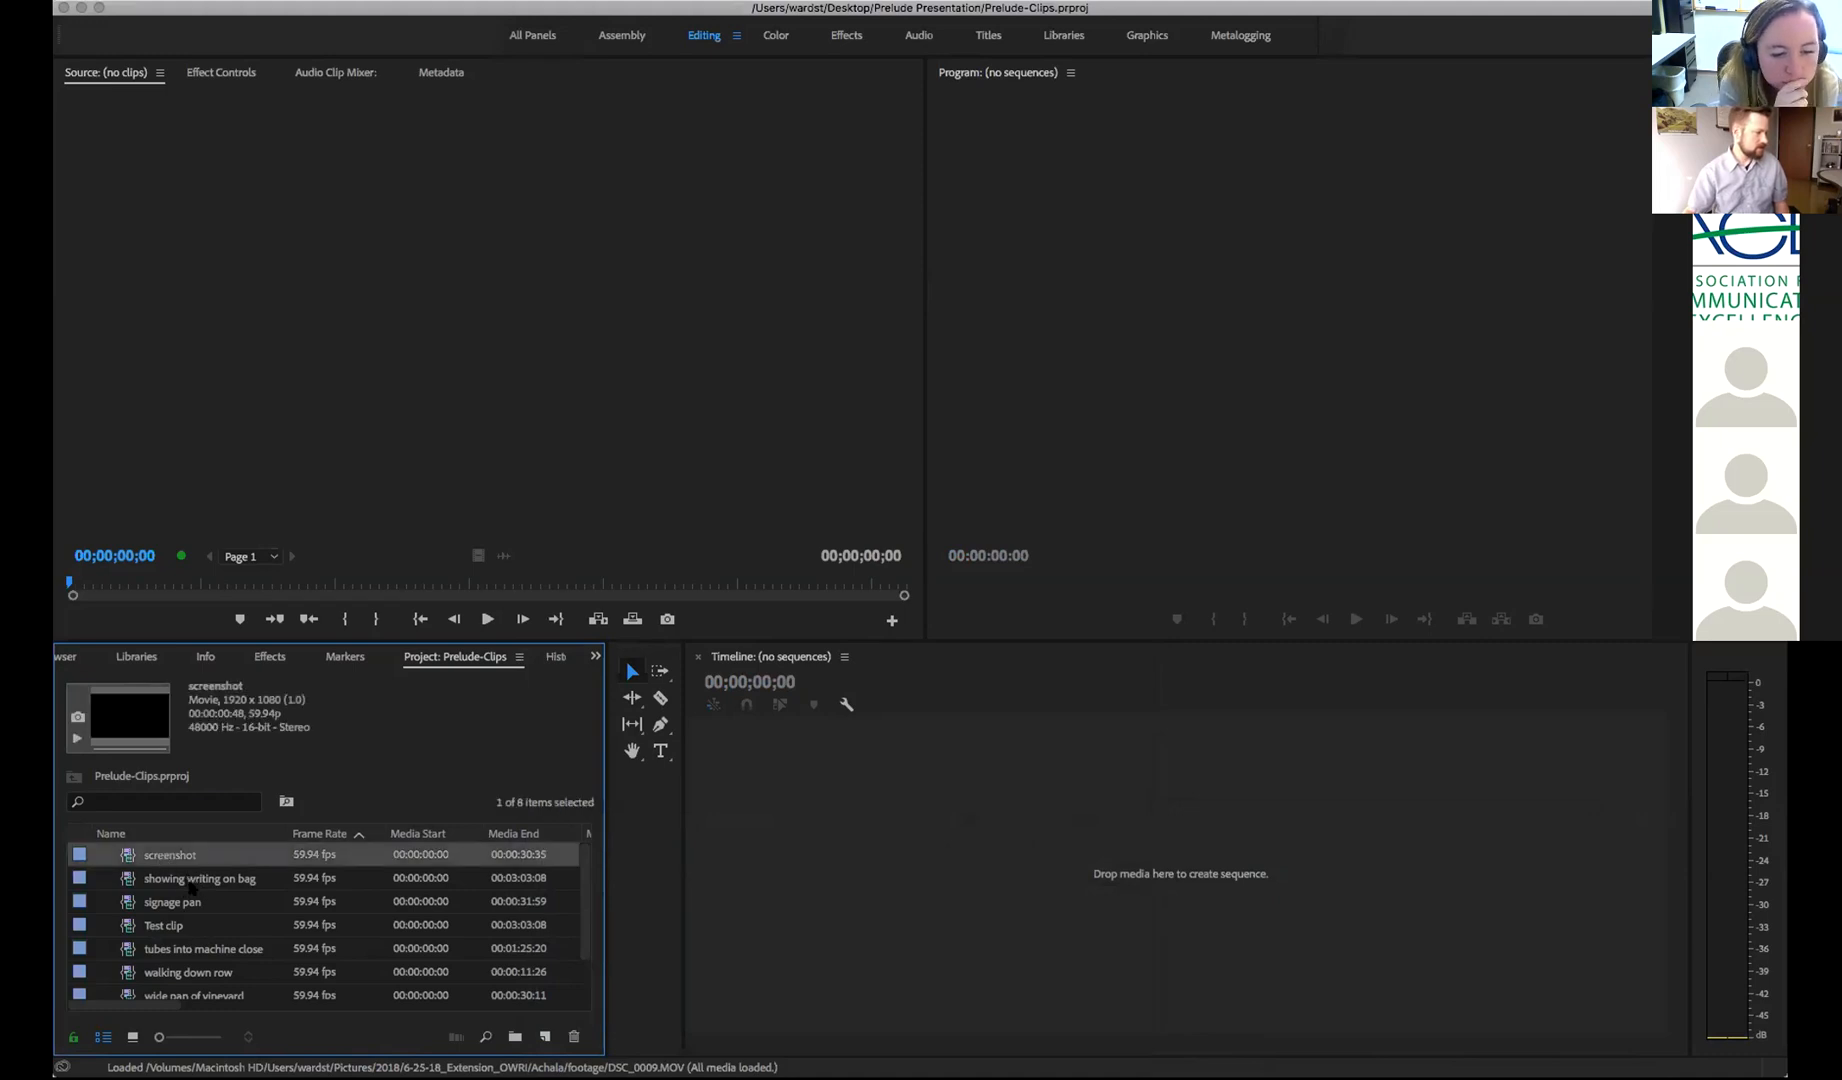
scroll(205, 950, "down", 2)
left_click(200, 972)
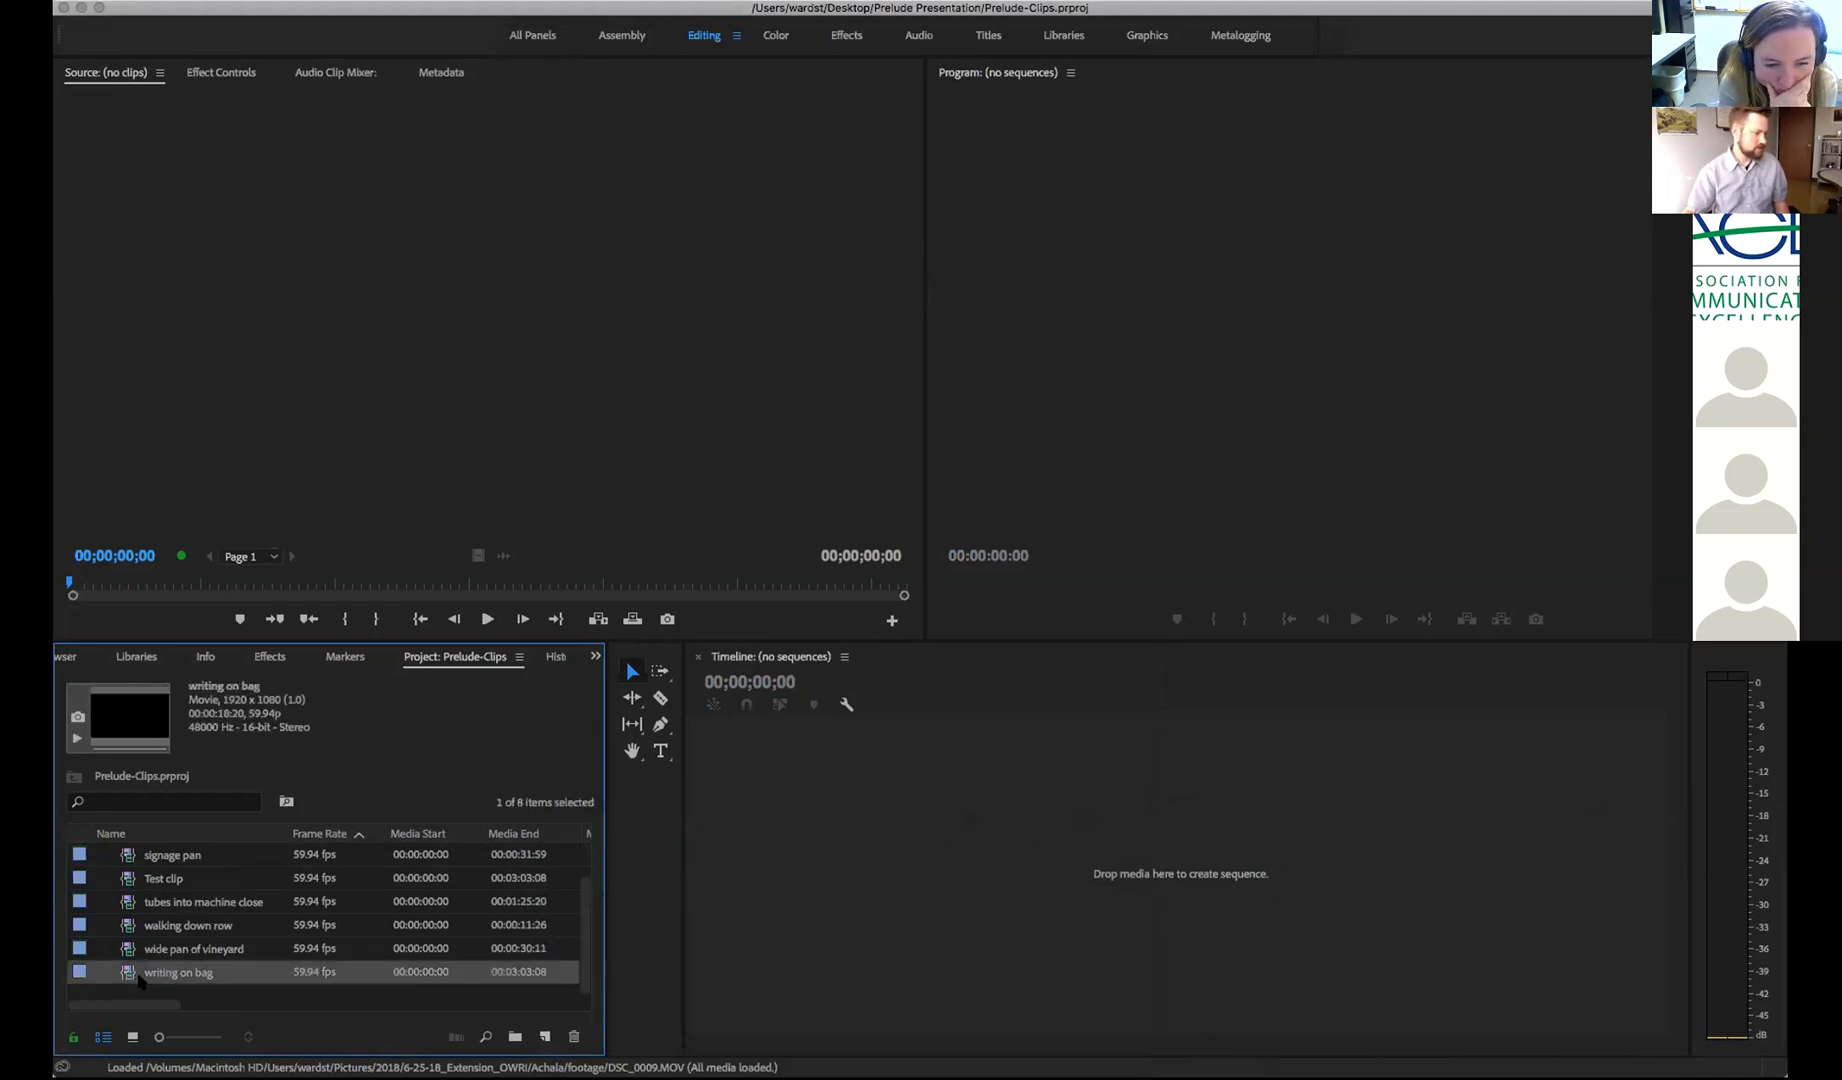
double_click(125, 975)
left_click_drag(86, 586, 341, 586)
Maximize the Project panel, move Description beside Frame Rate, and widen the Description and Name columns
left_click(469, 774)
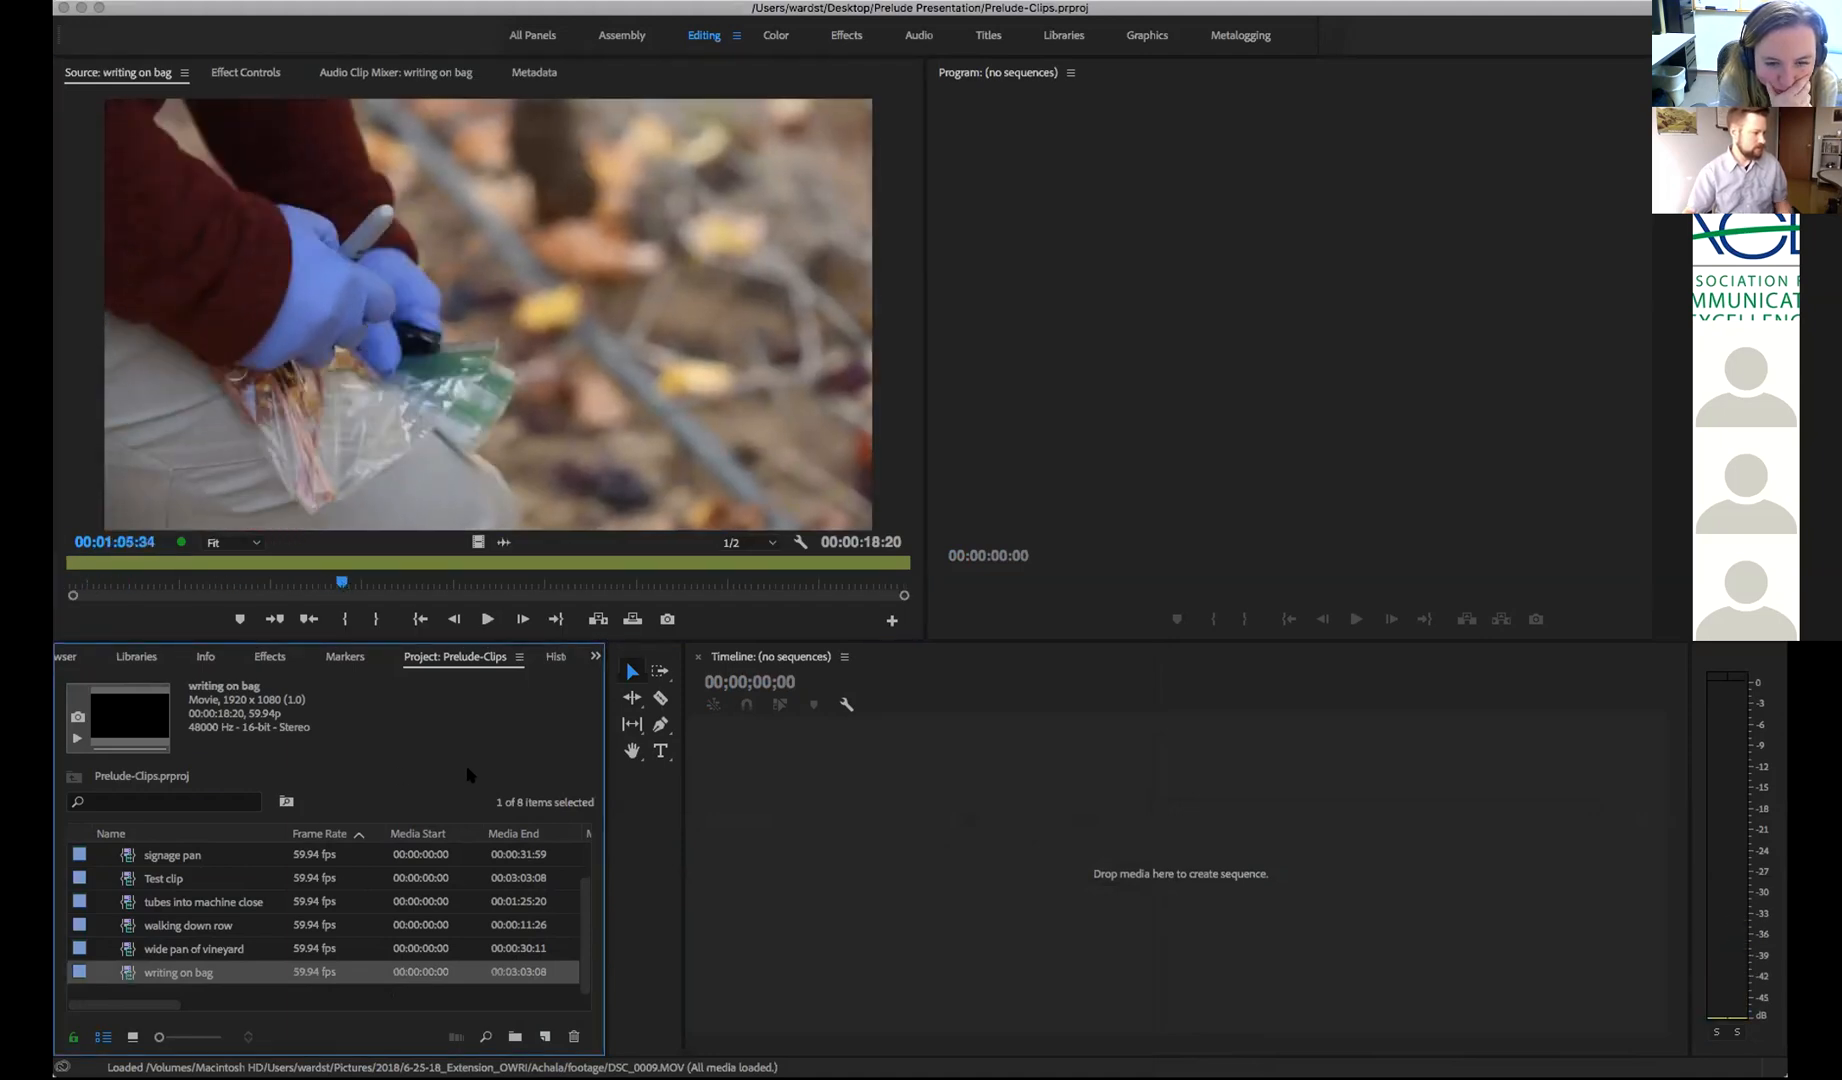
key("grave")
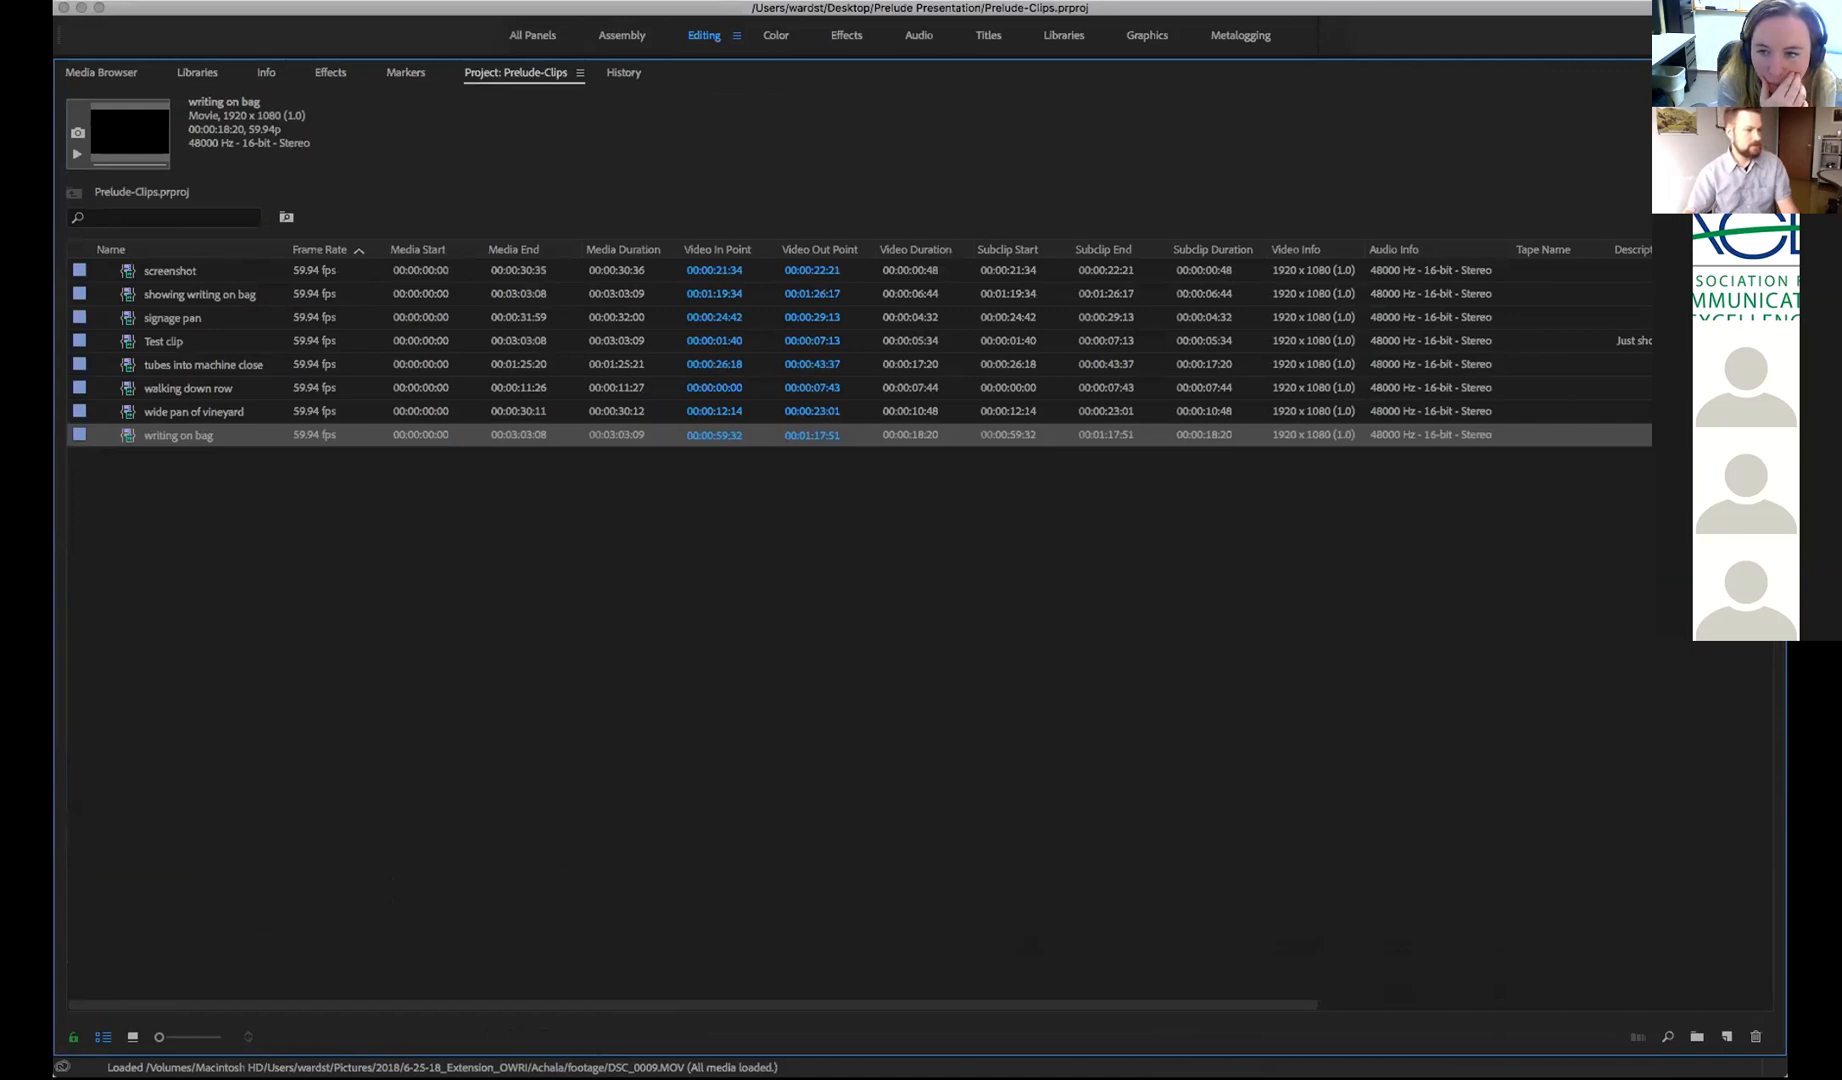
left_click_drag(1638, 251, 406, 263)
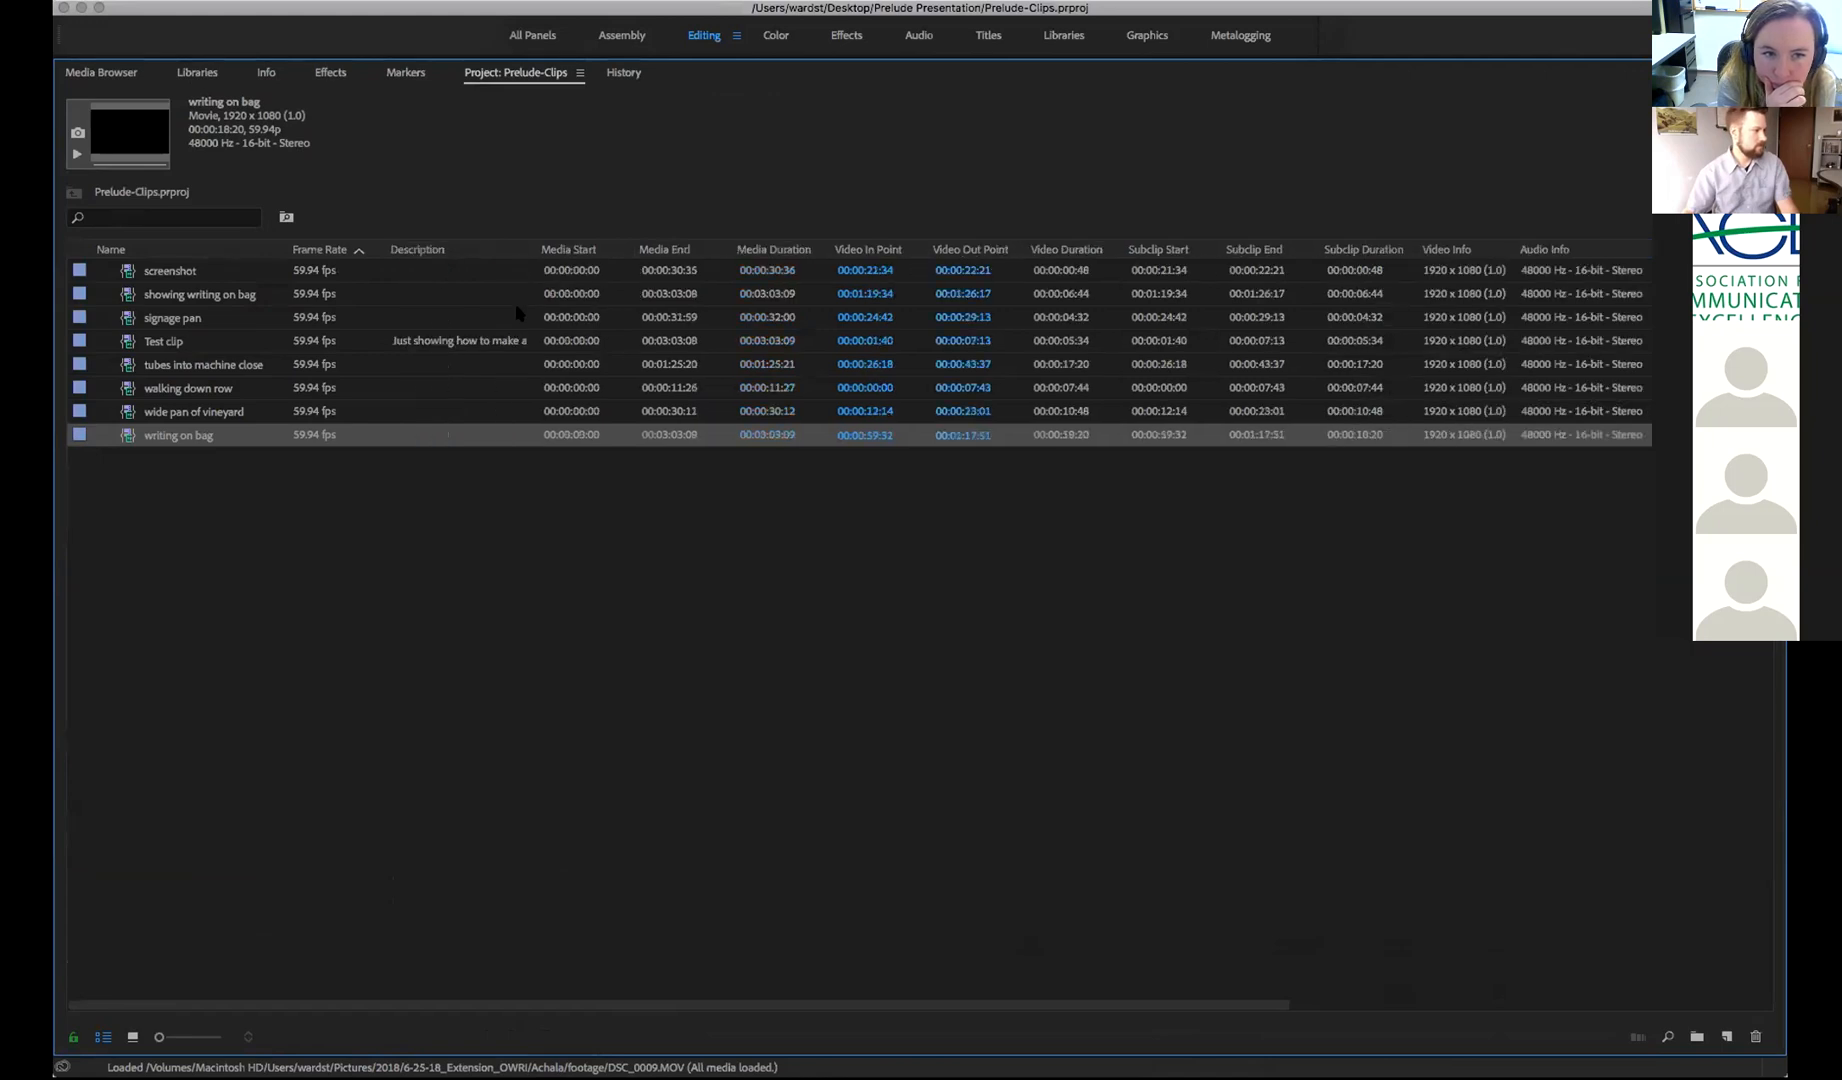
left_click_drag(535, 247, 590, 248)
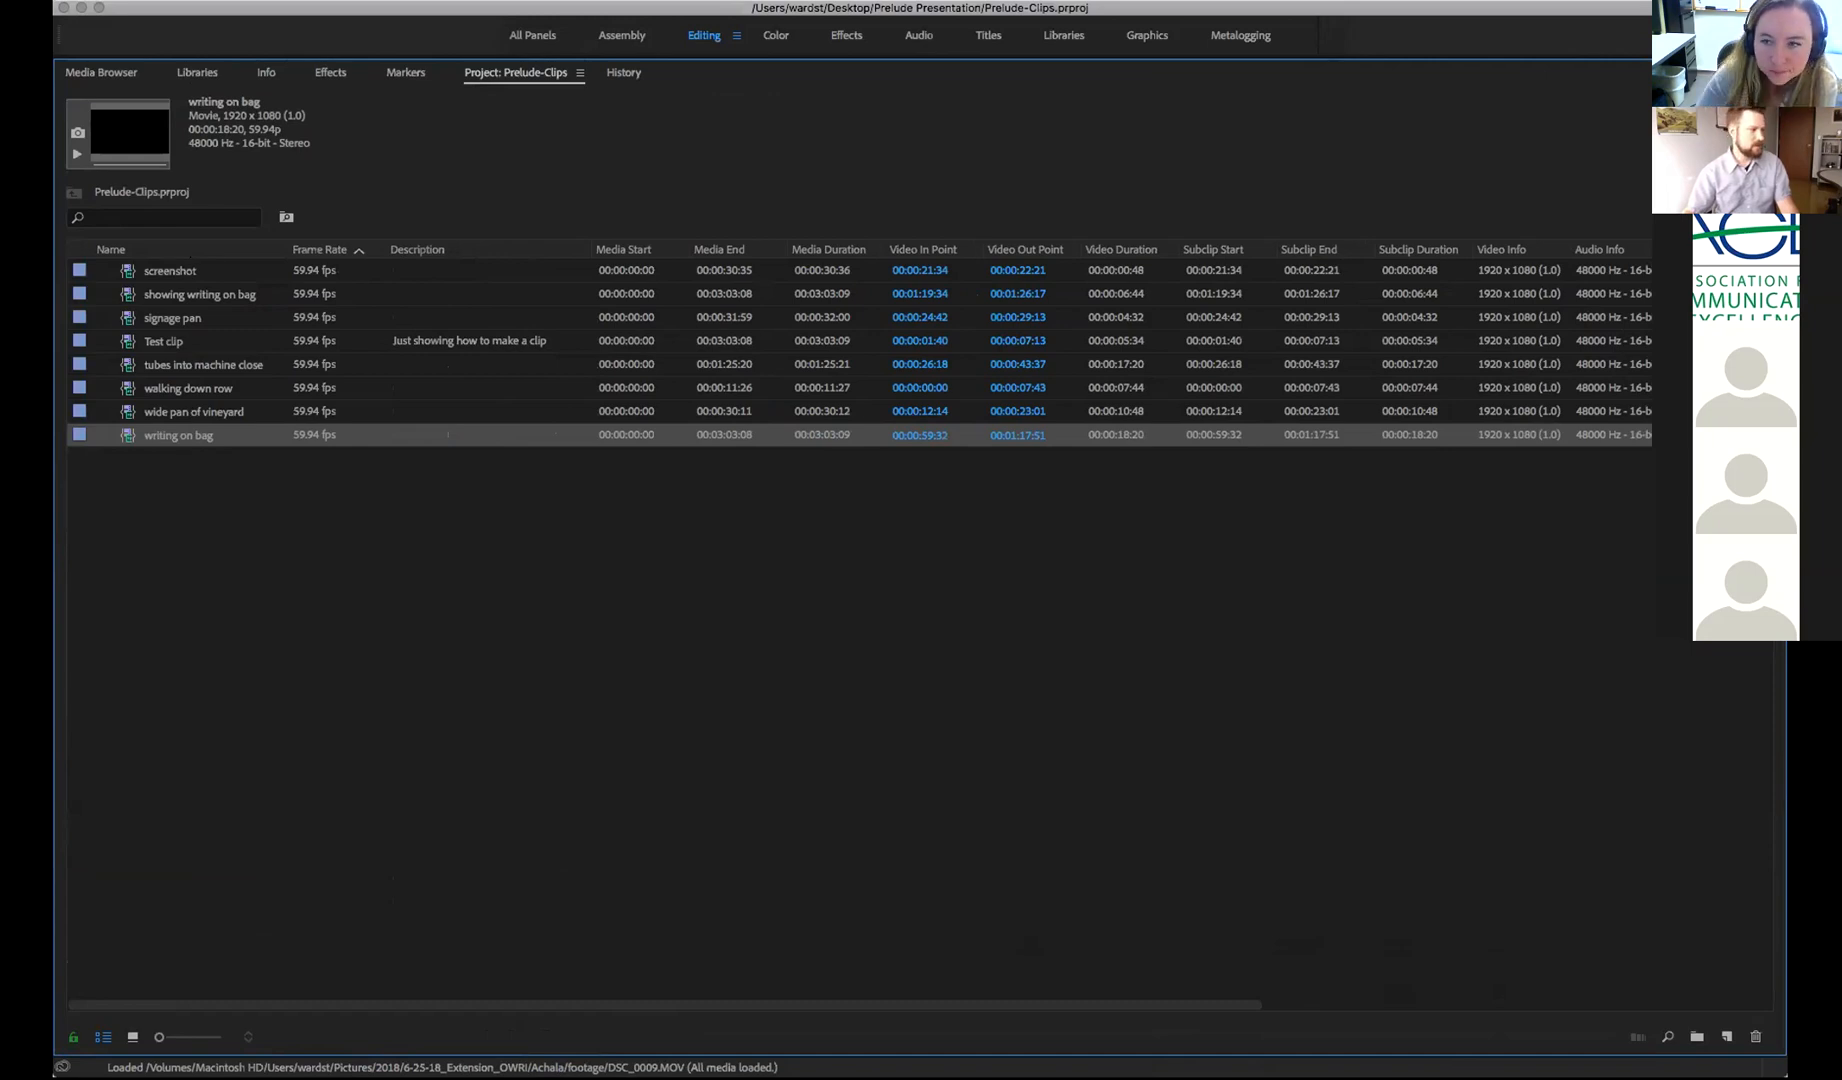
left_click_drag(286, 249, 329, 249)
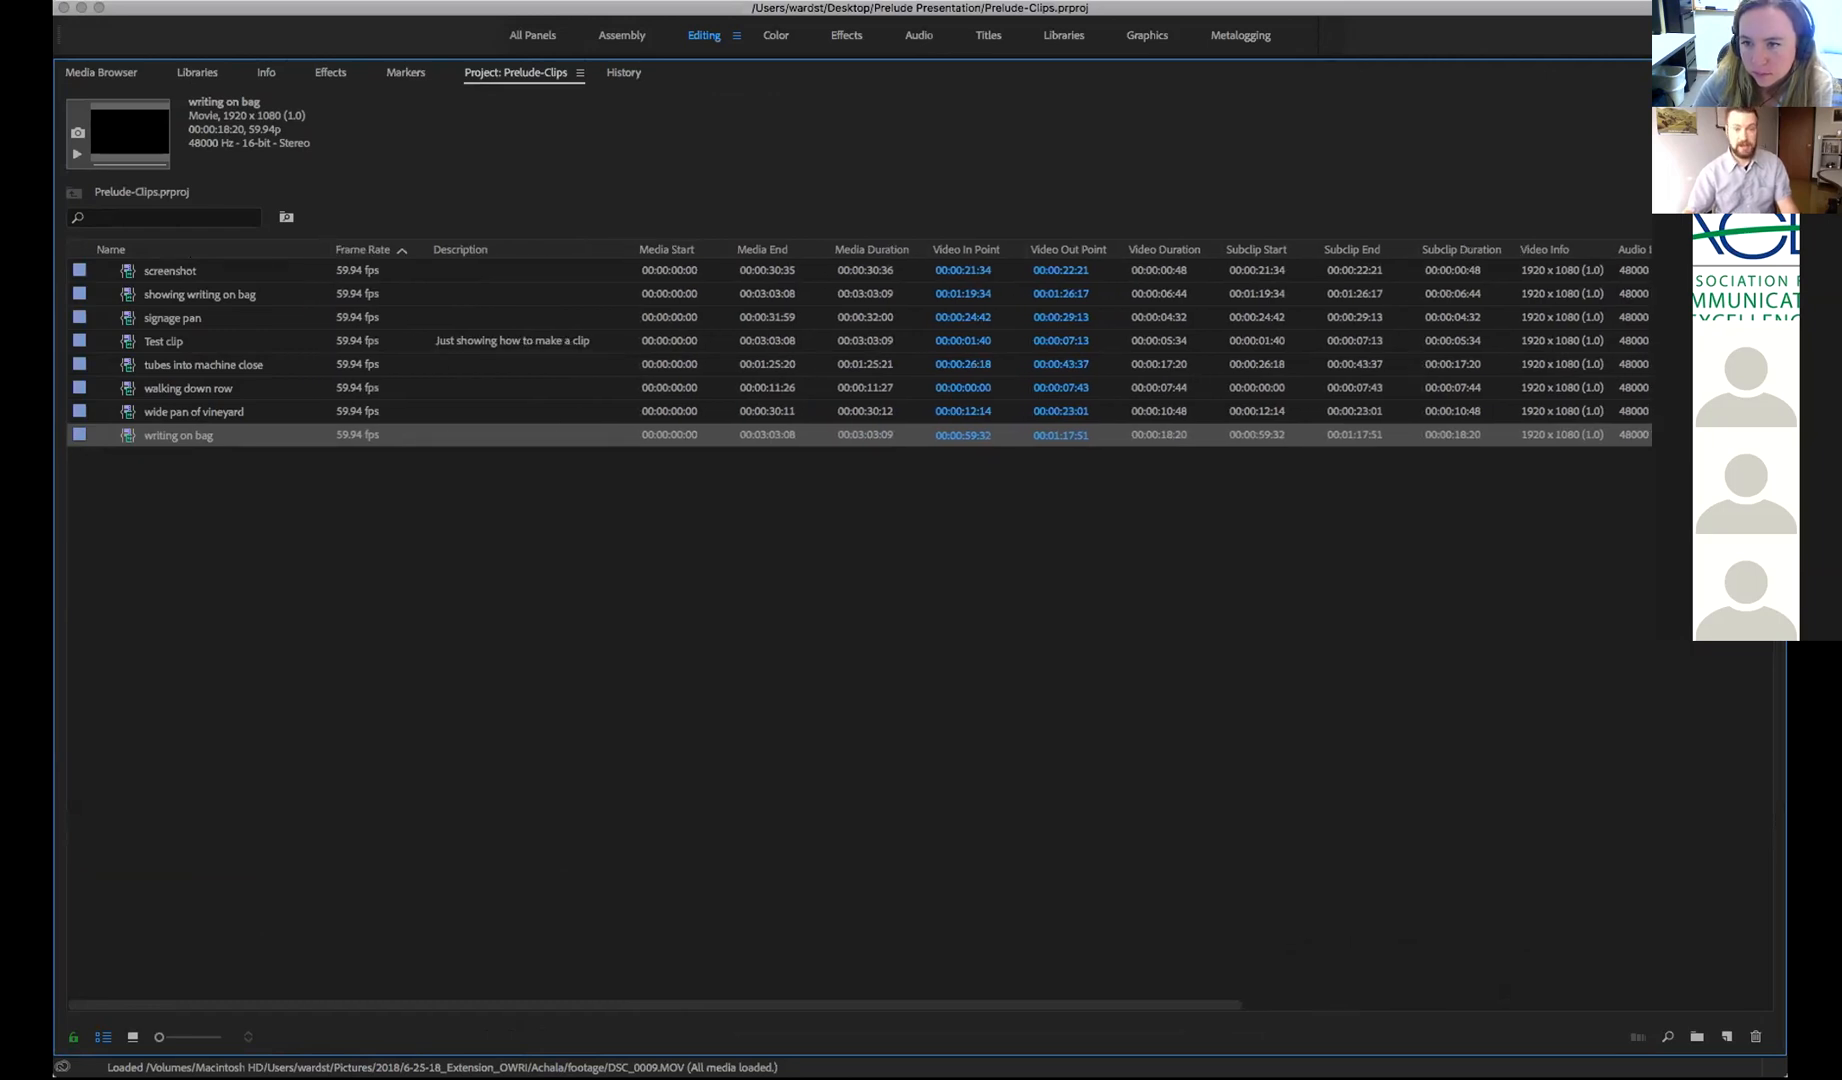
key("super+Tab")
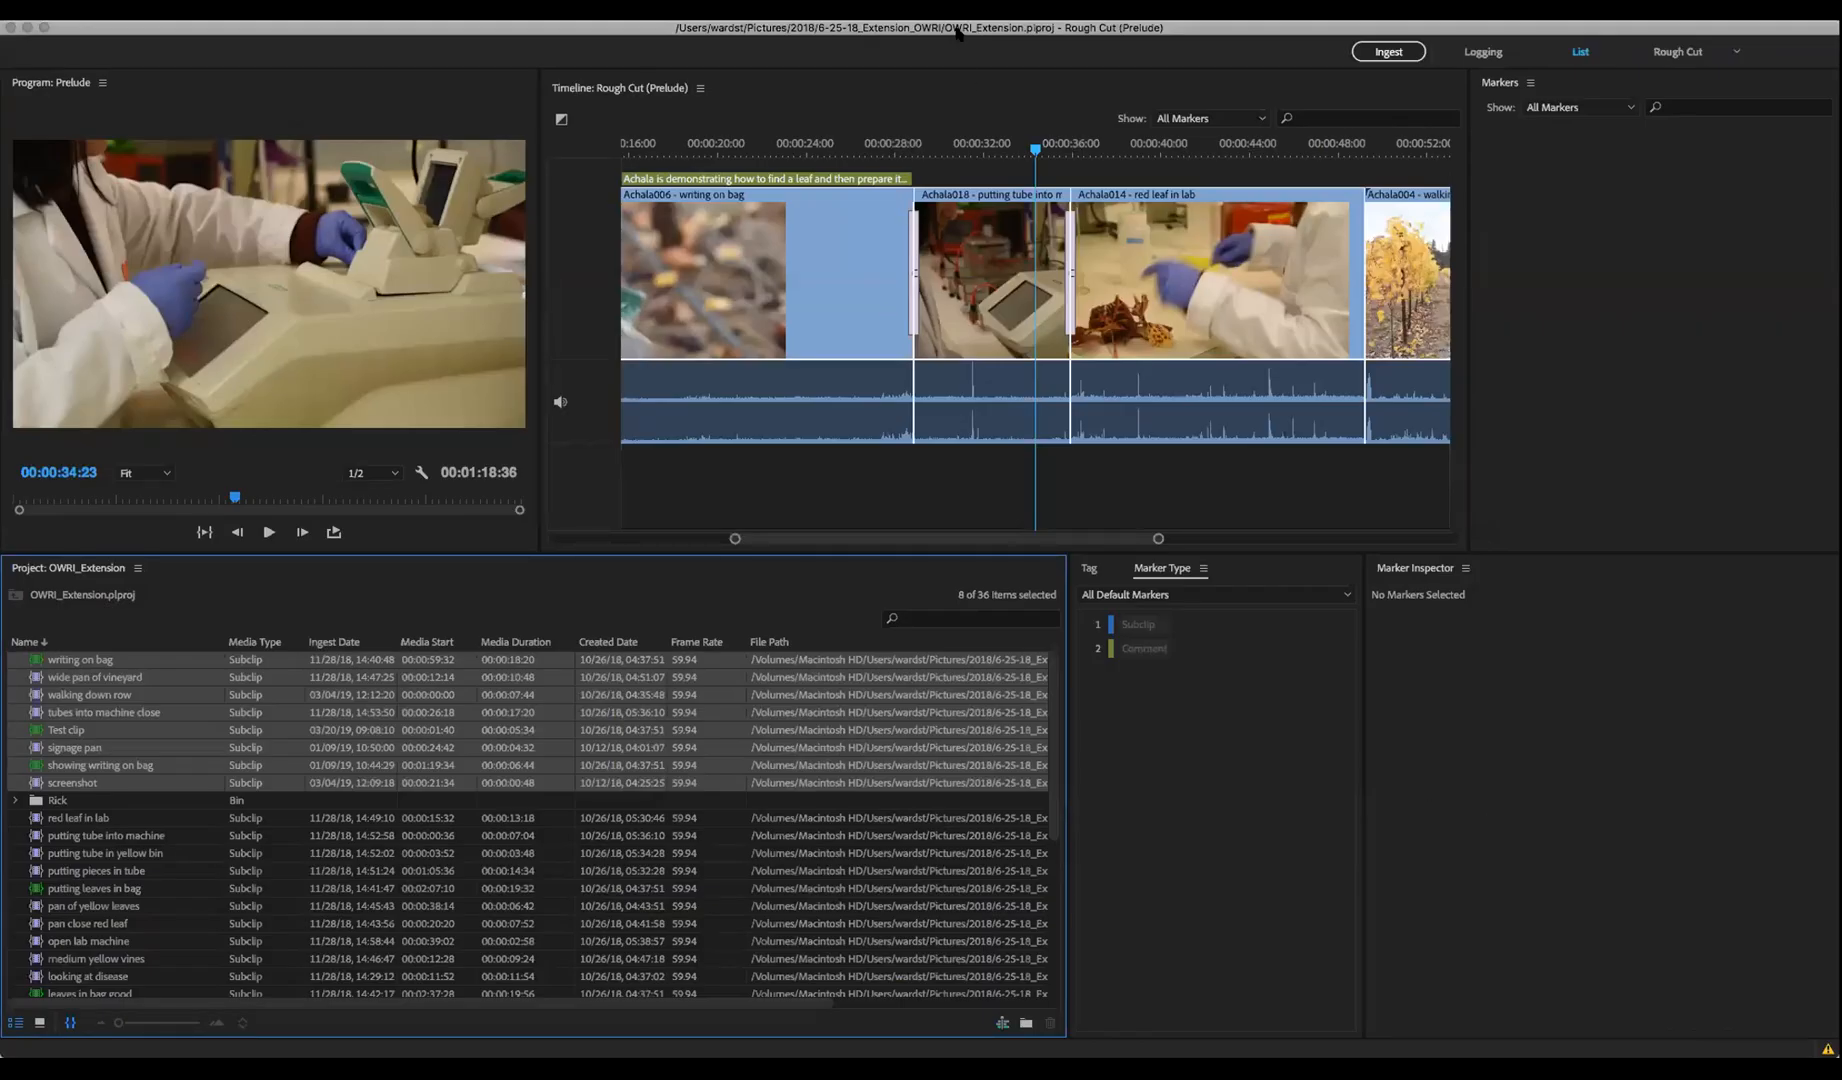
Switch the project panel to Icon View, filter it by 'vine', enlarge it, and select Test clip
left_click(41, 1023)
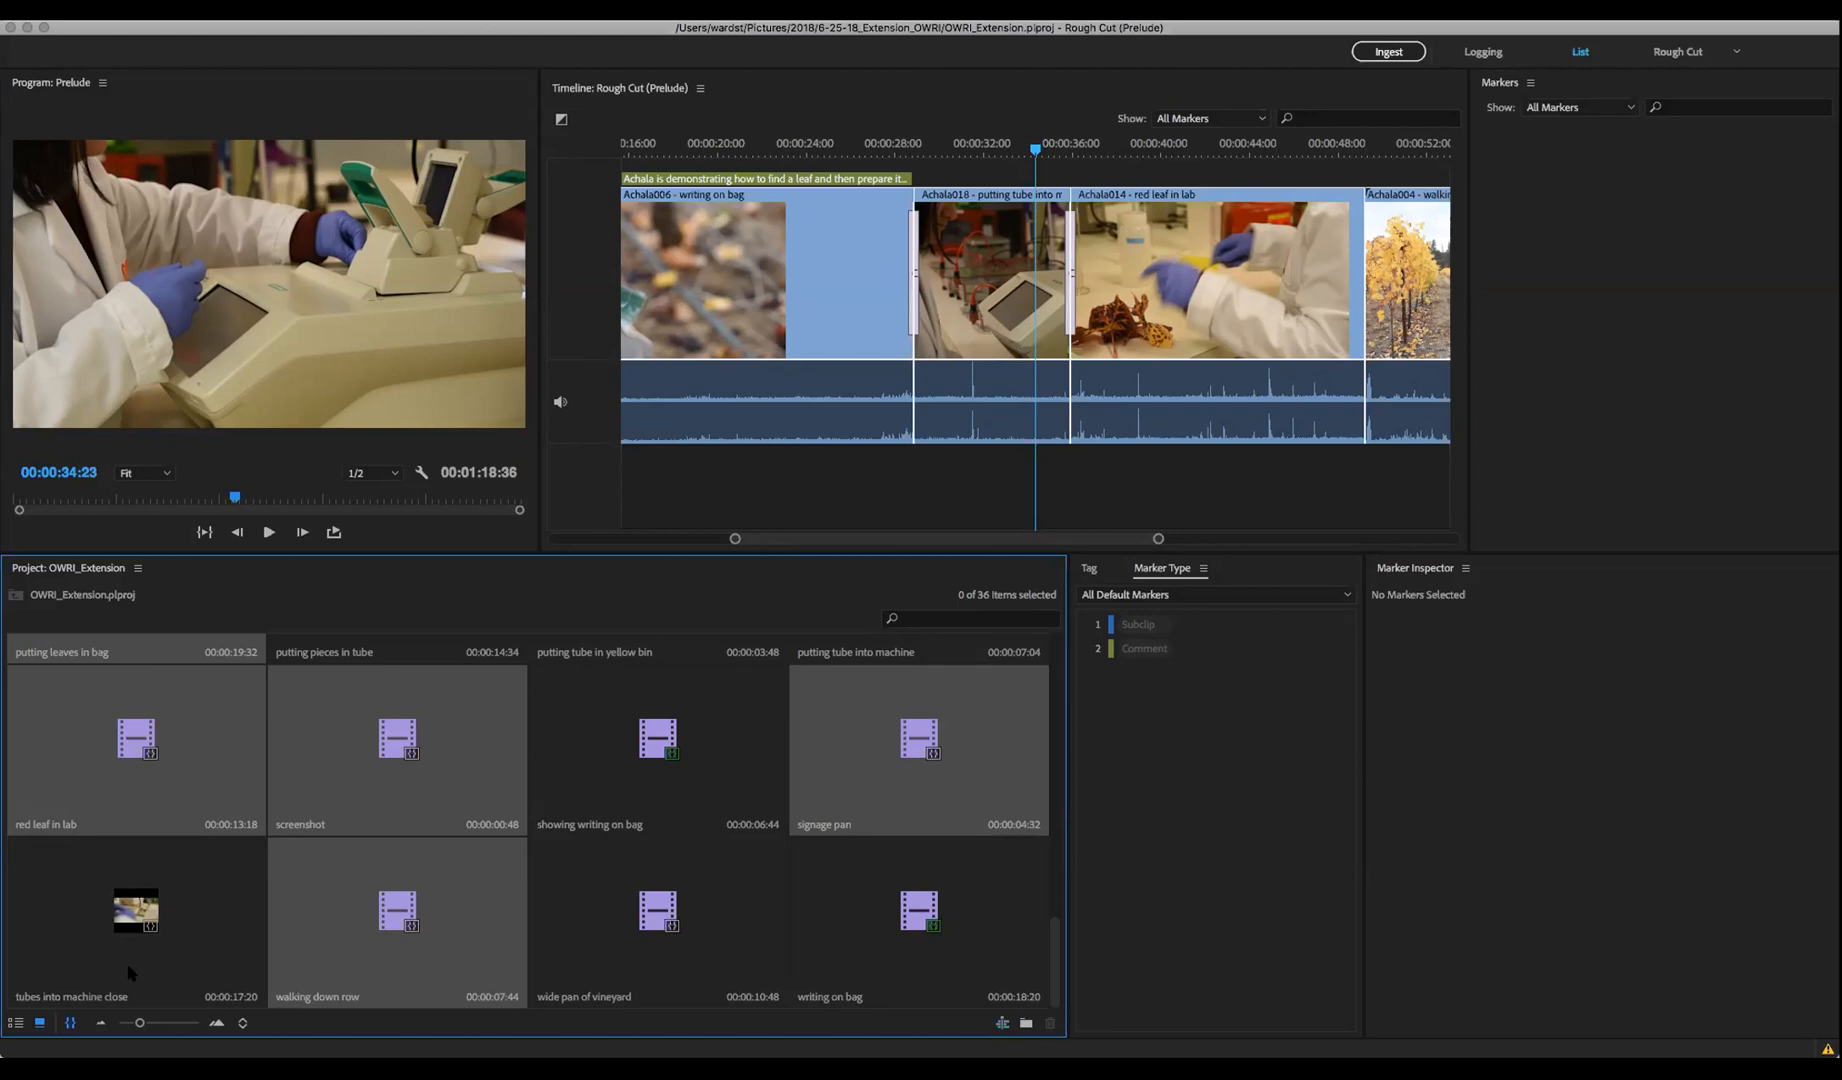
scroll(448, 880, "up", 10)
left_click(968, 620)
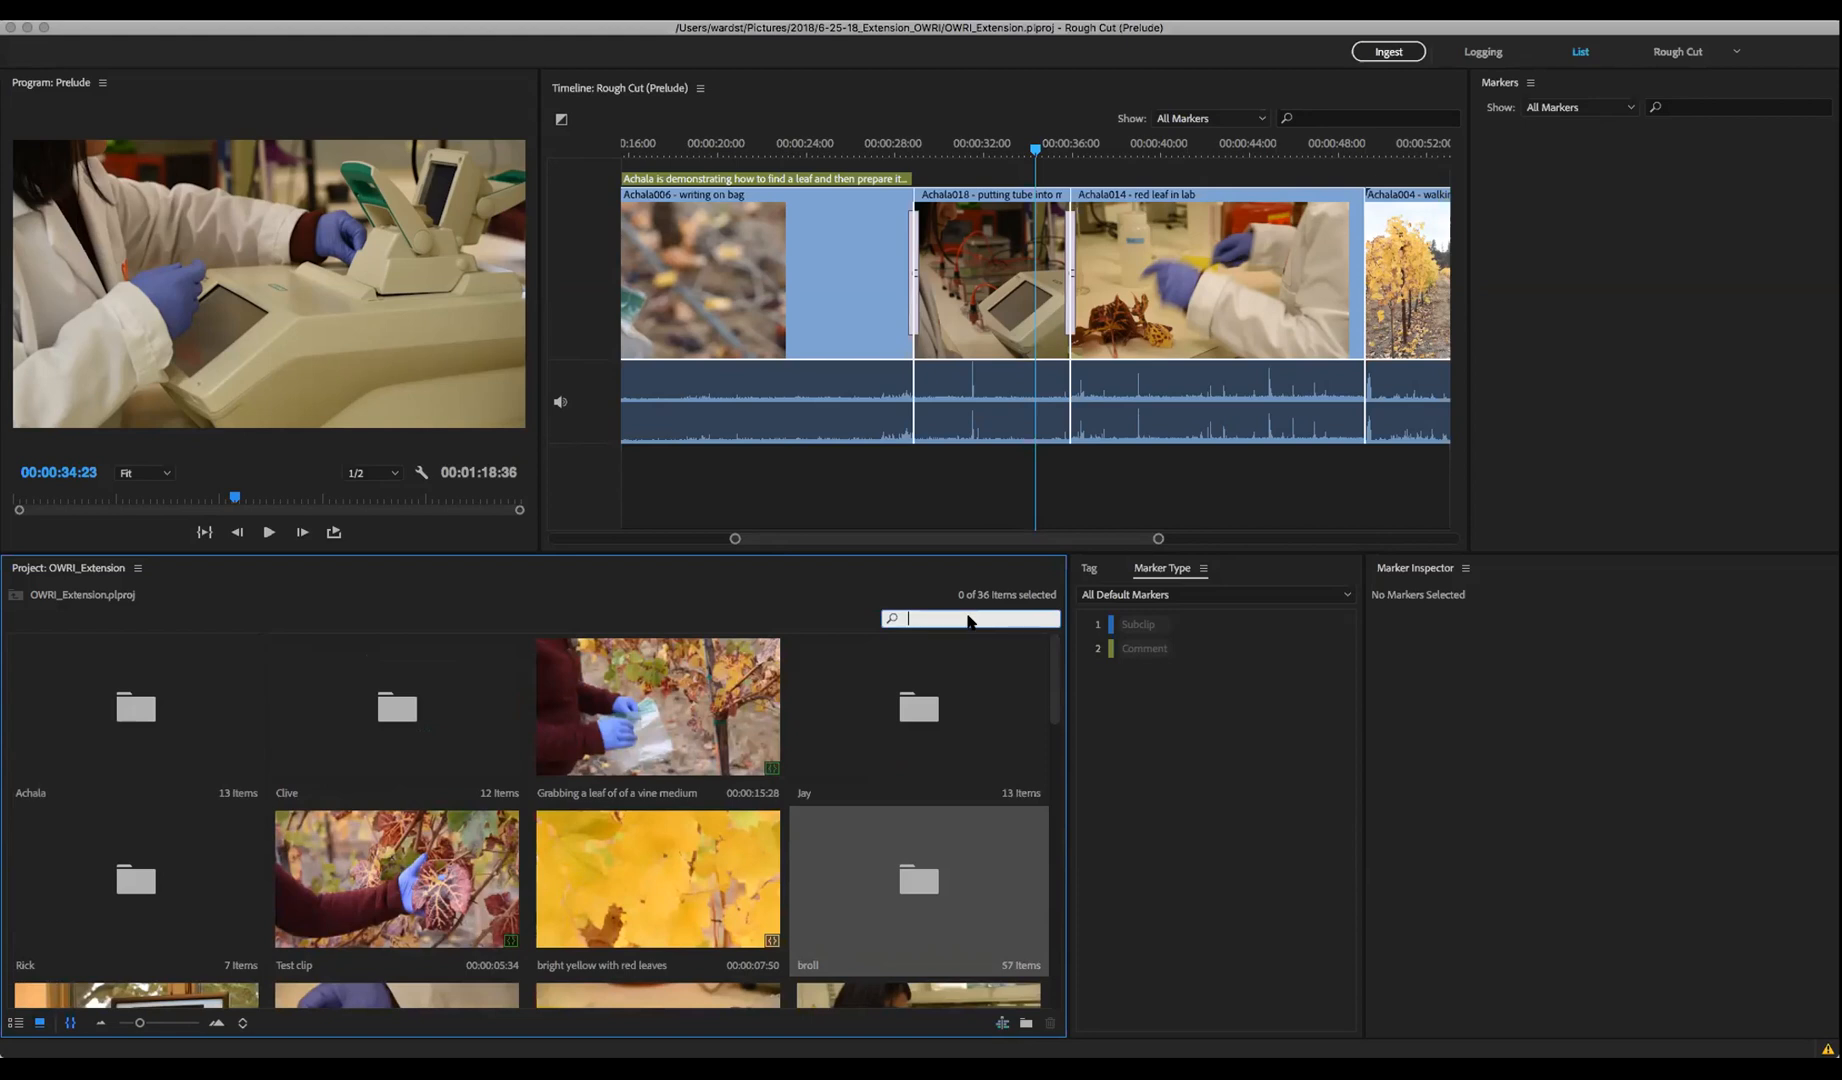
type("vine")
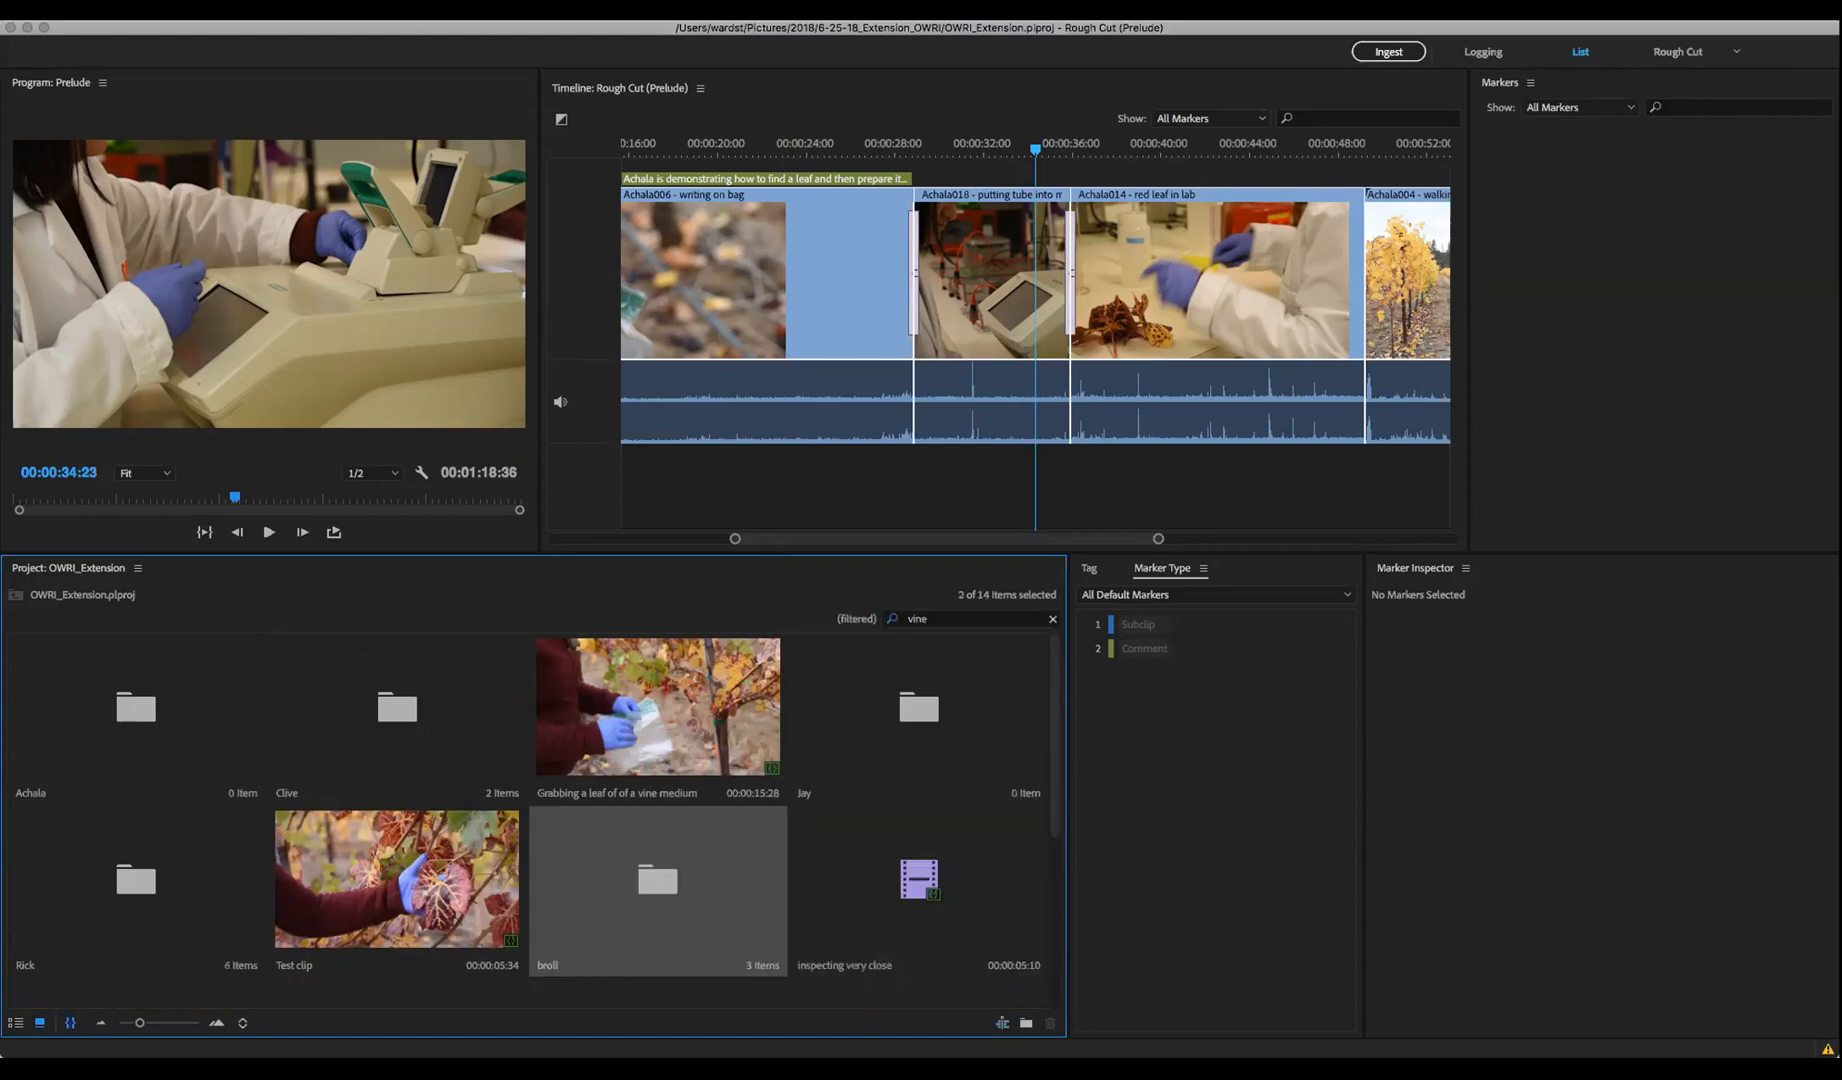
left_click_drag(632, 552, 661, 345)
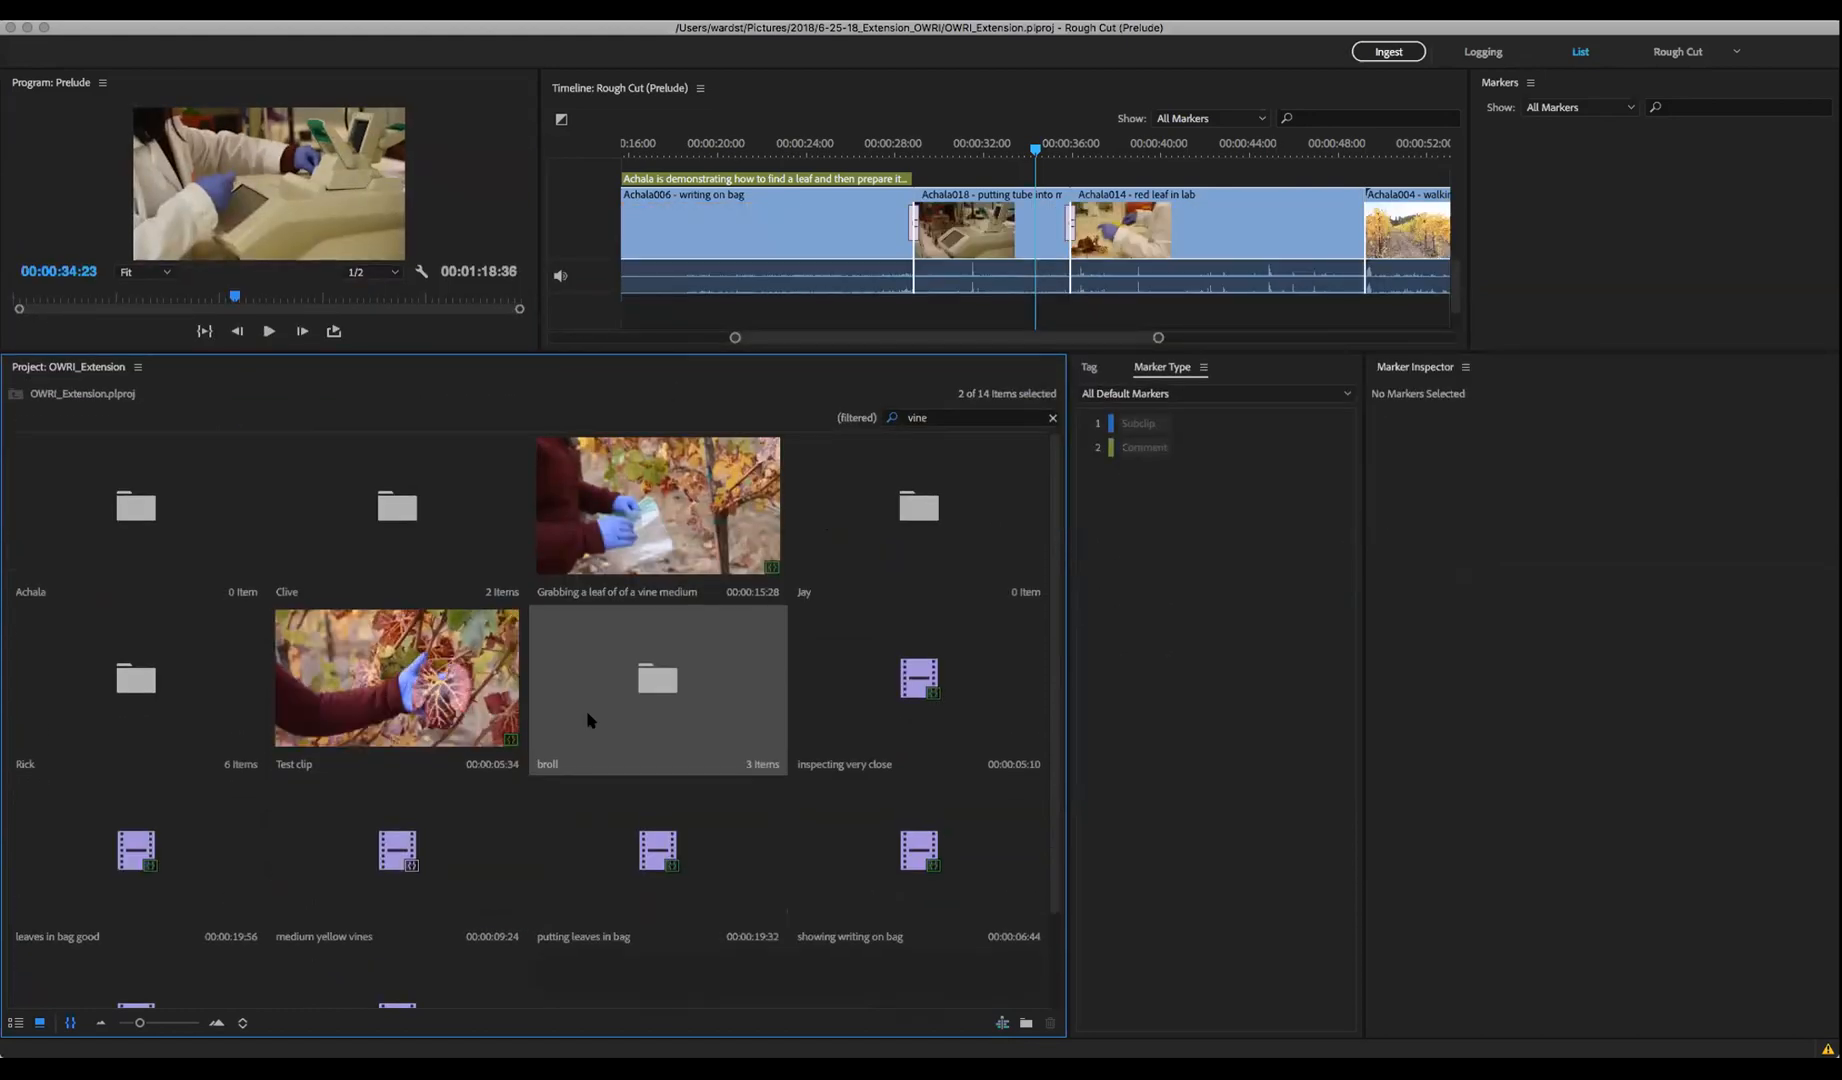
left_click(440, 722)
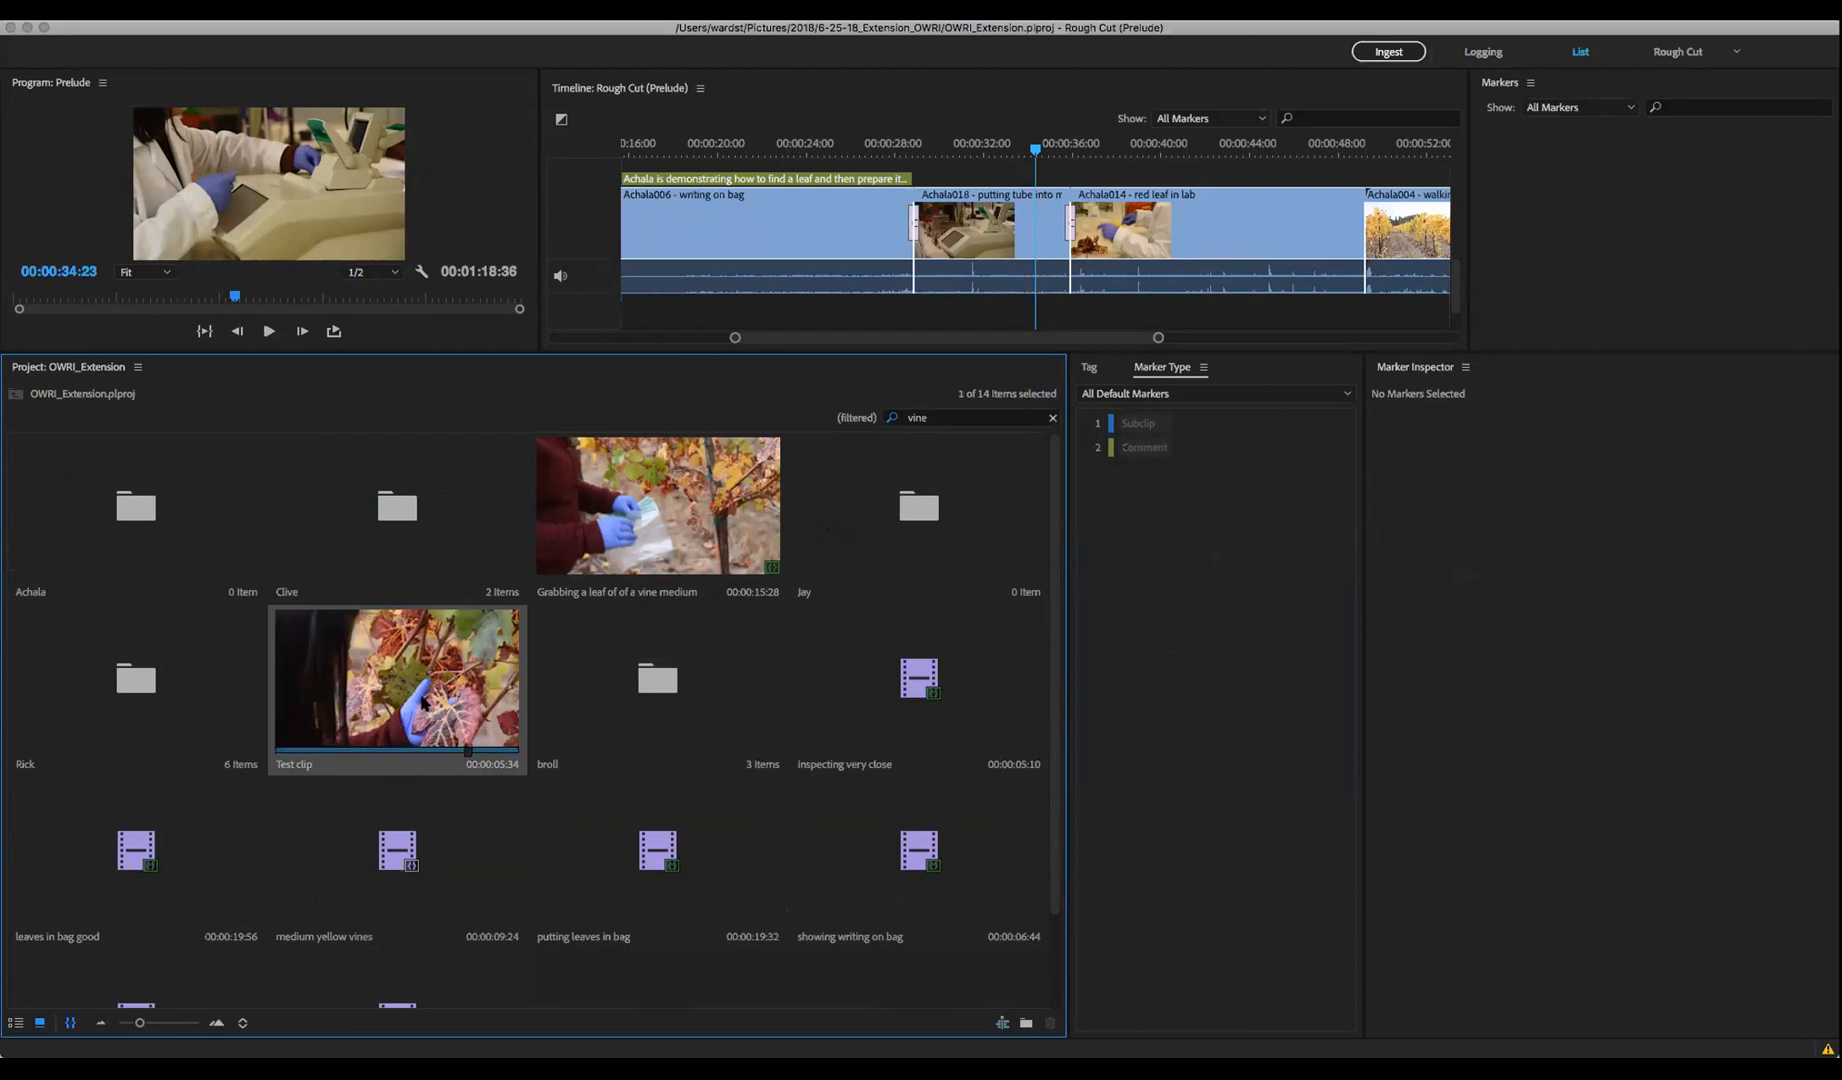
Use Send to Premiere Pro on Test clip and on the putting leaves in bag subclip
right_click(451, 673)
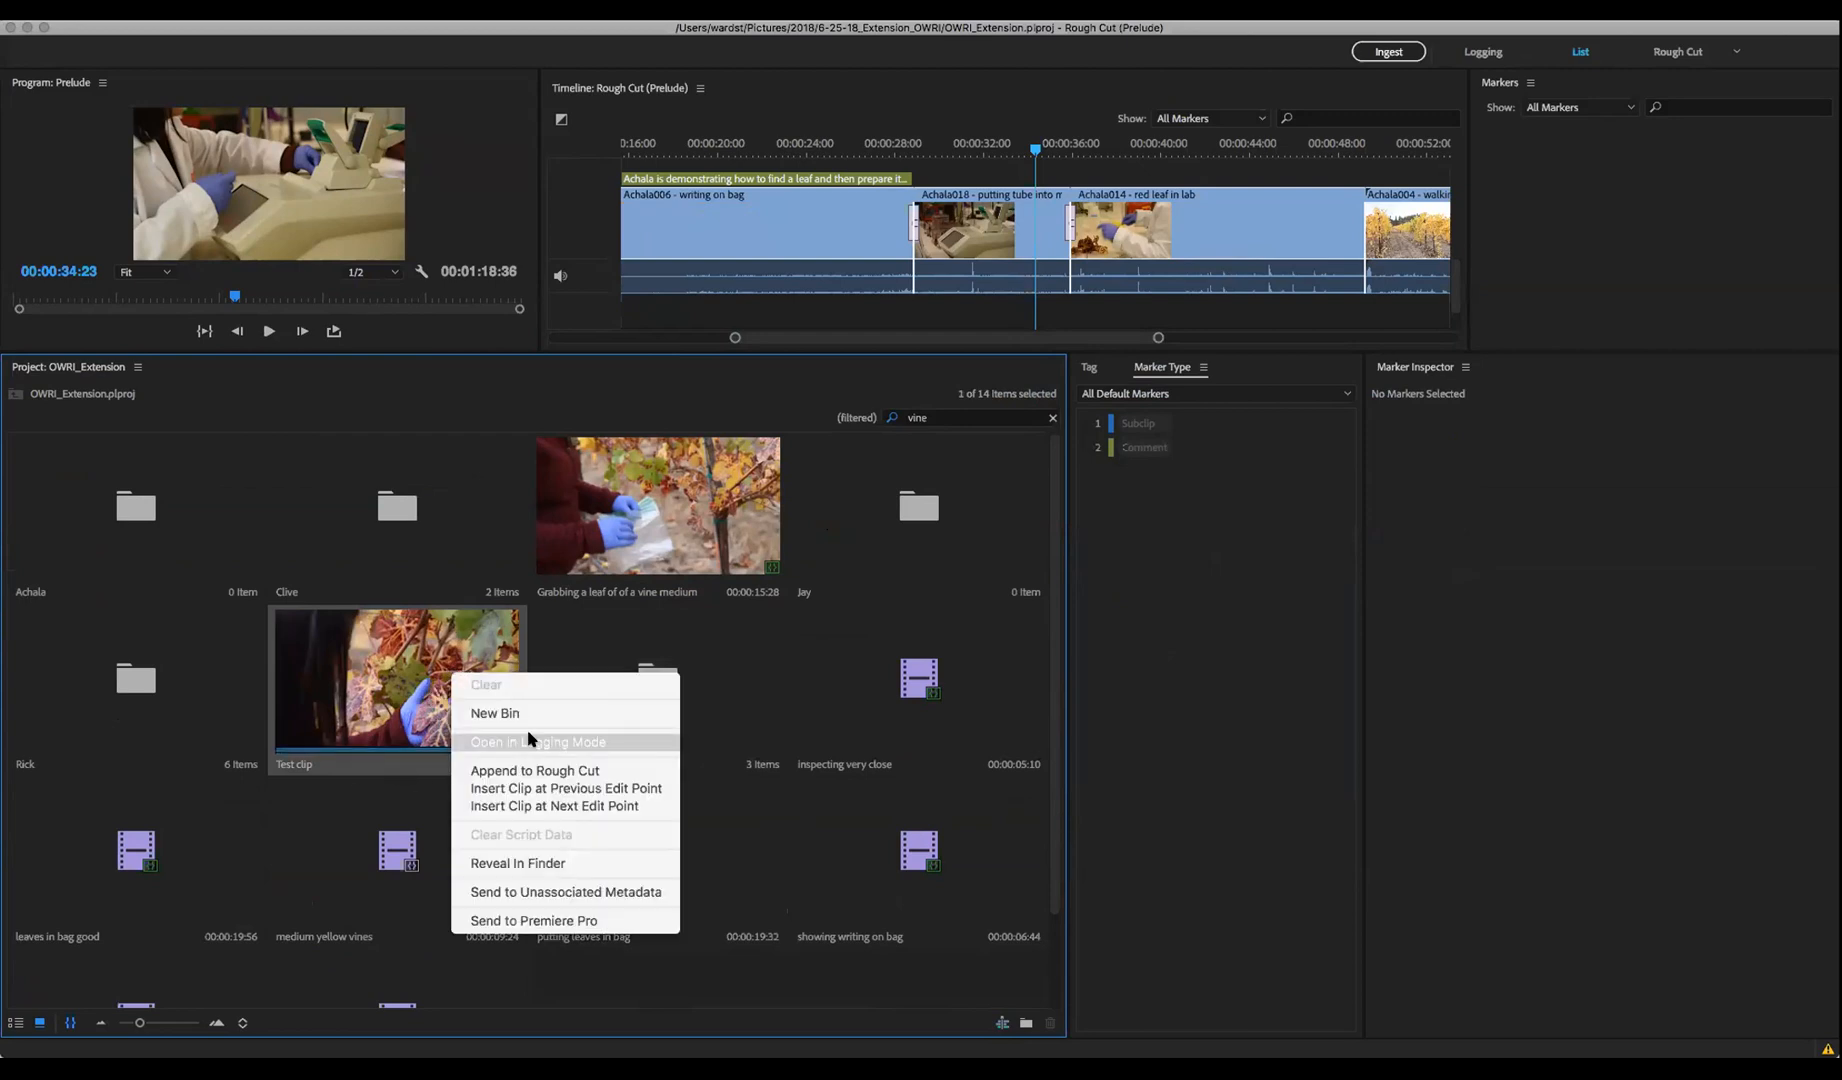
left_click(558, 920)
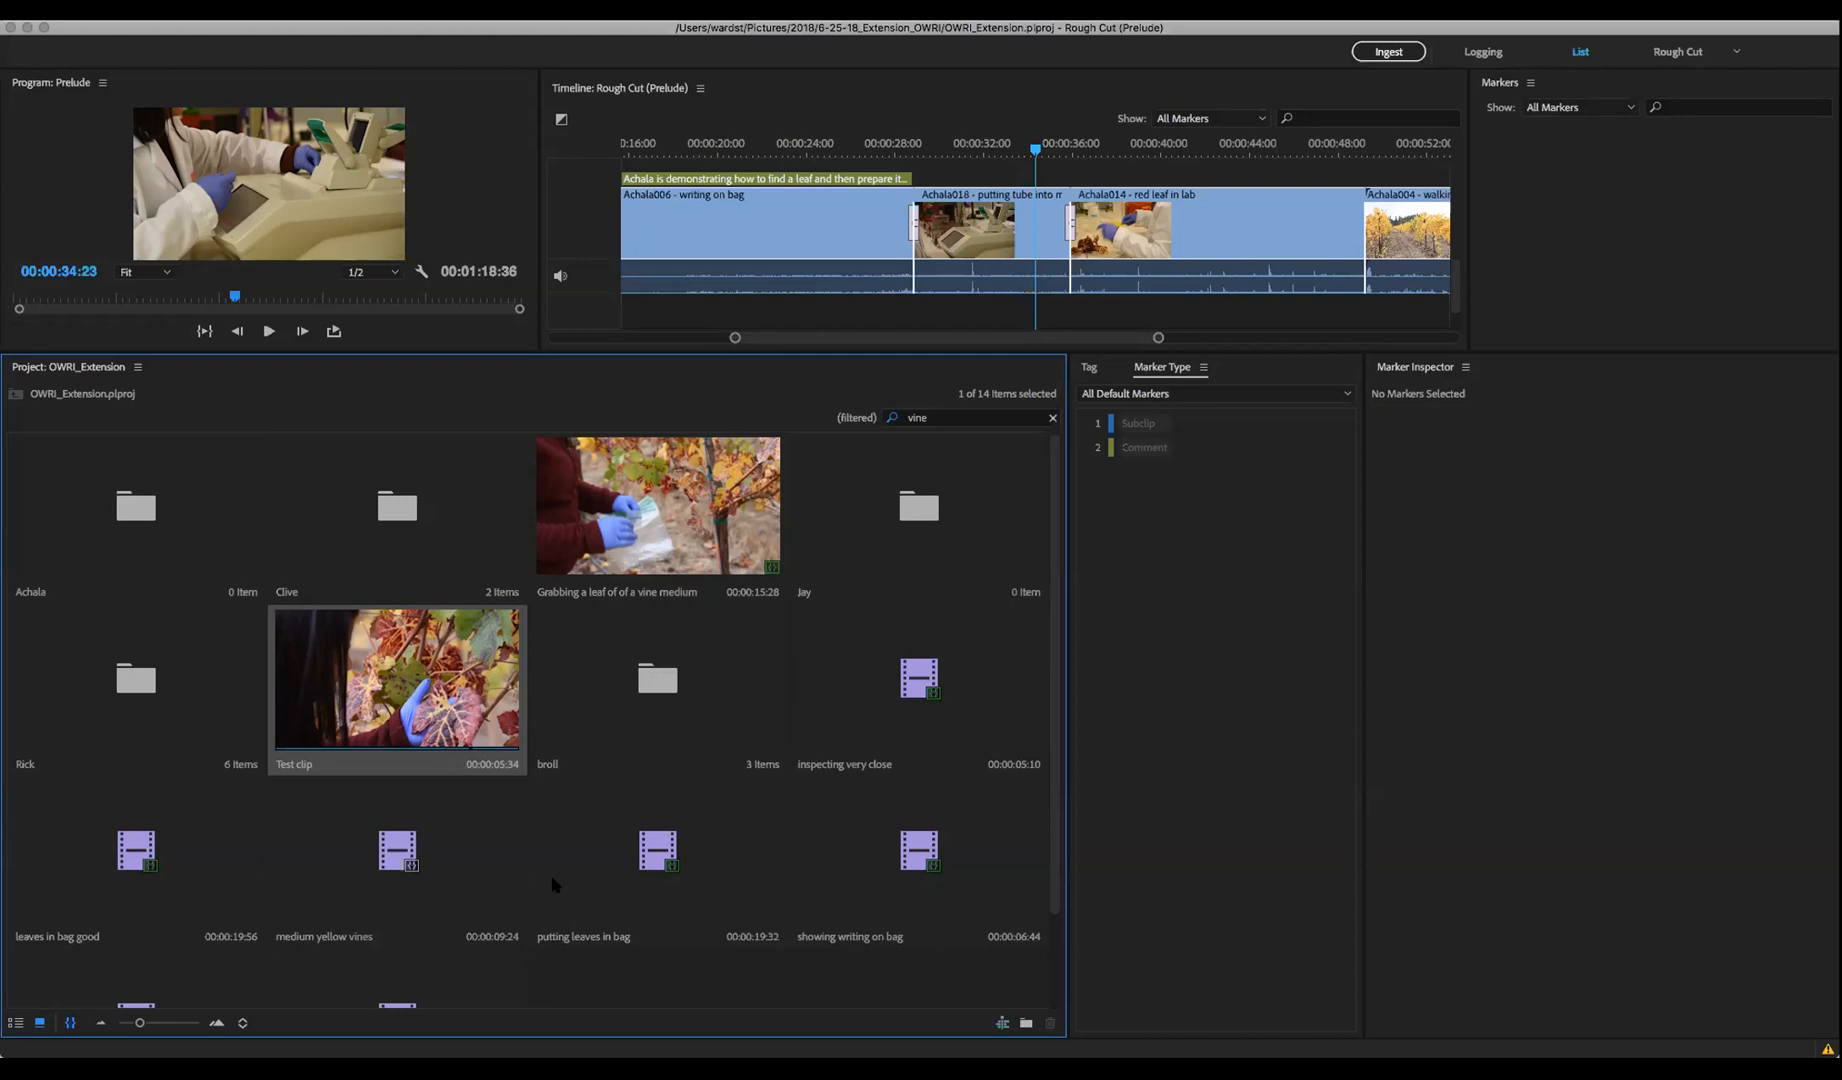
scroll(675, 670, "down", 2)
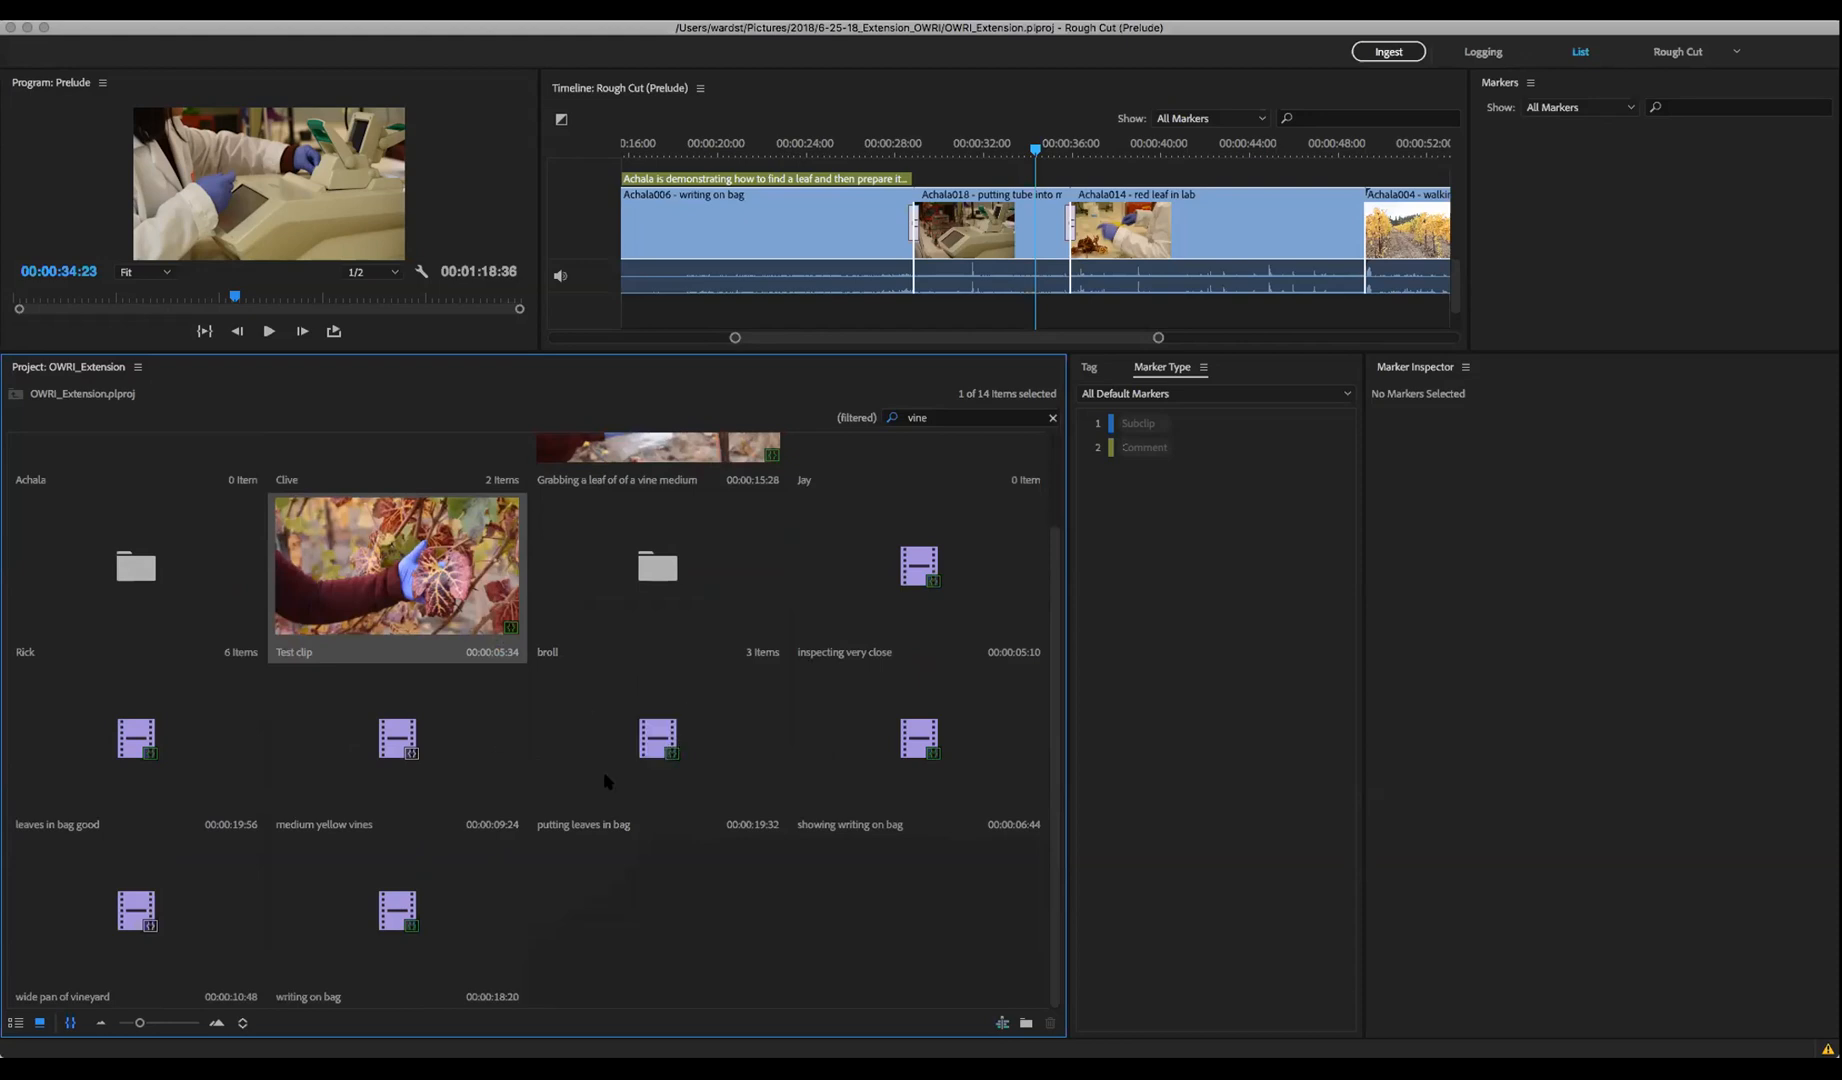
left_click(664, 752)
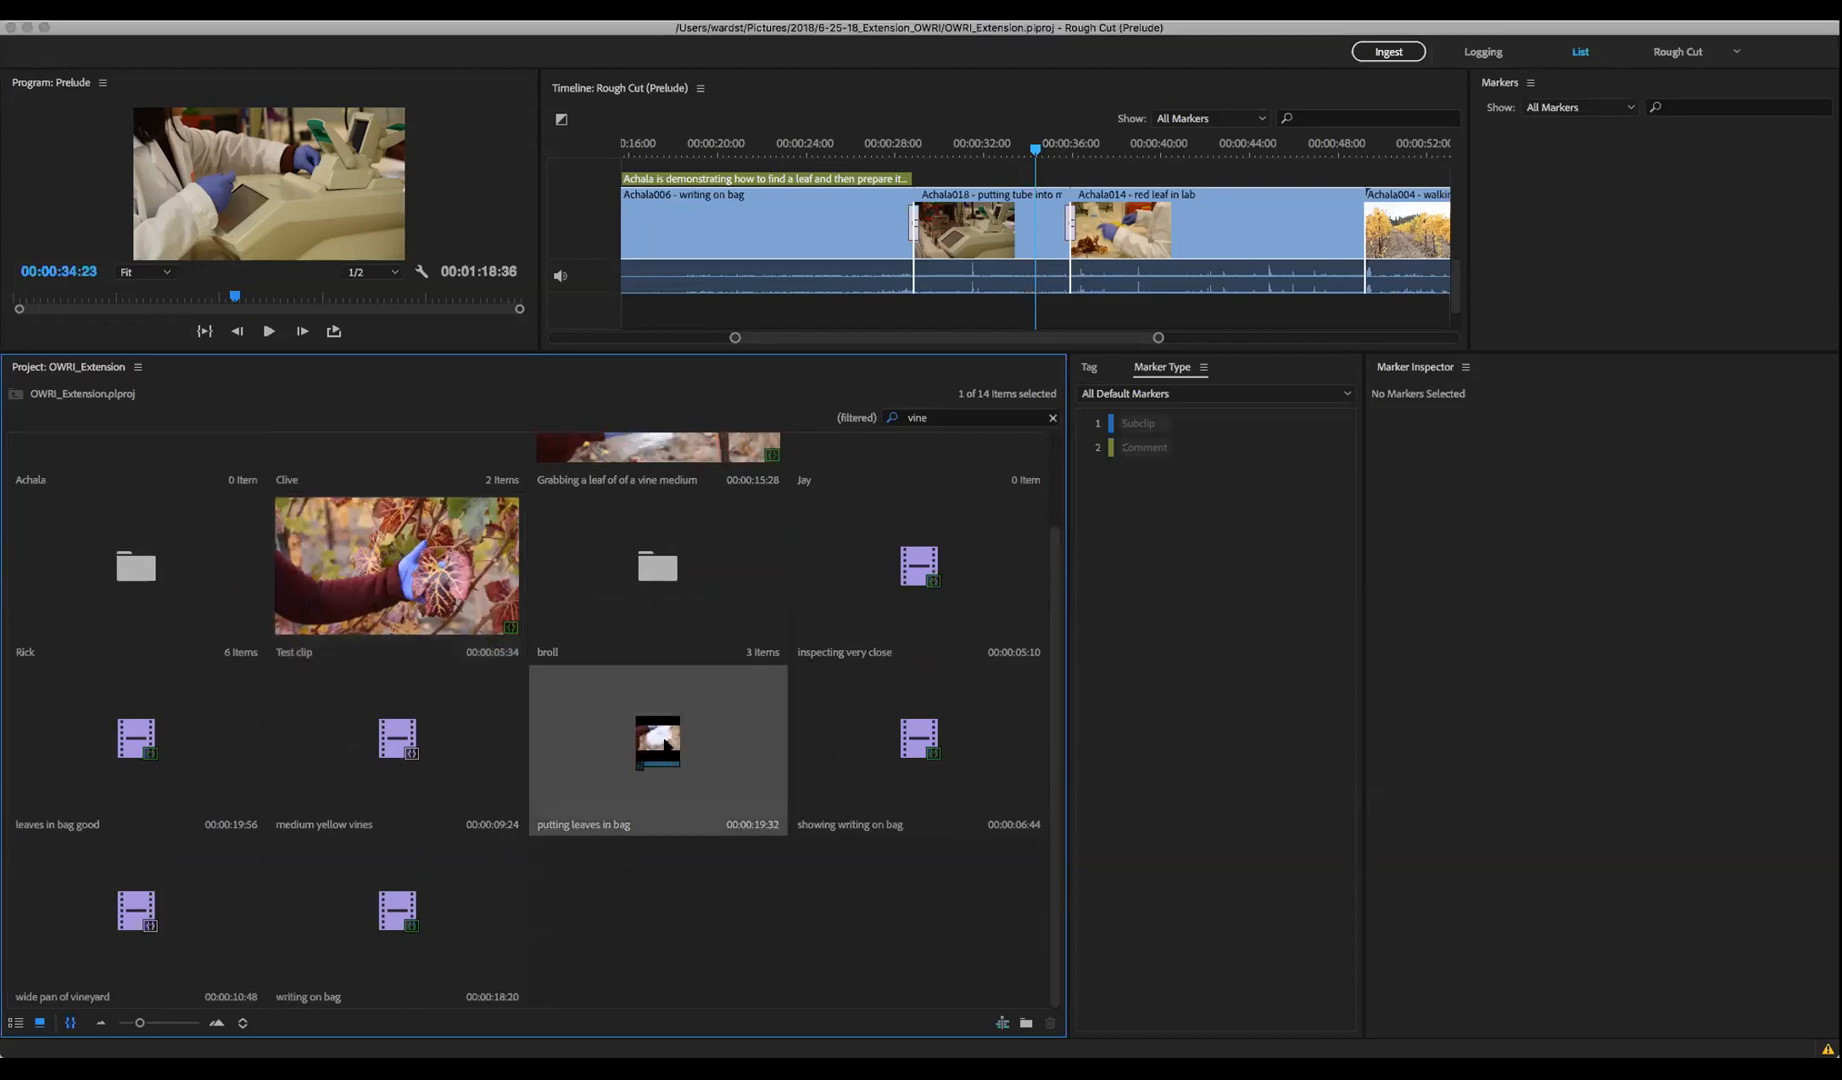
right_click(665, 746)
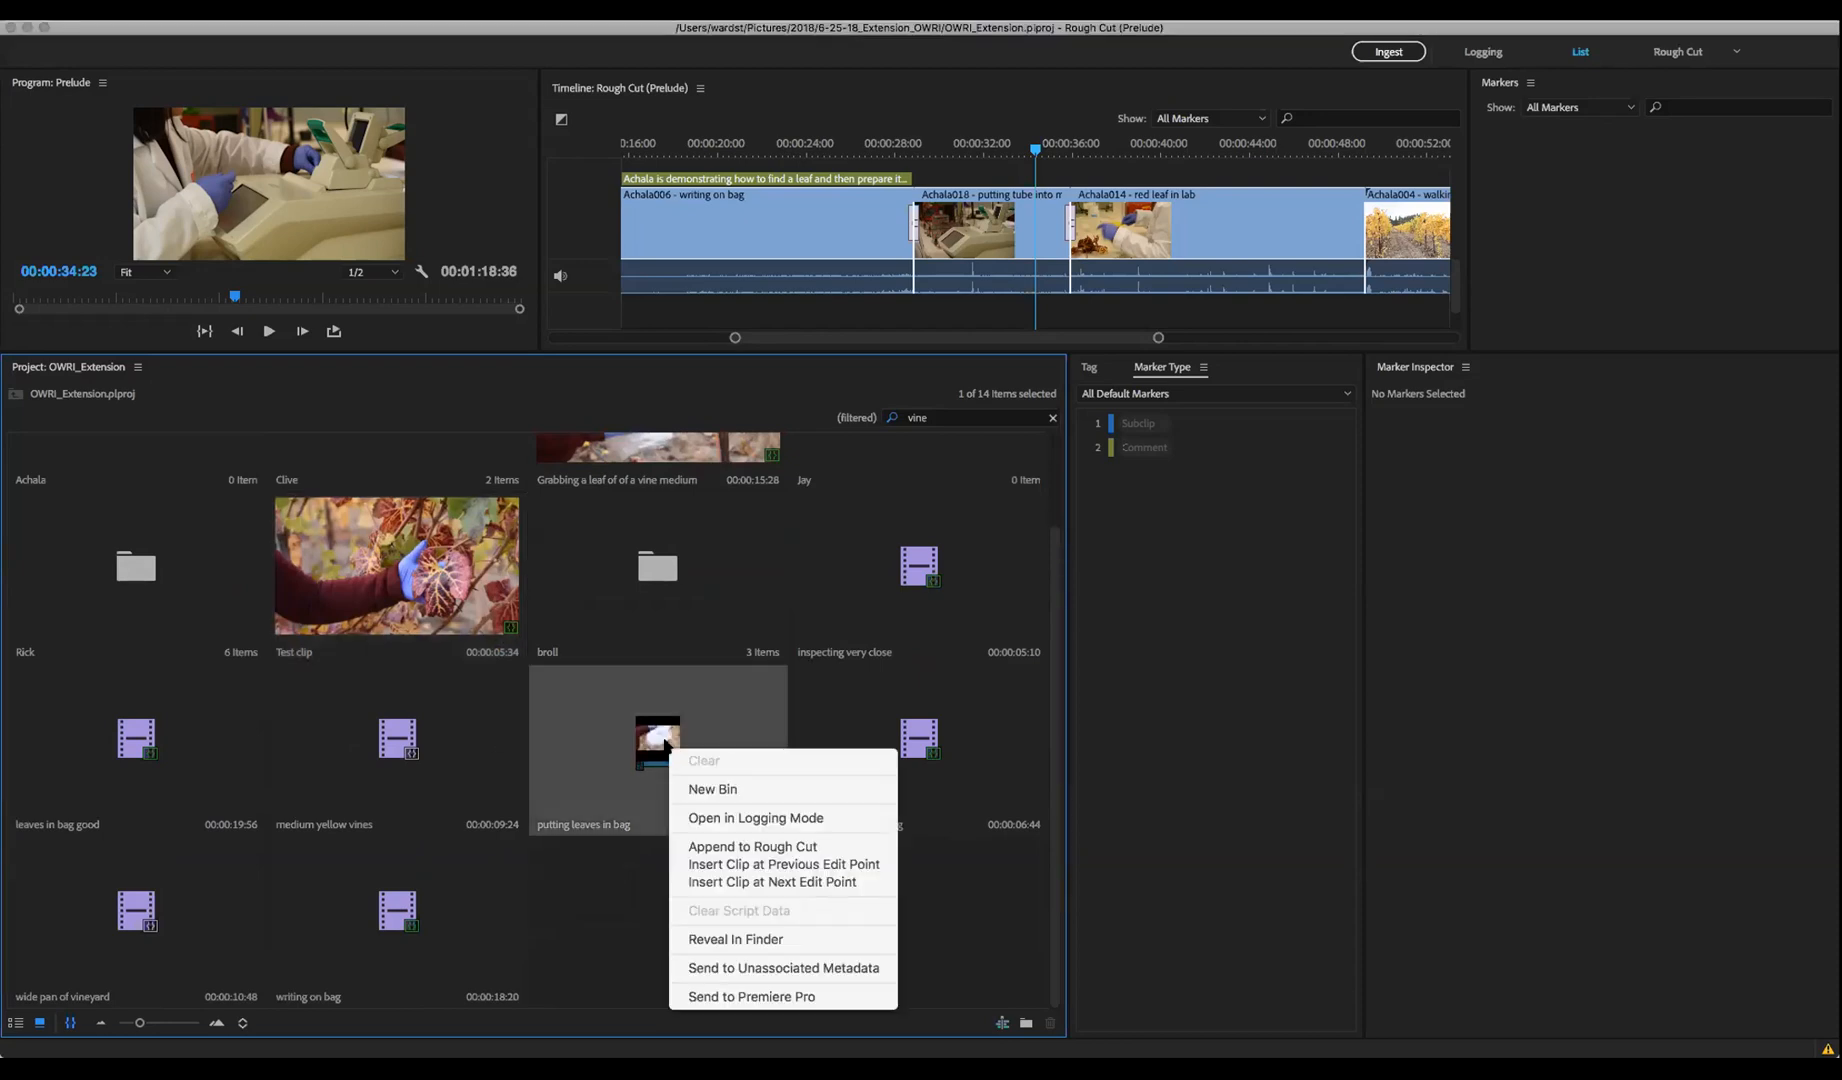
left_click(779, 998)
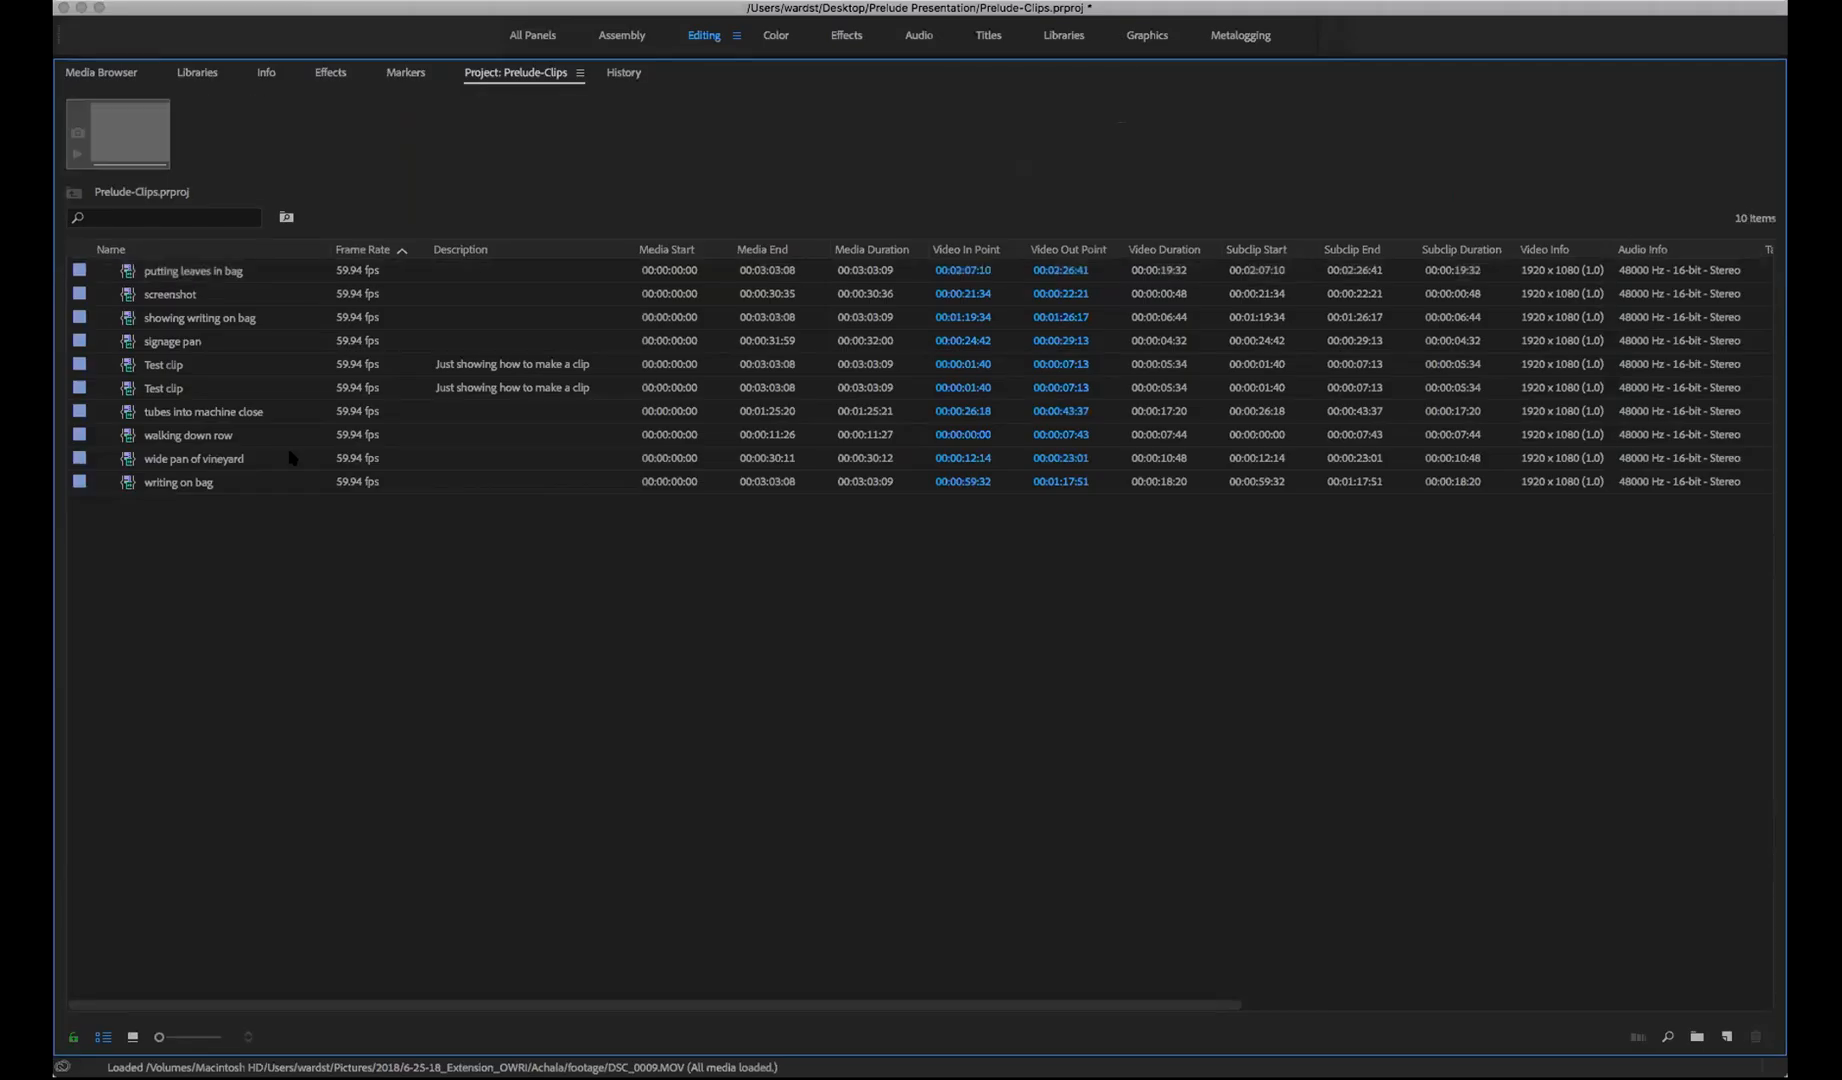
Open the putting leaves in bag subclip in the Source monitor and scrub through it
left_click(221, 274)
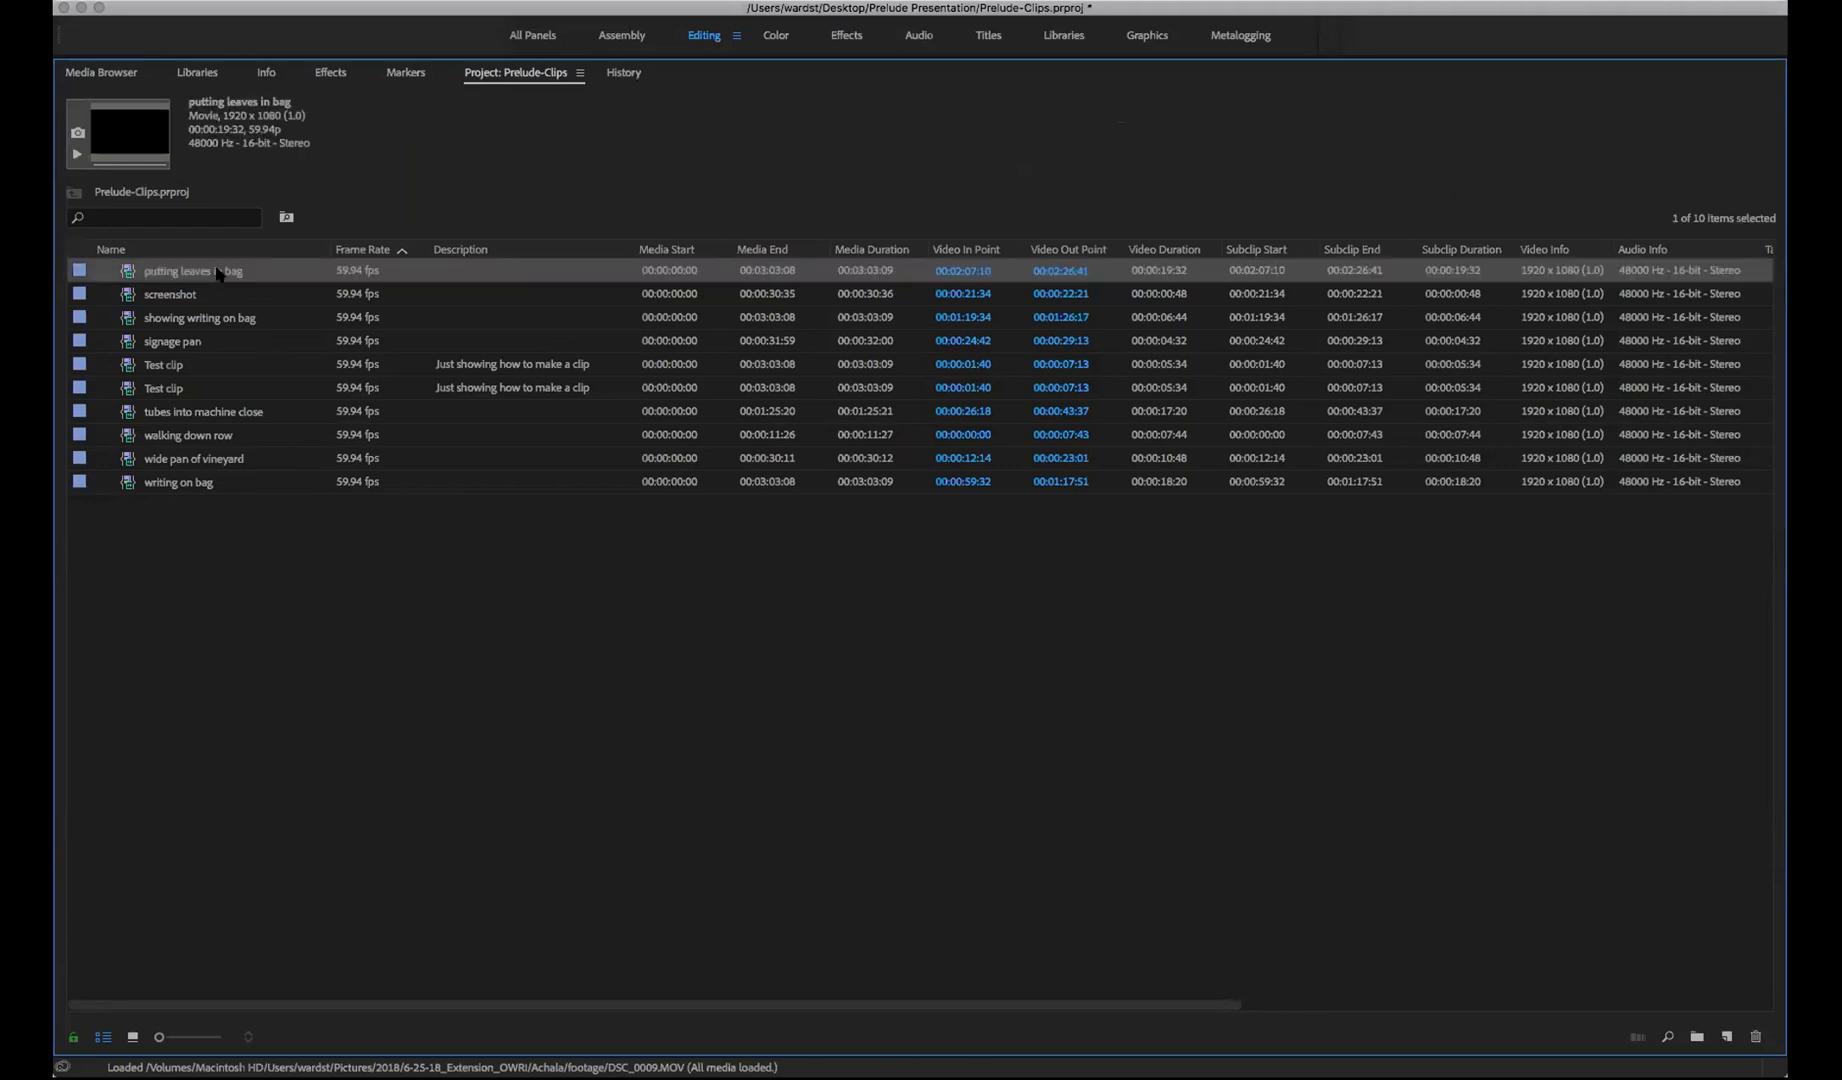
double_click(127, 272)
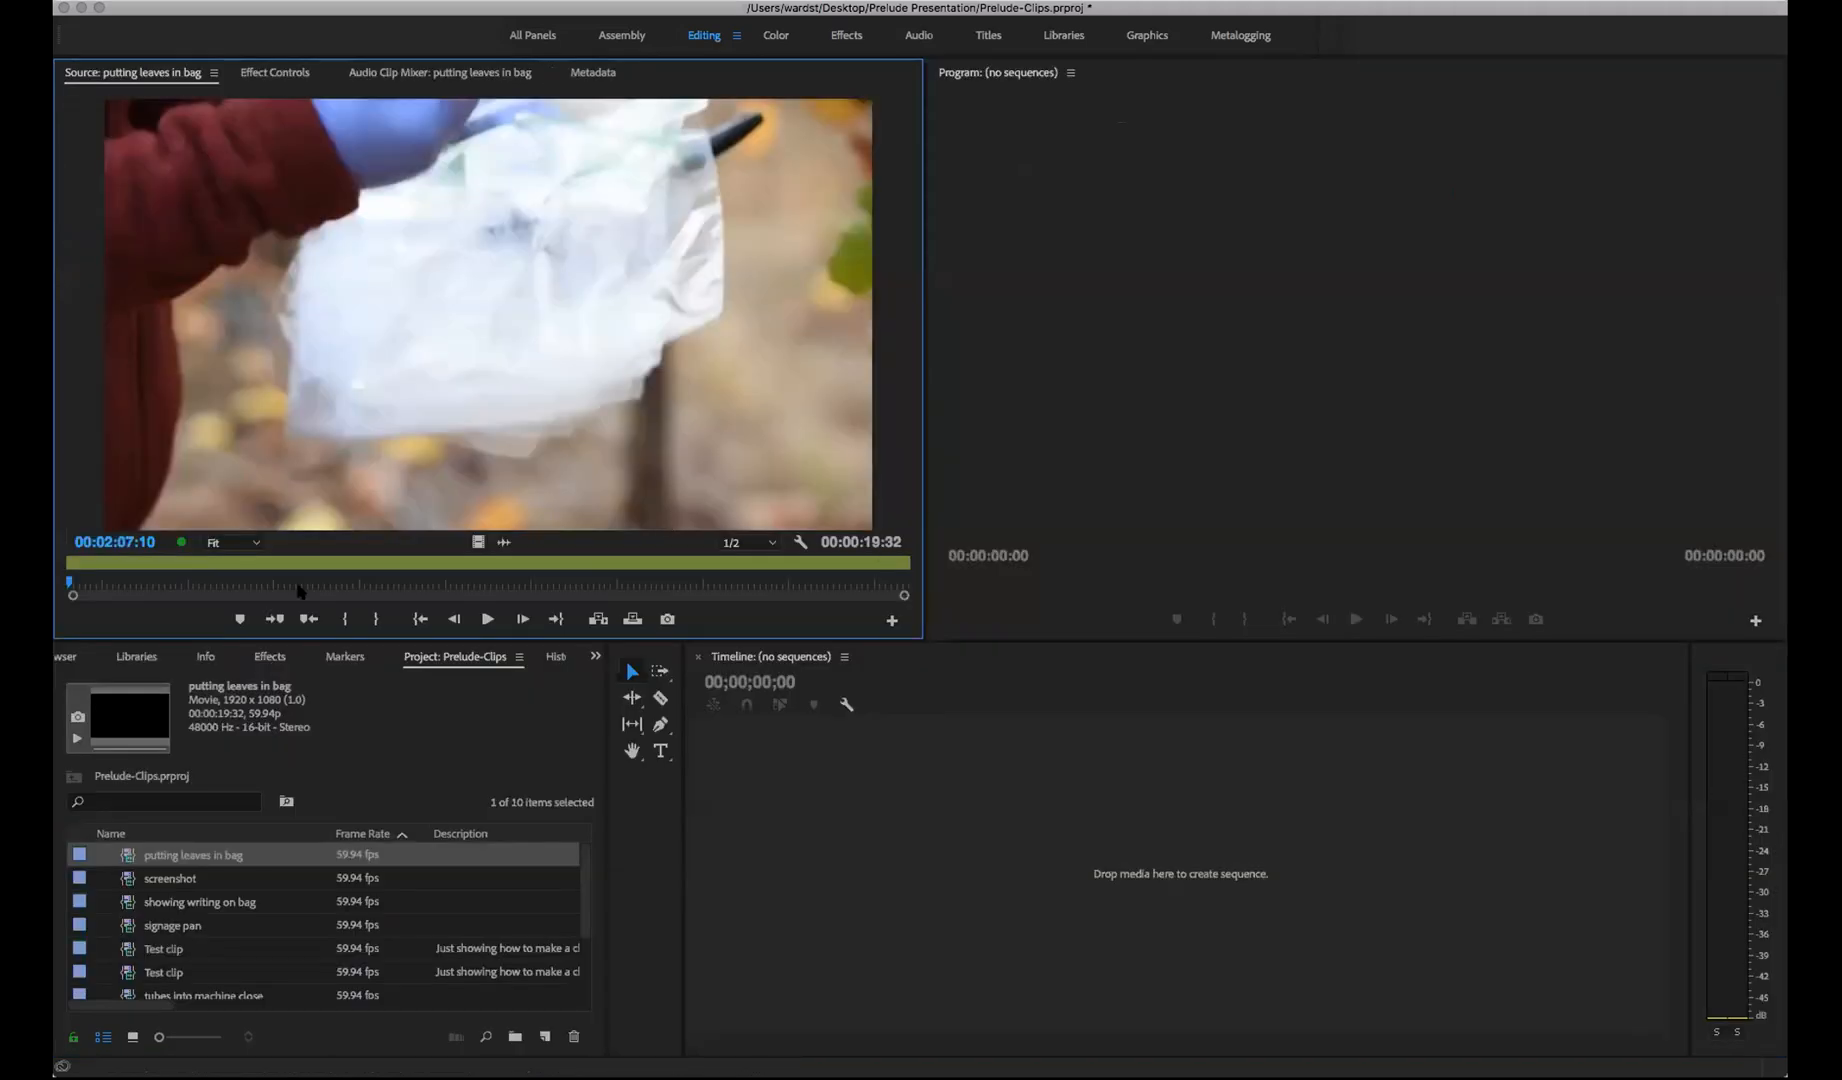
left_click_drag(70, 581, 621, 597)
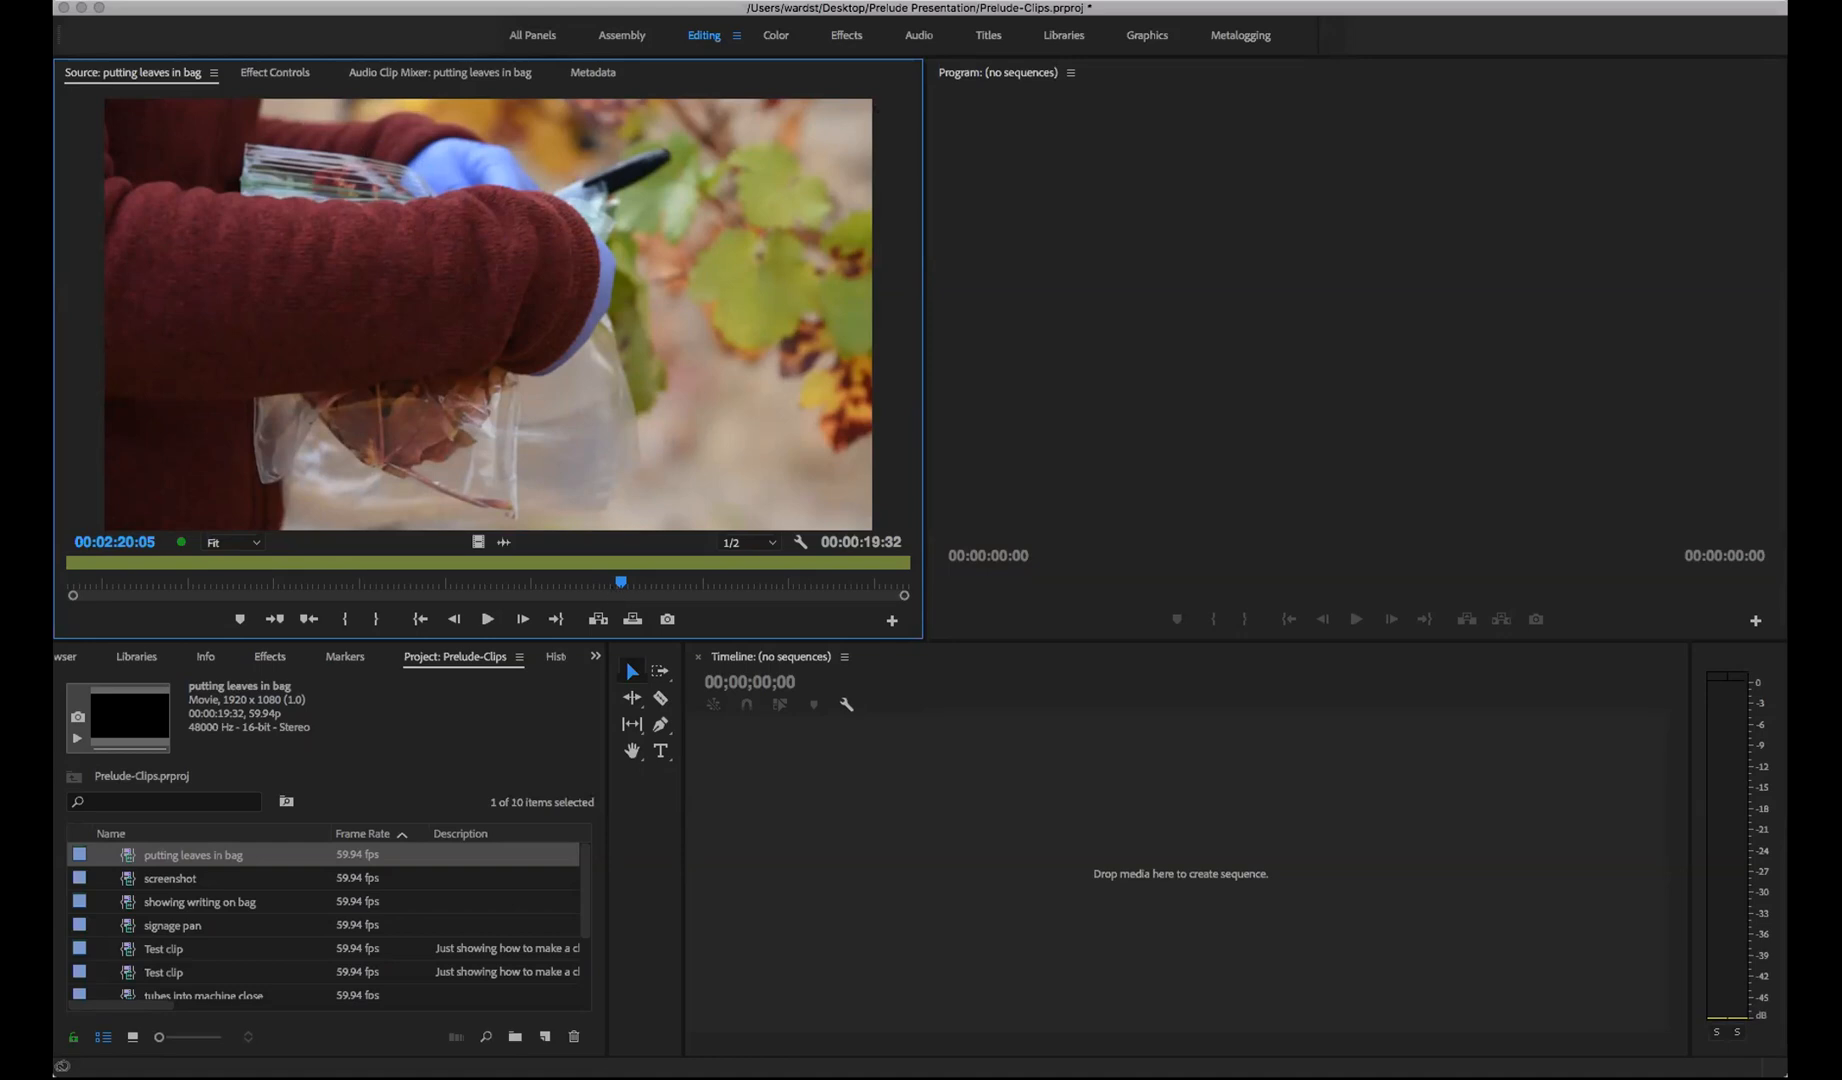
key("super+Tab")
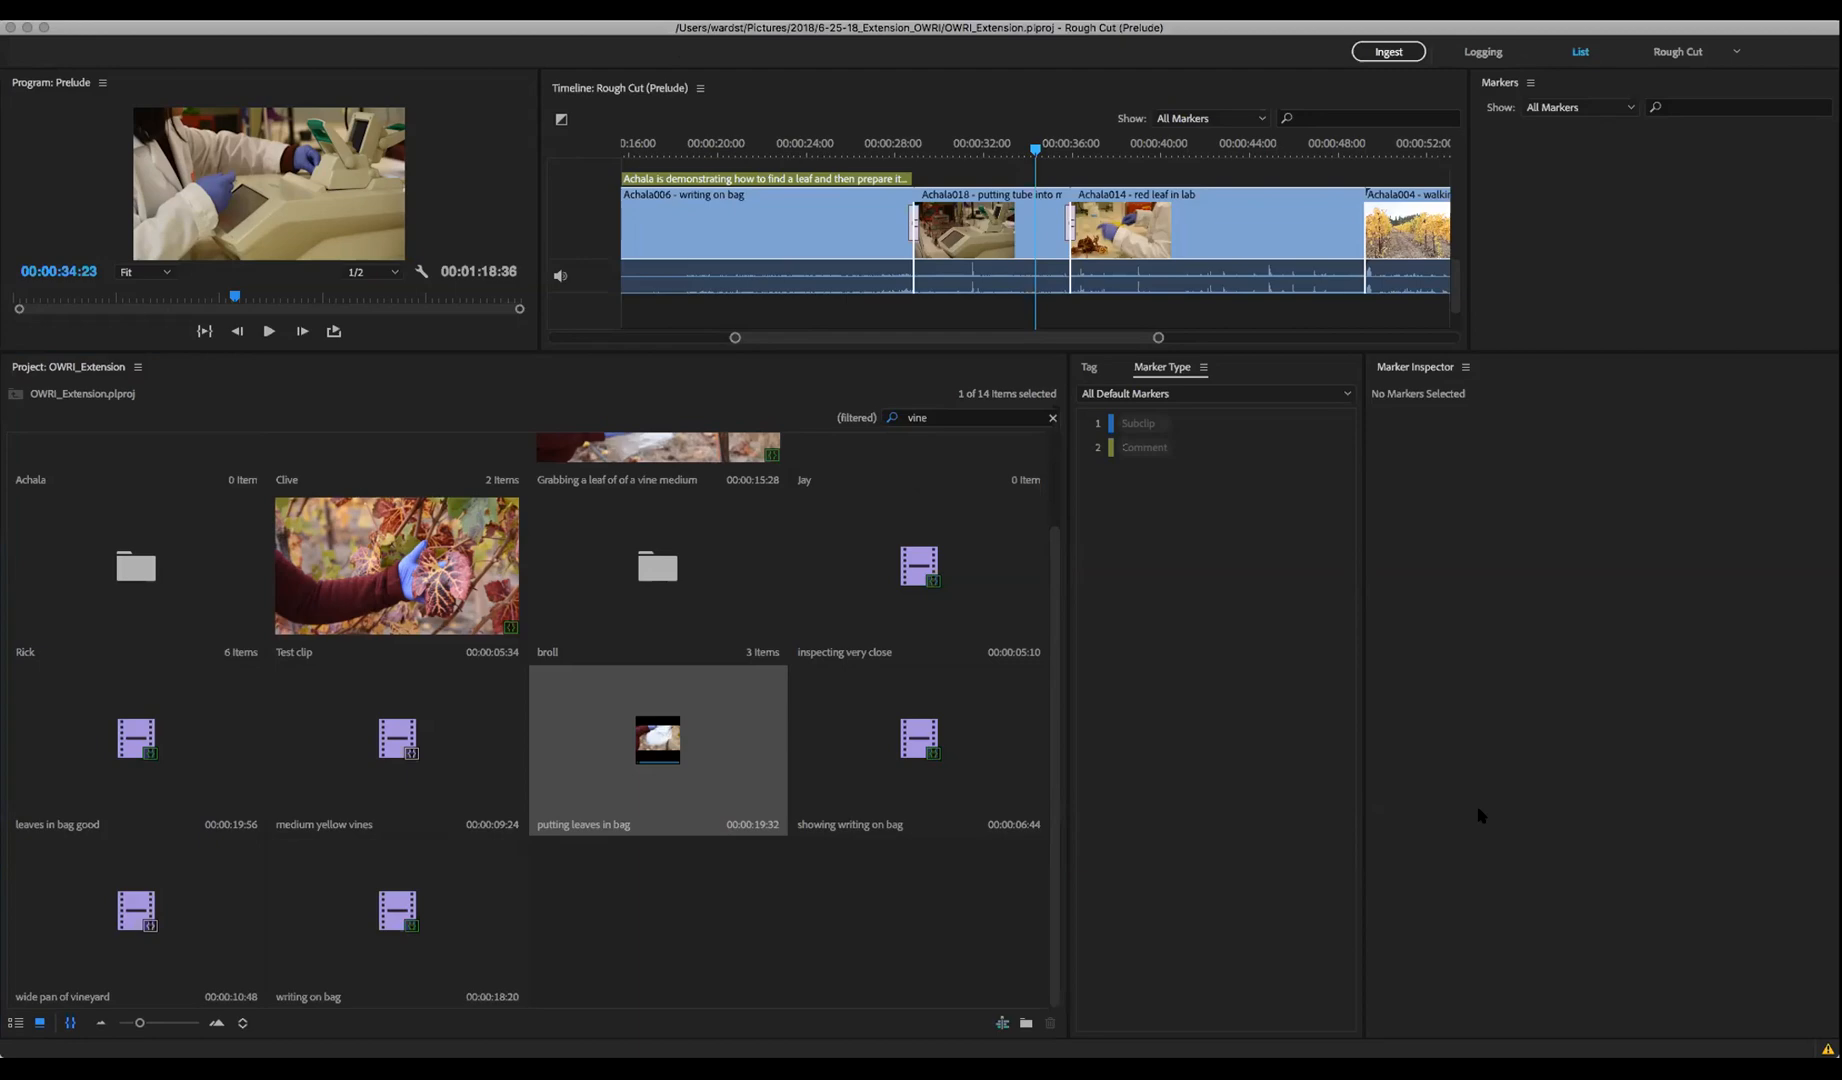
Return to the Slides.com deck and advance to the 'organization & creativity' slide
key("super+Tab")
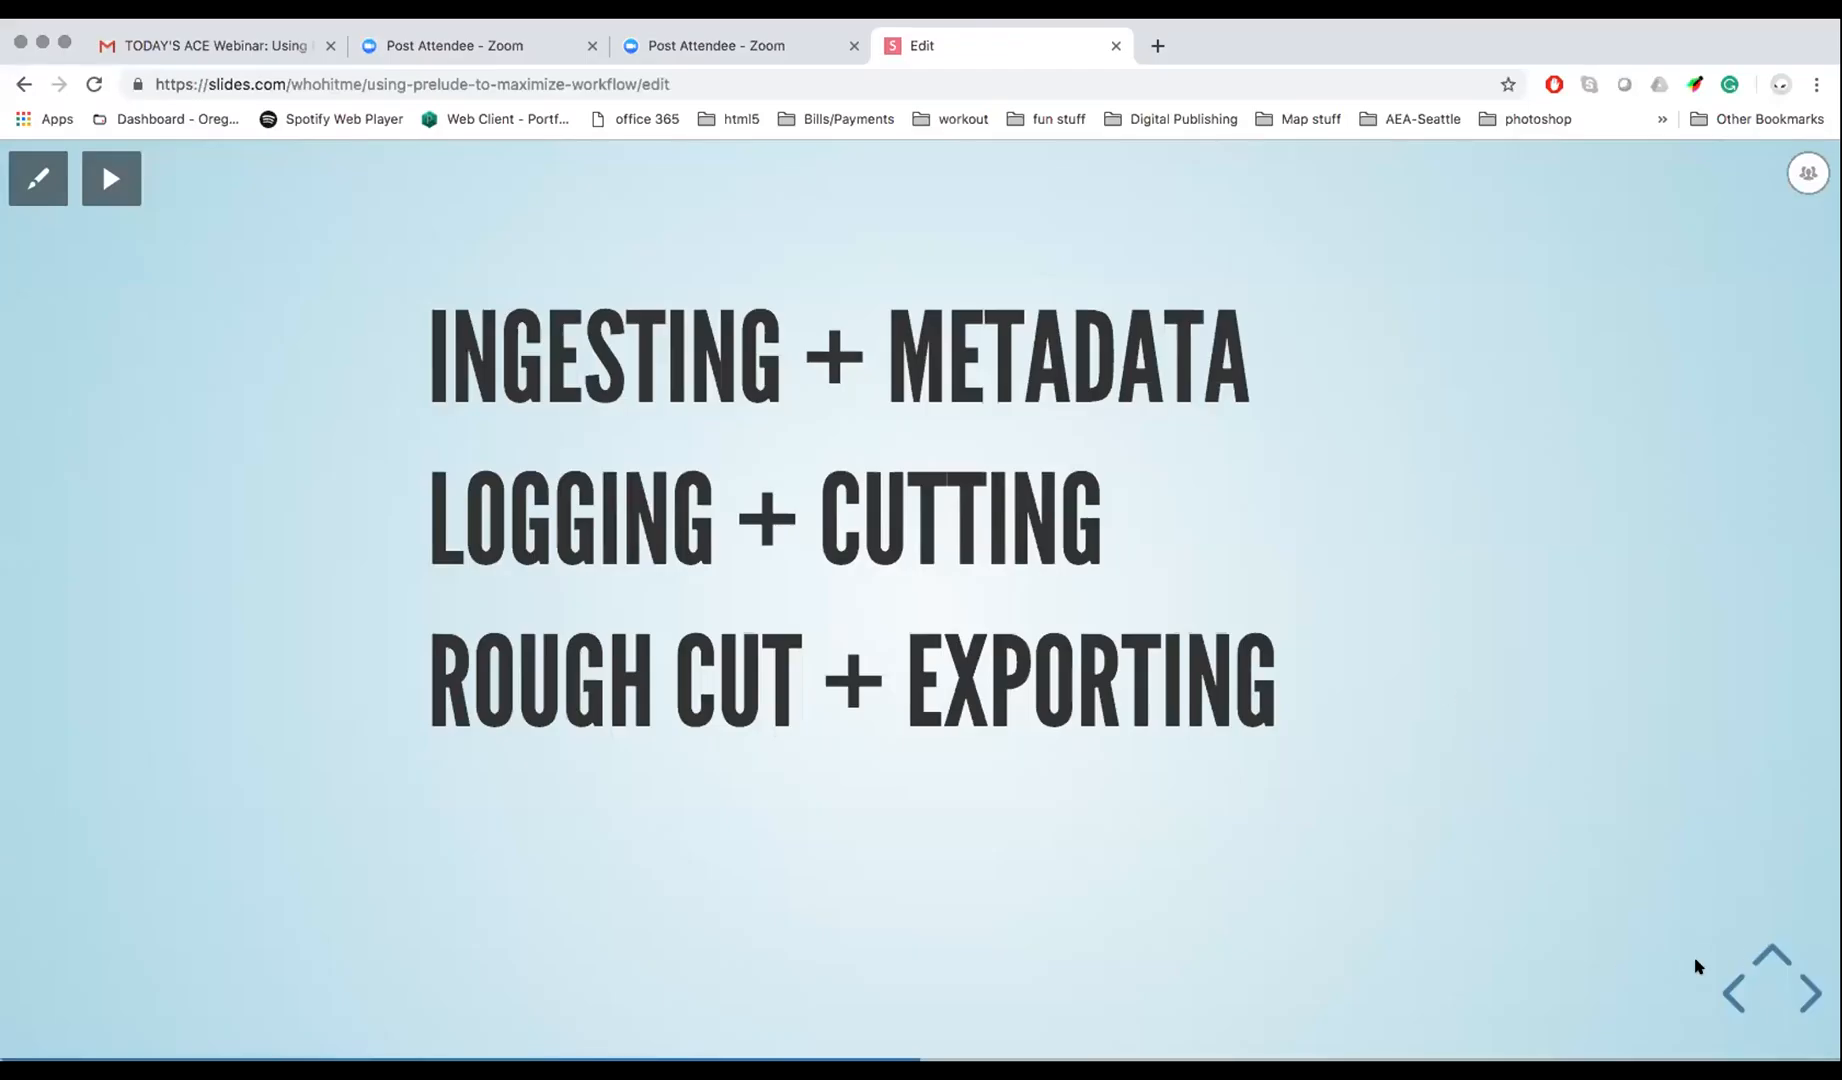
left_click(1812, 996)
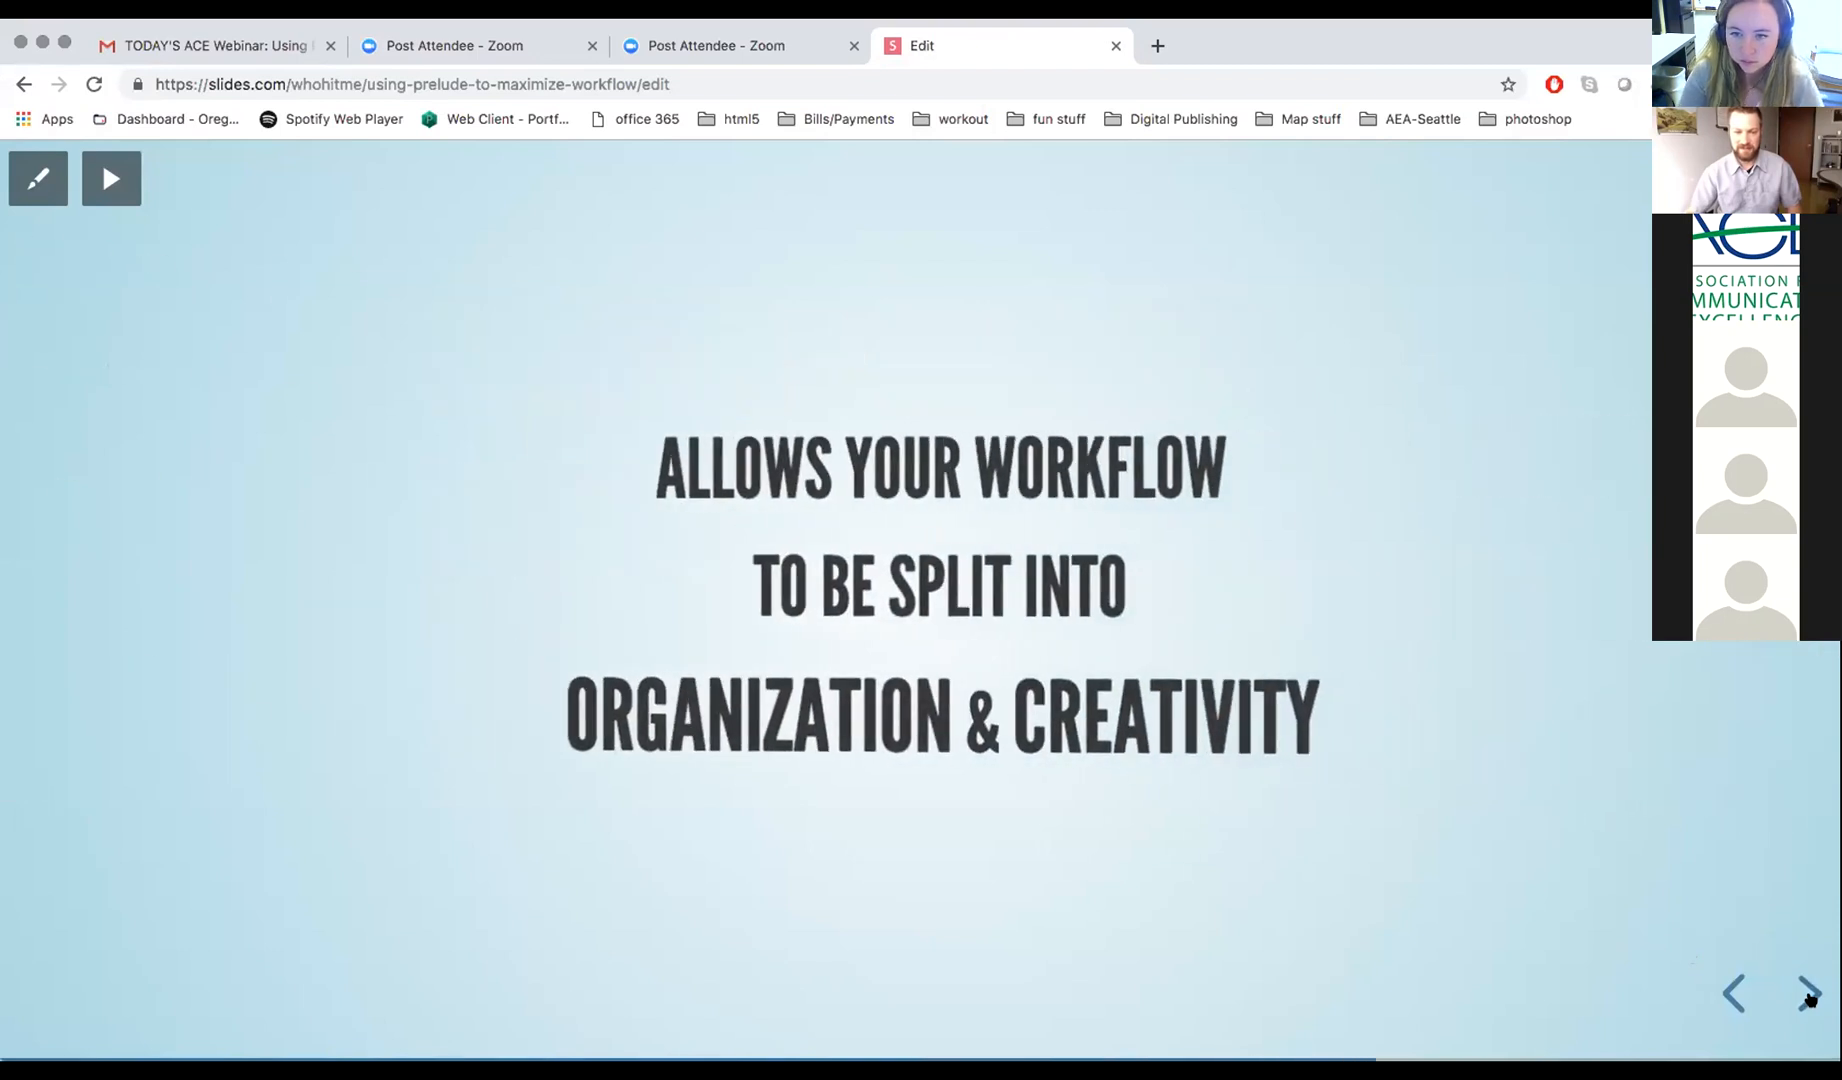
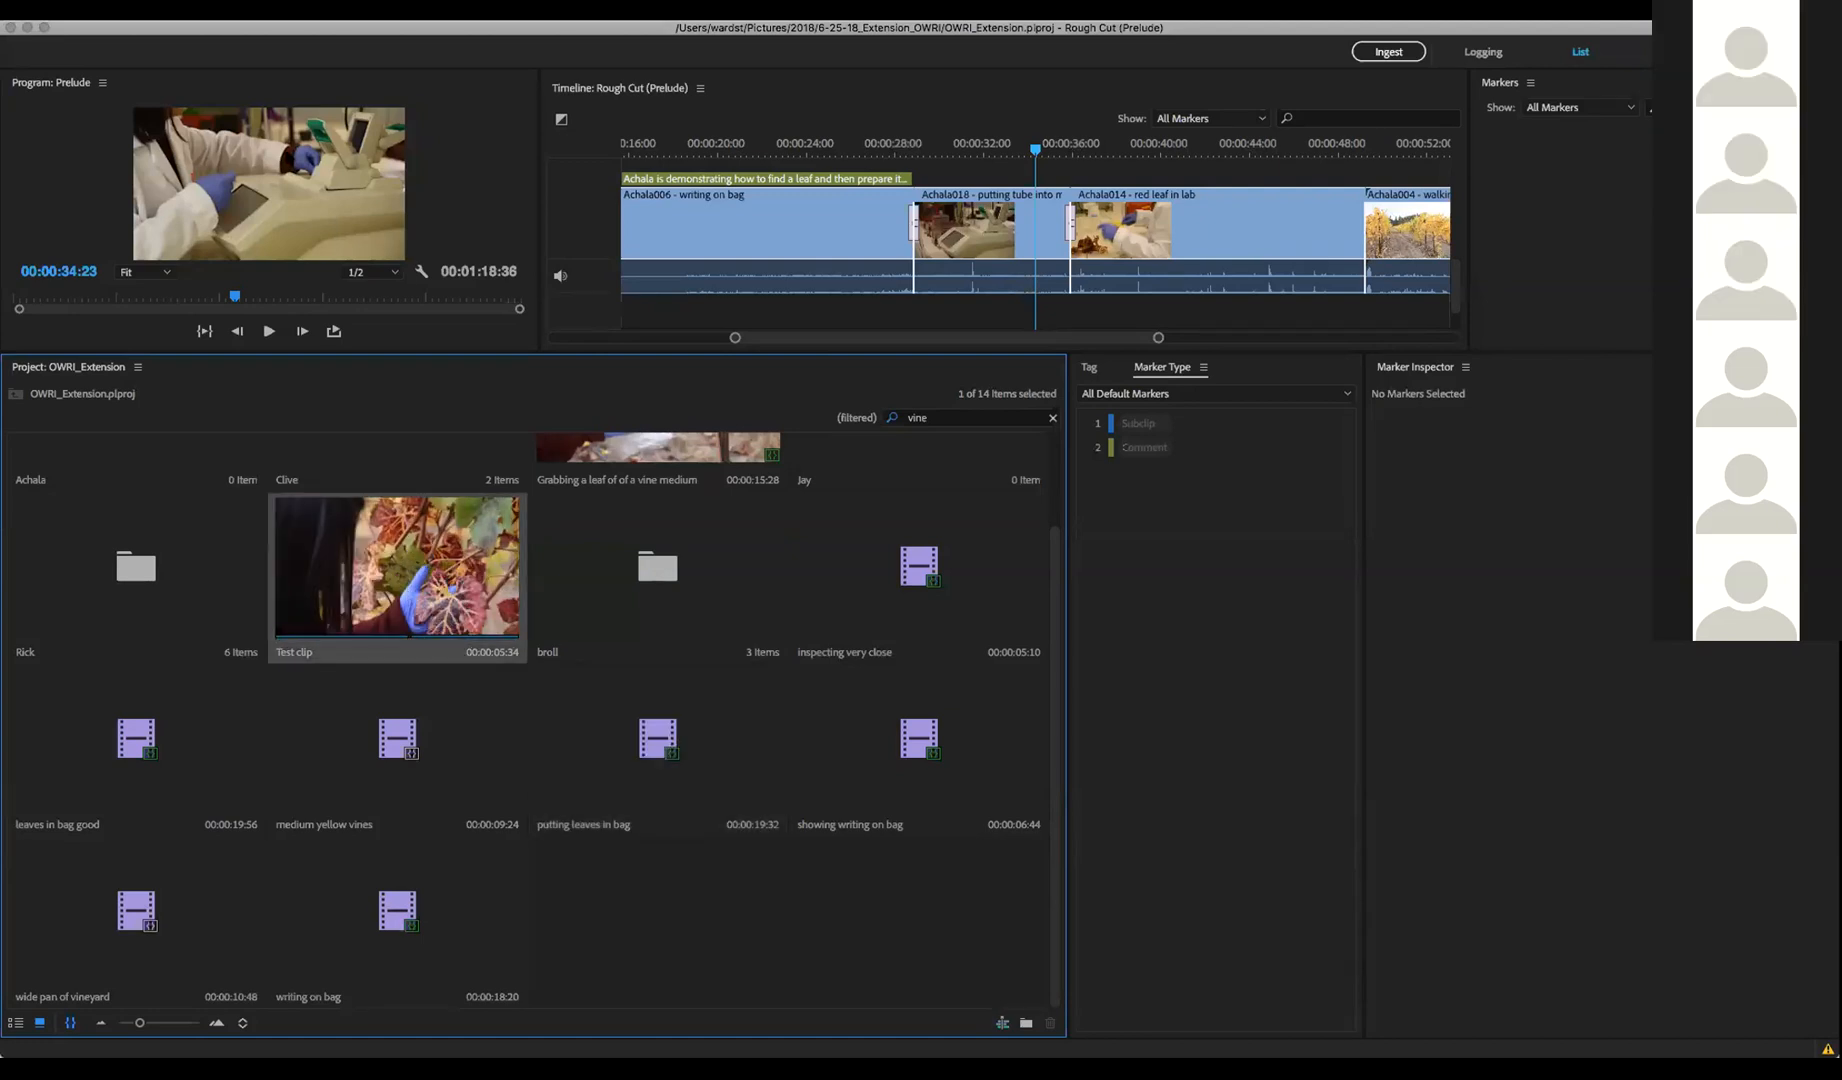
left_click(35, 4)
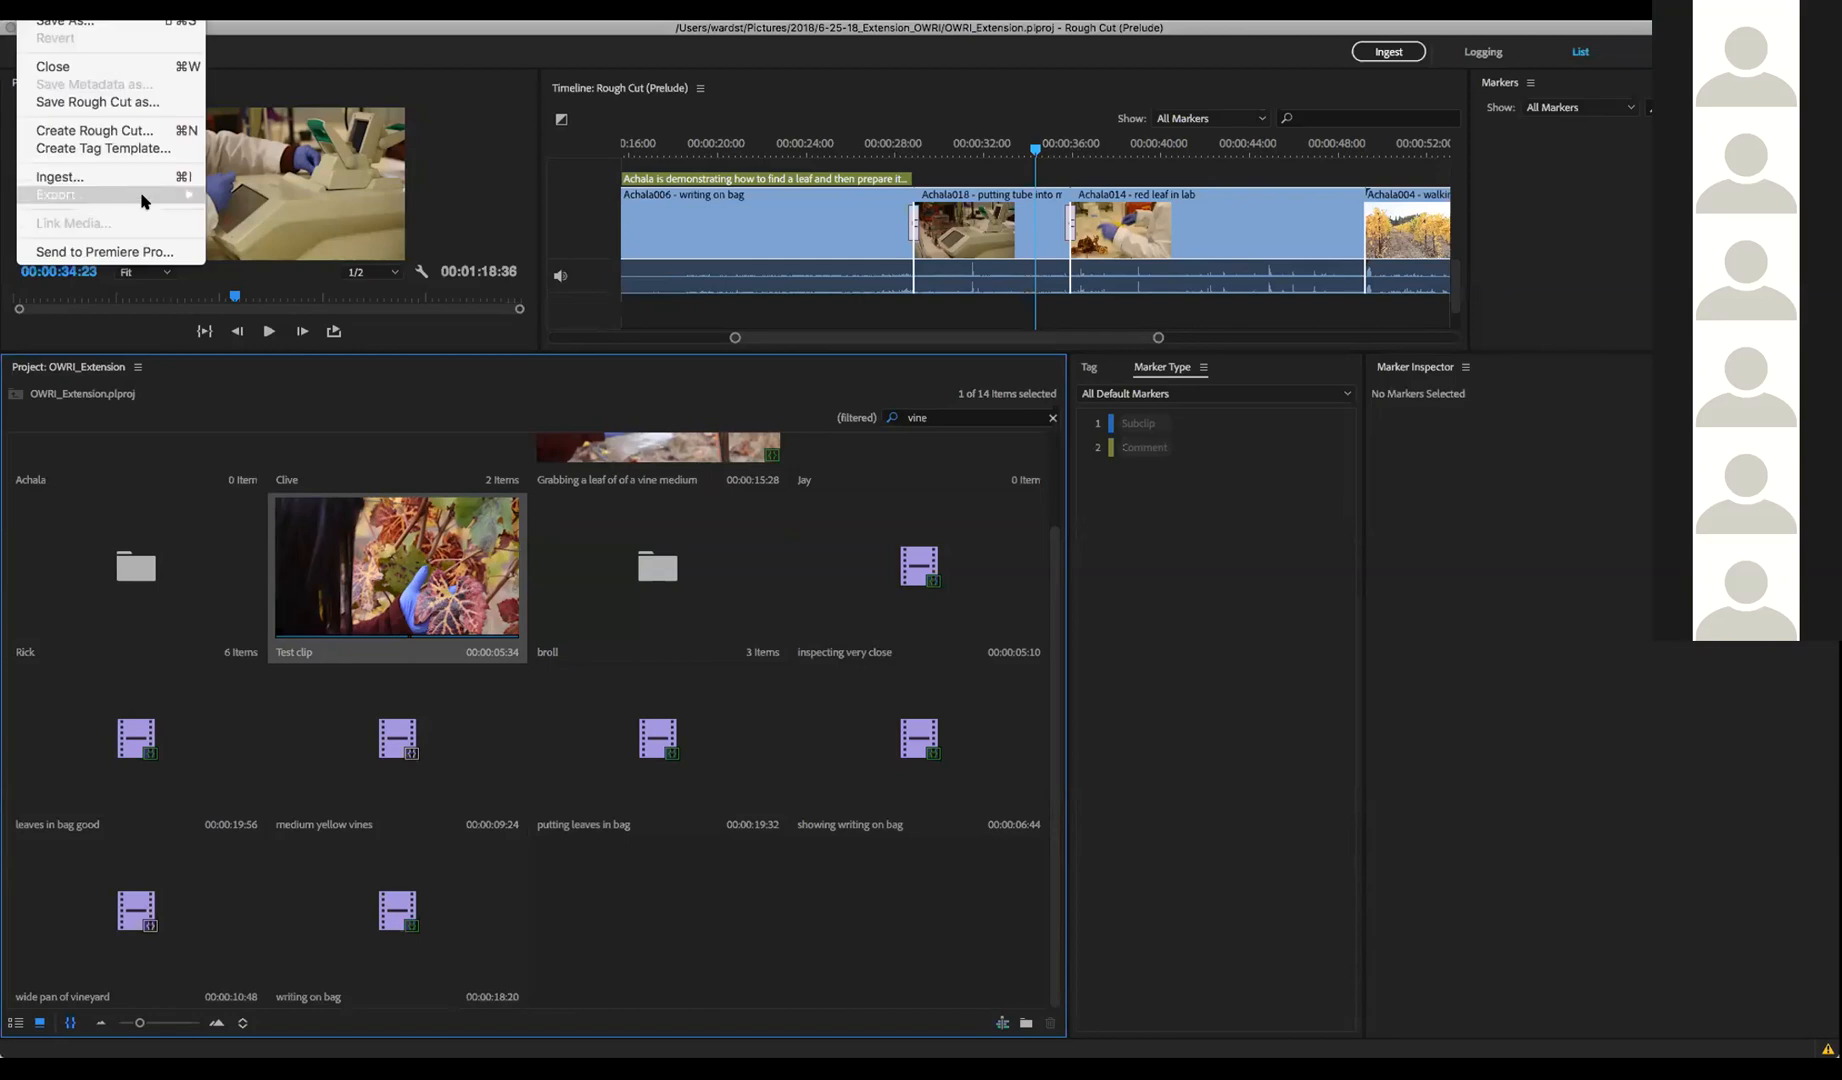
mouse_move(144, 194)
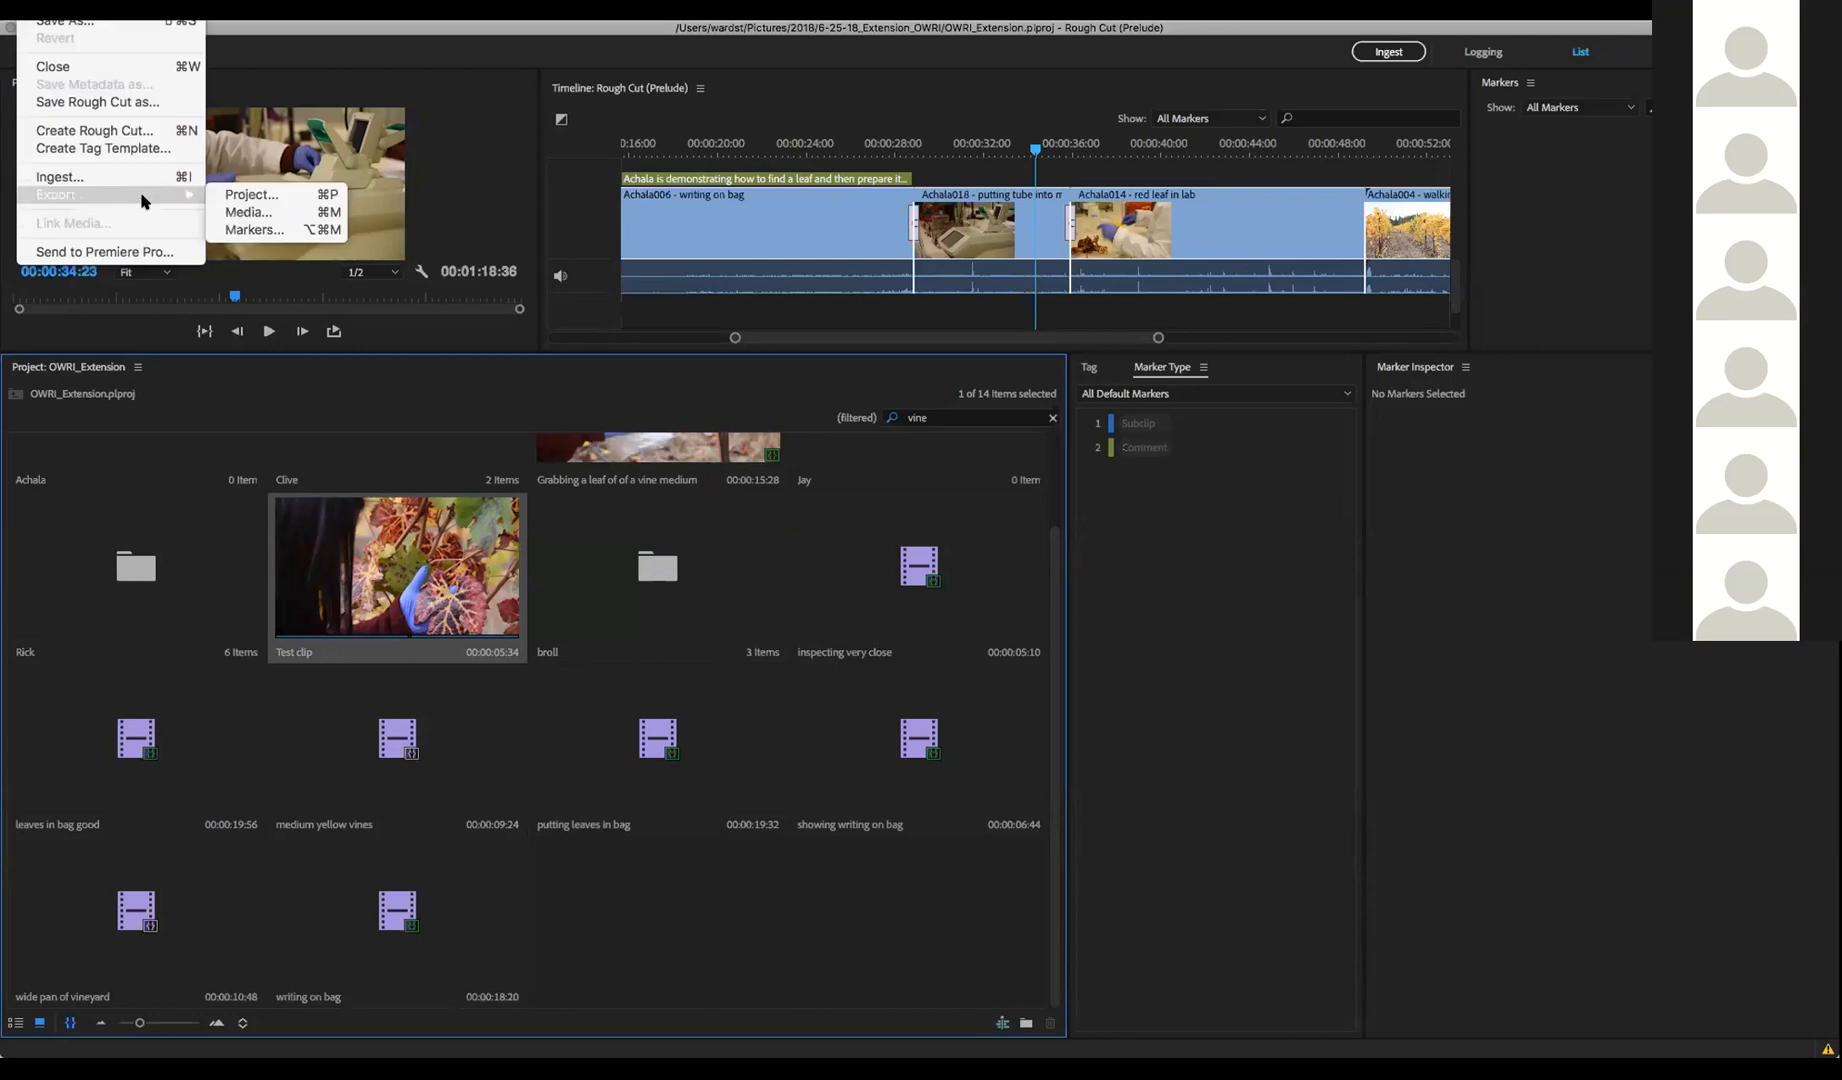
left_click(270, 214)
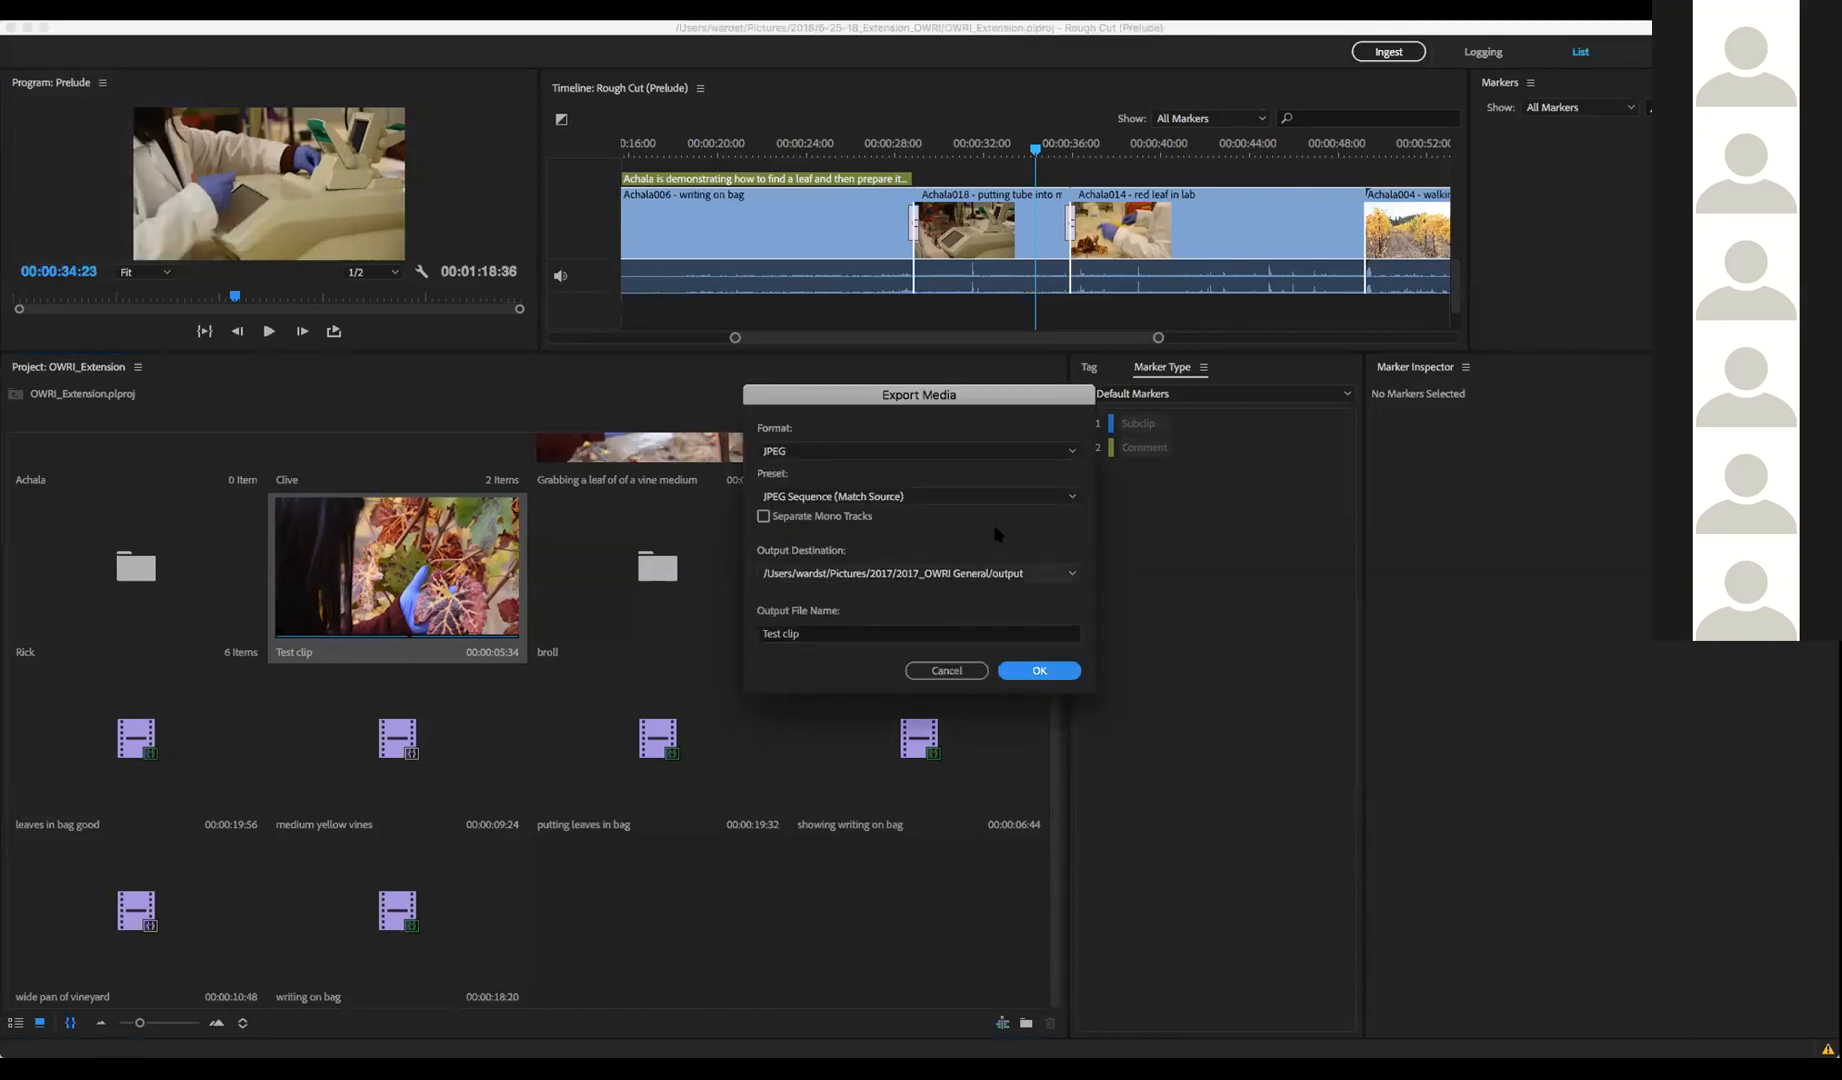
left_click(1072, 451)
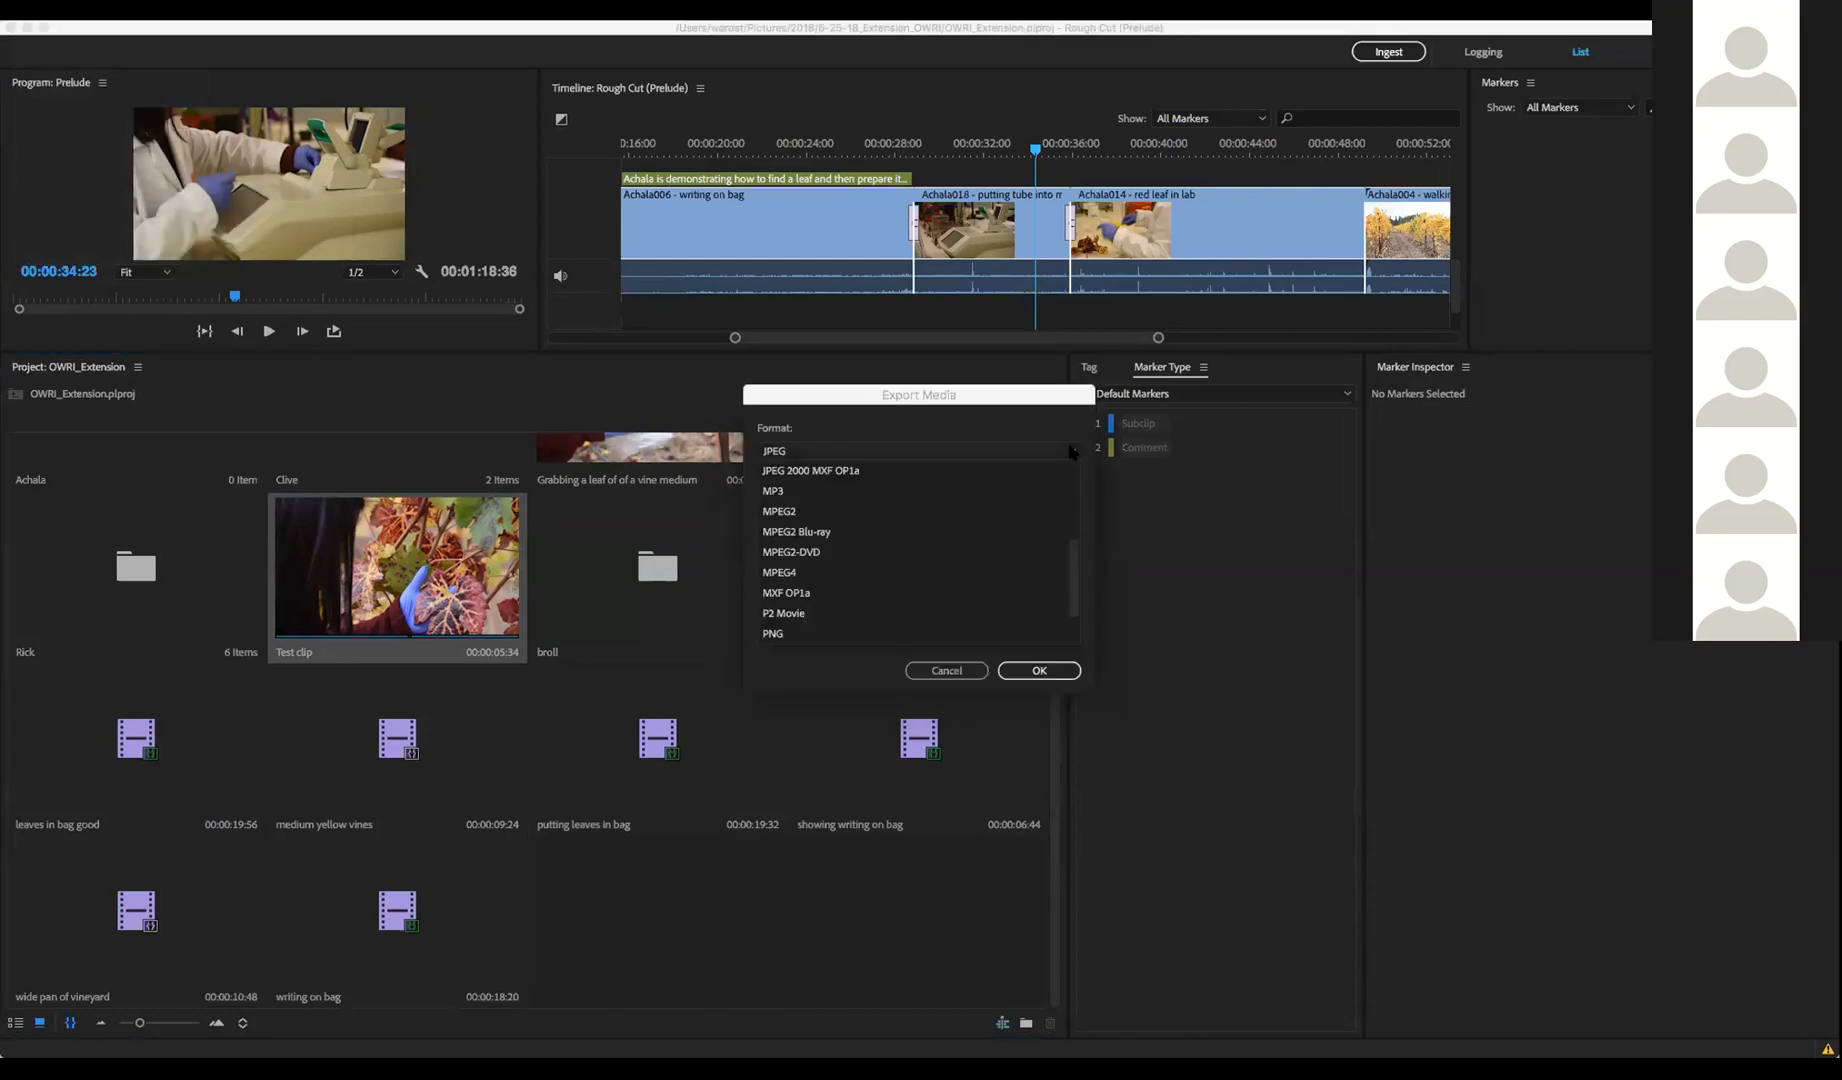
scroll(966, 488, "up", 4)
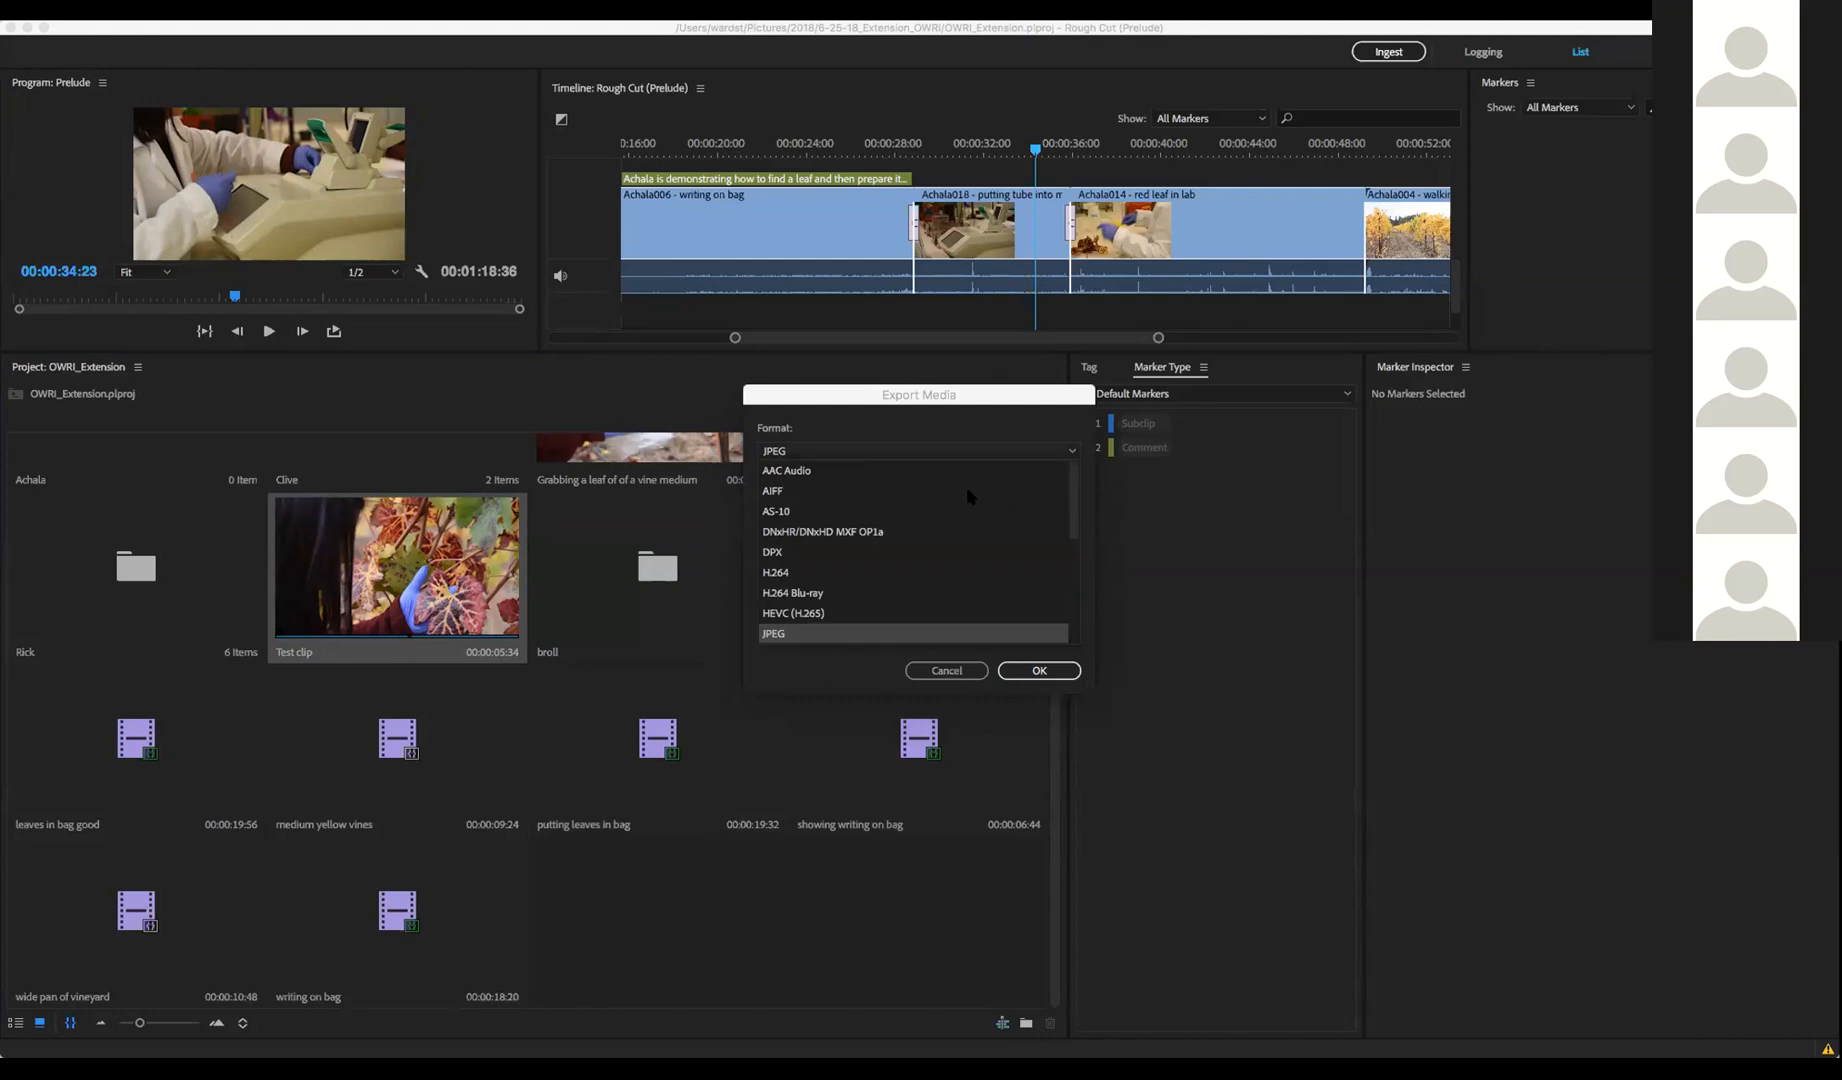
scroll(966, 486, "down", 5)
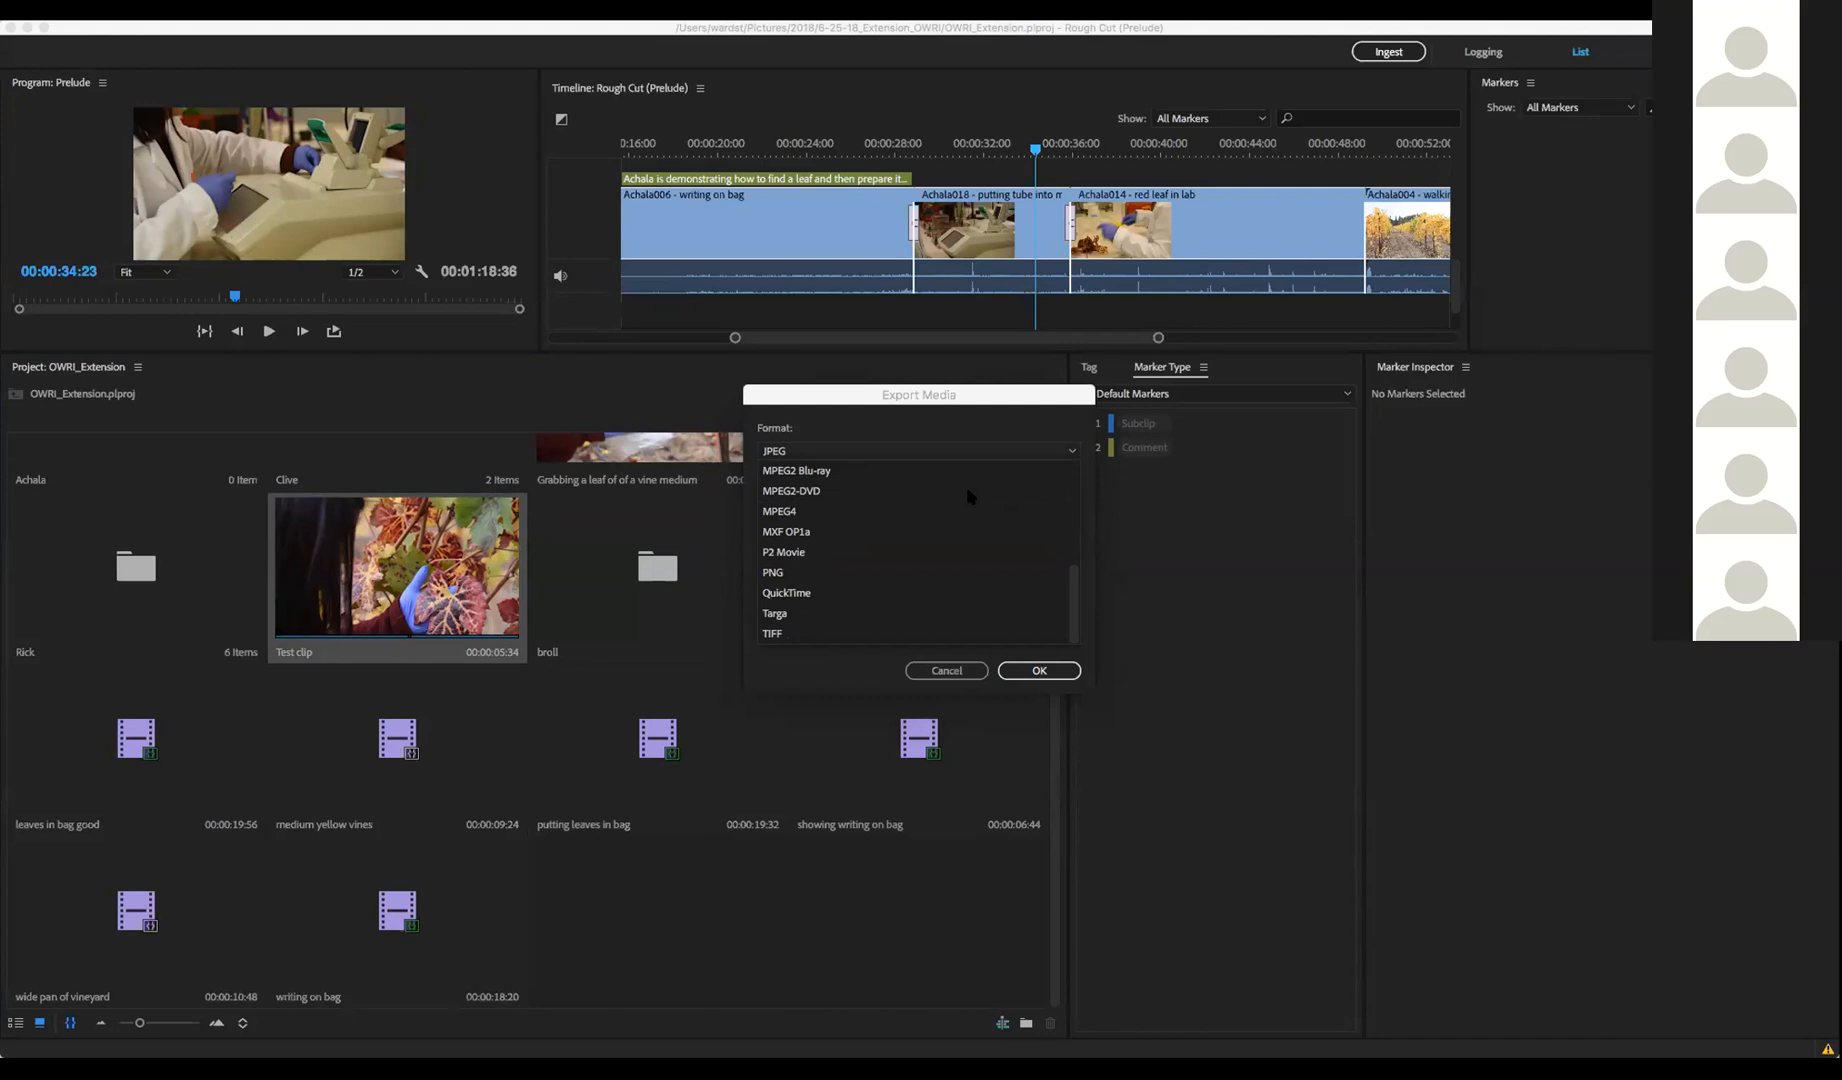
scroll(890, 508, "up", 3)
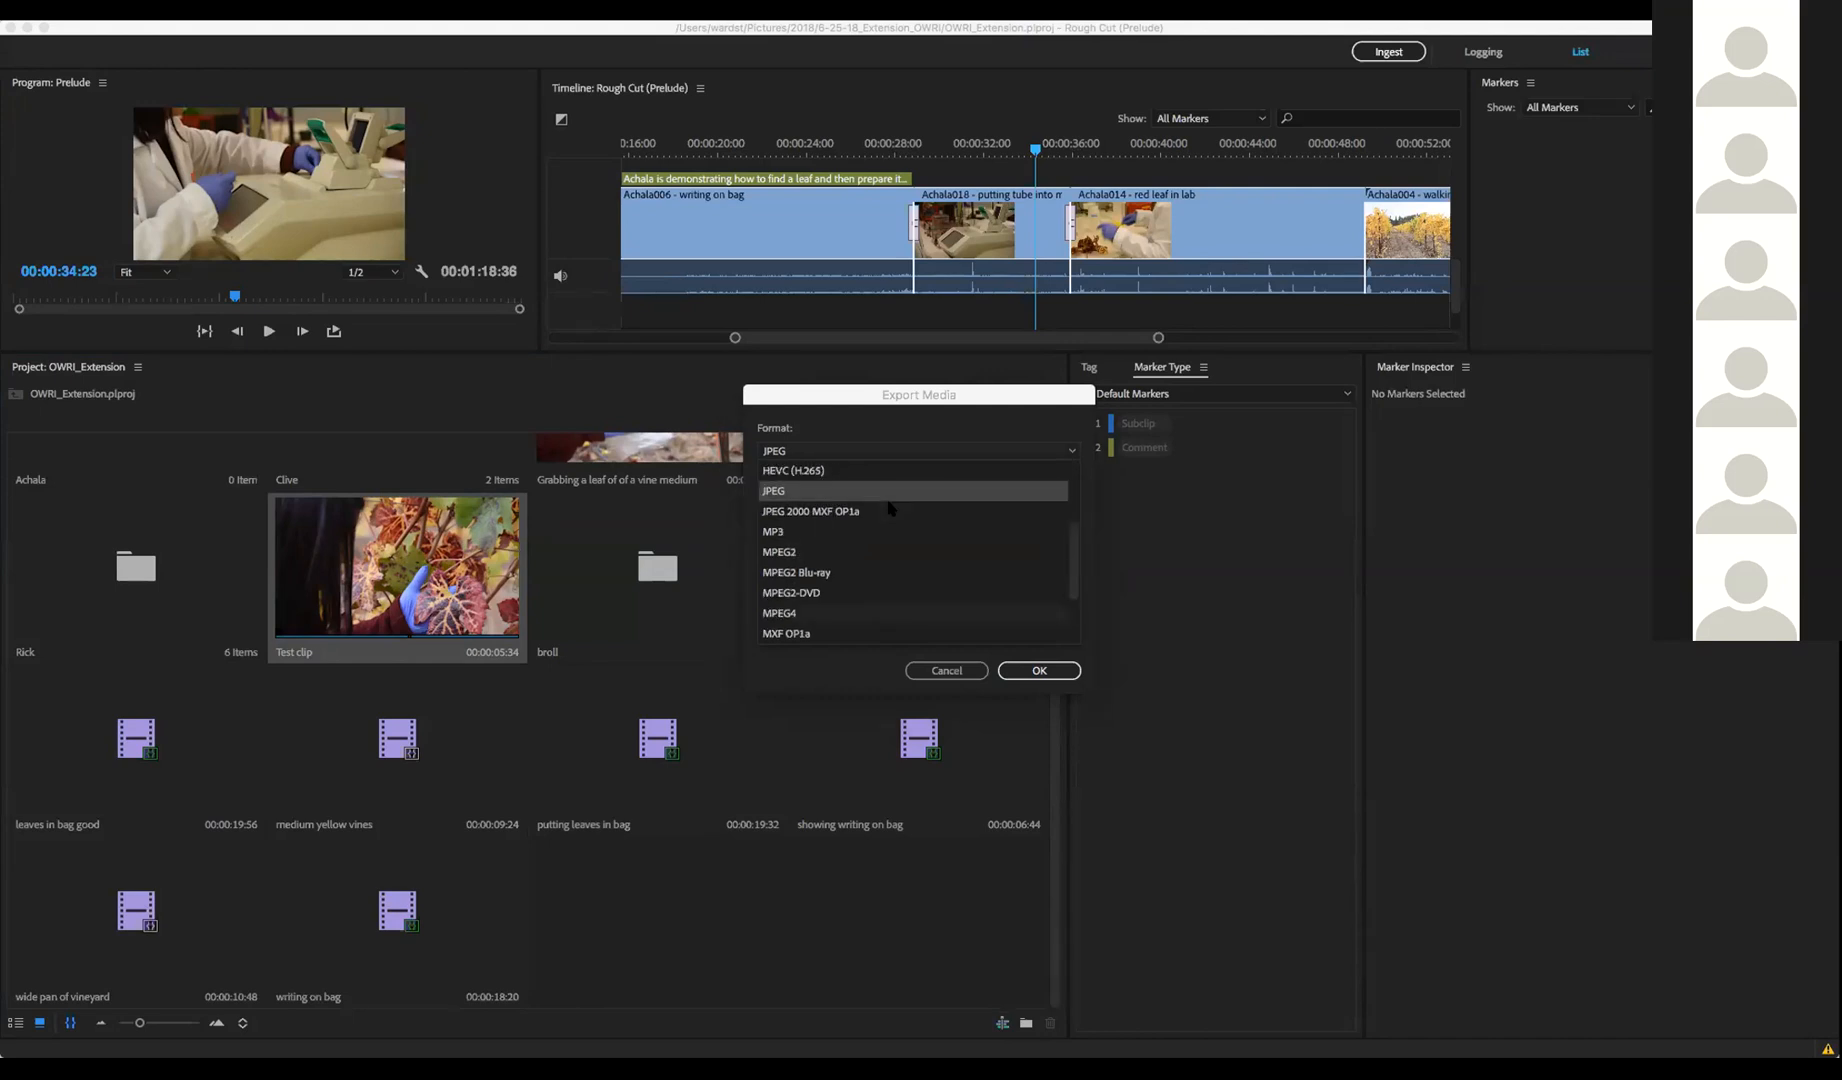
scroll(890, 508, "up", 3)
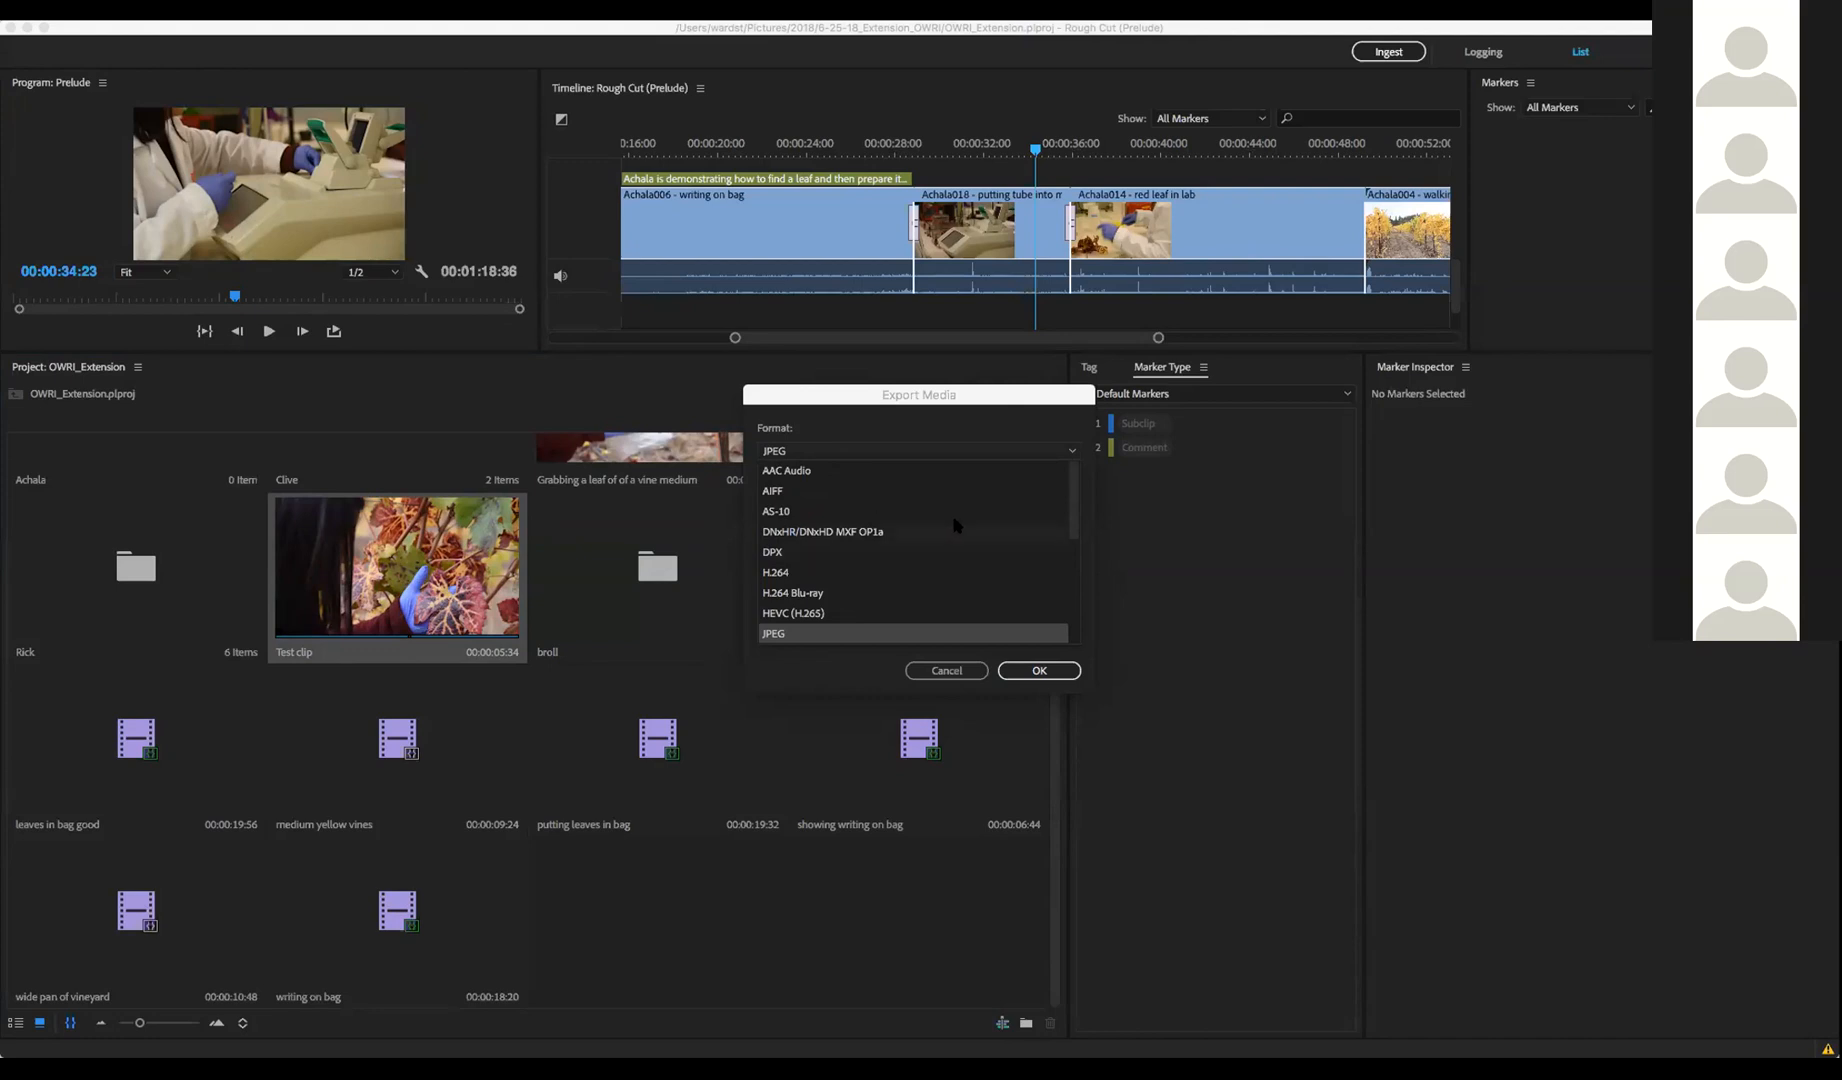
scroll(958, 525, "down", 5)
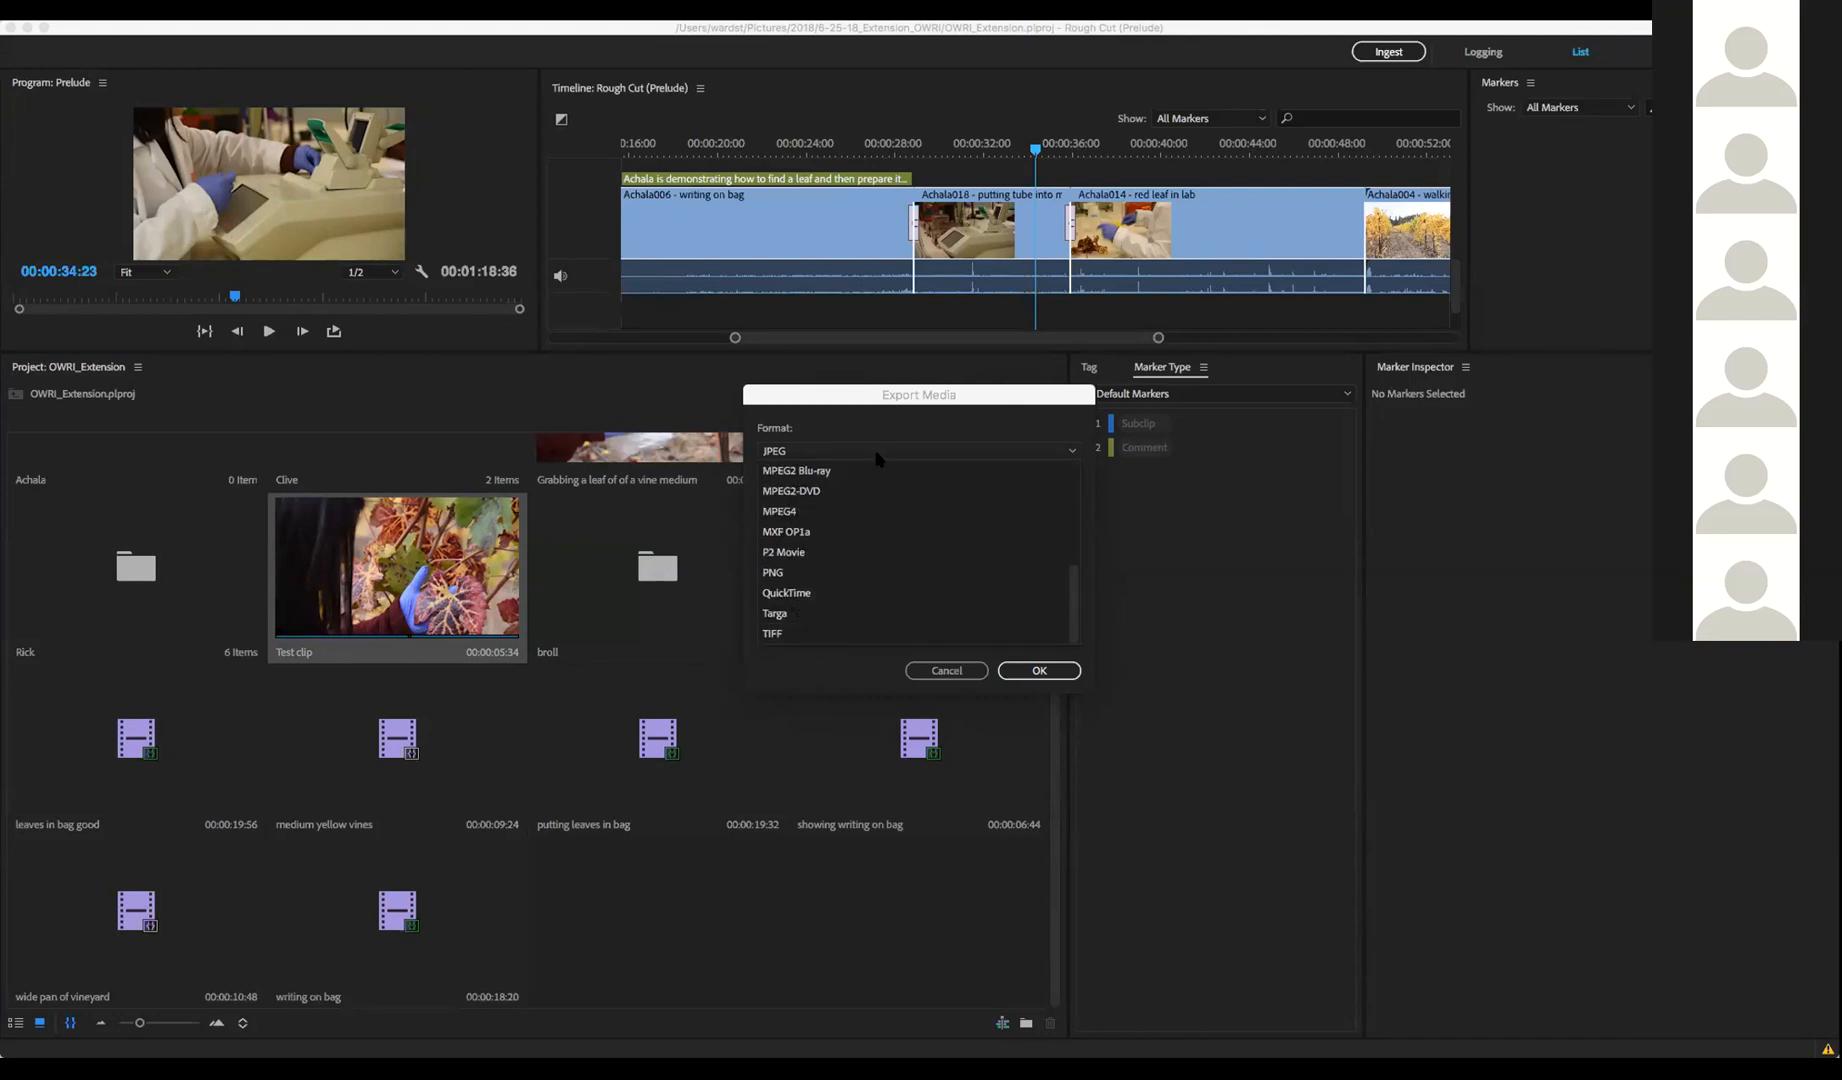
scroll(870, 520, "up", 5)
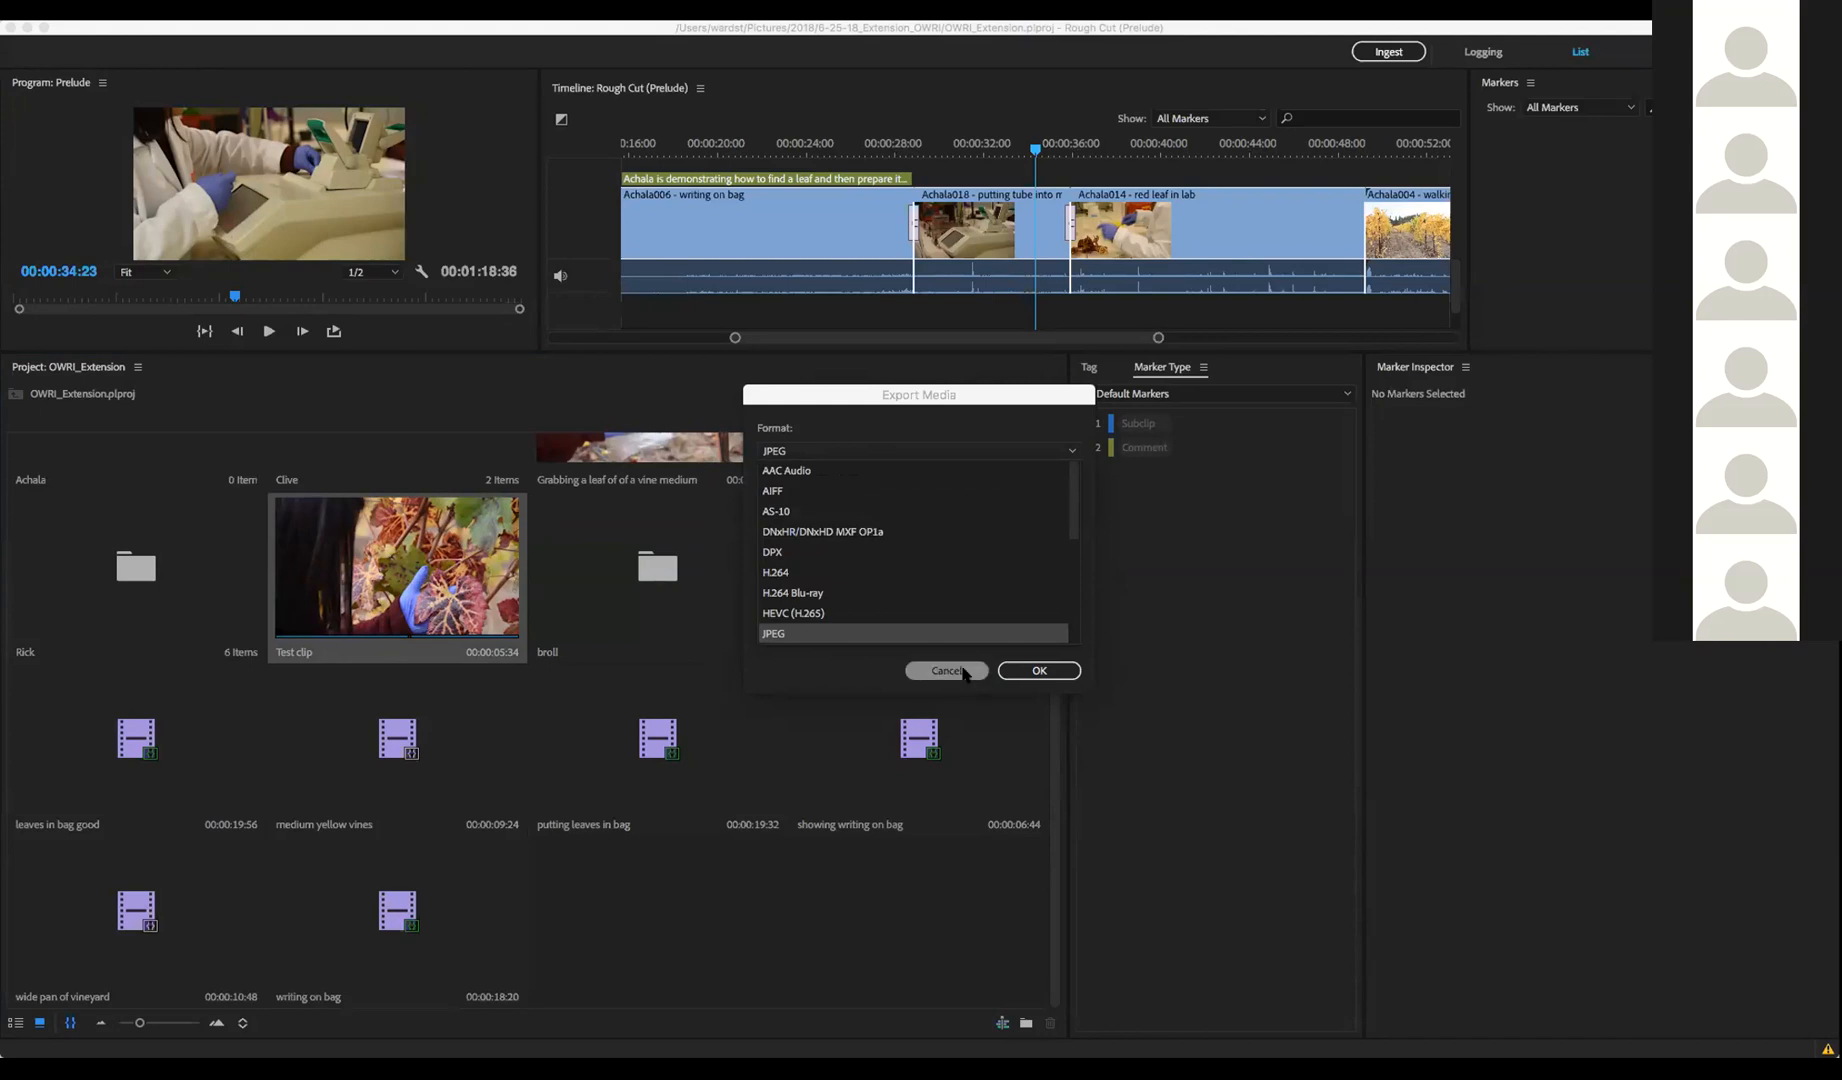
left_click(963, 674)
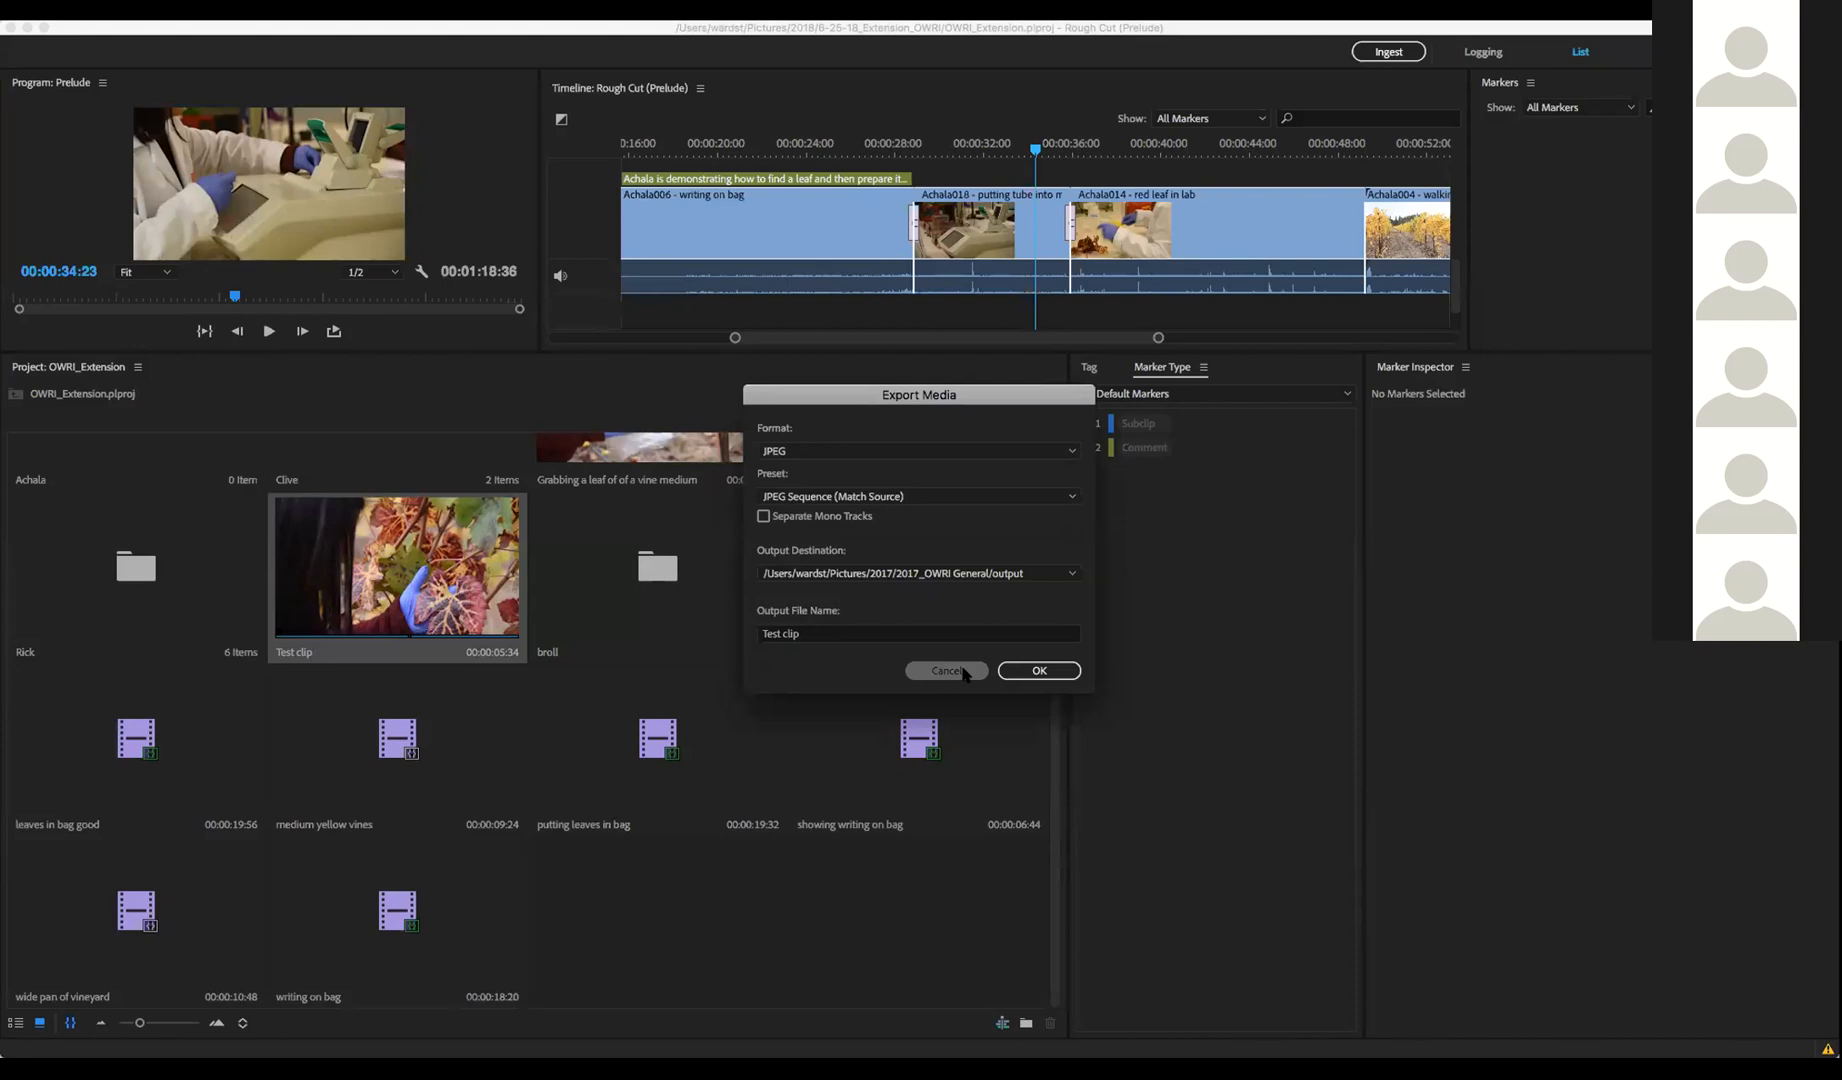
left_click(954, 667)
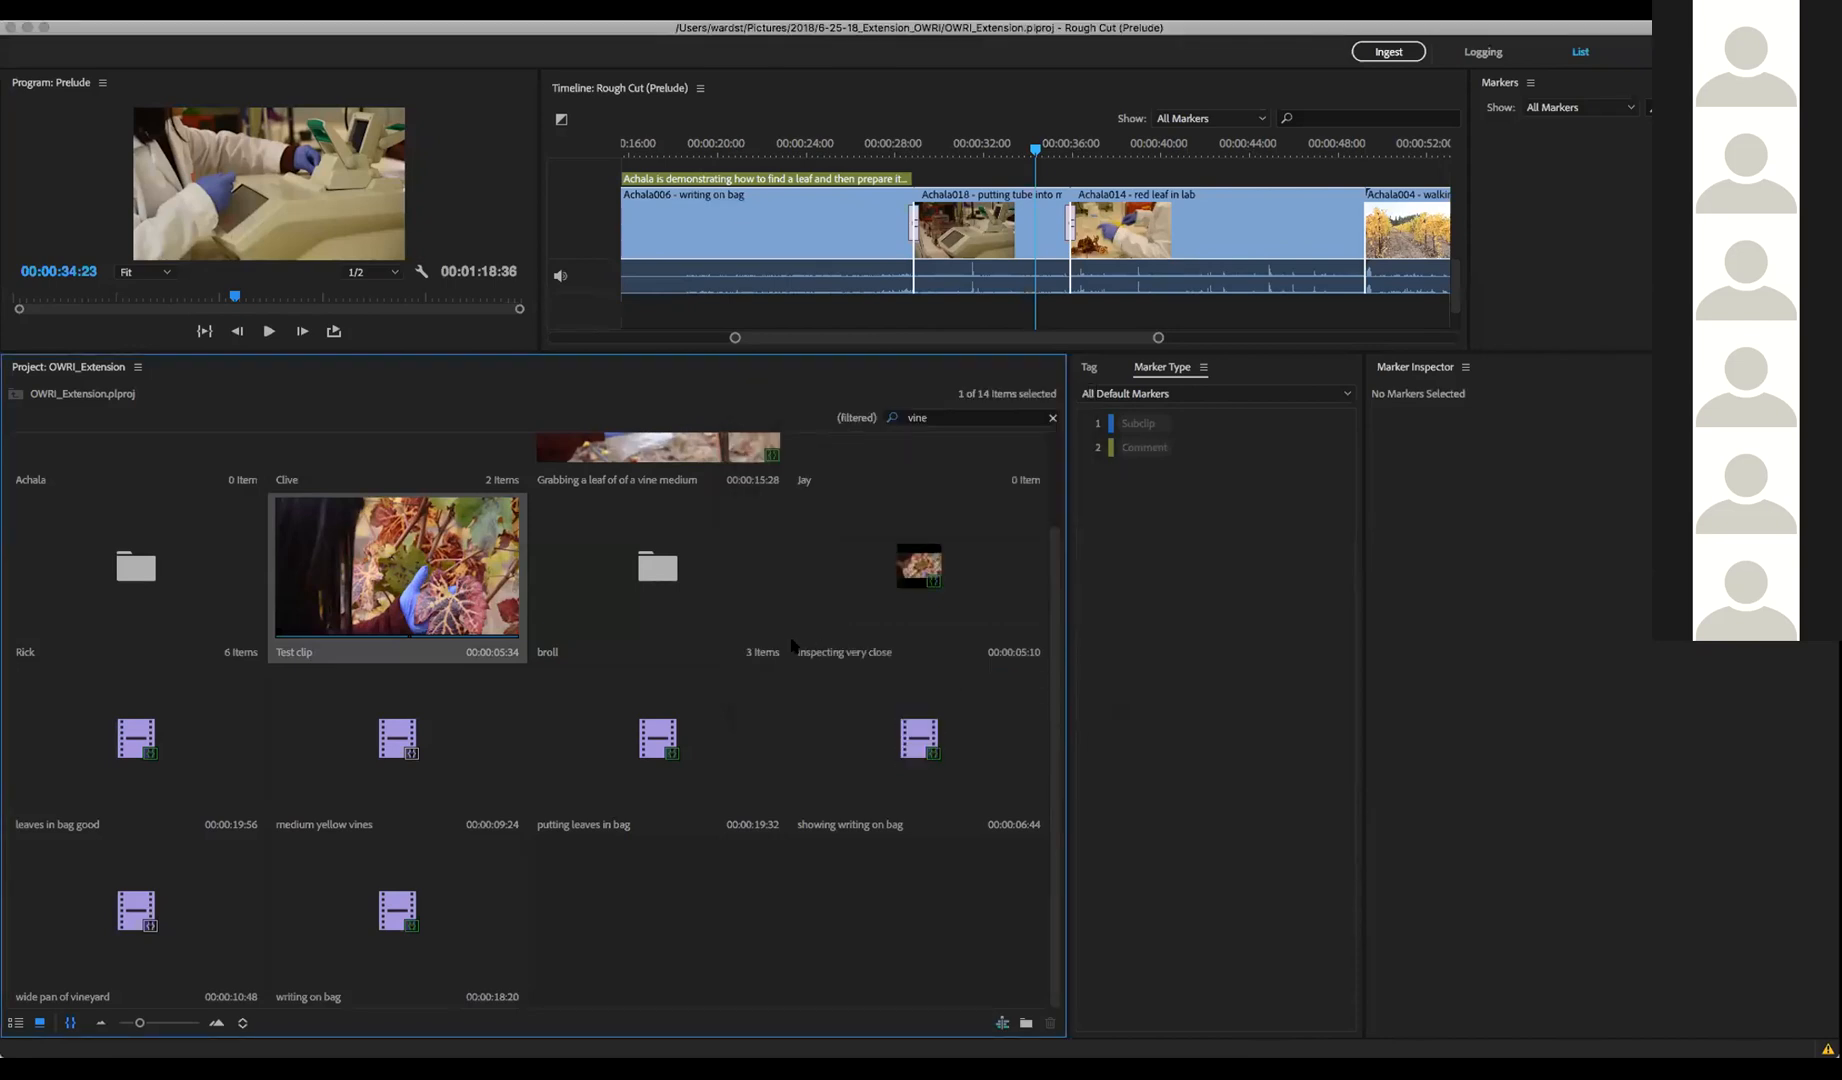
scroll(785, 645, "up", 2)
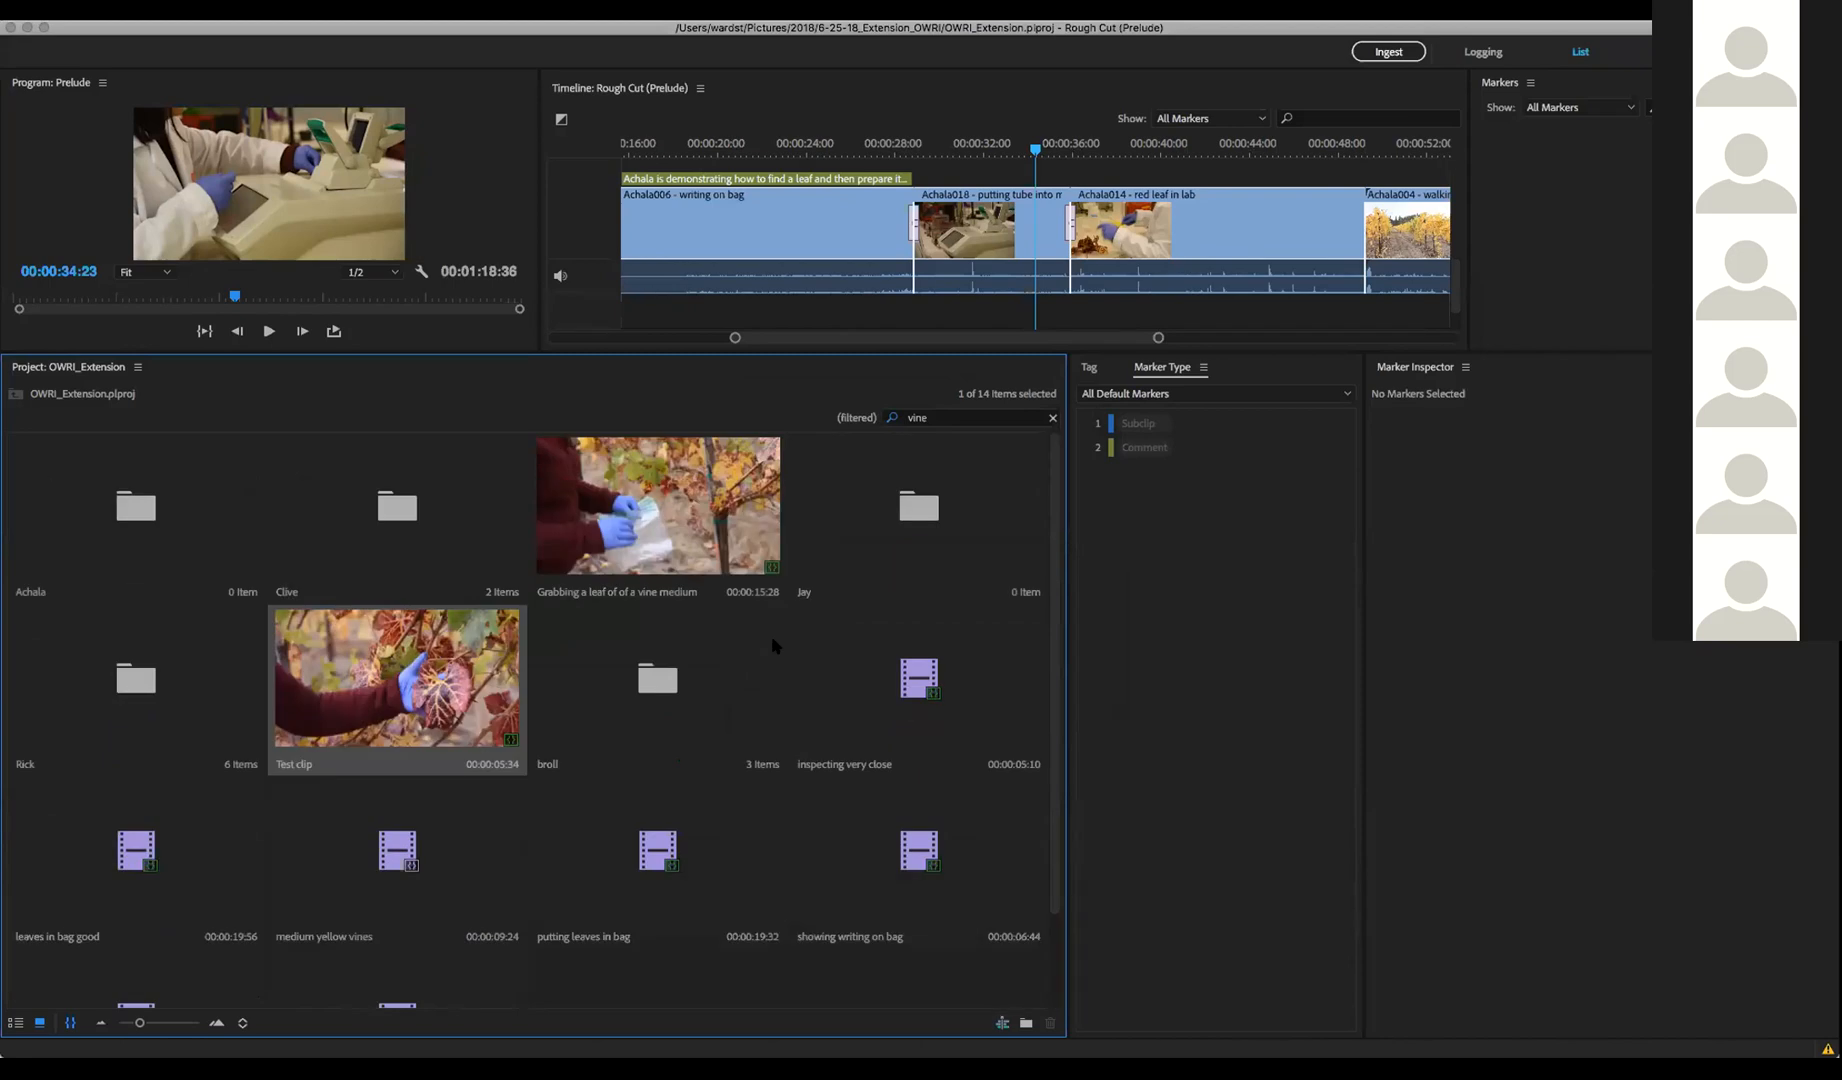
scroll(772, 645, "down", 2)
scroll(772, 645, "up", 2)
left_click(1408, 56)
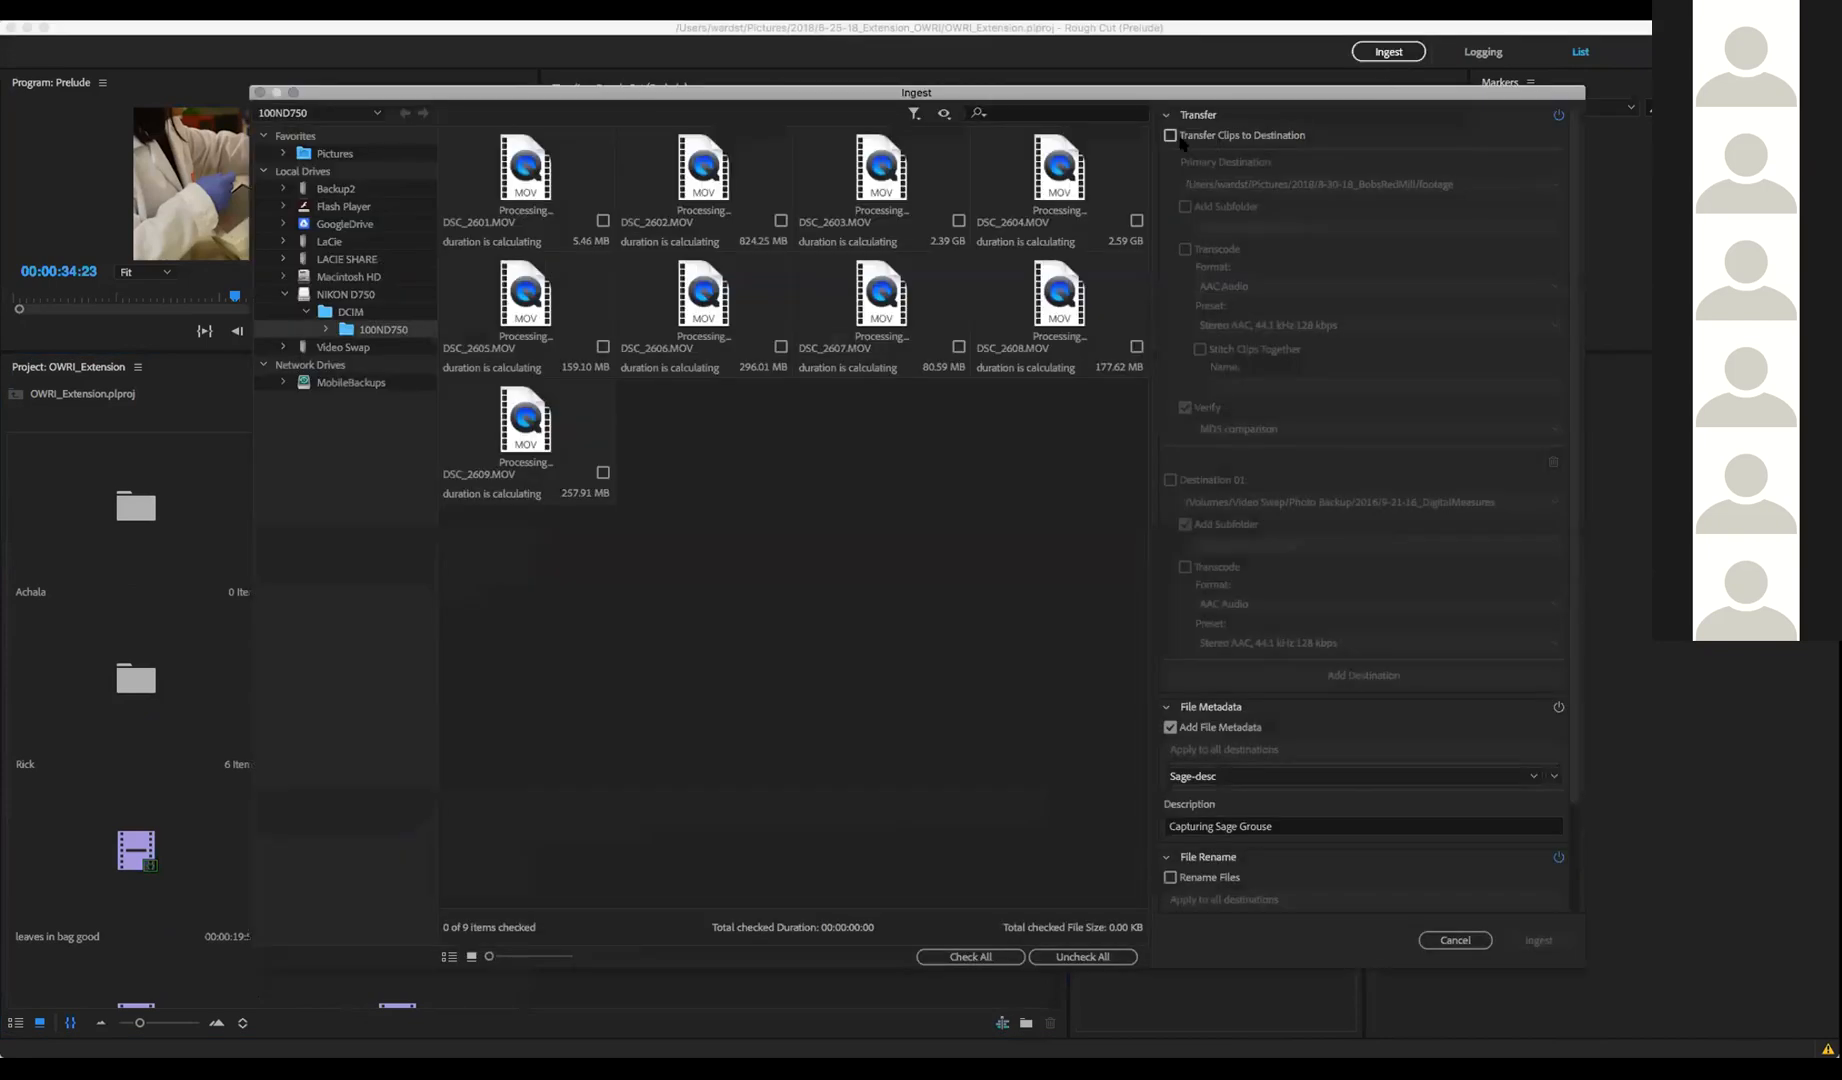
left_click(1170, 135)
left_click(1185, 249)
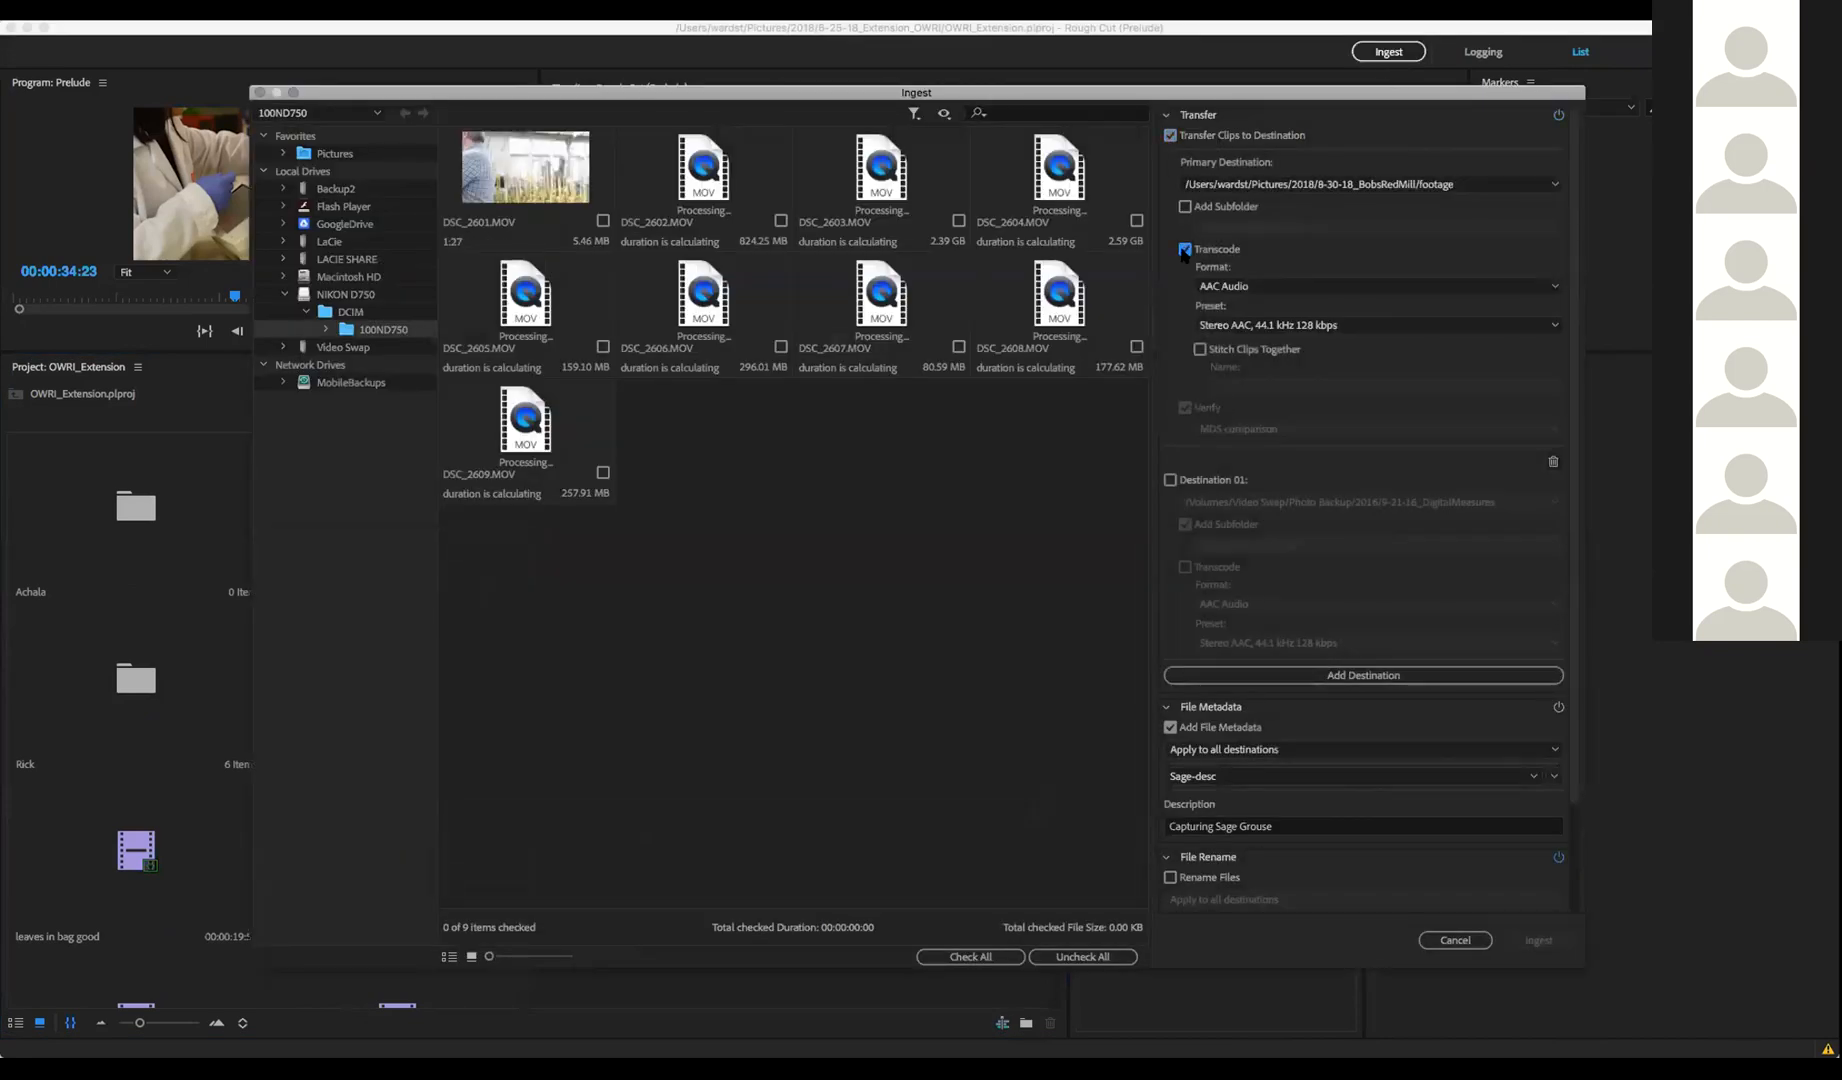
left_click(1544, 288)
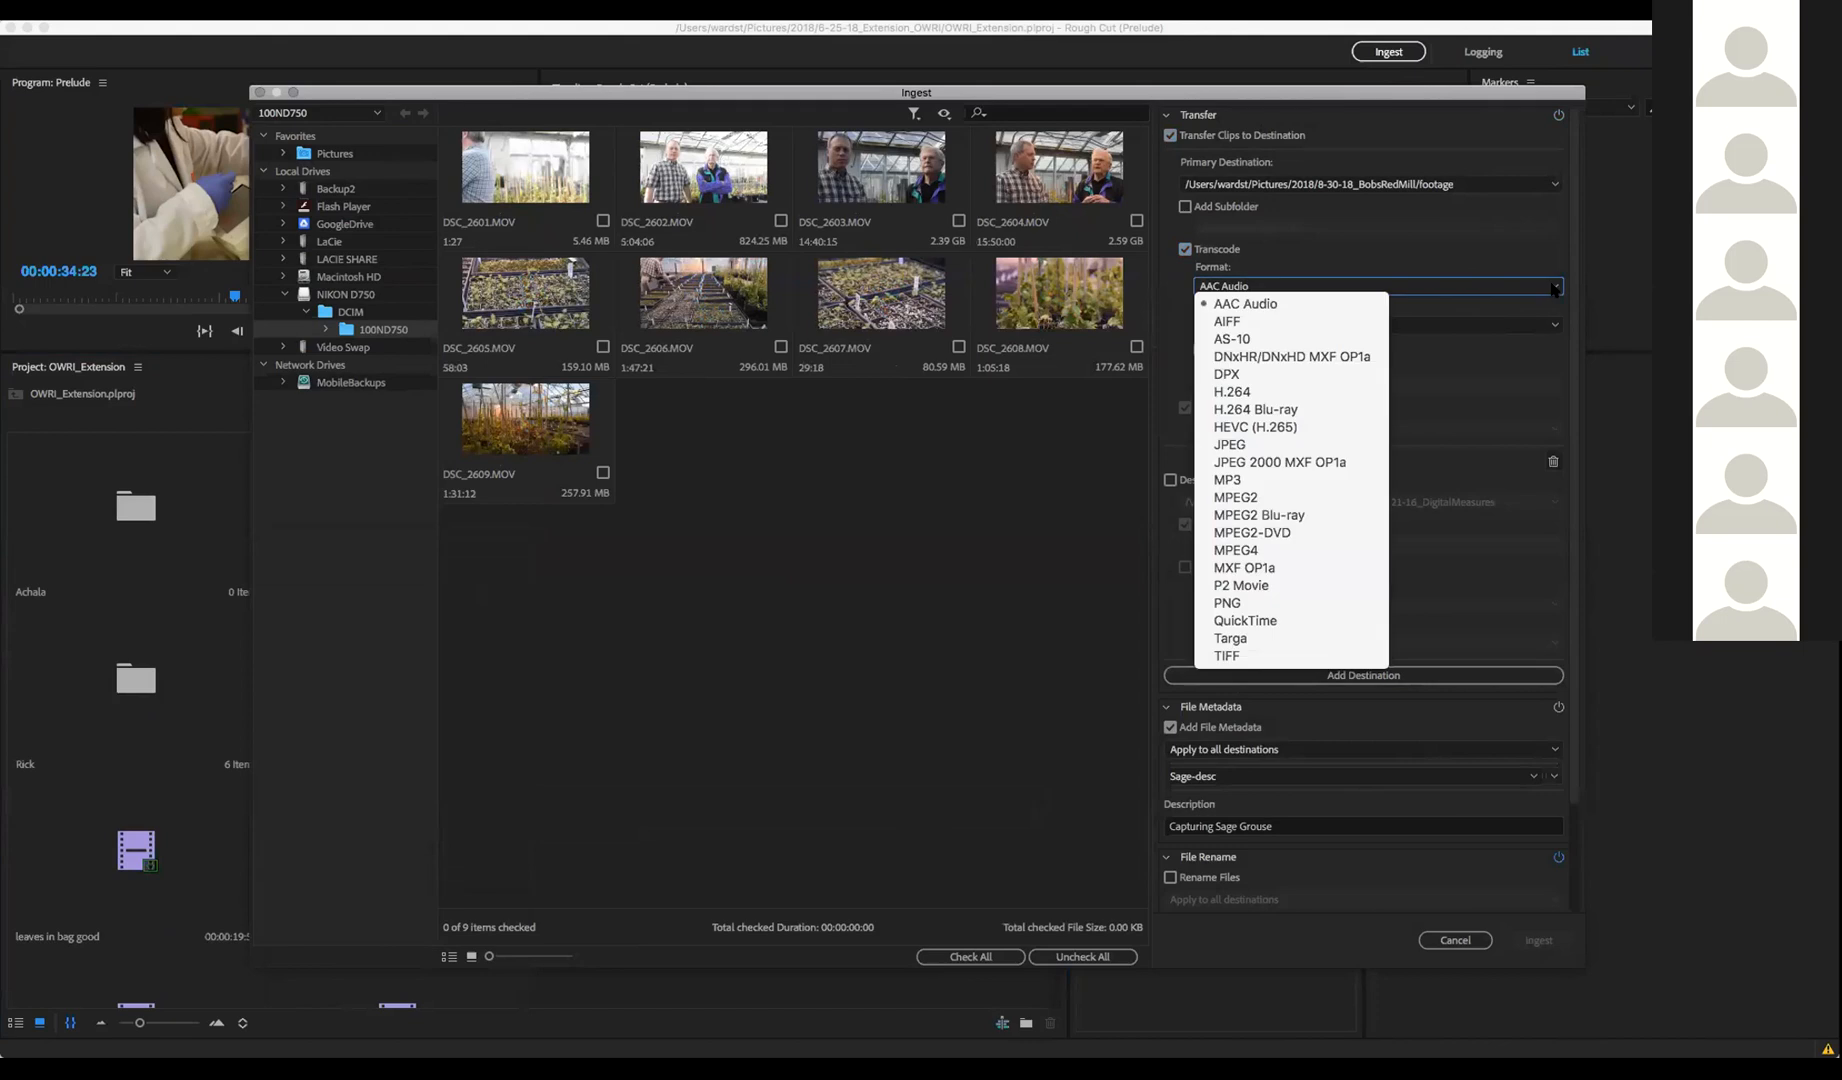
left_click(1531, 358)
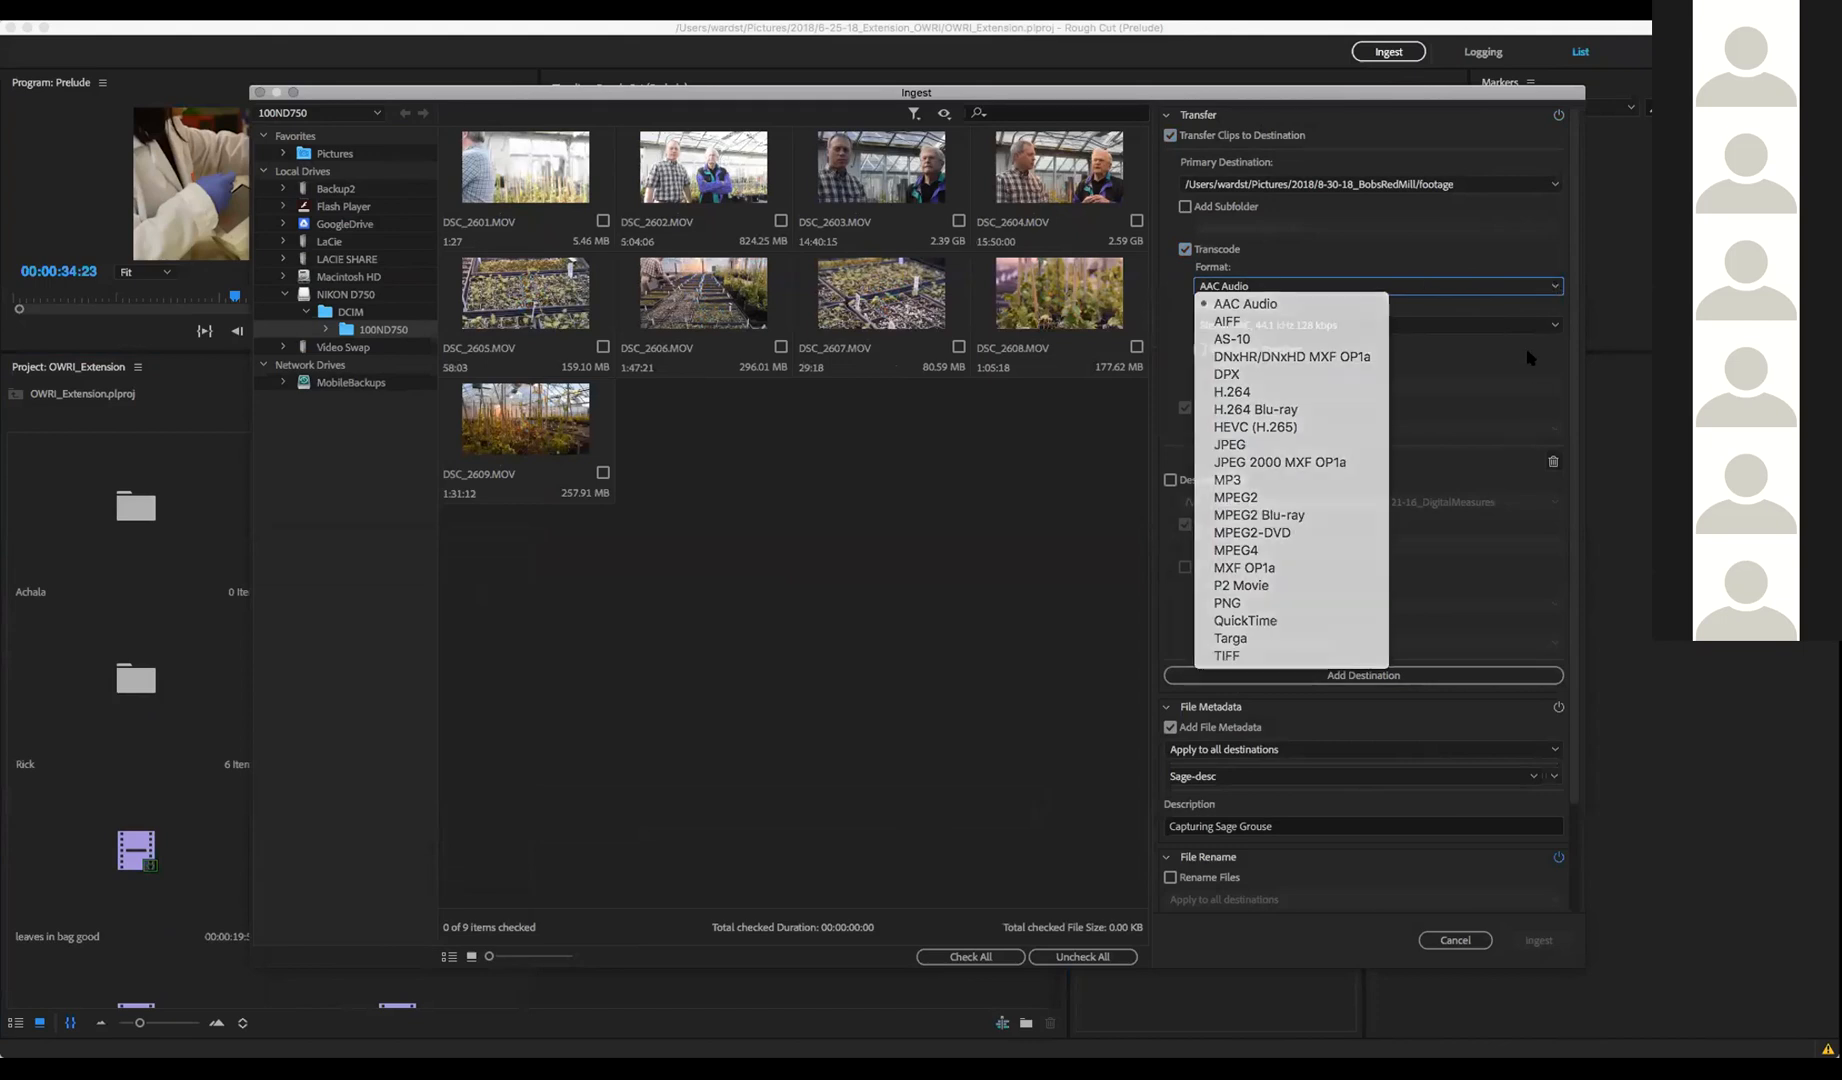
left_click(1558, 326)
left_click(1537, 358)
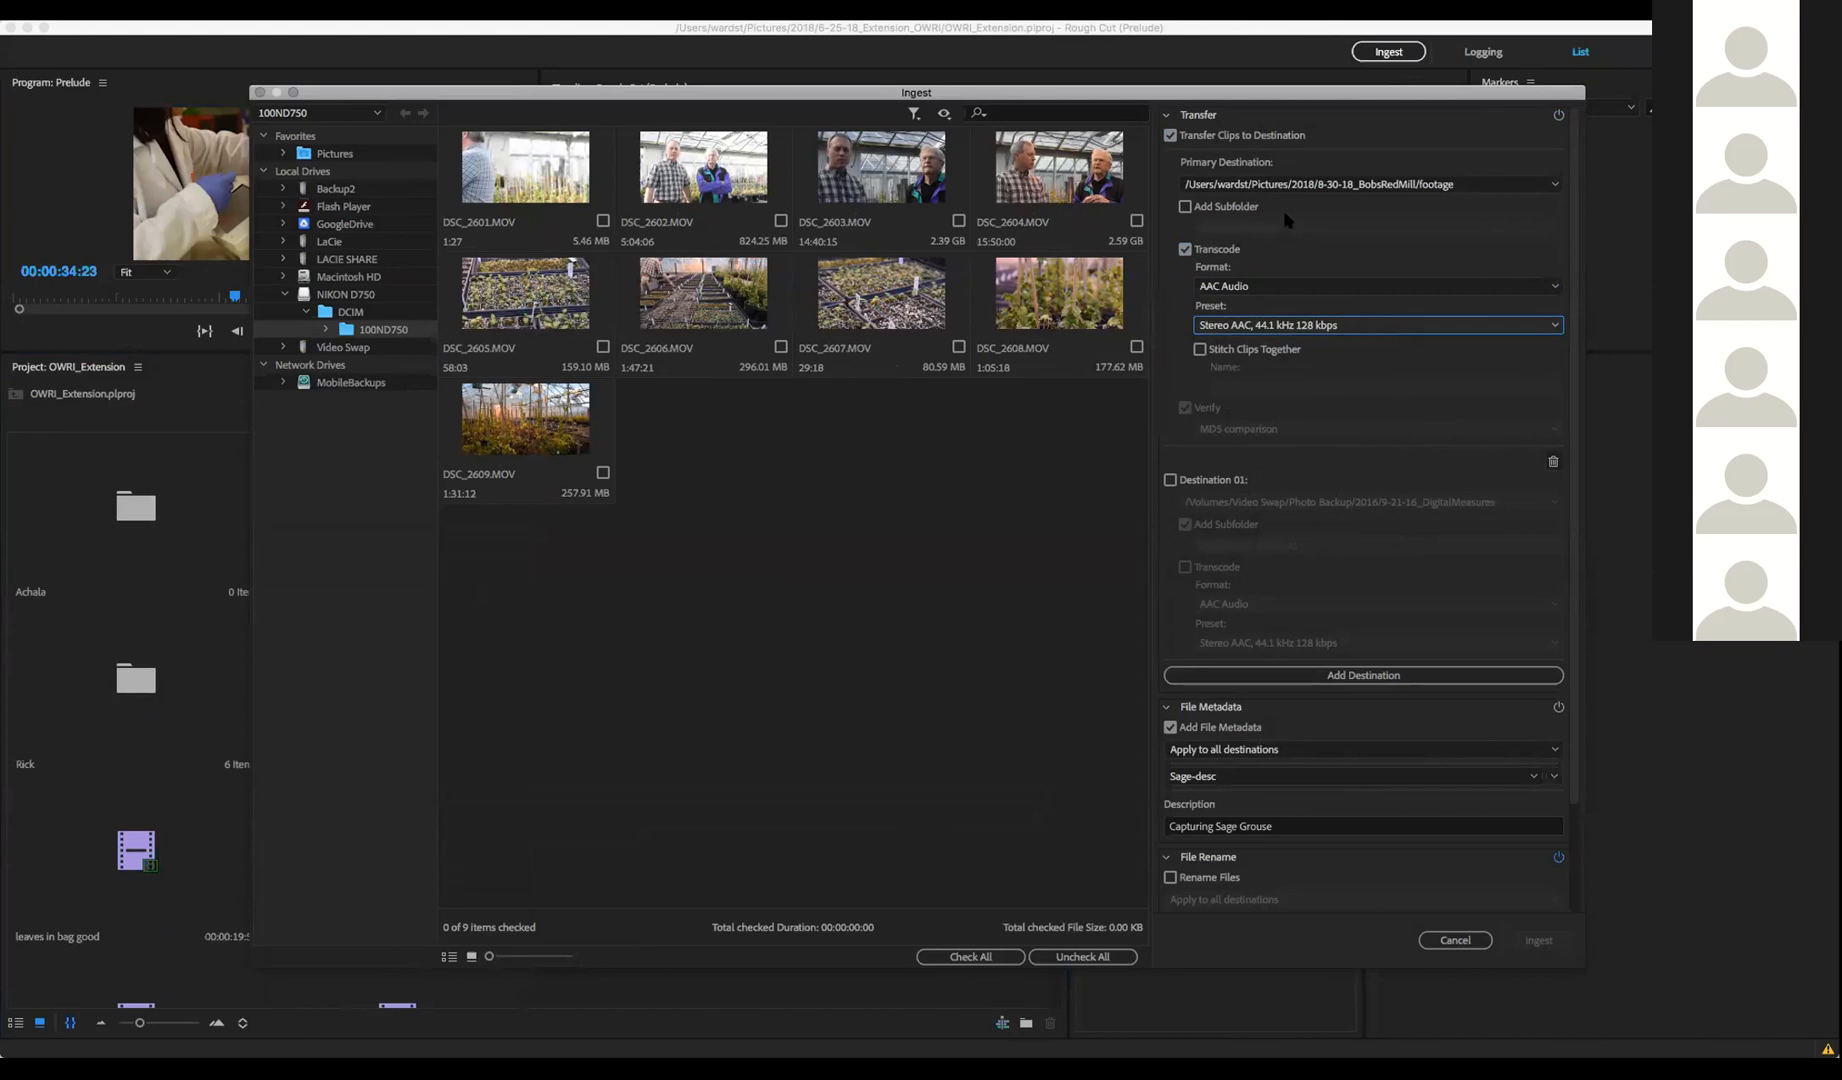
left_click(1170, 135)
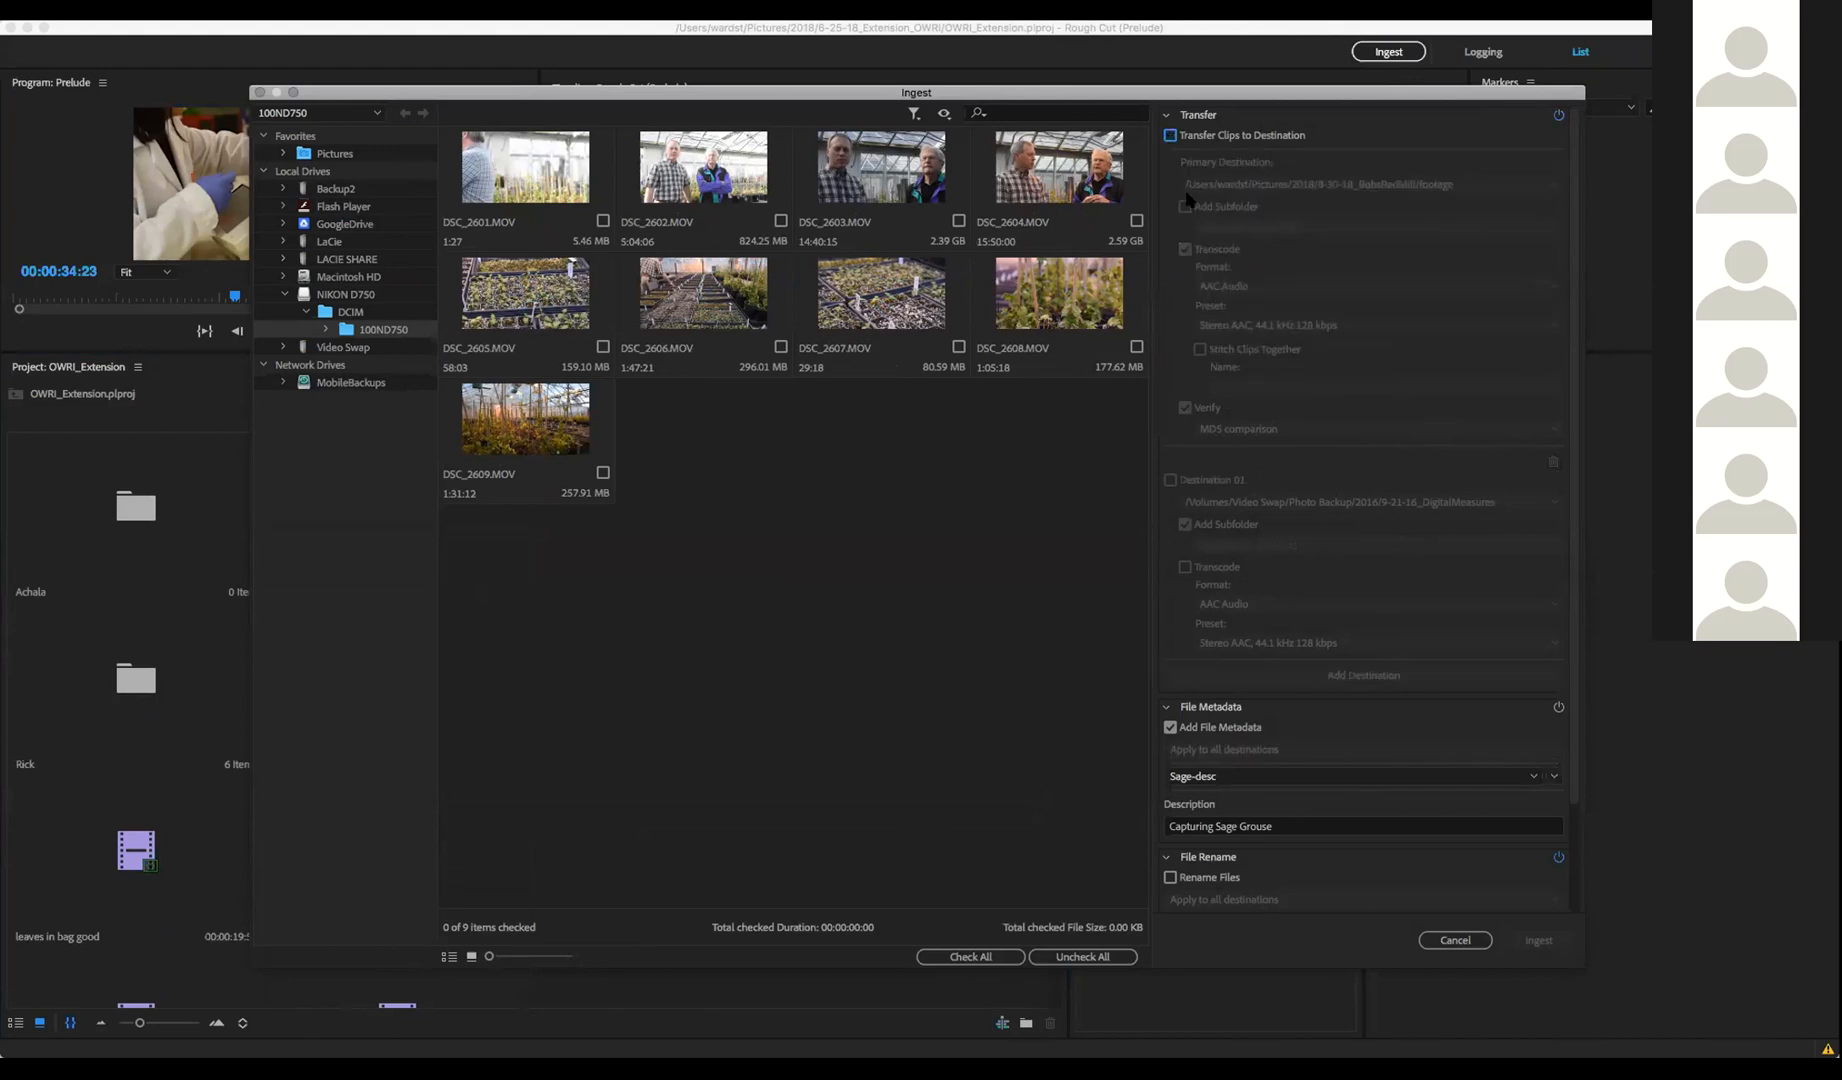
left_click(1454, 940)
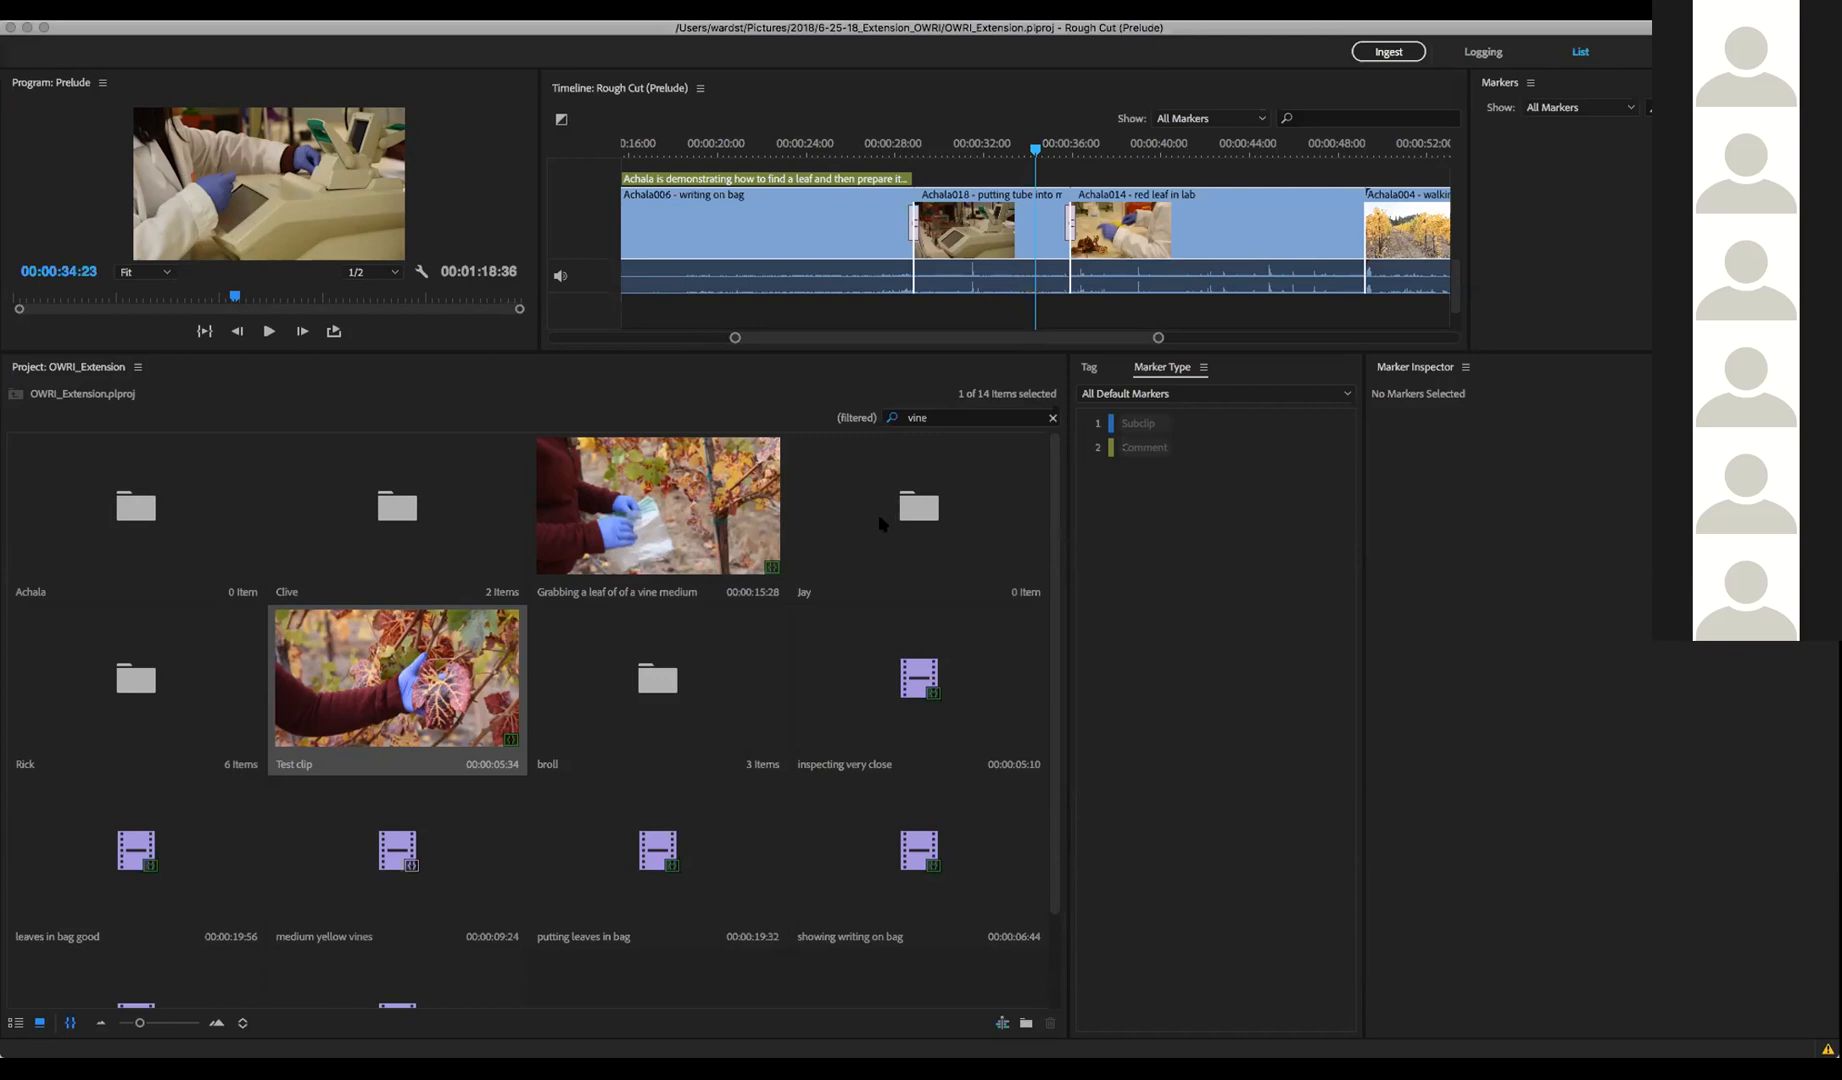
Browse the Jay, Clive and Achala folders in the Project panel
left_click(913, 526)
left_click(389, 512)
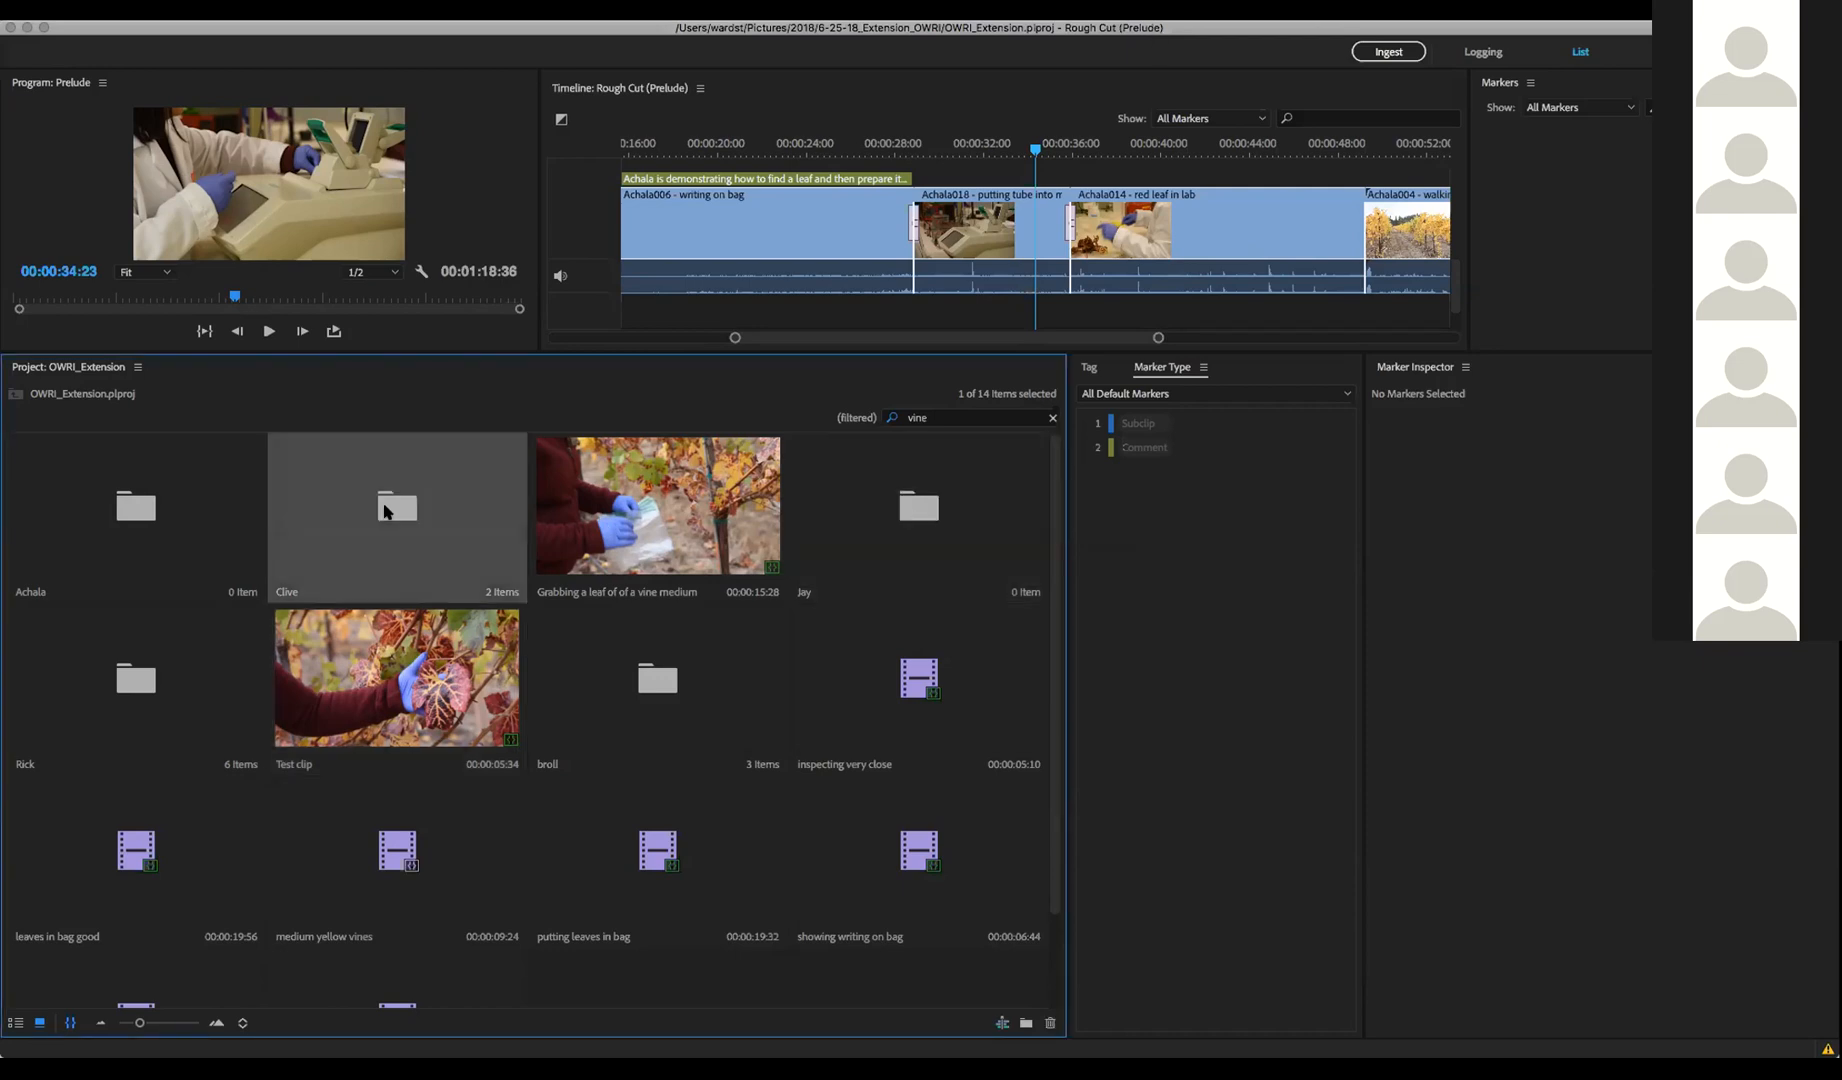
left_click(137, 524)
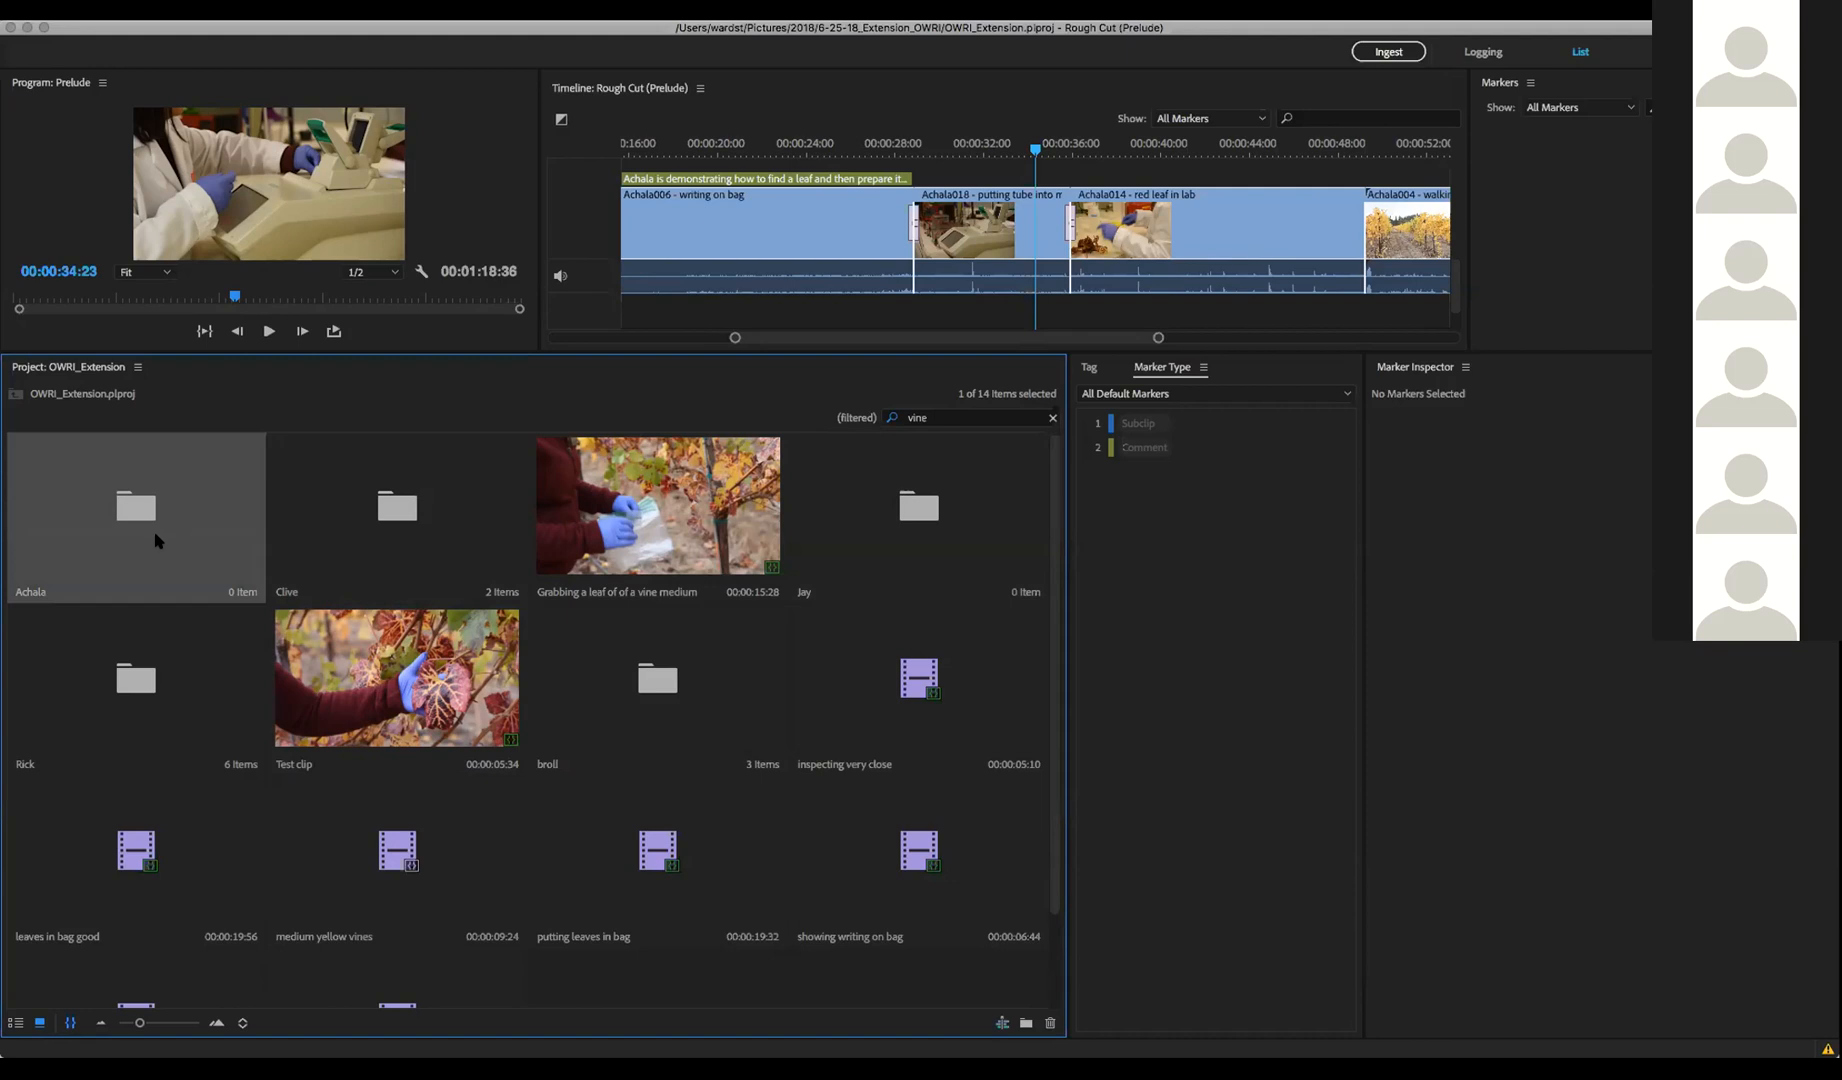
left_click(960, 416)
Show the OWRI tag swatches and open the 'Grabbing a leaf of of a vine medium' clip for logging
left_click(1121, 563)
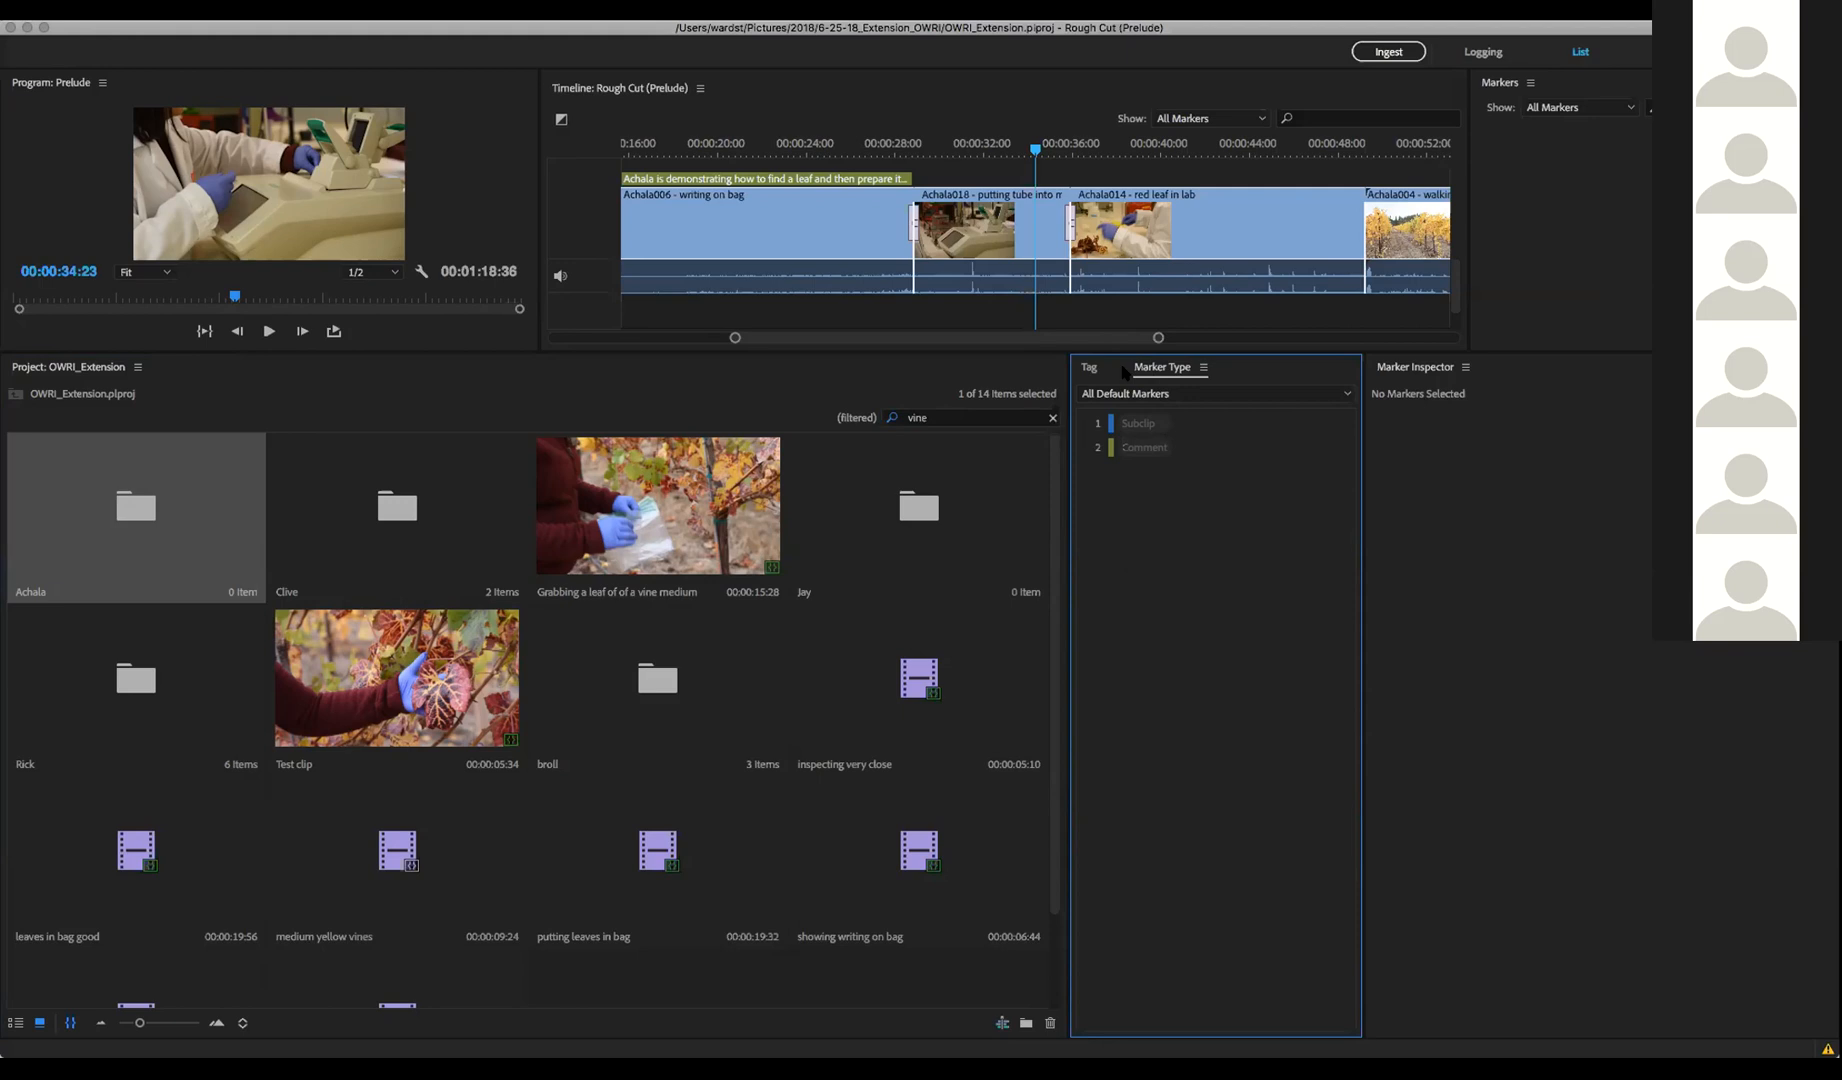
left_click(1088, 369)
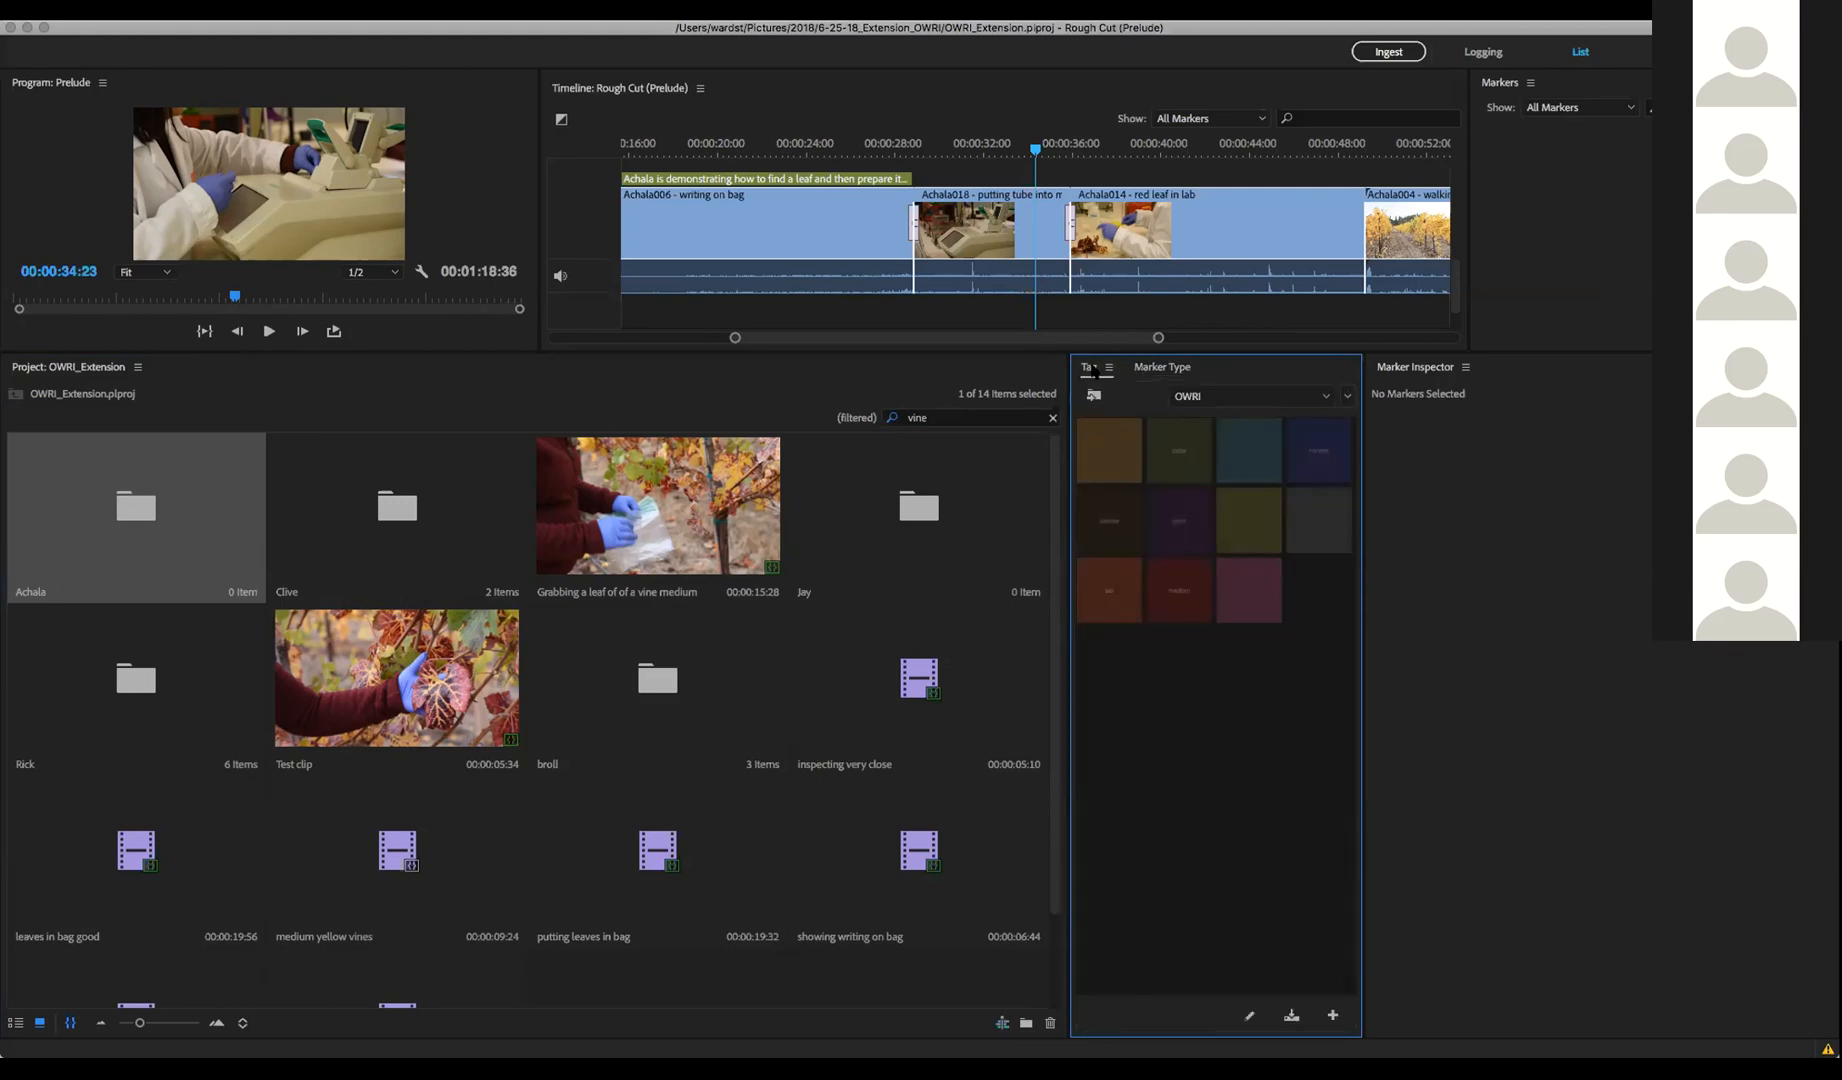
mouse_move(1106, 462)
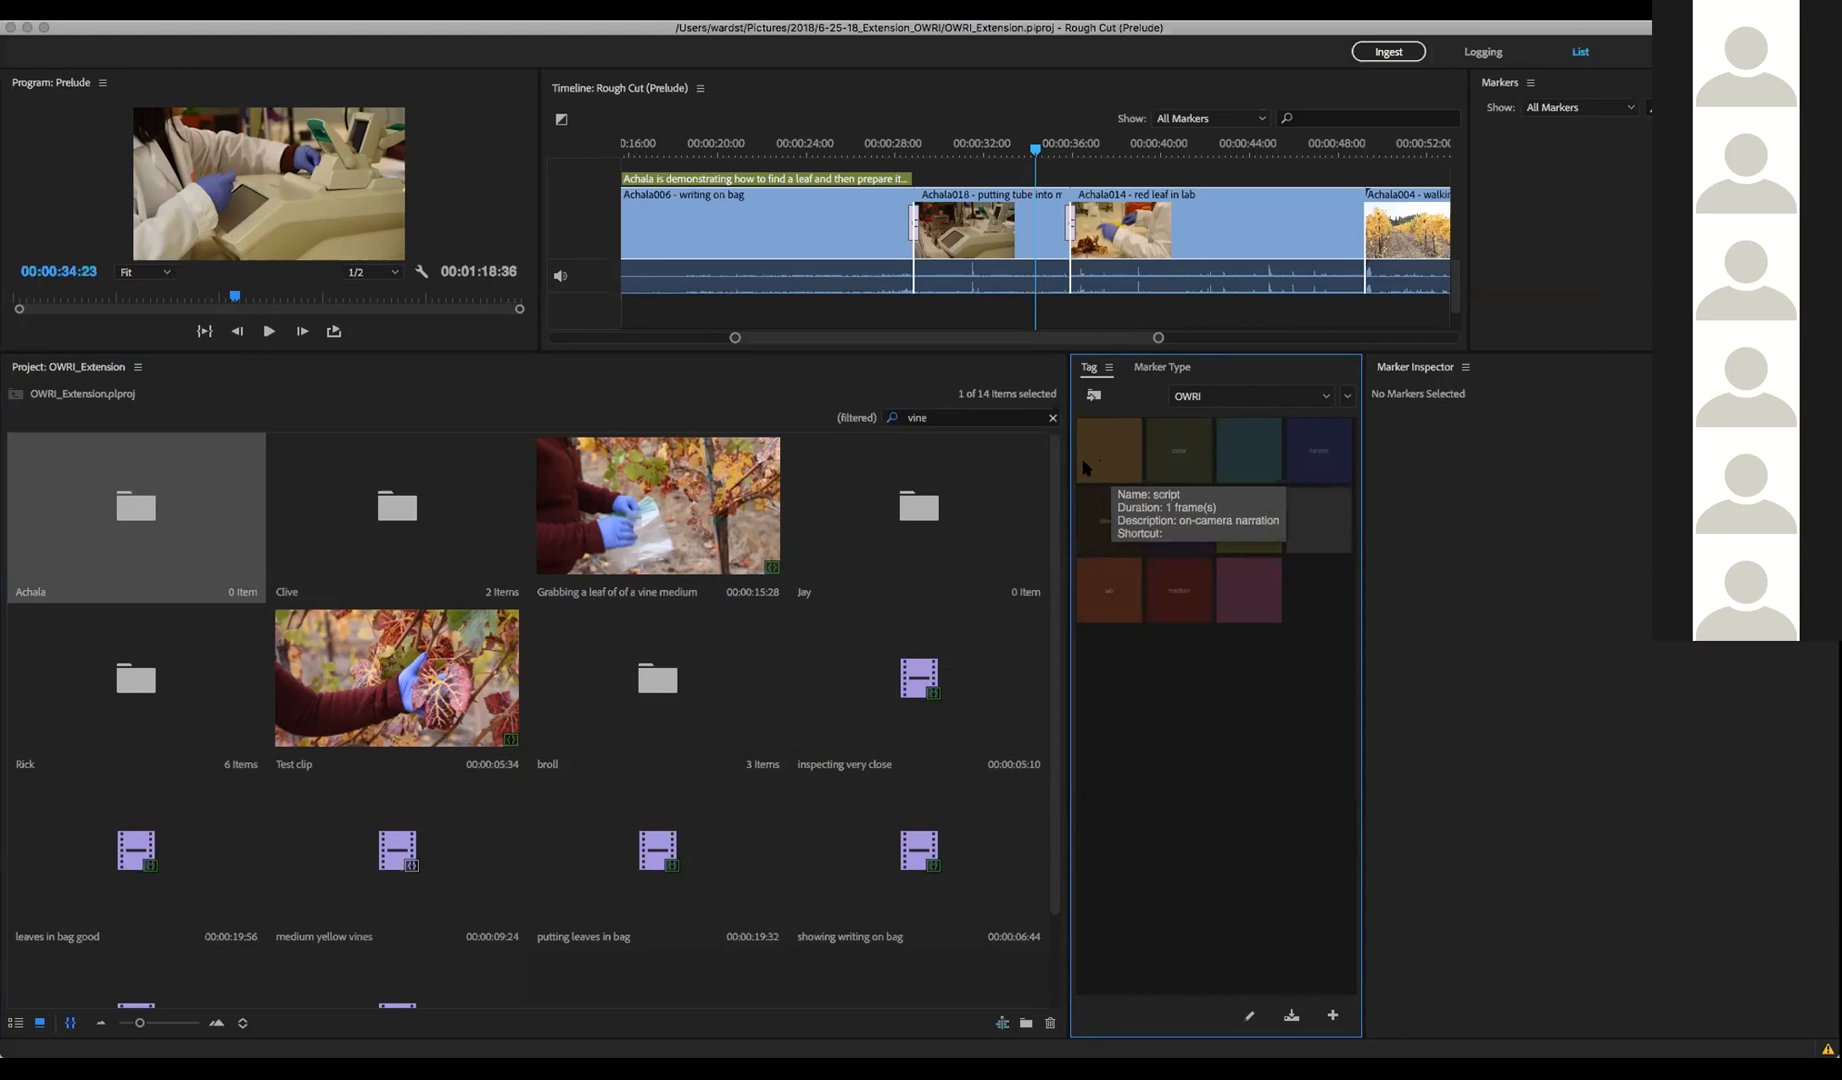
left_click(694, 492)
double_click(694, 492)
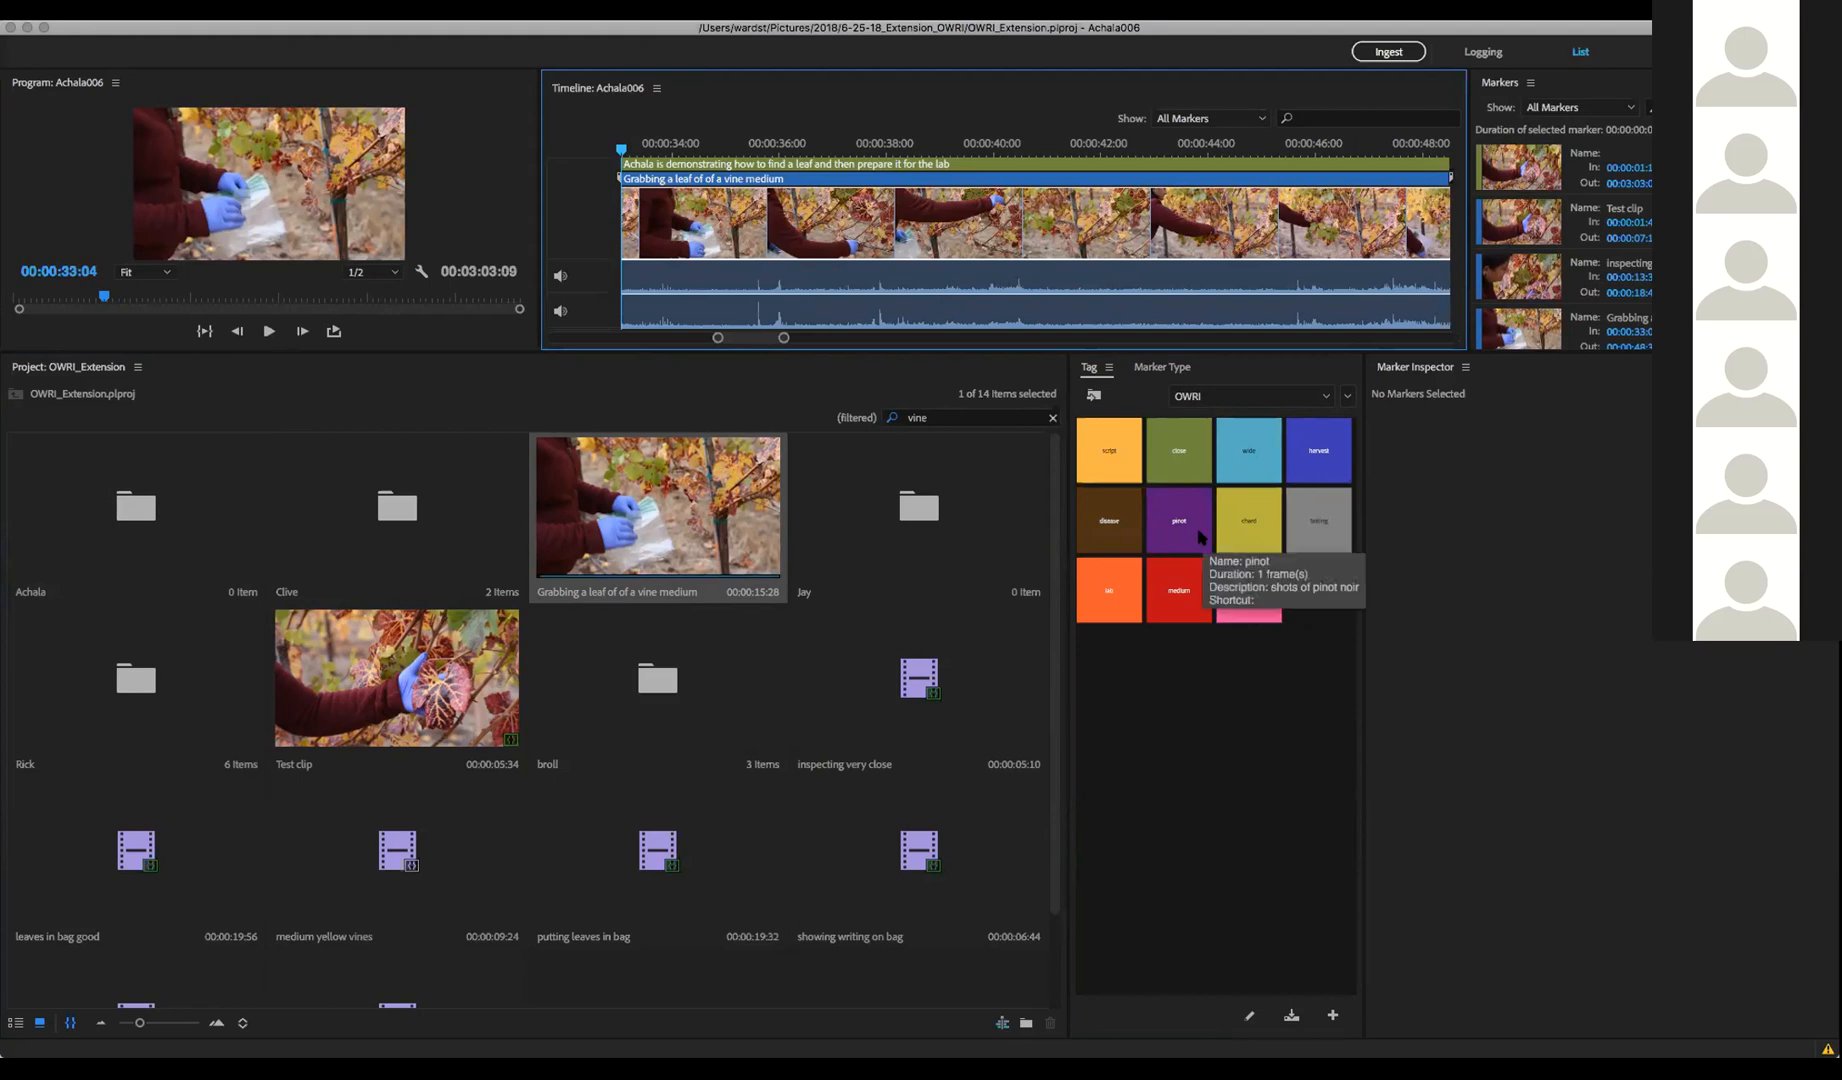
Add a 'close' tag marker at 00:00:38:41 commented 'close-up of grapes and vines', then return to the thank-you slide
left_click(962, 418)
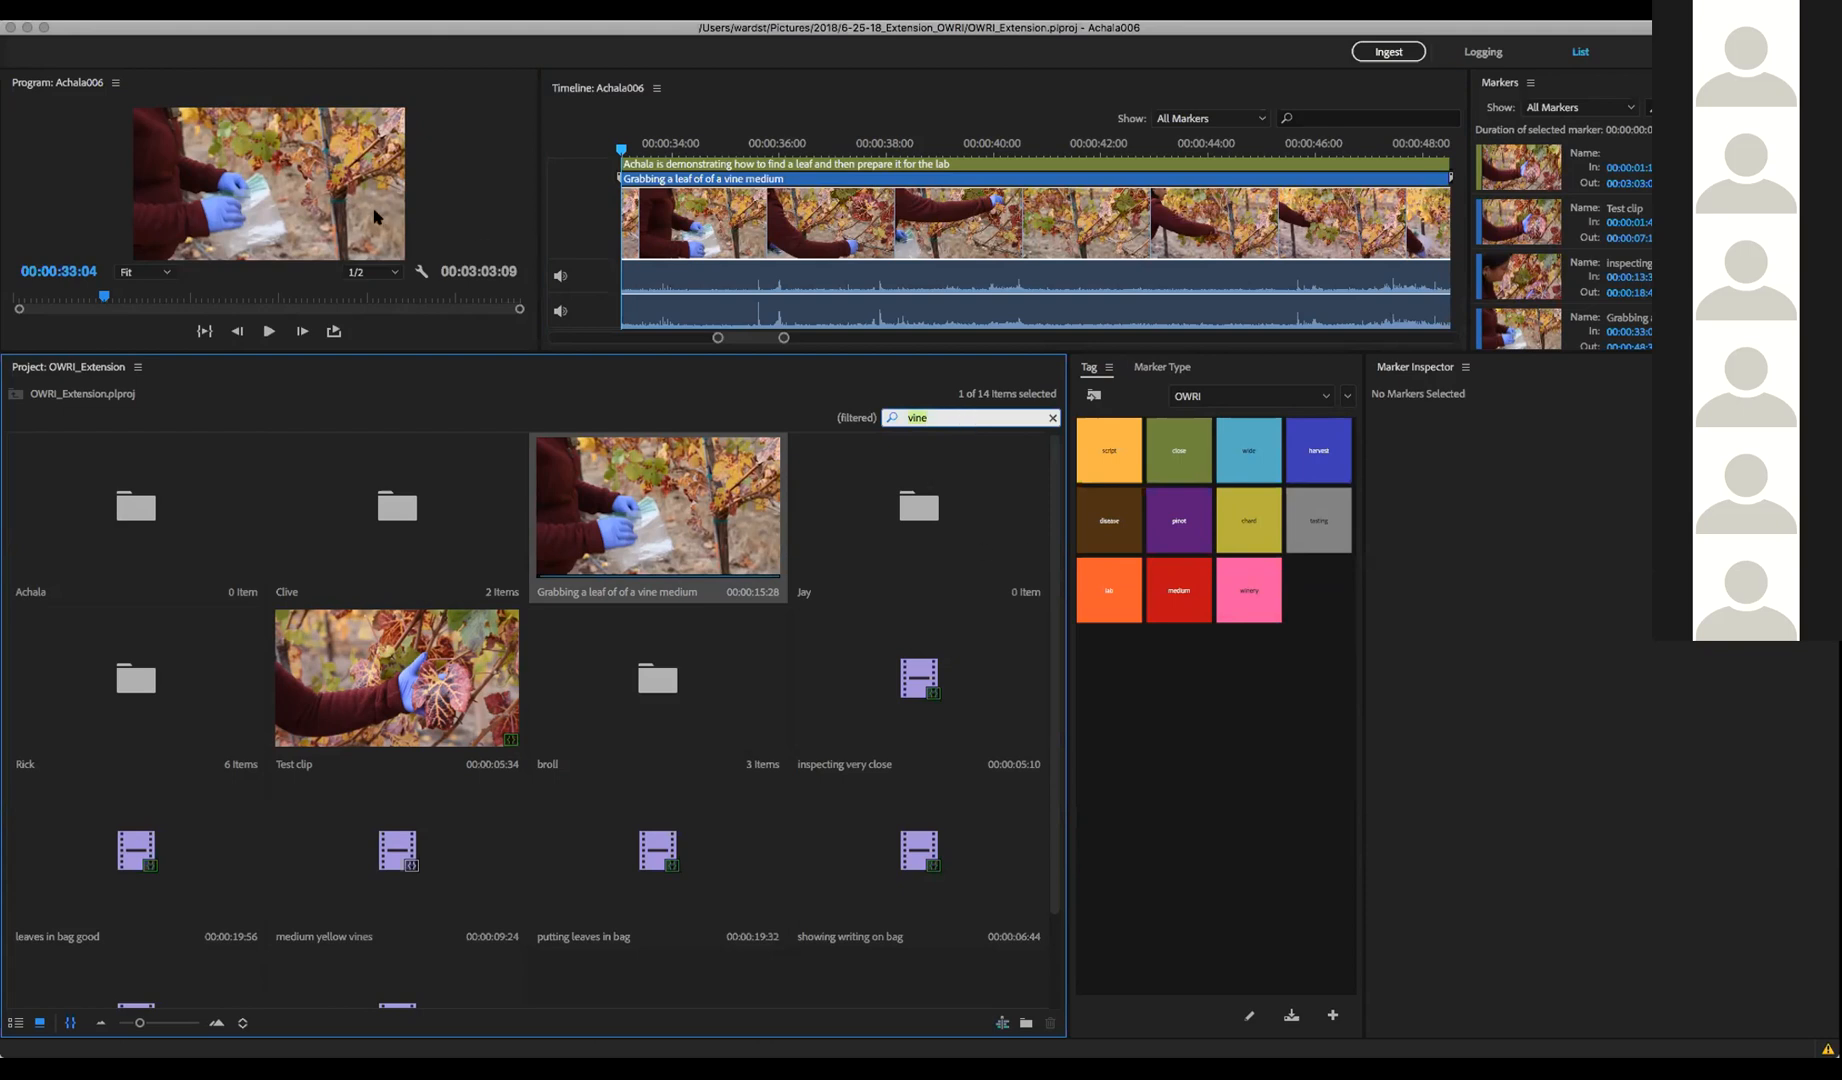
left_click(918, 241)
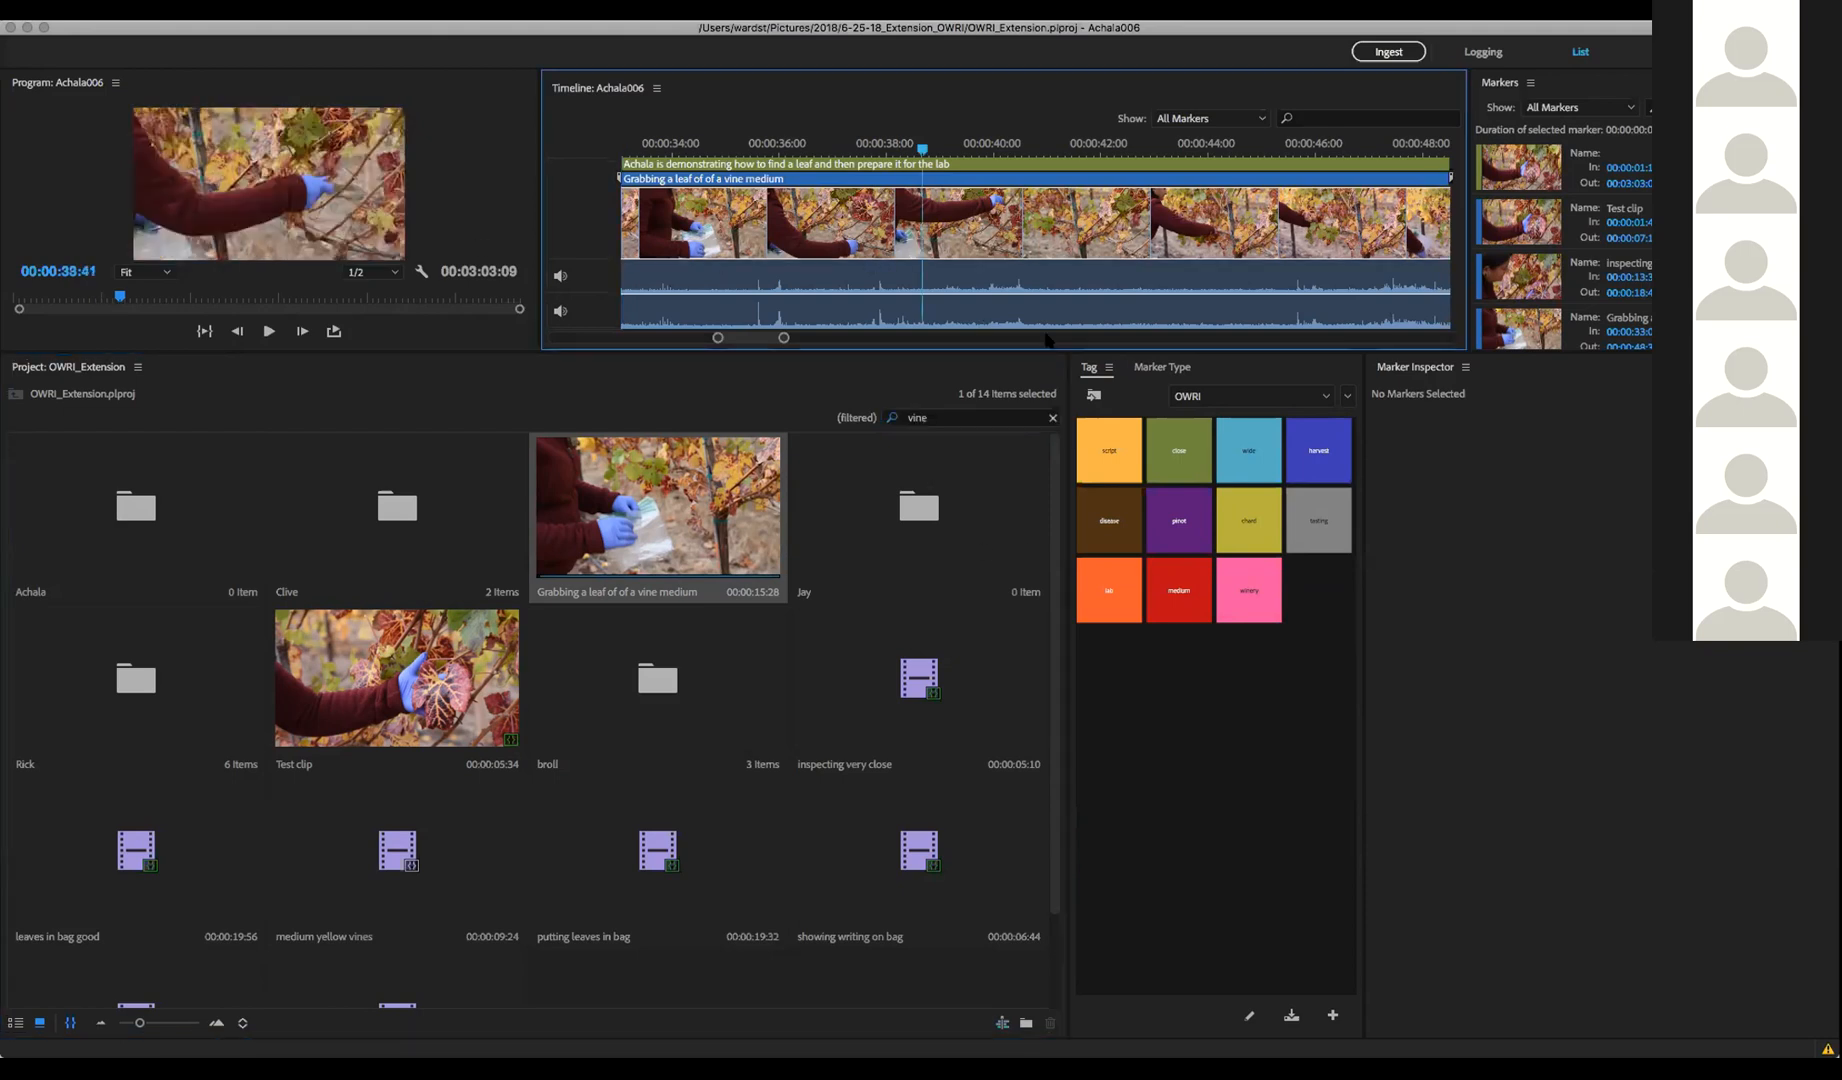
left_click(1183, 464)
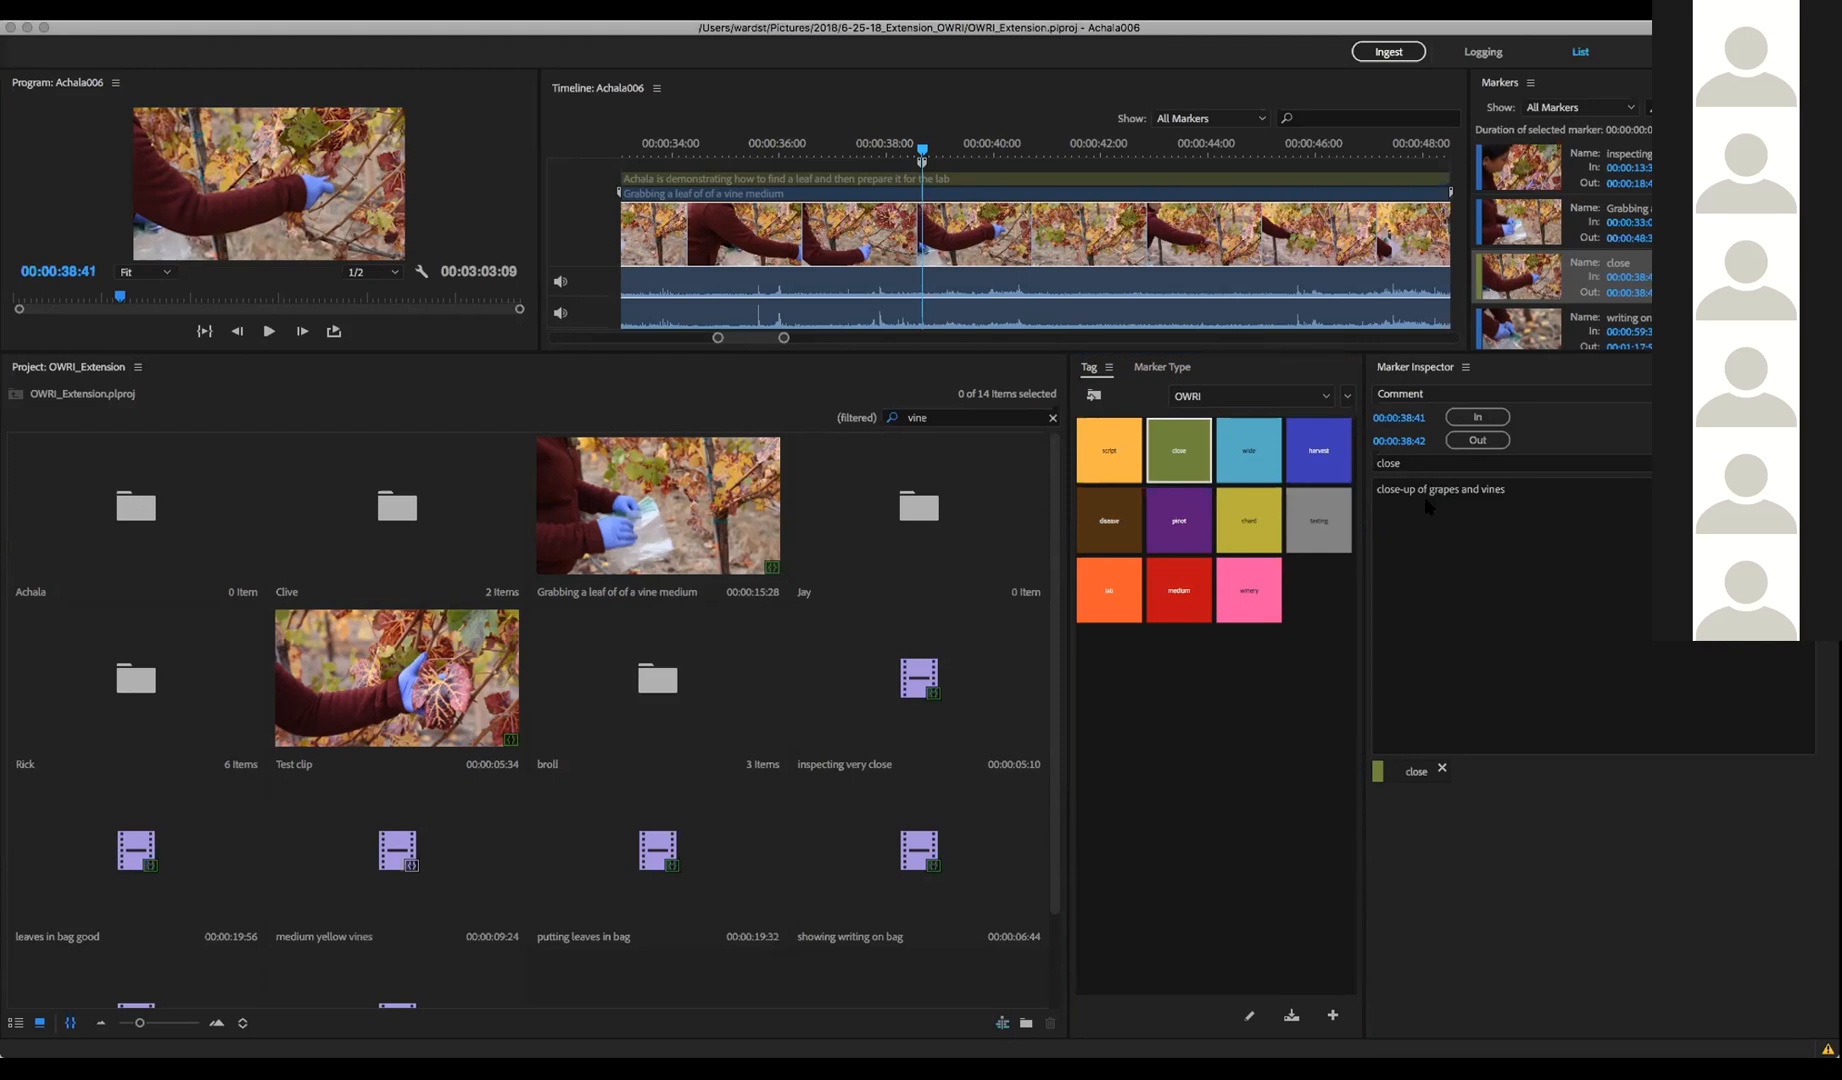
key("super+Tab")
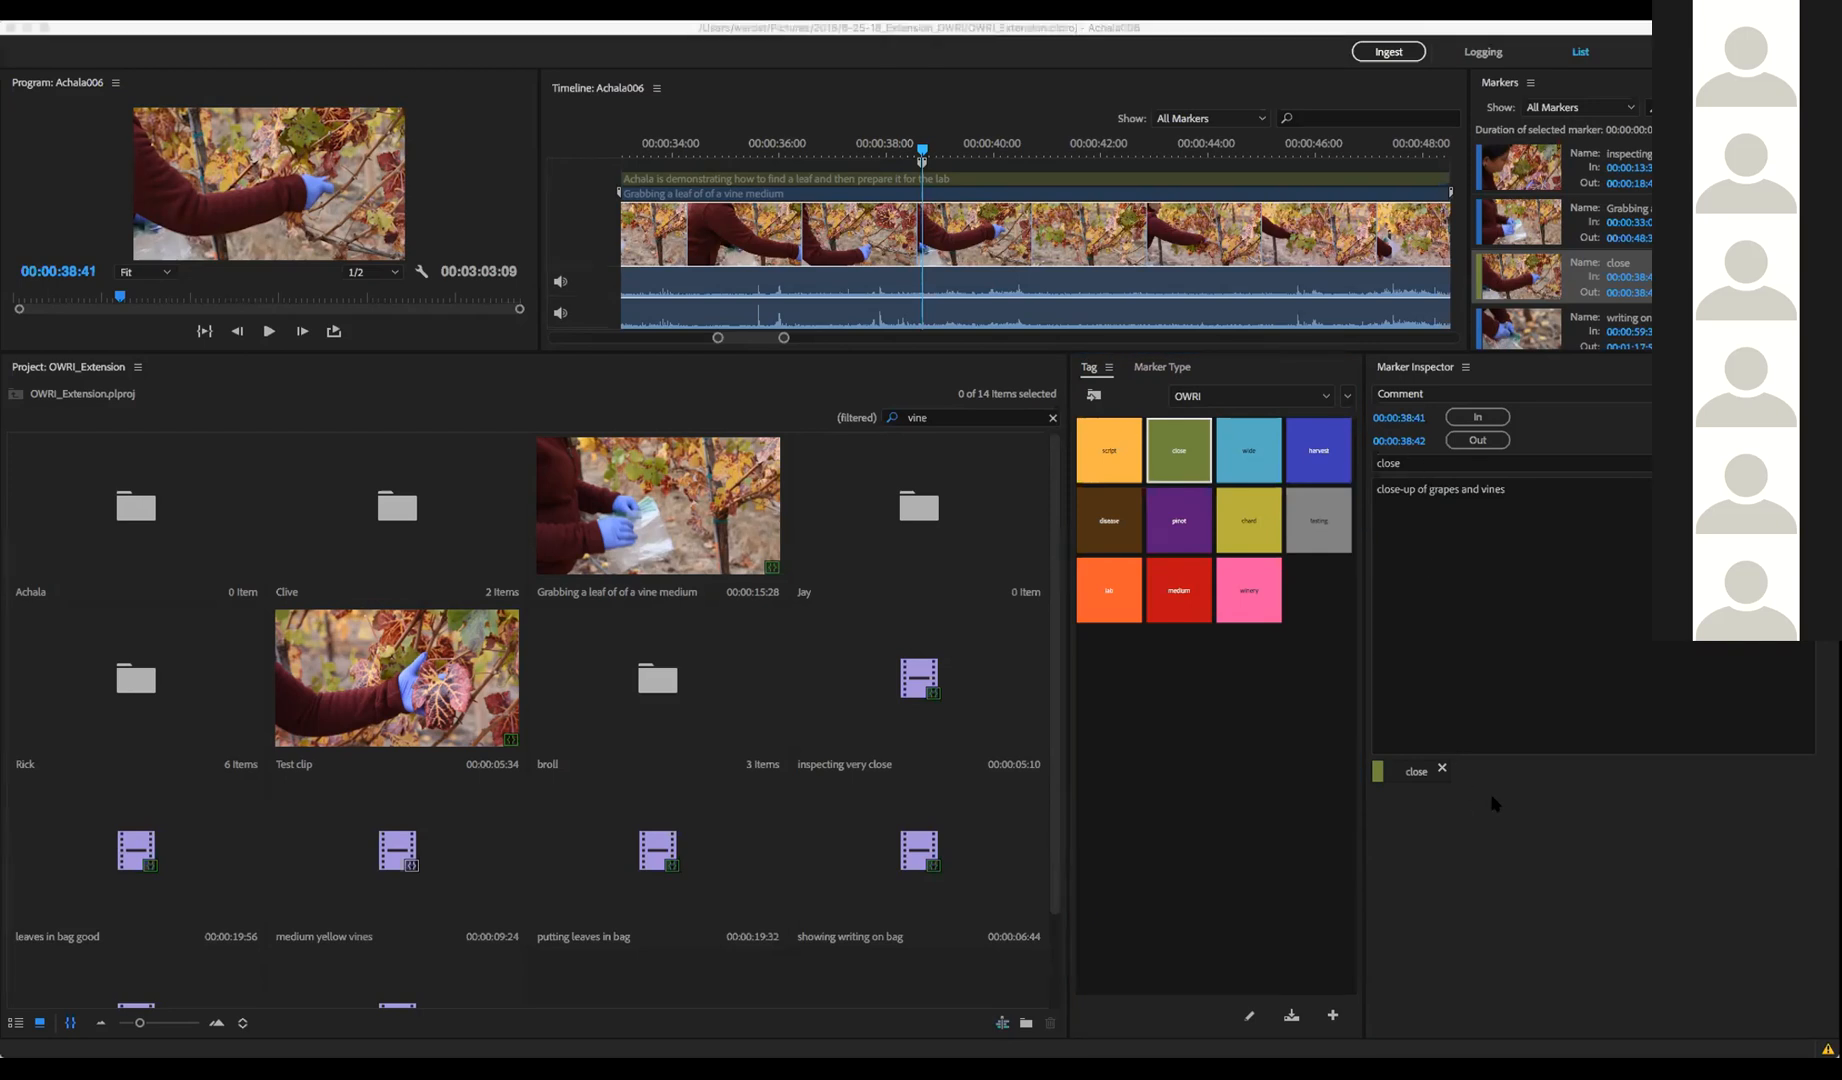